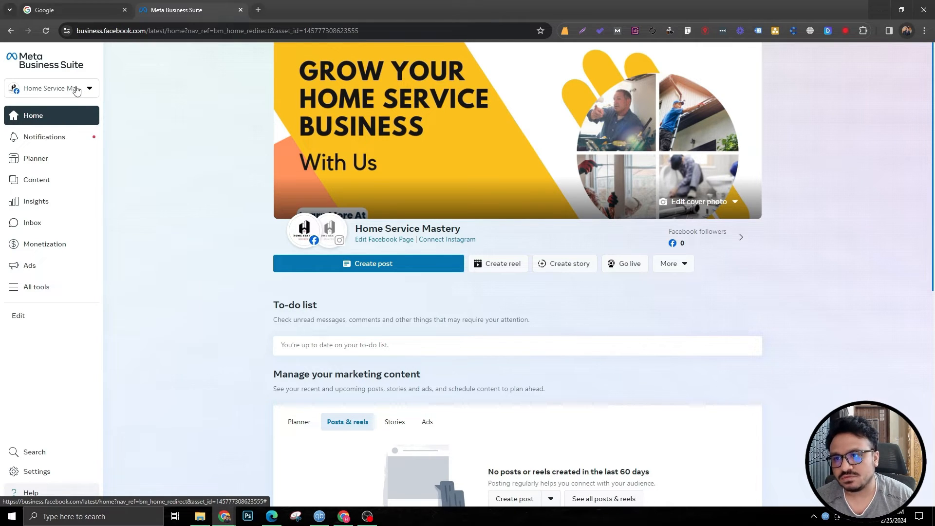
Step: Start creating a new business account from the account switcher and name it "HSM Business Acct"
left_click(76, 91)
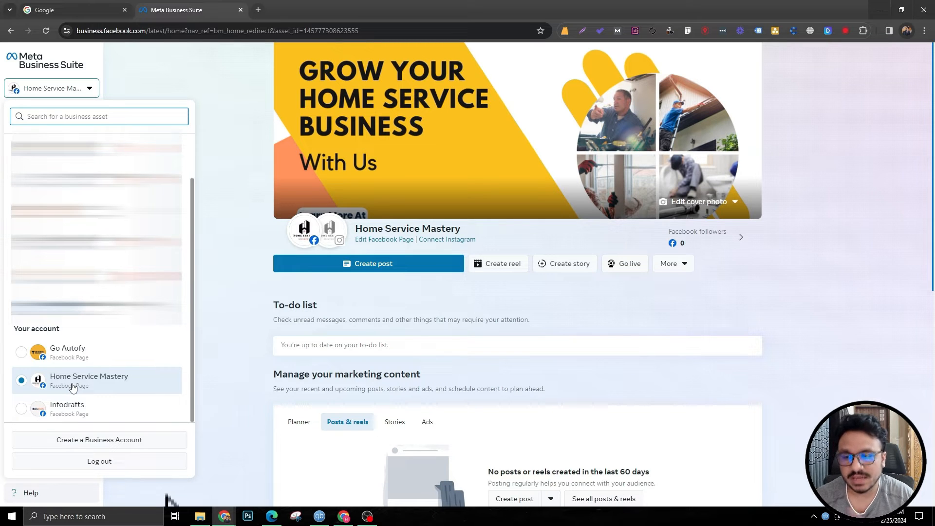
left_click(89, 441)
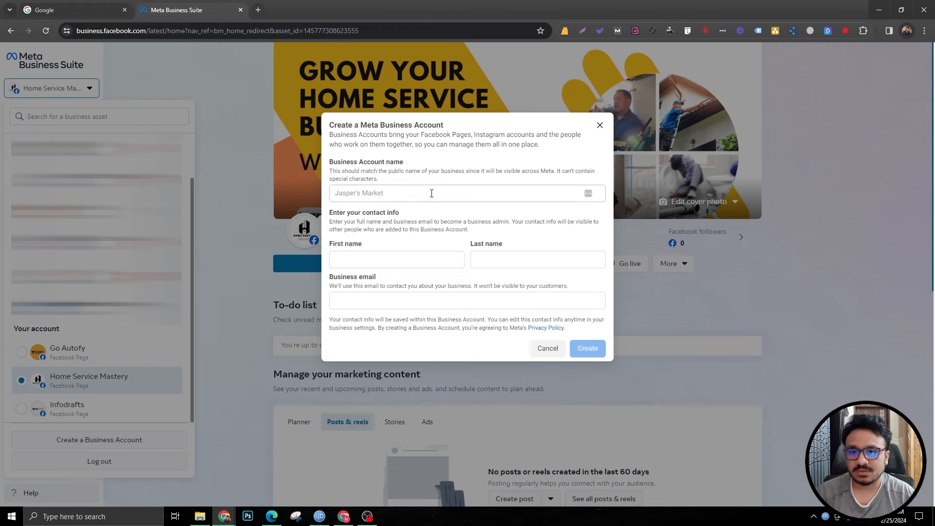
left_click(431, 193)
type("HSM")
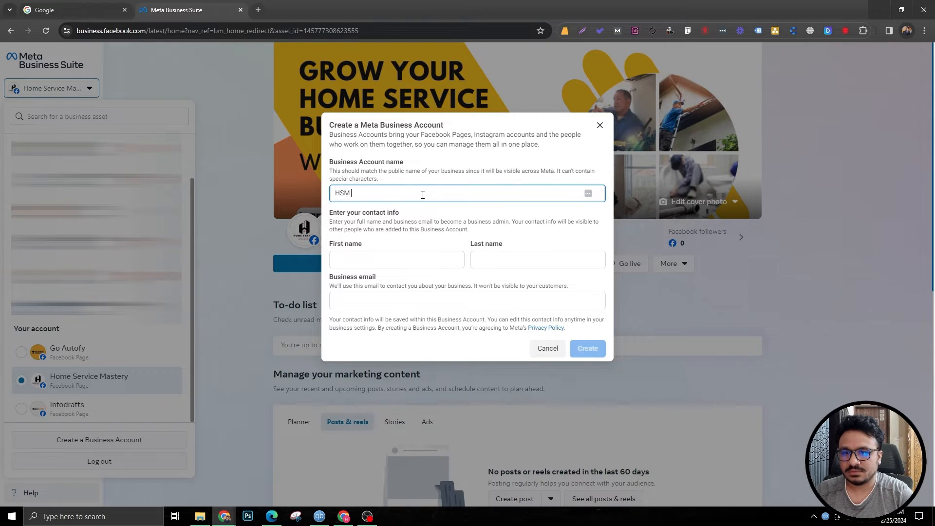
type(" Business Acct")
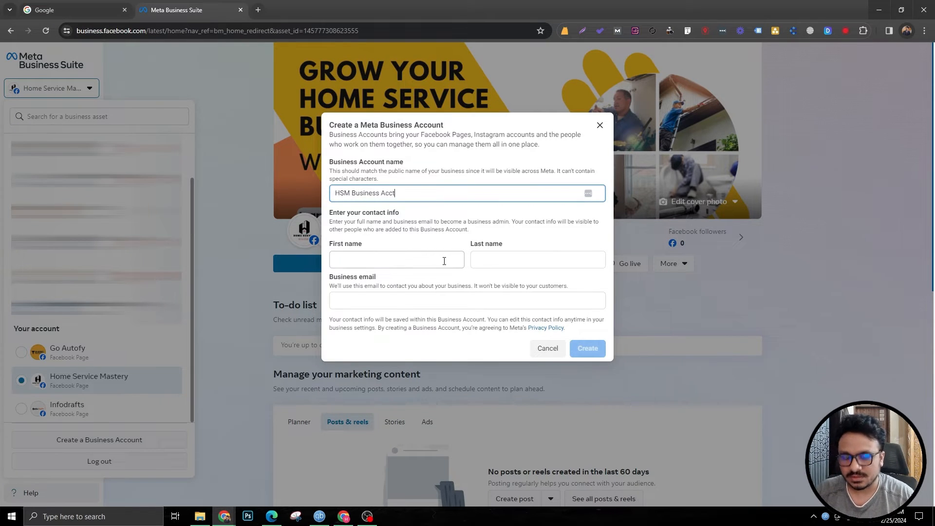
Step: Fill in the admin's first name, last name and business email, then create the business account
left_click(444, 261)
type("Hasib")
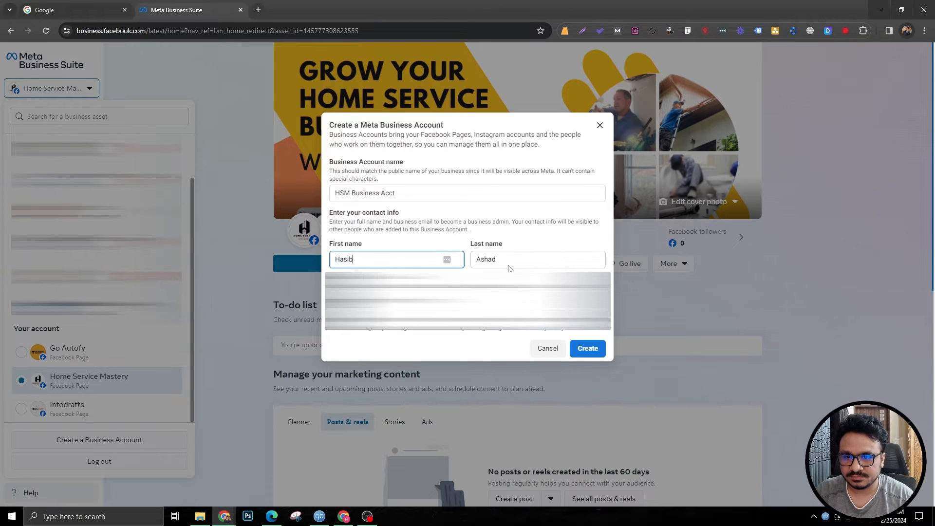
left_click(513, 263)
left_click(487, 300)
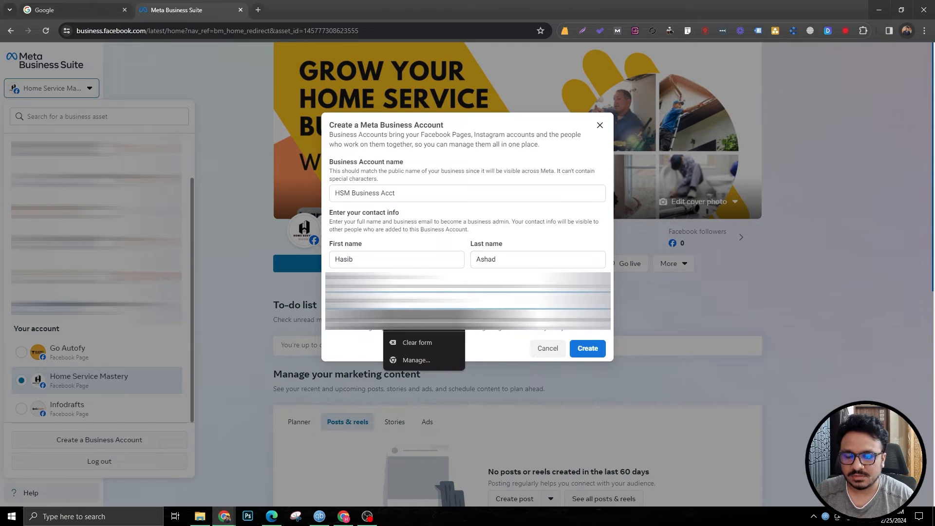
left_click(422, 320)
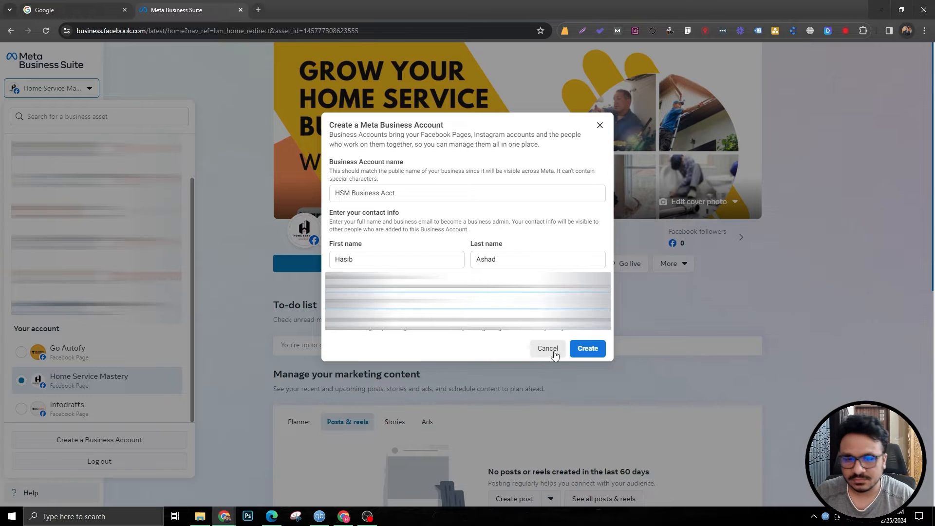
left_click(587, 348)
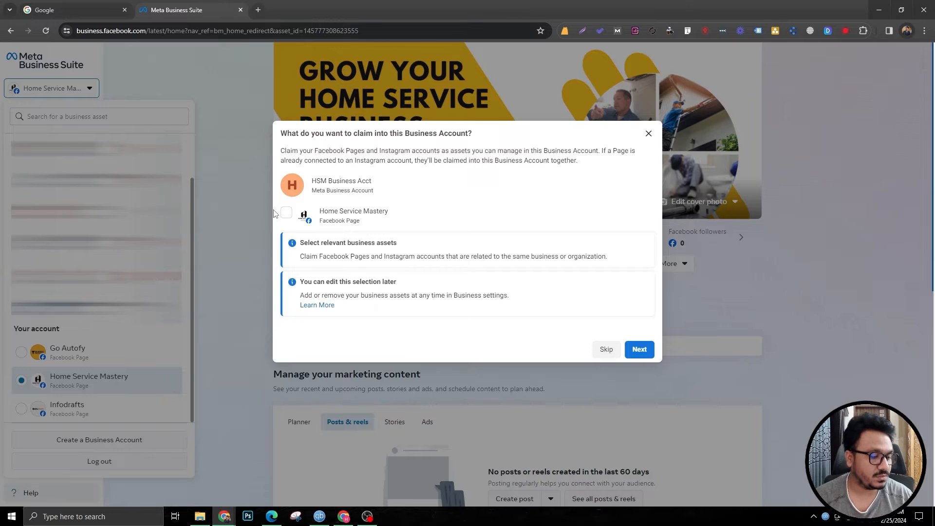
Step: Select the Home Service Mastery Facebook Page to claim into the new business account and continue
left_click(286, 213)
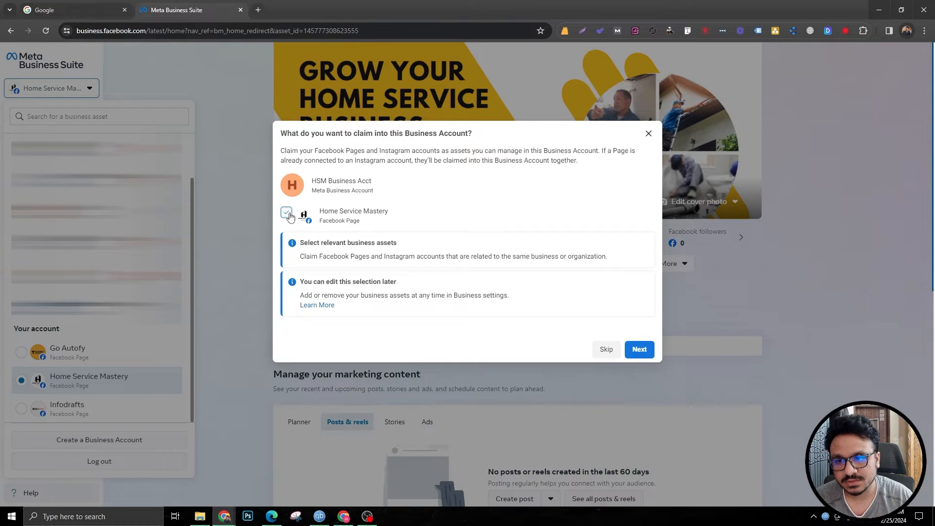
left_click(638, 351)
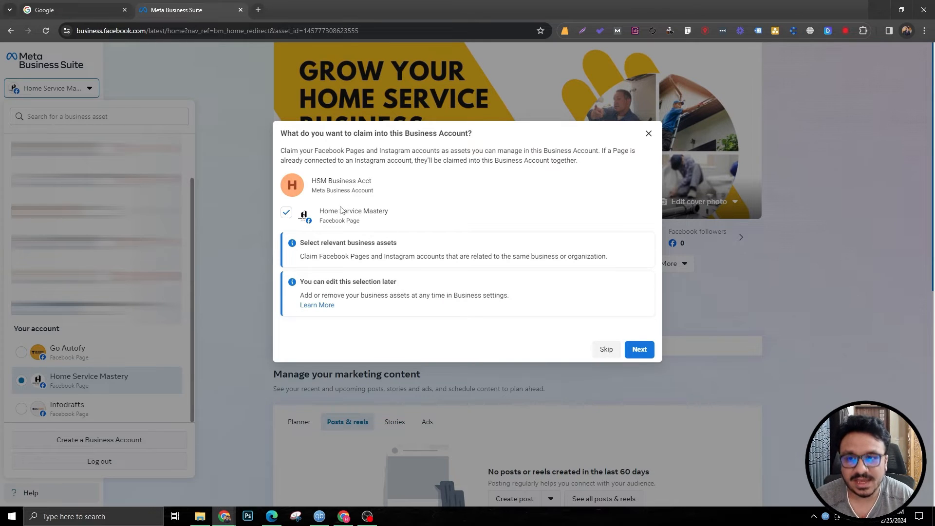
left_click(639, 347)
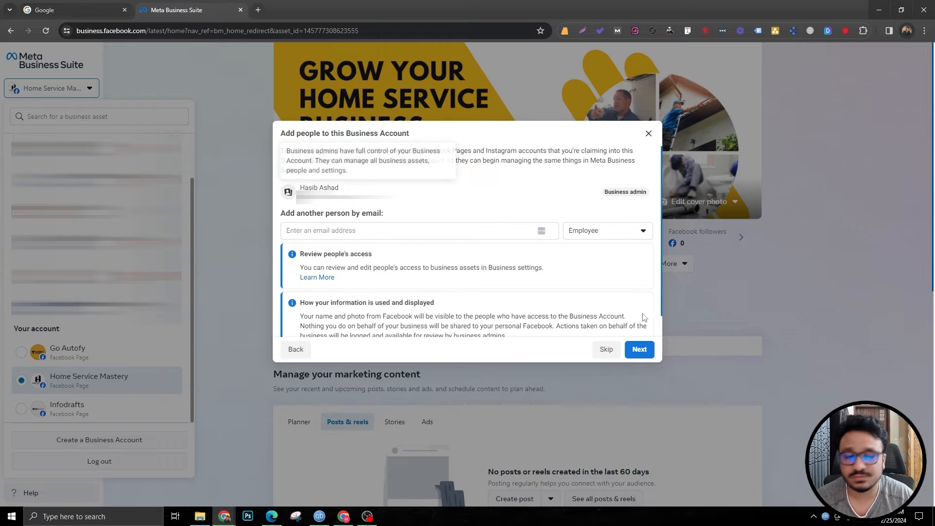
Step: Continue past adding people, confirm the business account details, and acknowledge the advertising notice
left_click(637, 349)
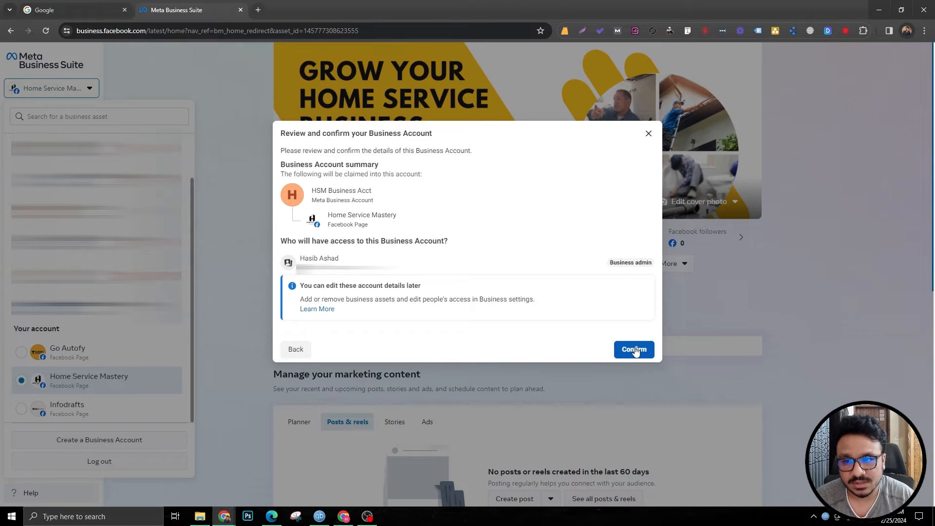
left_click(636, 350)
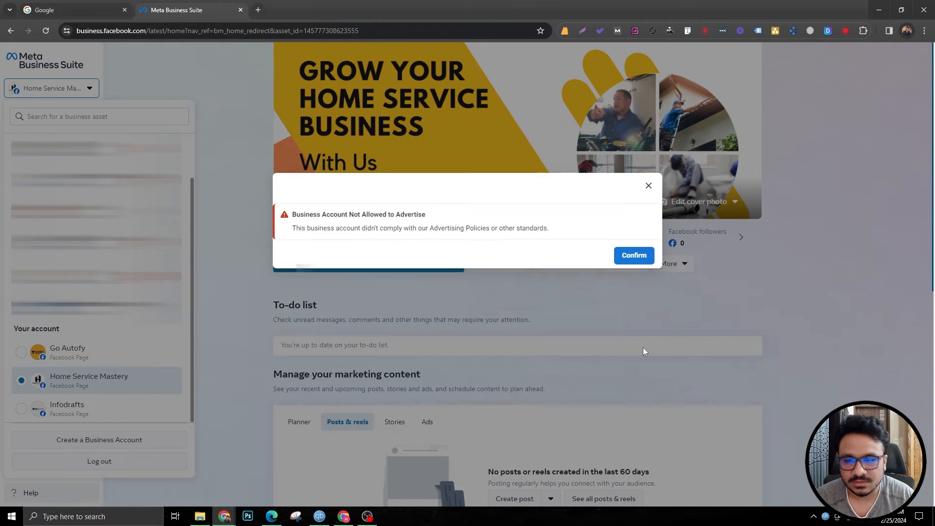
left_click(634, 255)
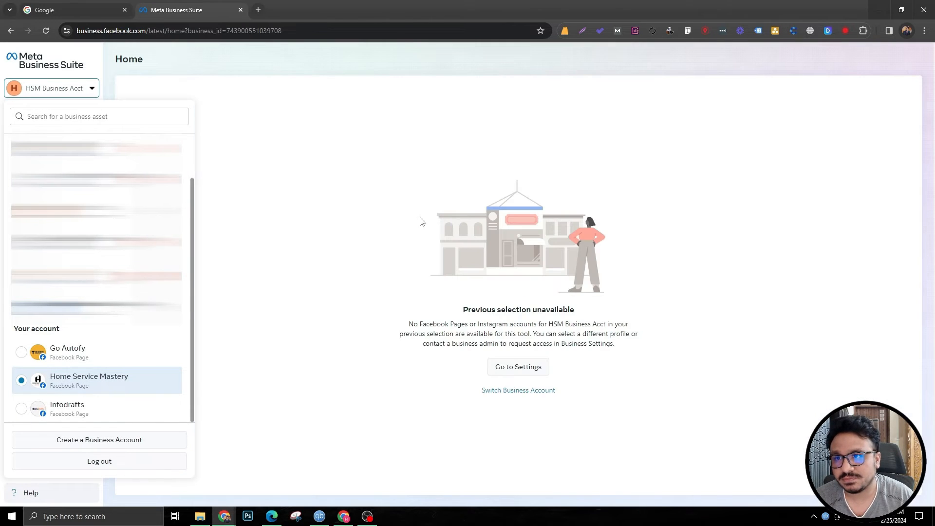
Step: Close the account menu and open the business settings, with Business Settings in a new tab
left_click(220, 95)
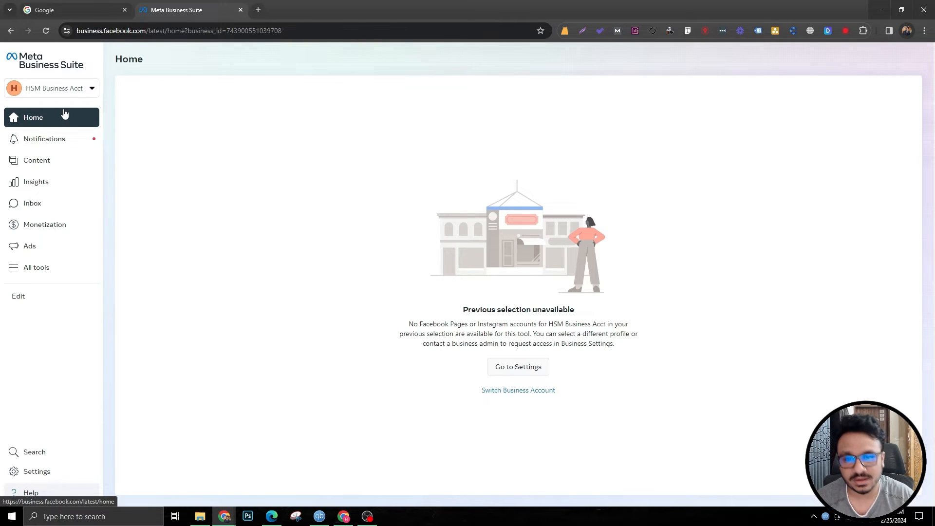
left_click(528, 373)
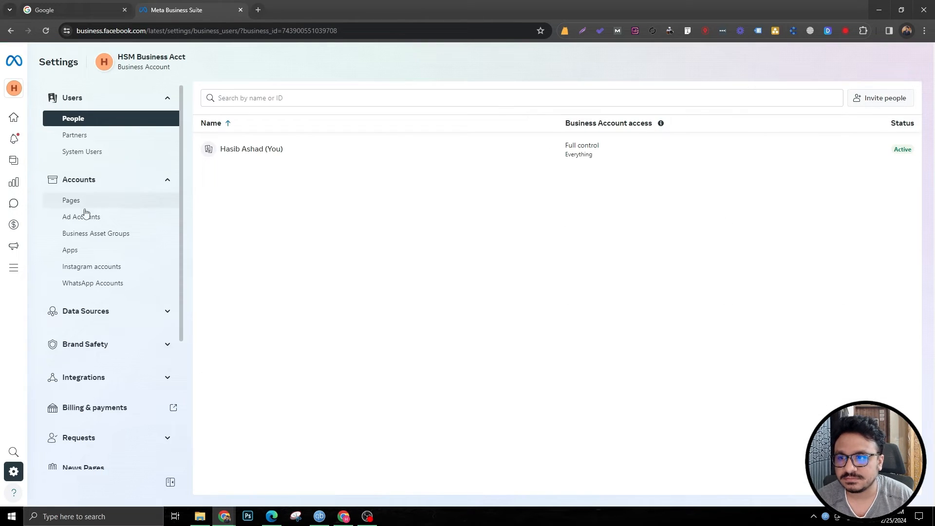
scroll(109, 442, "down", 4)
left_click(104, 418)
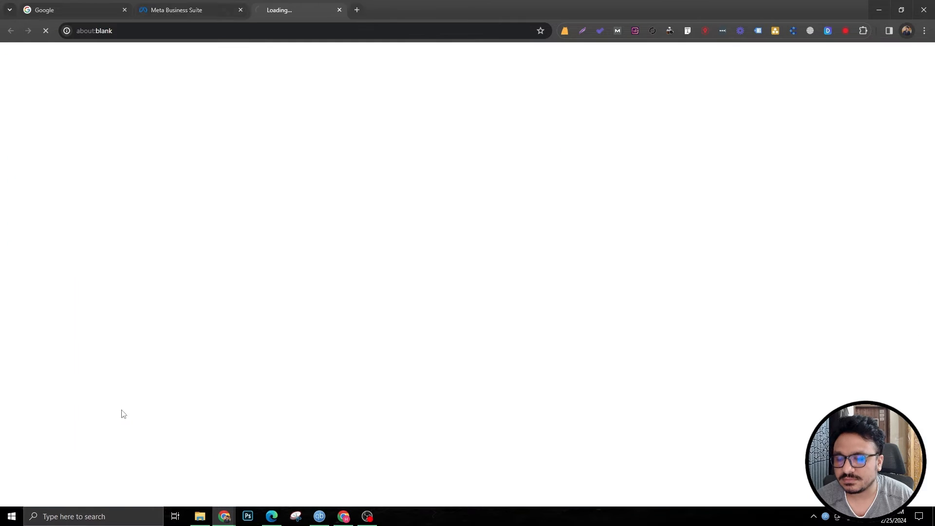
left_click(171, 6)
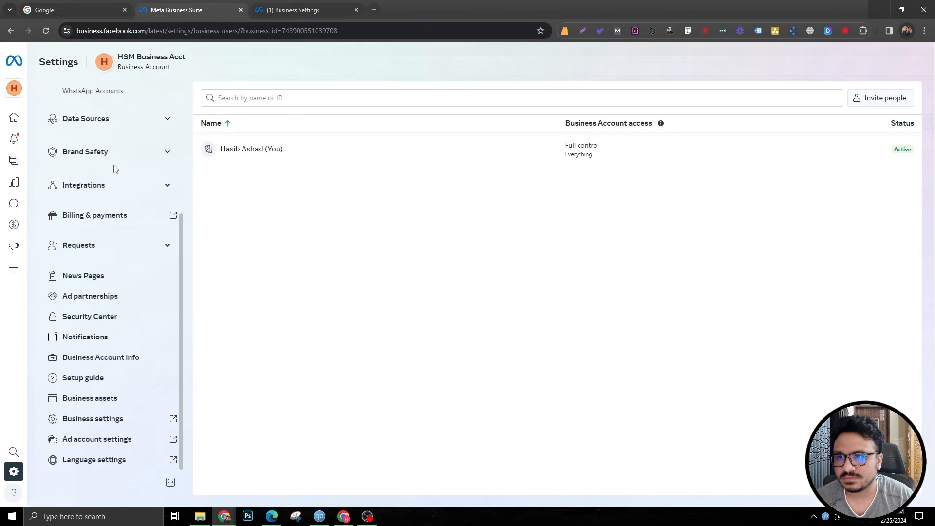
Step: Open the Pages section of the Business Settings tab
scroll(76, 153, "up", 5)
left_click(282, 10)
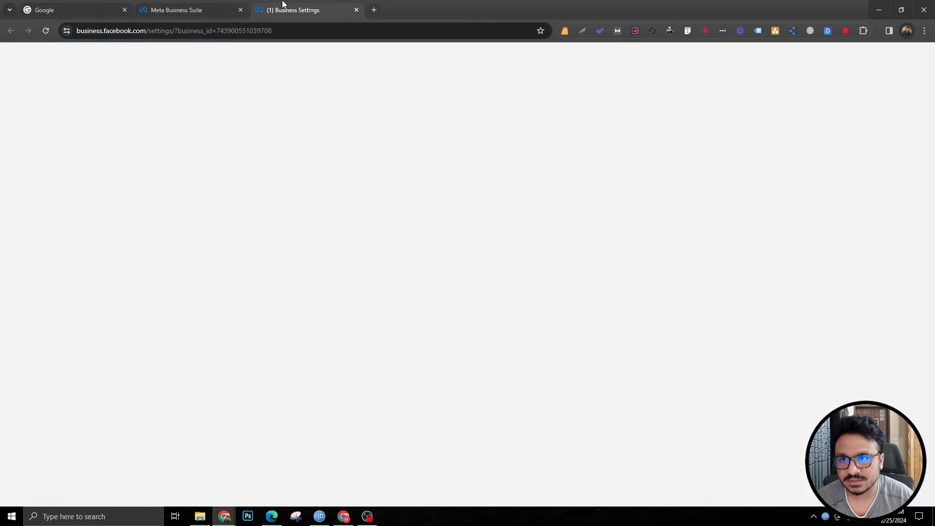
scroll(87, 275, "down", 3)
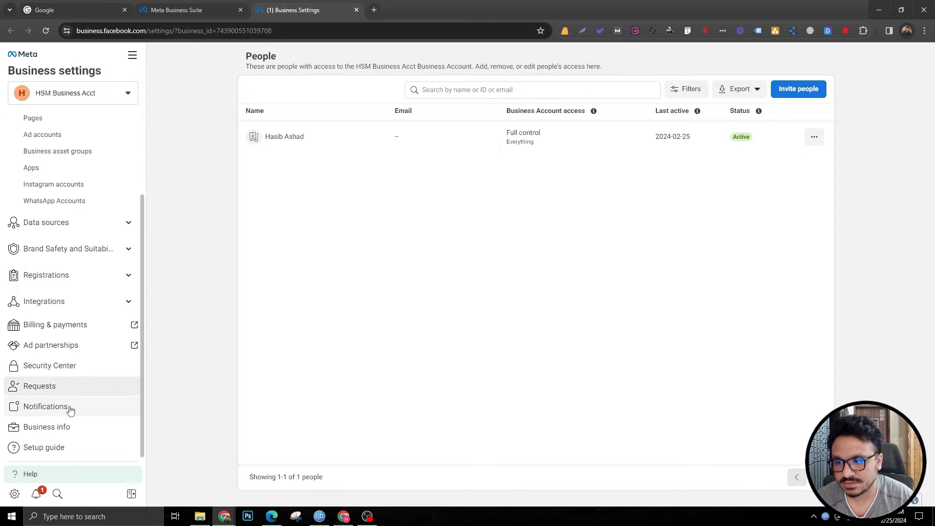
scroll(76, 283, "up", 3)
left_click(58, 222)
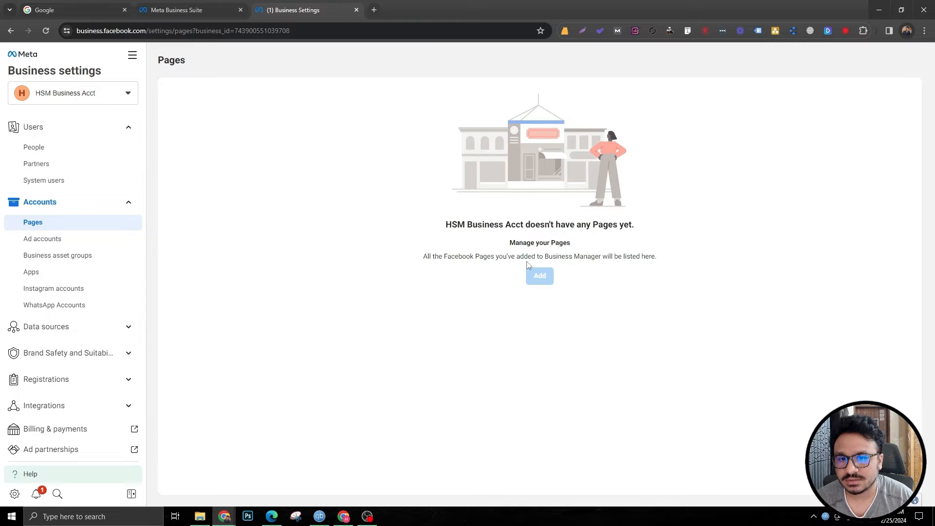
Step: Request a review of the restricted business account and complete the reCAPTCHA check
mouse_move(560, 268)
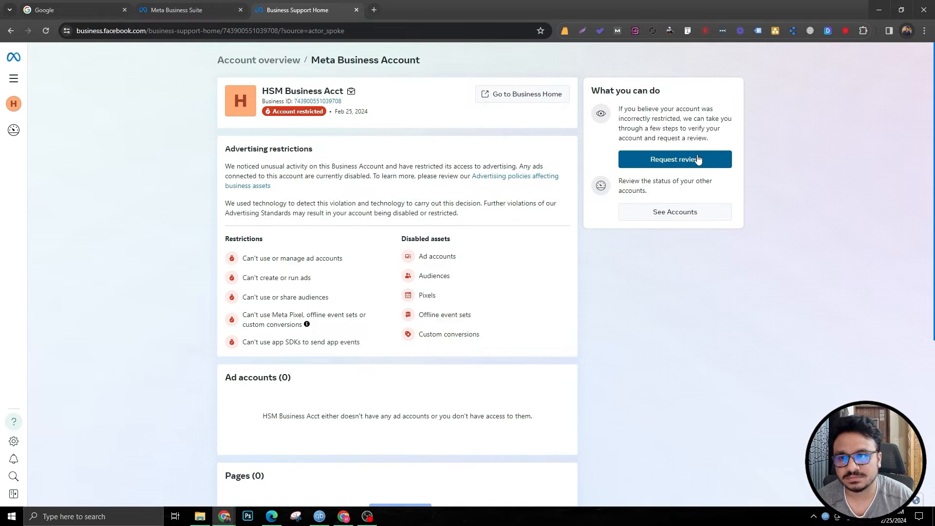
left_click(683, 161)
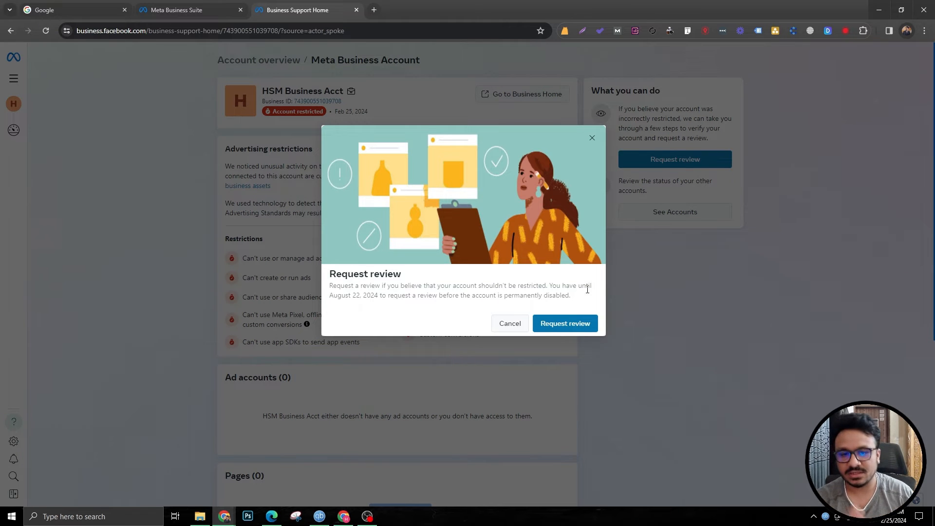
left_click(567, 323)
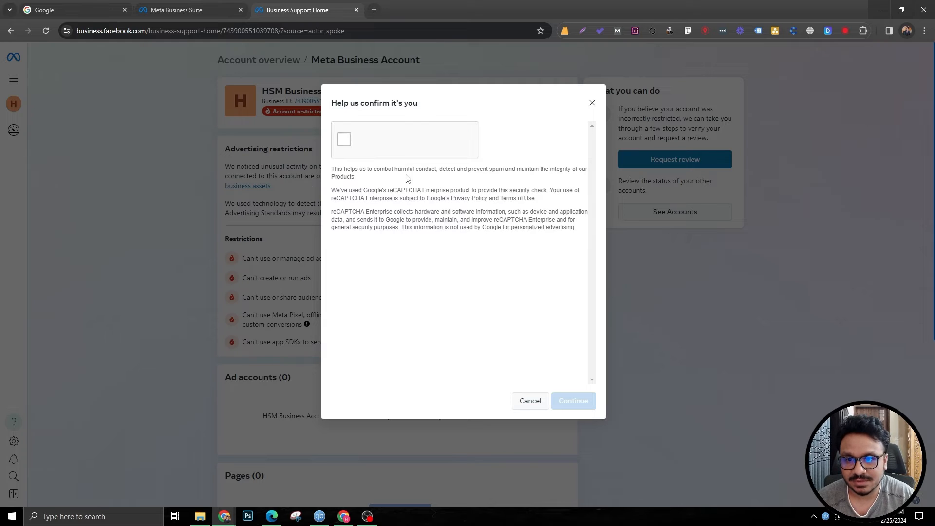
left_click(343, 140)
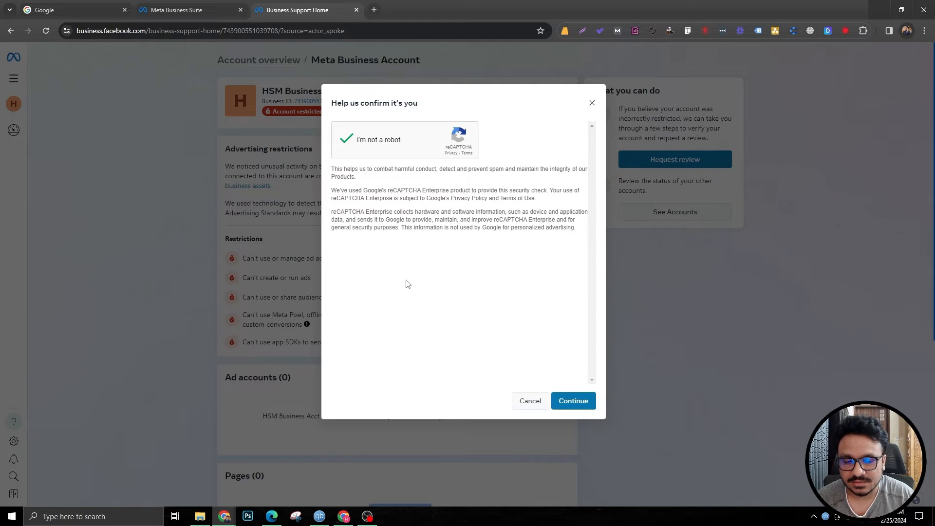
left_click(576, 398)
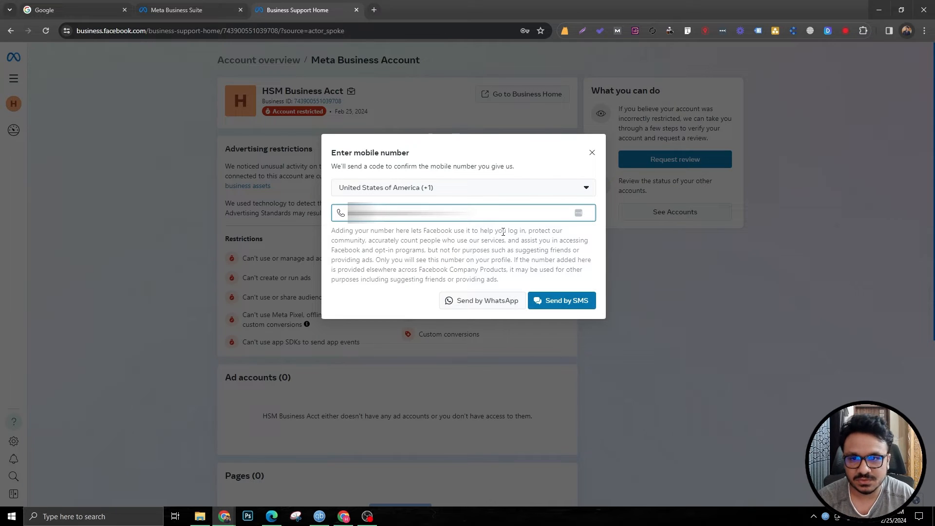
Step: Set the mobile number's country to Bangladesh (+880) and send the confirmation code by SMS
left_click(444, 189)
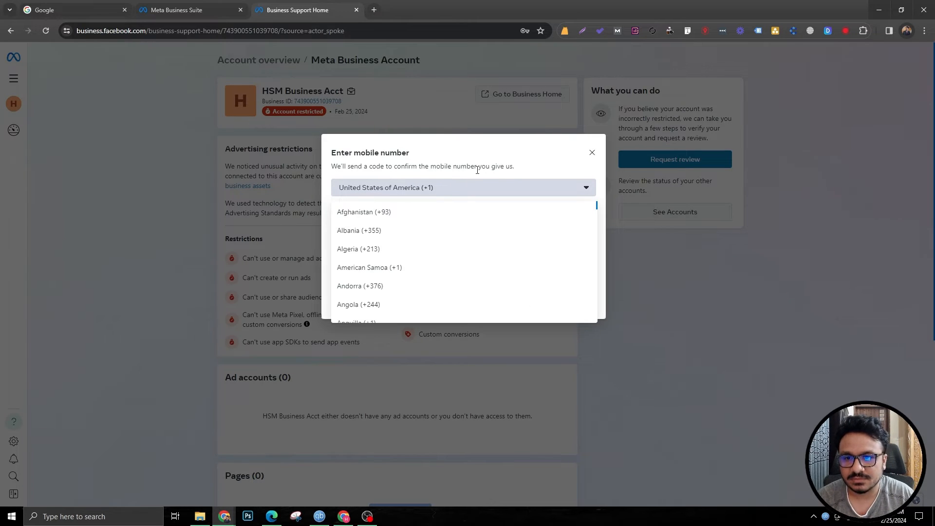
scroll(416, 251, "down", 5)
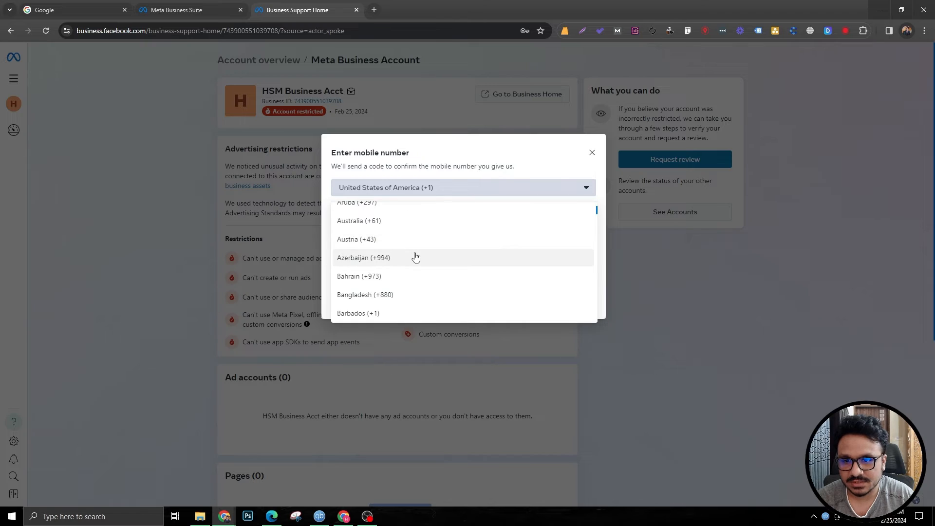
left_click(409, 246)
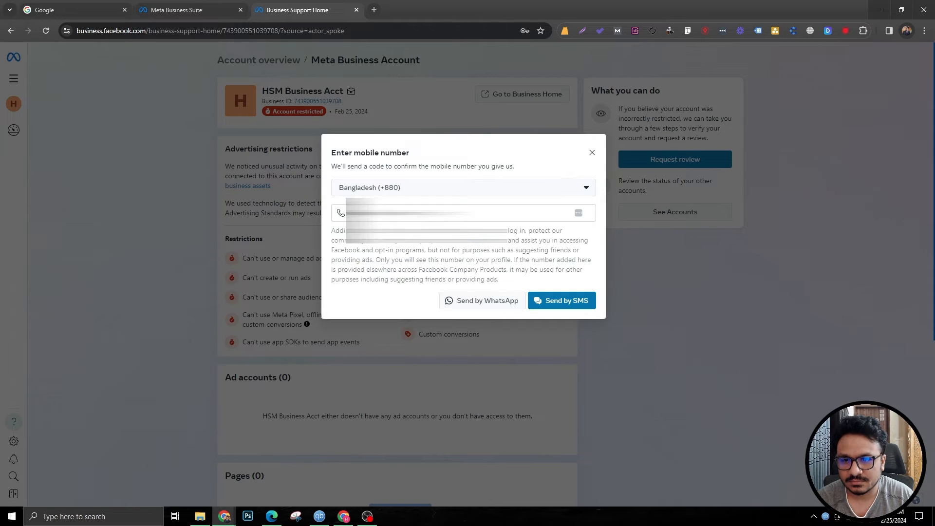
left_click(560, 301)
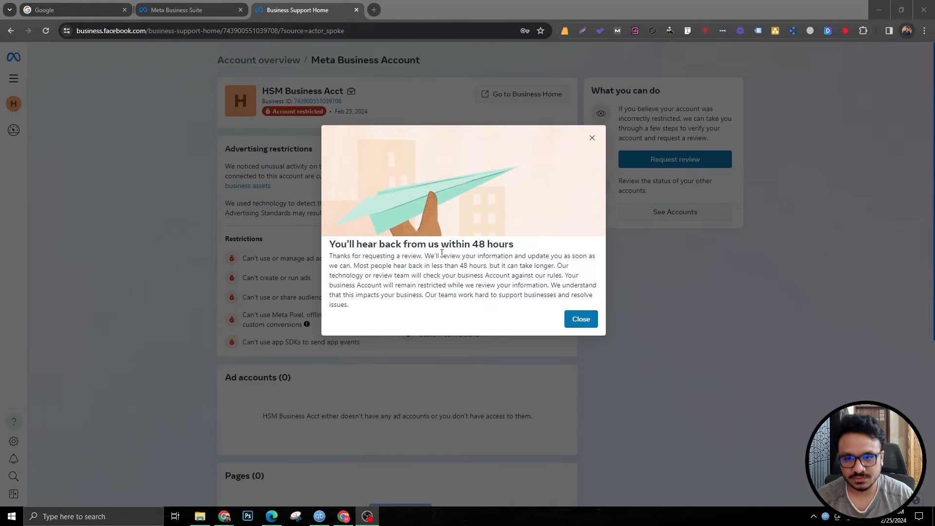
Step: Close the review confirmation and reload the account overview page
left_click(585, 319)
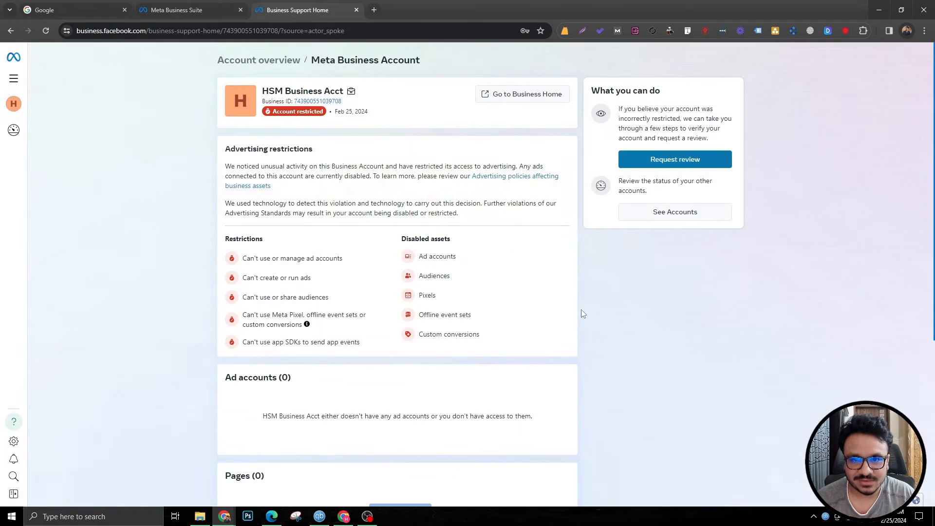
left_click(45, 32)
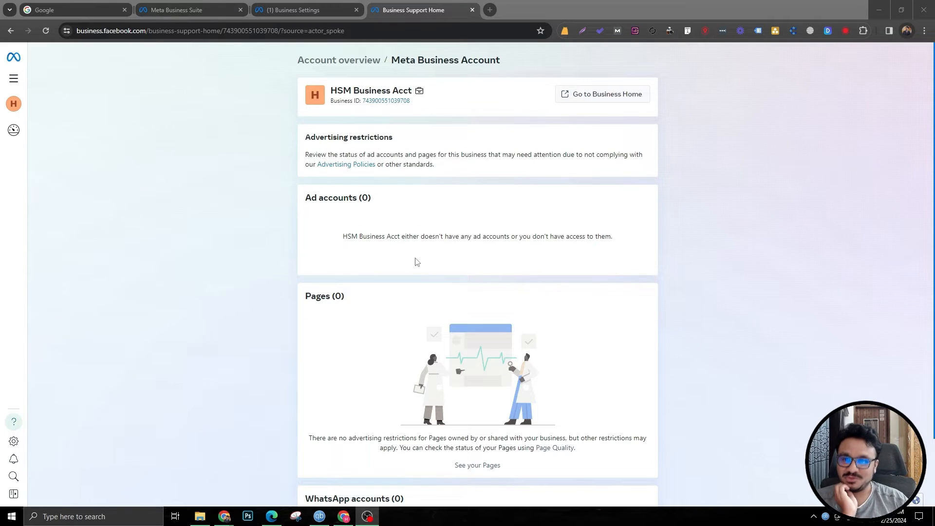
Step: Switch between the Business Settings and account overview tabs to check the account's pages and status
left_click(299, 12)
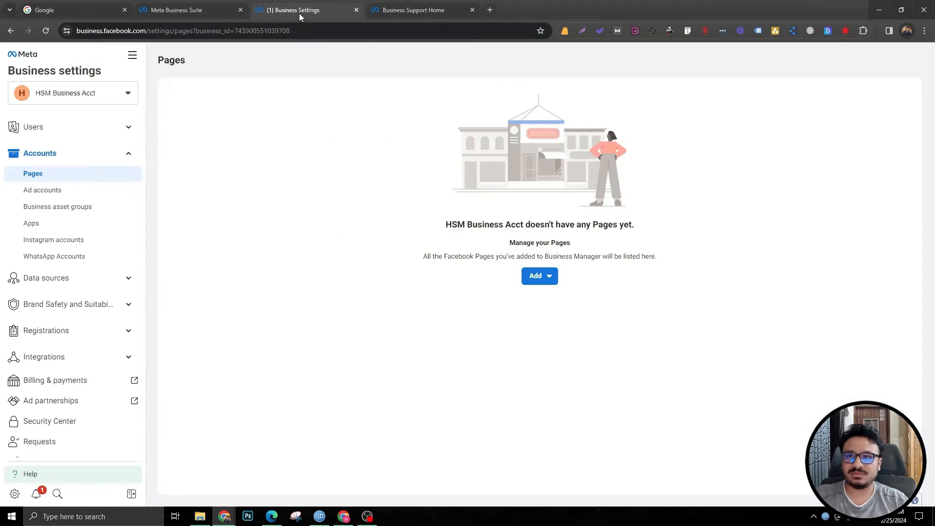
left_click(449, 8)
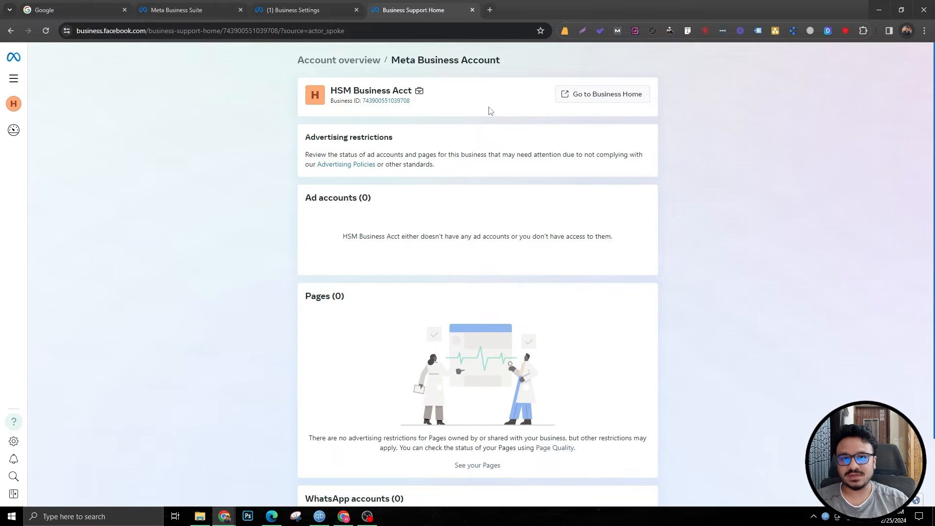
left_click(274, 10)
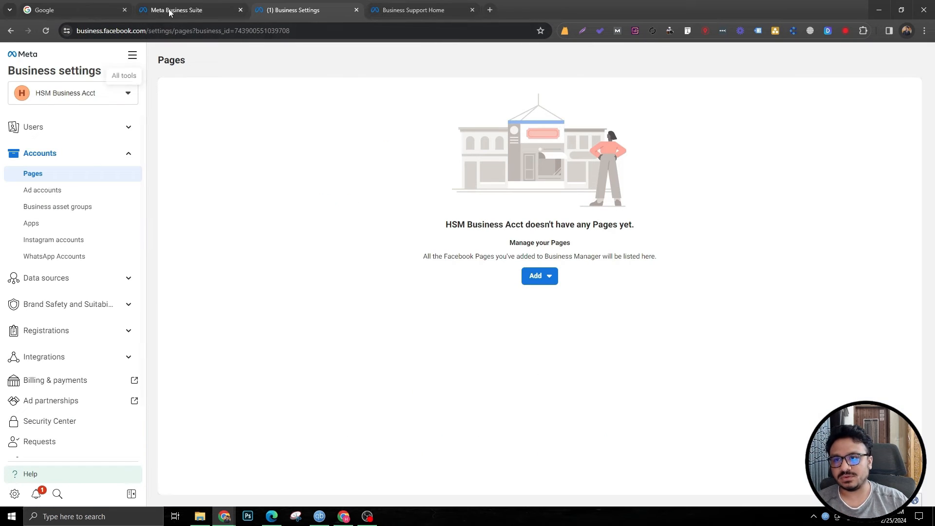
Step: Reopen Business Settings in a new tab and review the business account's Business info details
left_click(215, 9)
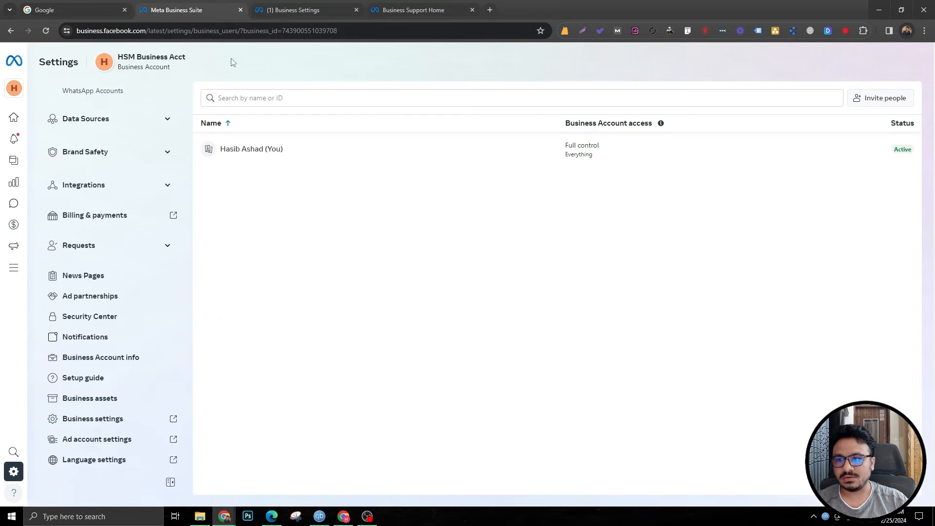
left_click(356, 10)
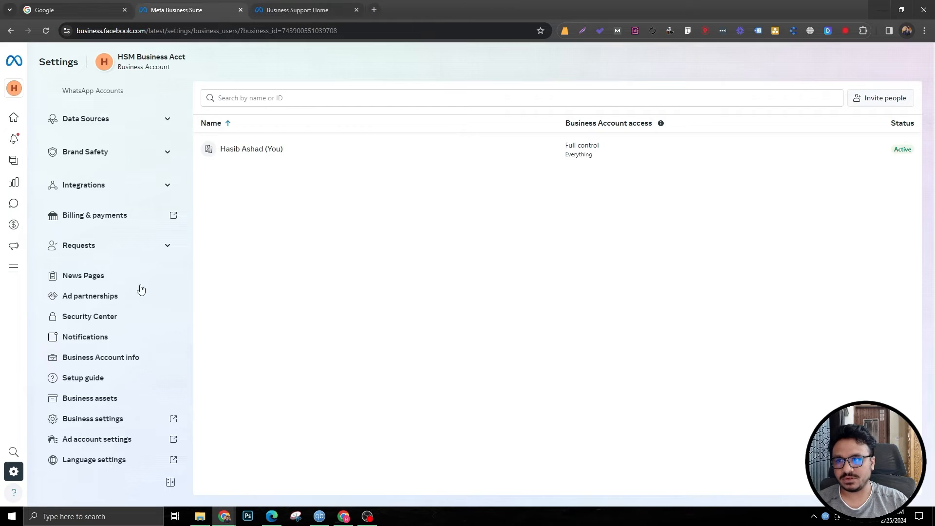
left_click(116, 422)
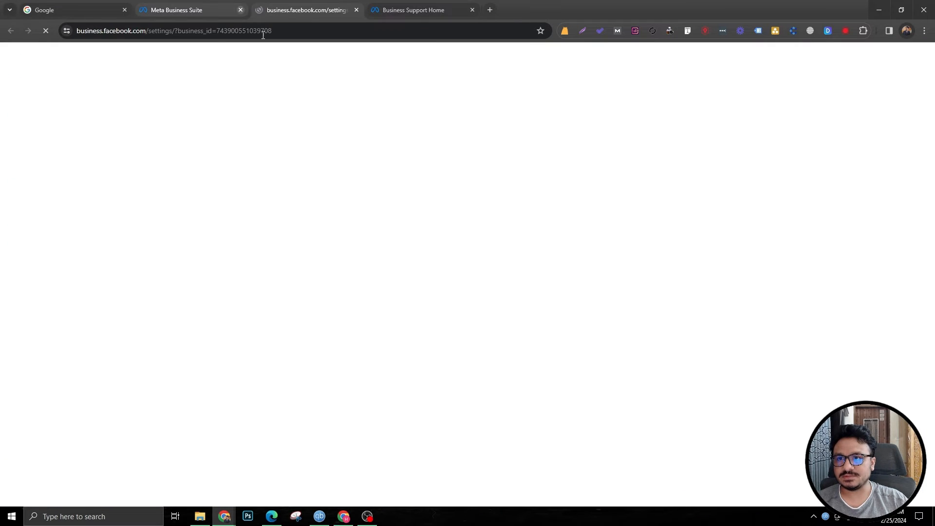
scroll(92, 399, "down", 3)
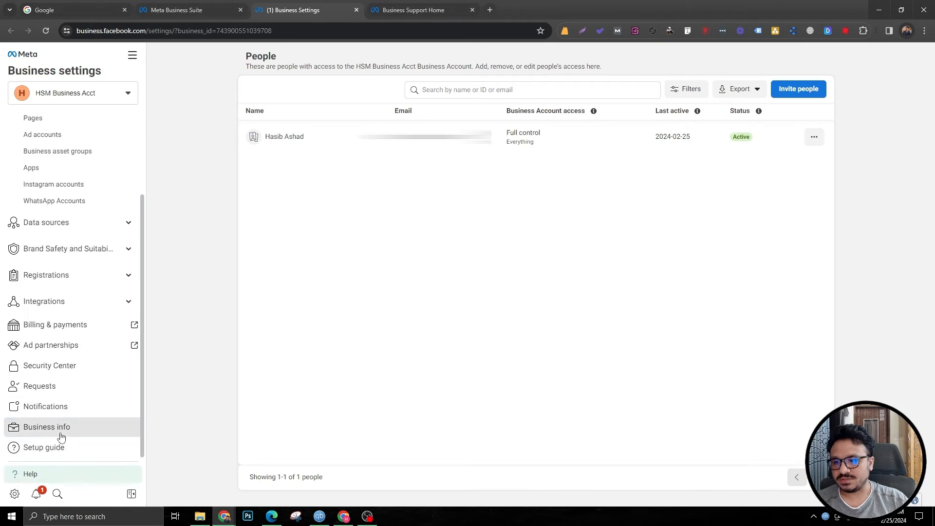
left_click(61, 430)
scroll(271, 421, "down", 3)
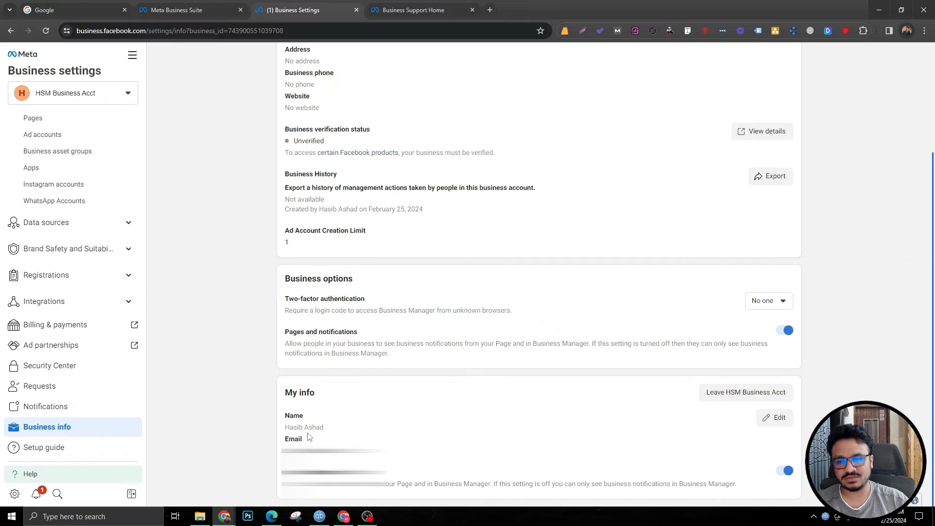
scroll(308, 437, "up", 3)
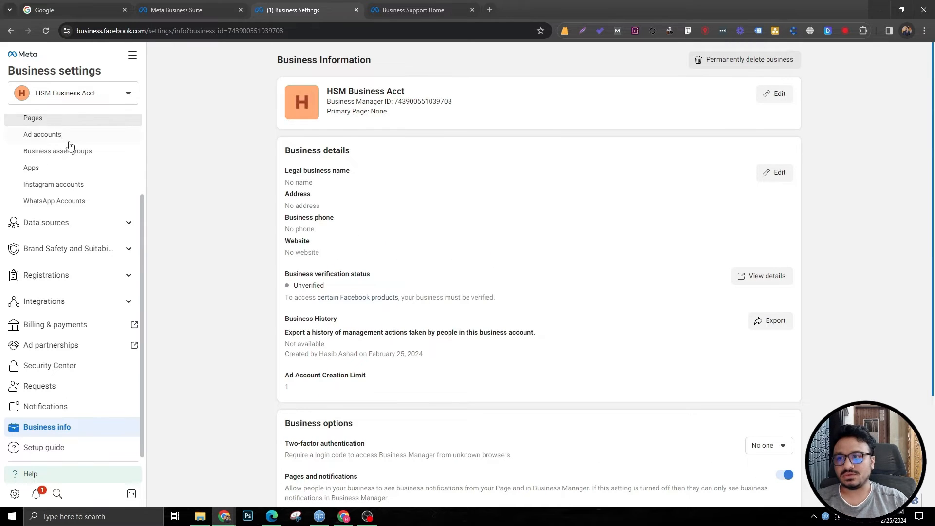
scroll(70, 145, "up", 2)
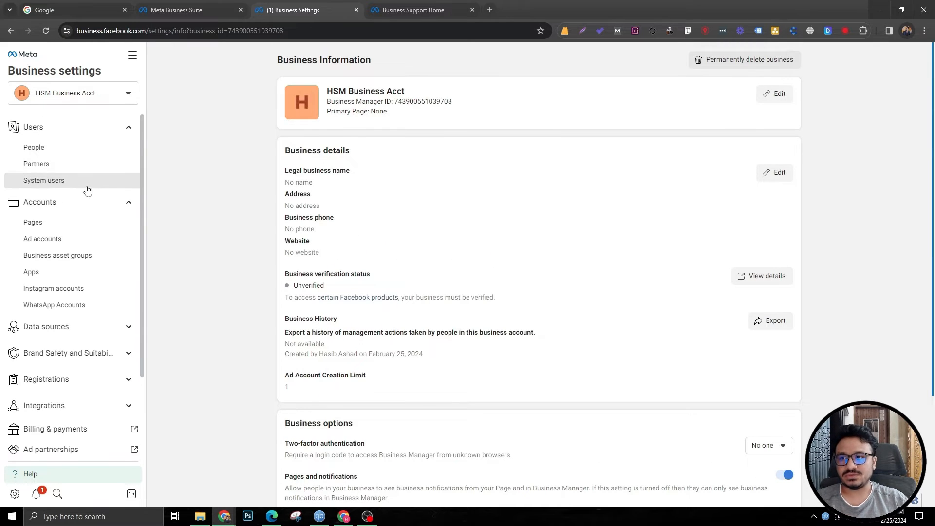
Step: Add the existing Home Service Mastery Facebook Page to the business account's Pages
left_click(59, 227)
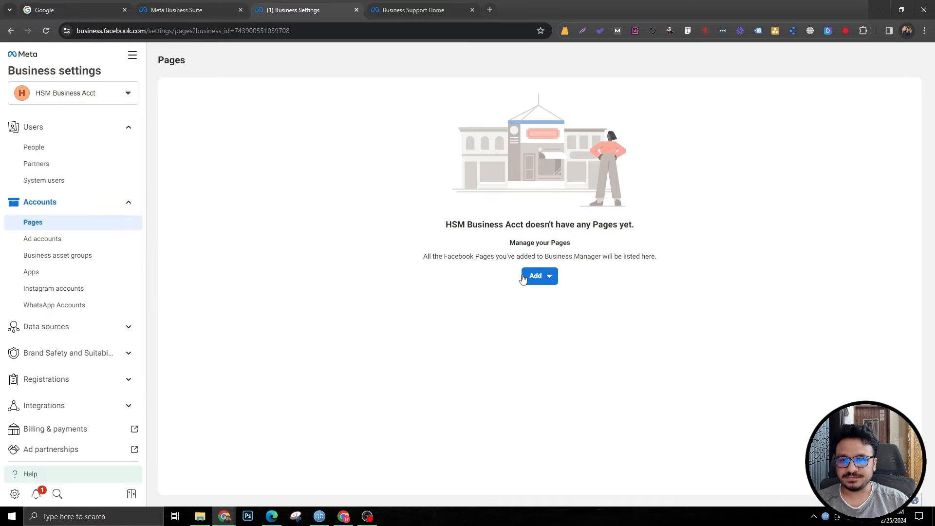
left_click(523, 277)
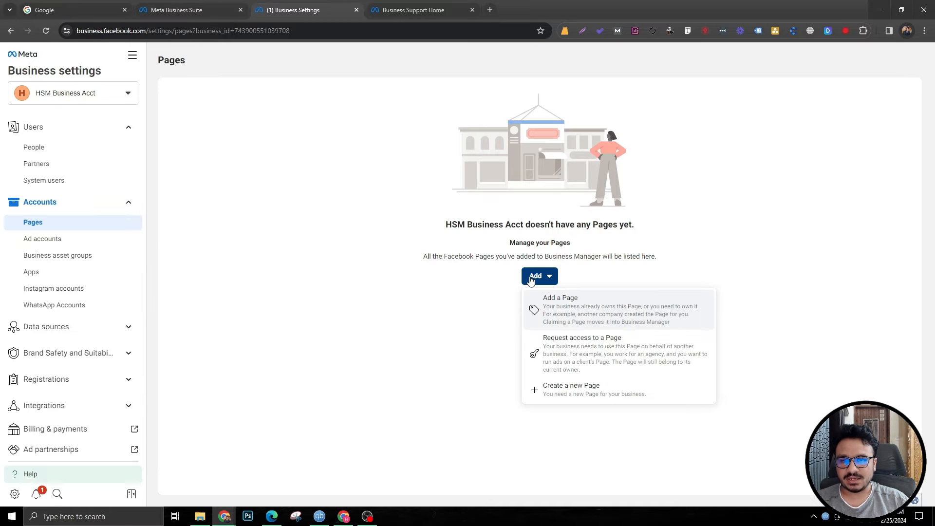
left_click(563, 319)
left_click(439, 233)
type("H")
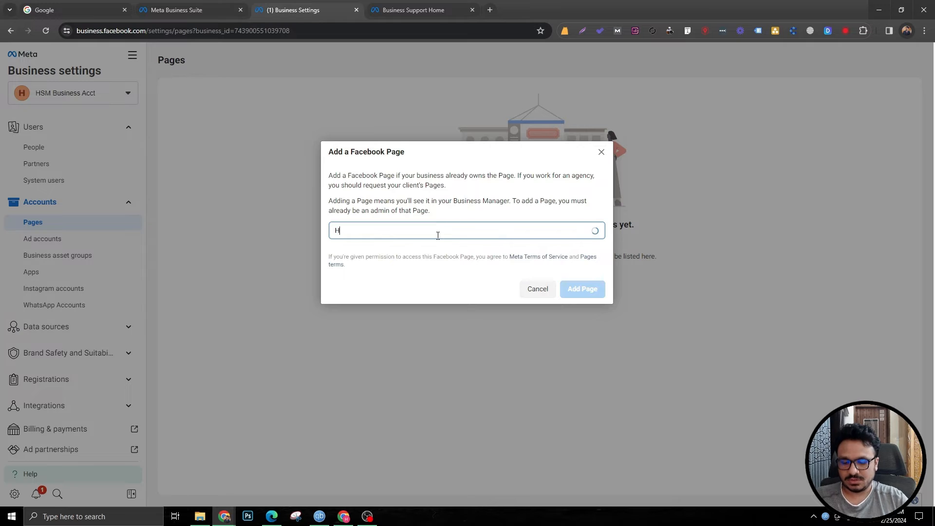
type("ome")
left_click(438, 258)
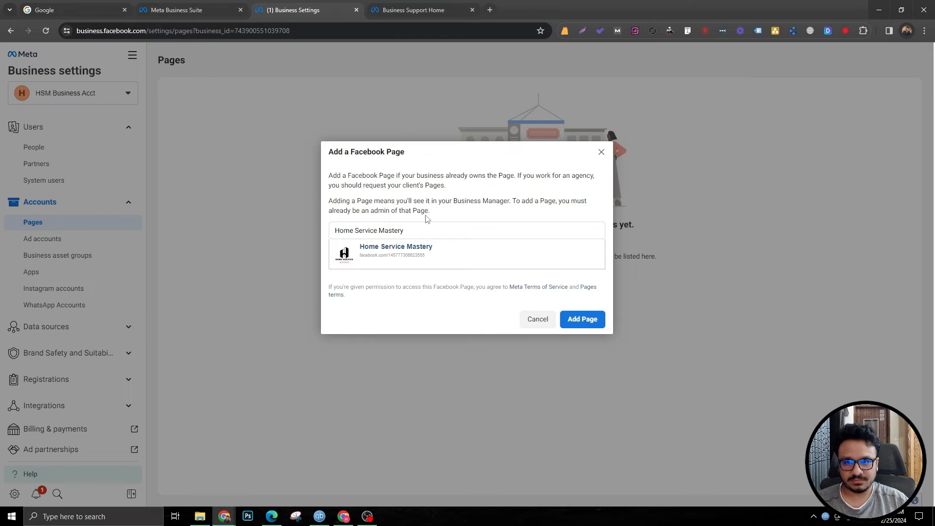
left_click(571, 320)
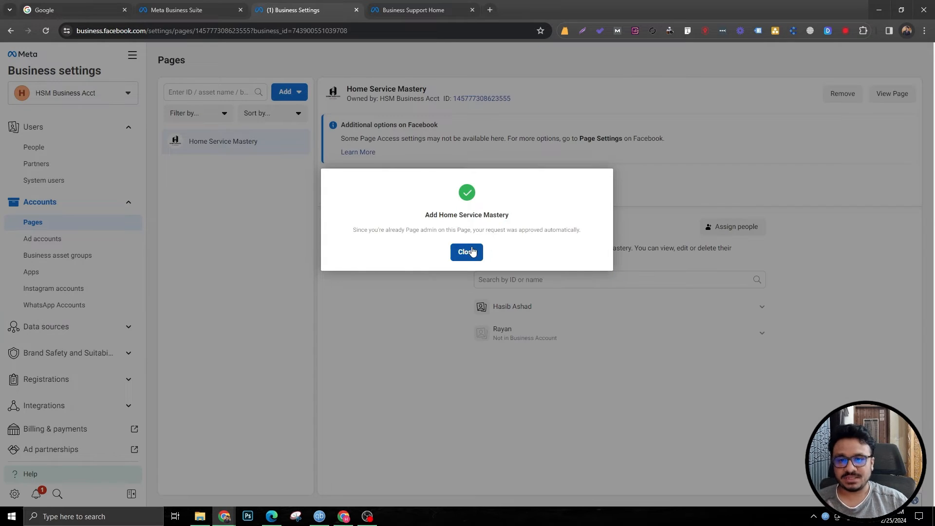
left_click(467, 253)
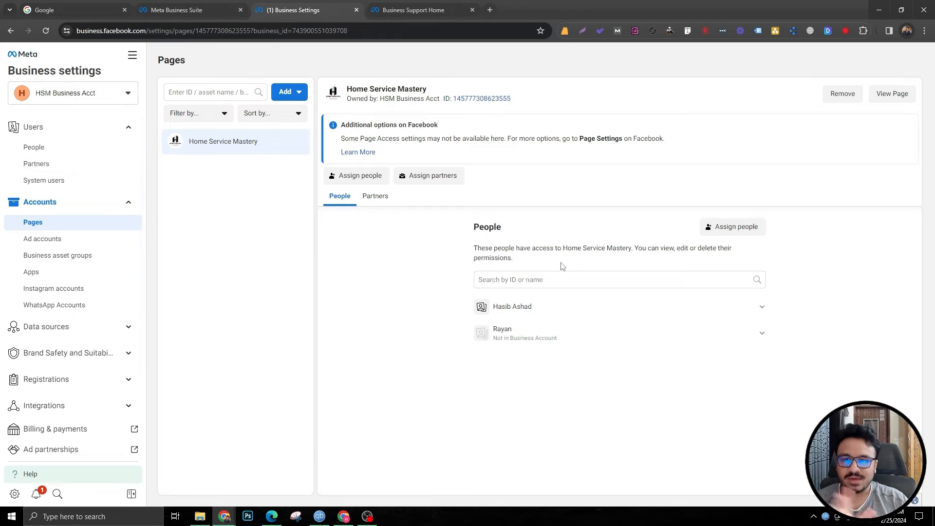
Step: Try to connect an Instagram account to the business account through the Instagram login
left_click(44, 241)
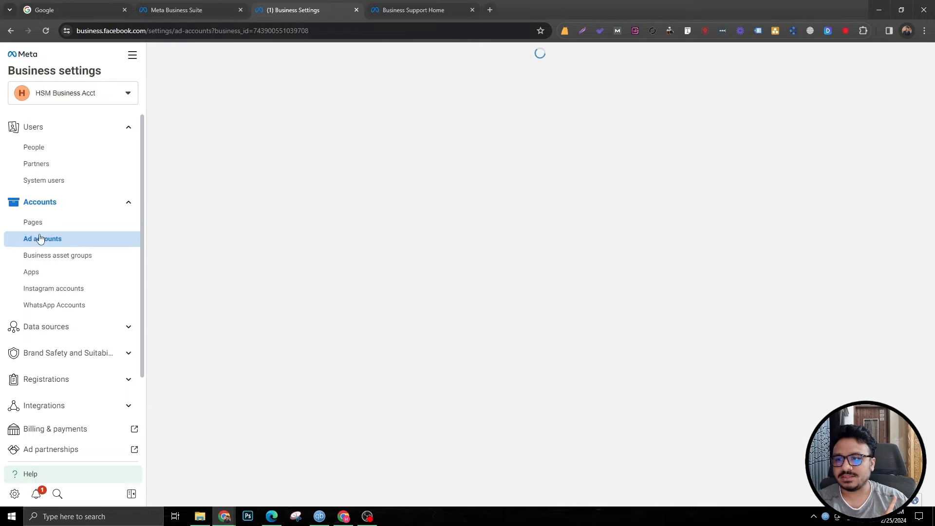
left_click(53, 294)
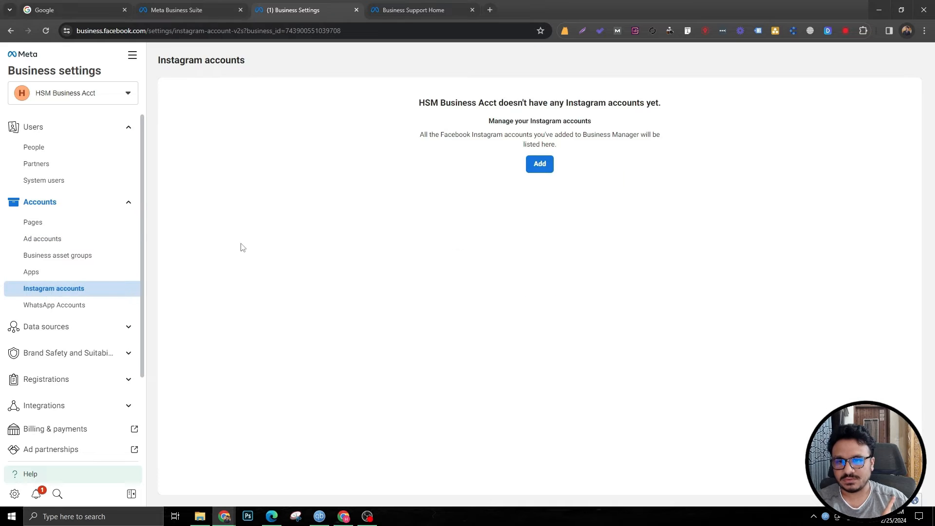
left_click(542, 286)
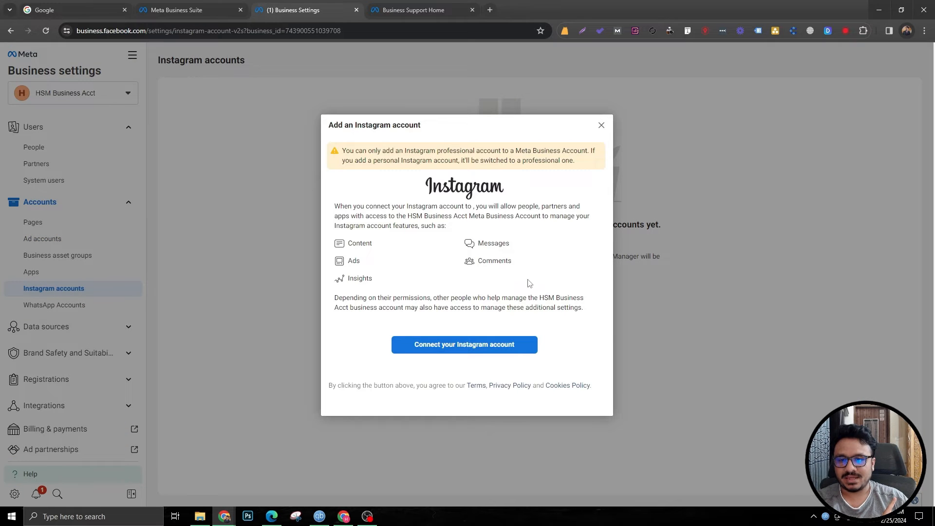
left_click(466, 345)
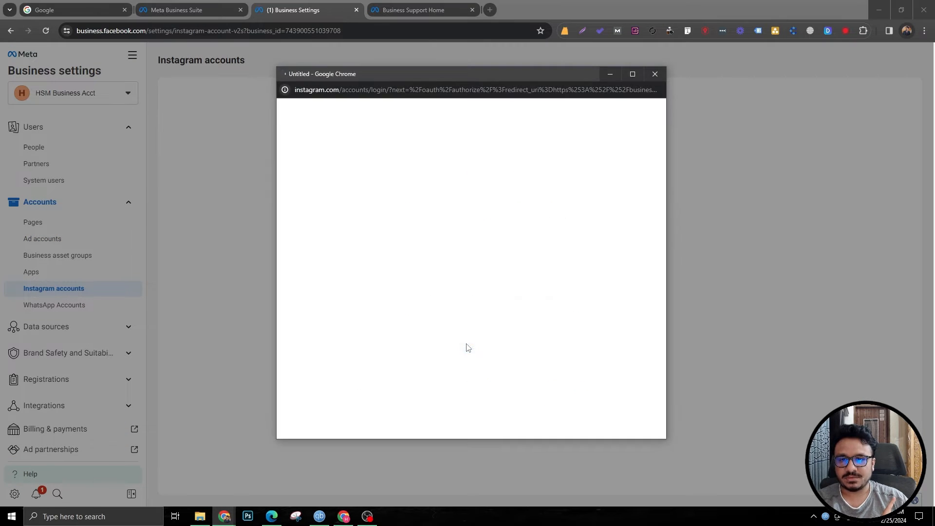
left_click_drag(457, 75, 515, 111)
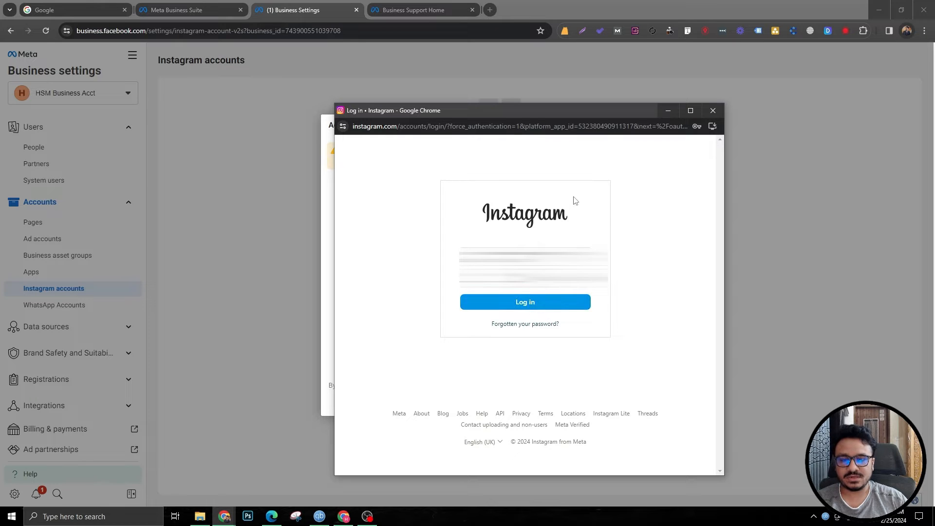
left_click(541, 298)
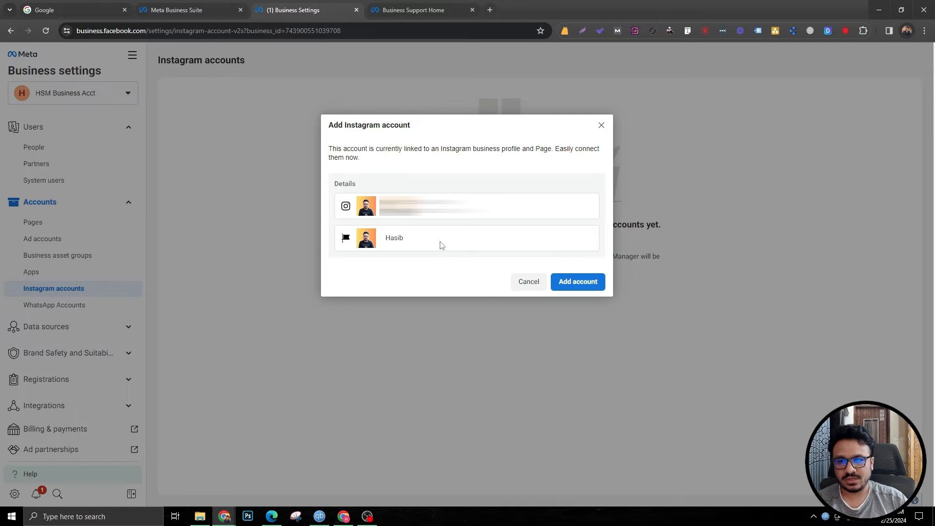
left_click(592, 281)
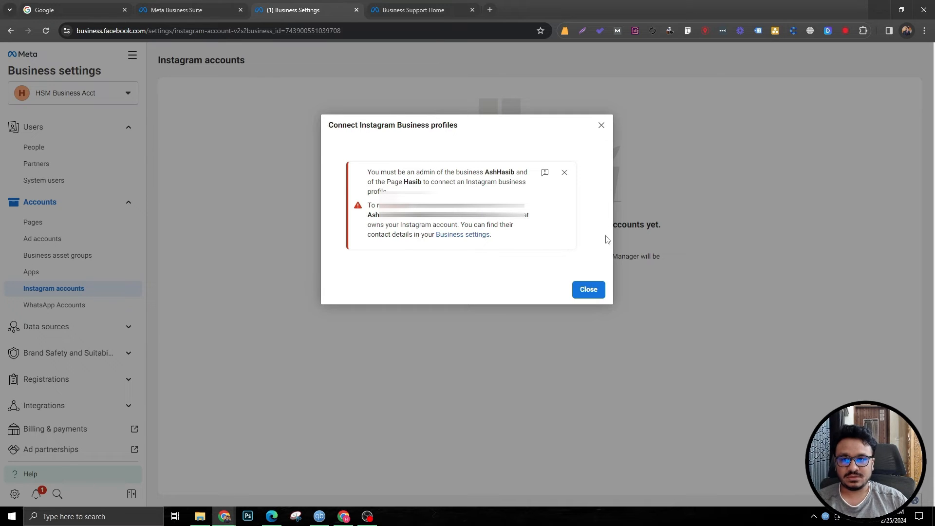
left_click(587, 289)
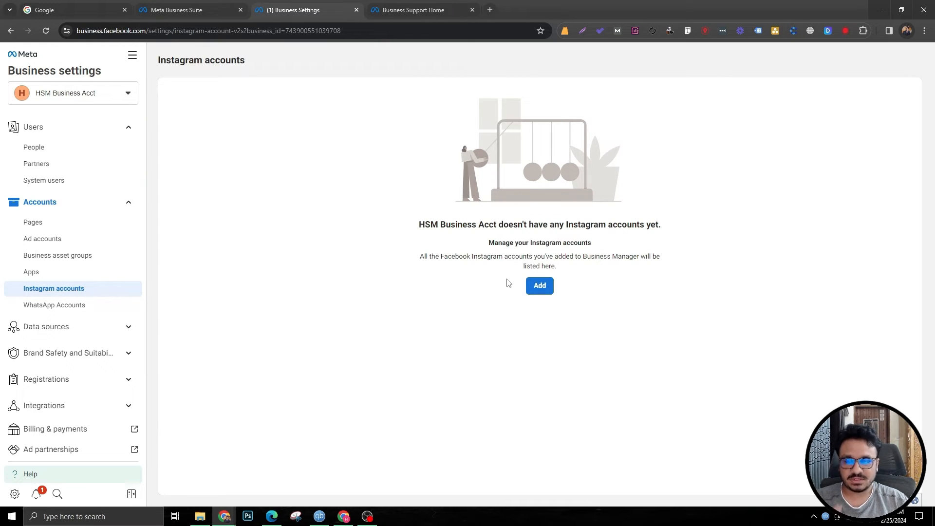
left_click(539, 286)
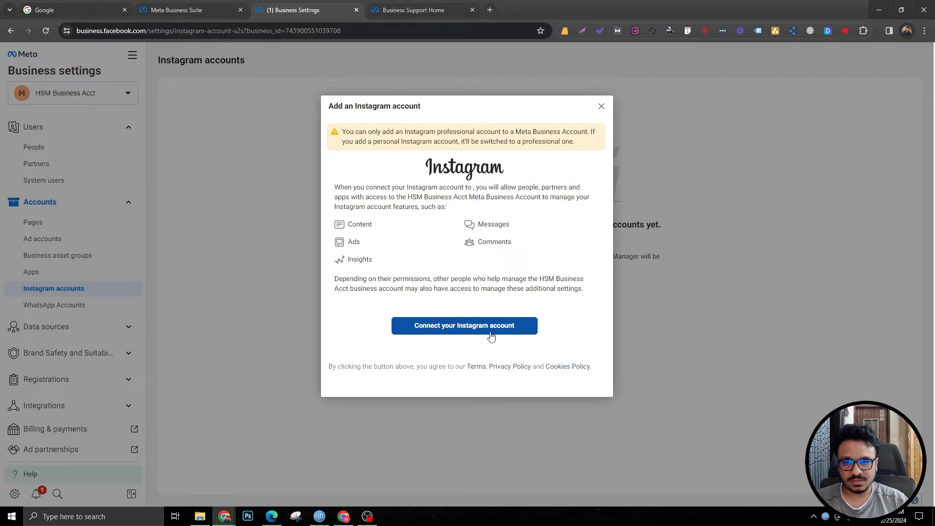
left_click(468, 326)
left_click(654, 75)
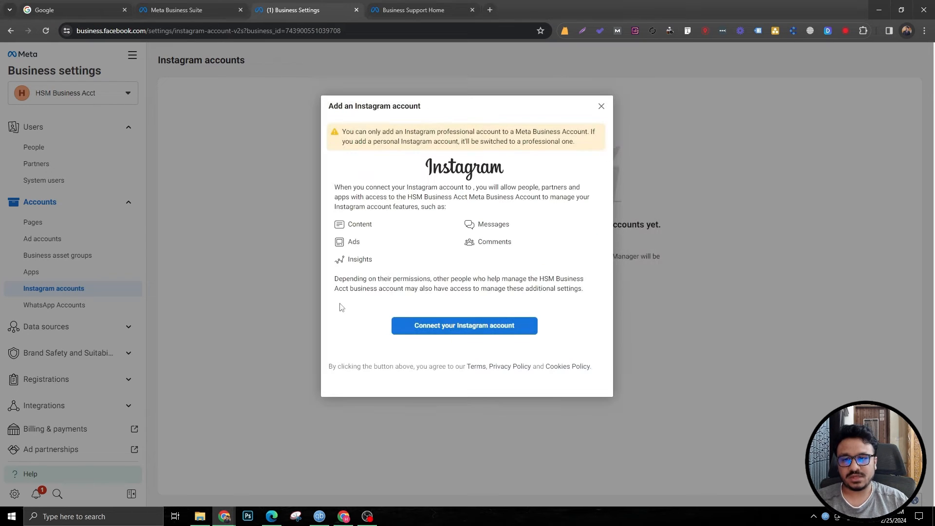
left_click(602, 105)
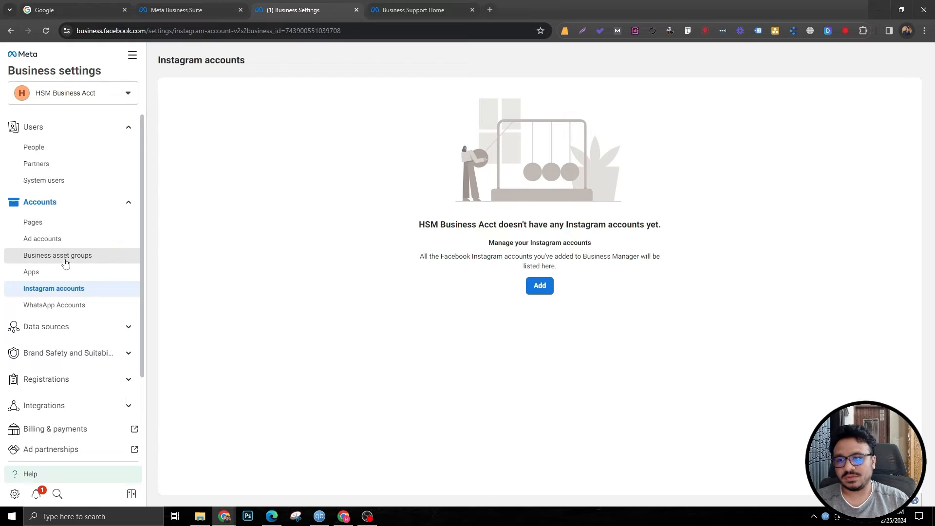
Step: Start creating a new ad account named HSM Ad Acct
left_click(62, 240)
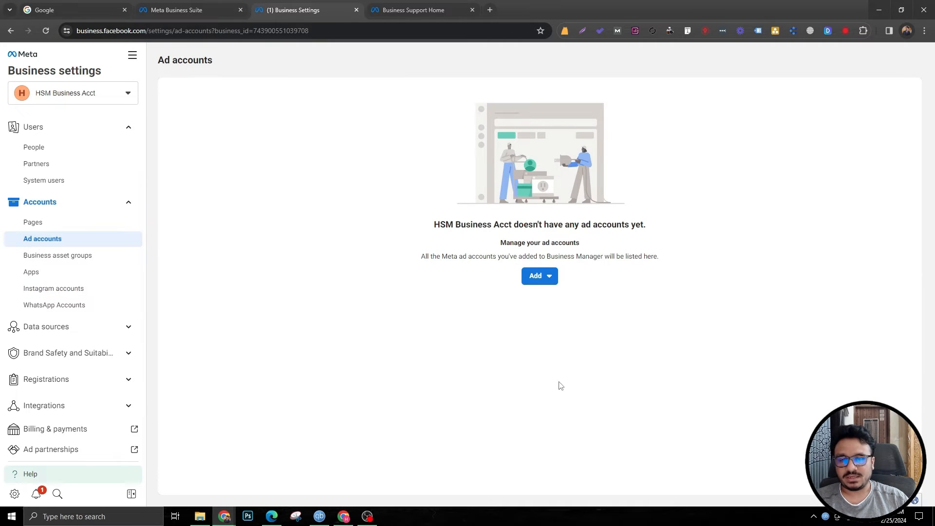
left_click(544, 284)
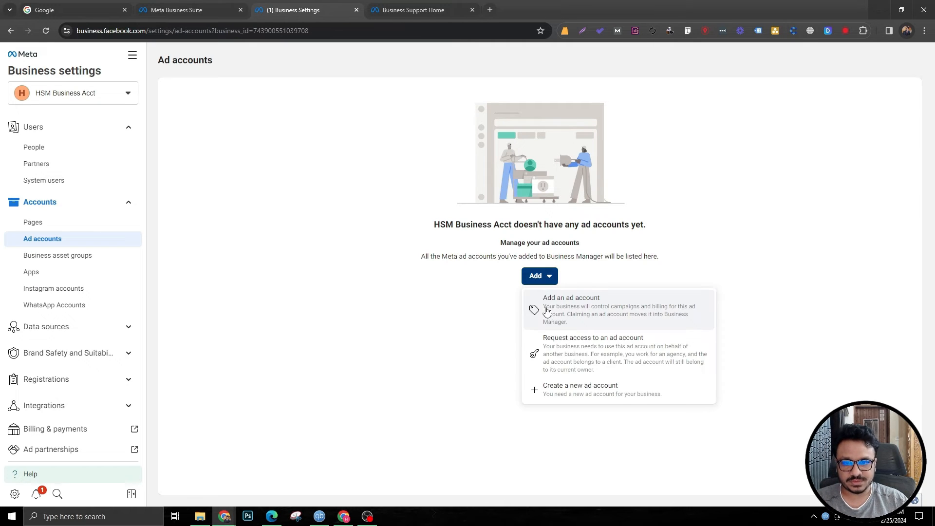
left_click(561, 392)
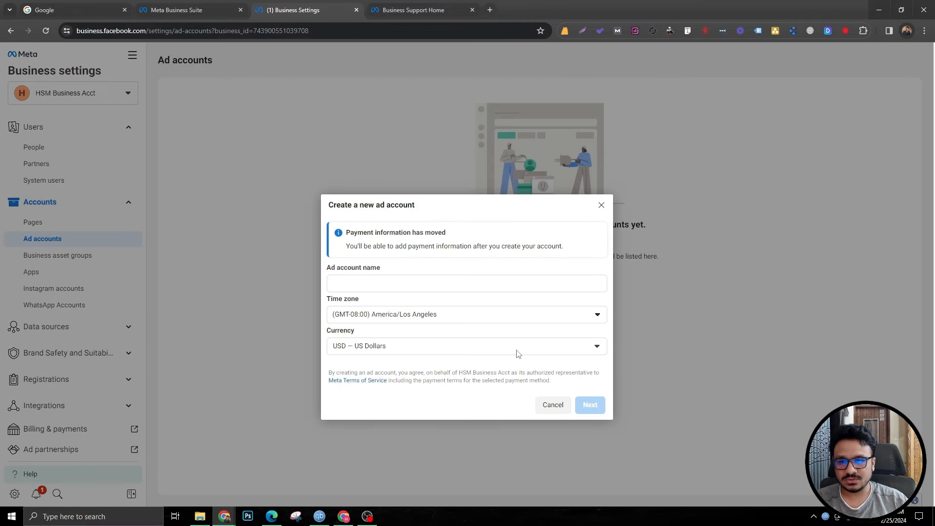
left_click(372, 285)
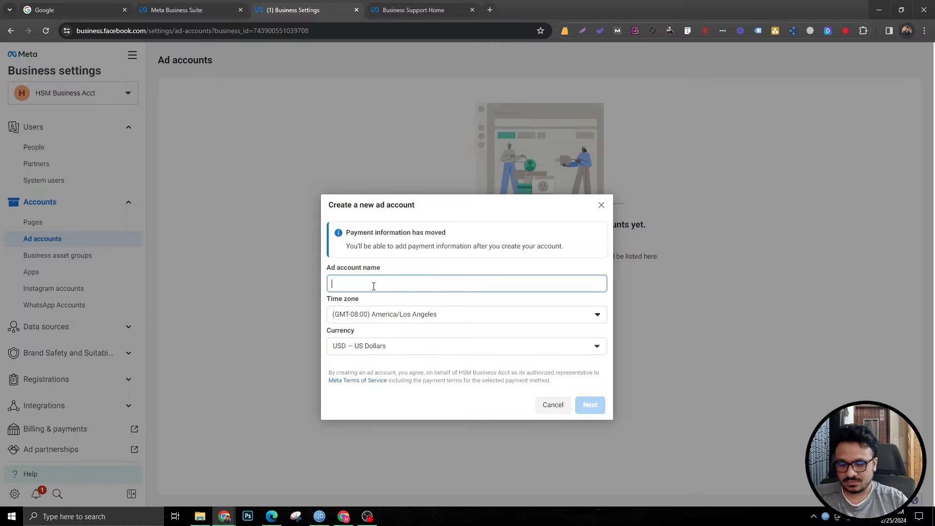
type("HSM Ad Acct")
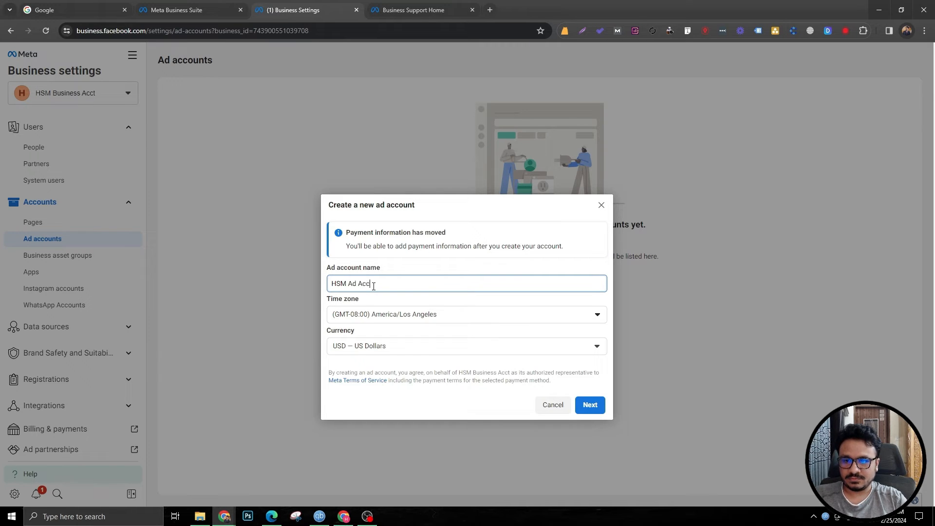
Step: Set the new ad account's time zone to (GMT+06:00) Asia/Dhaka
left_click(393, 320)
scroll(482, 194, "down", 5)
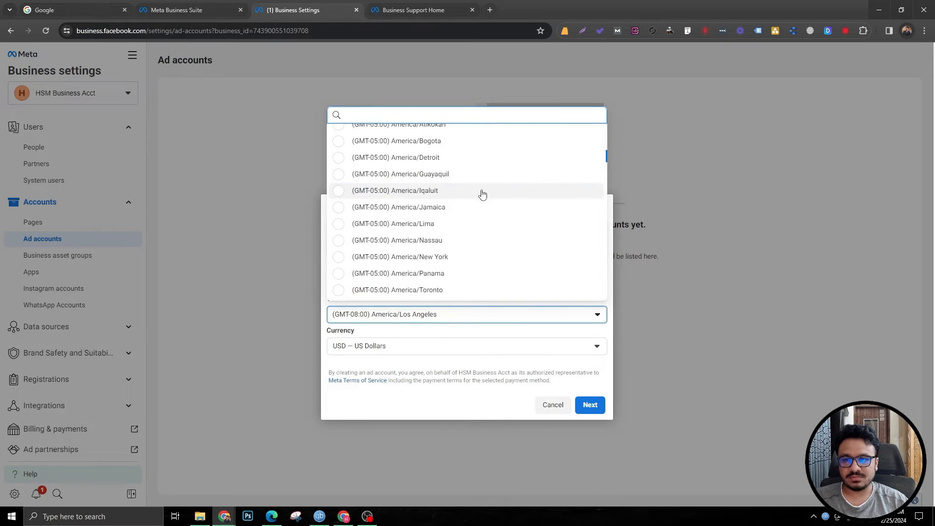
scroll(481, 205, "up", 3)
scroll(480, 207, "down", 10)
type("G")
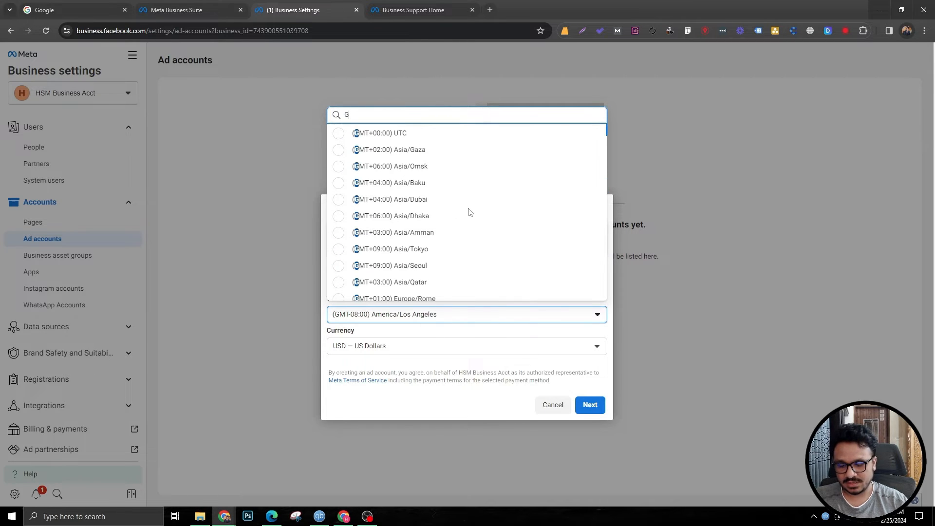
type("MT+")
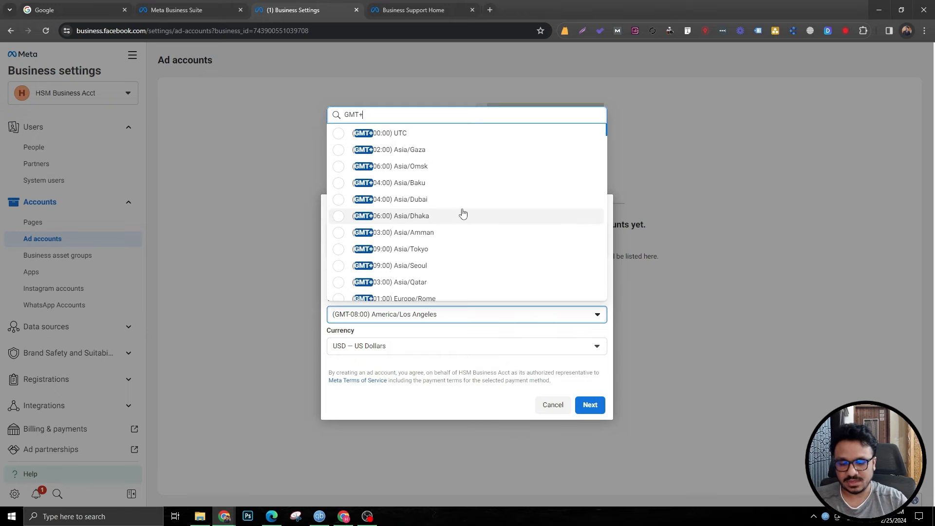
type("6")
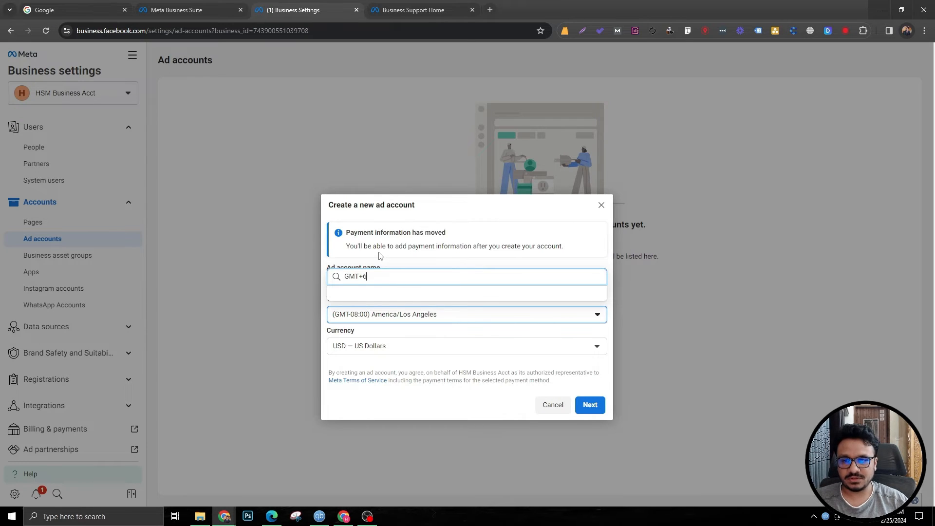
key("BackSpace")
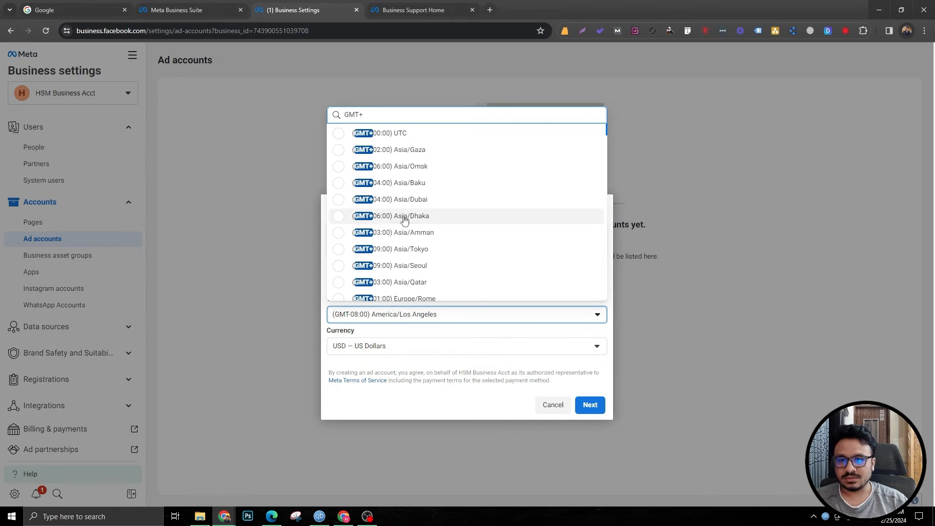
left_click(377, 215)
Step: Set the new ad account's currency to BDT — Bangladeshi Taka and continue
left_click(389, 346)
scroll(385, 409, "up", 15)
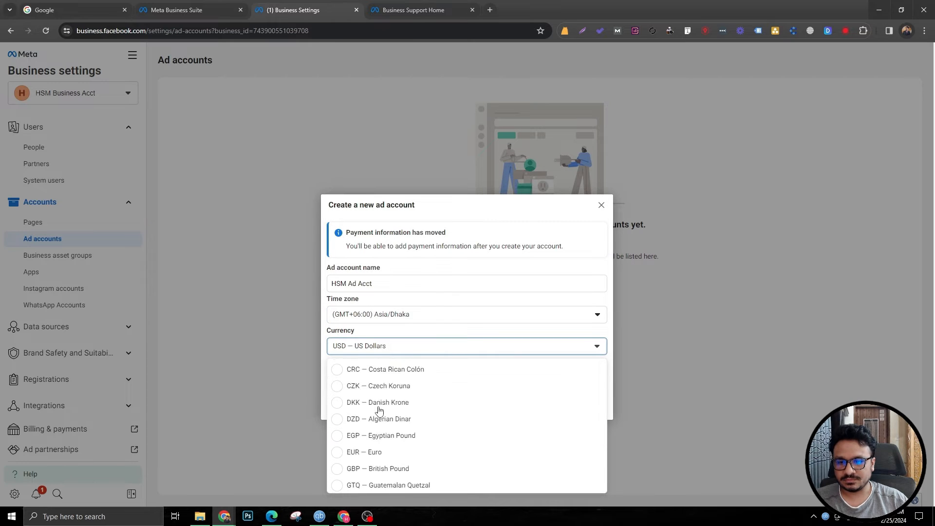
left_click(374, 422)
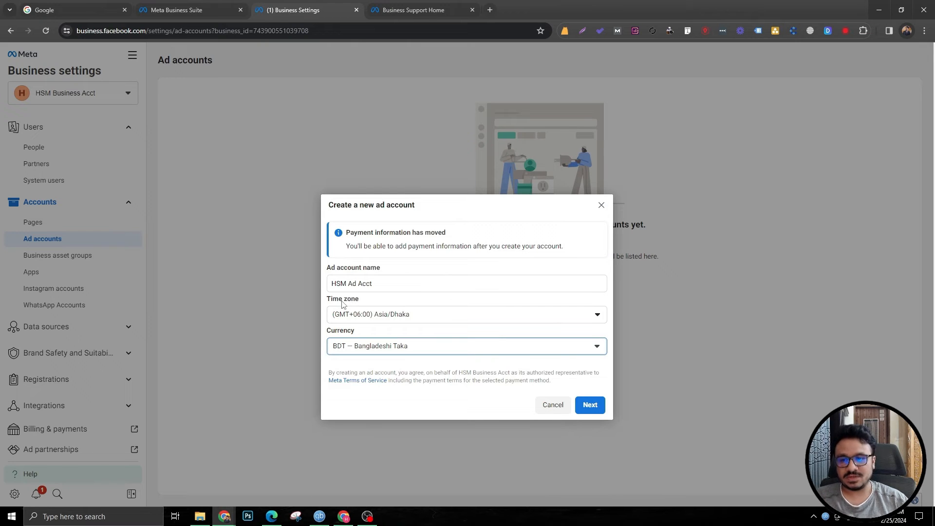
left_click(590, 404)
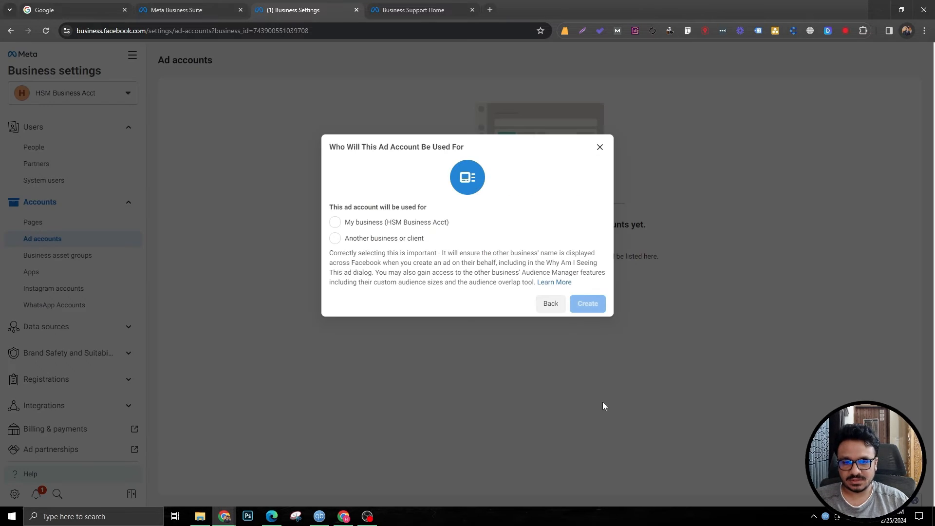
Step: Mark the ad account as used for My business (HSM Business Acct) and create it
left_click(336, 222)
left_click(587, 303)
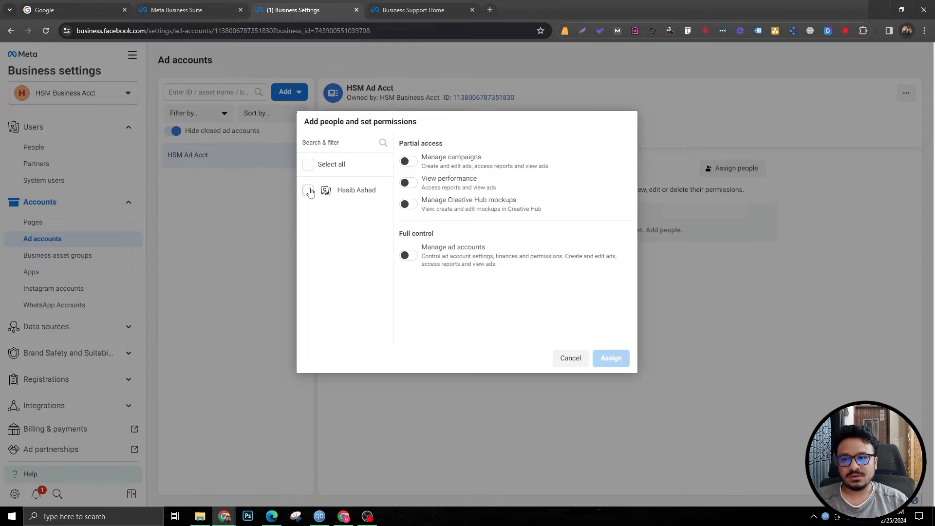
Step: Grant the selected person full Manage ad accounts control over HSM Ad Acct, then exit without adding payment info
left_click(308, 190)
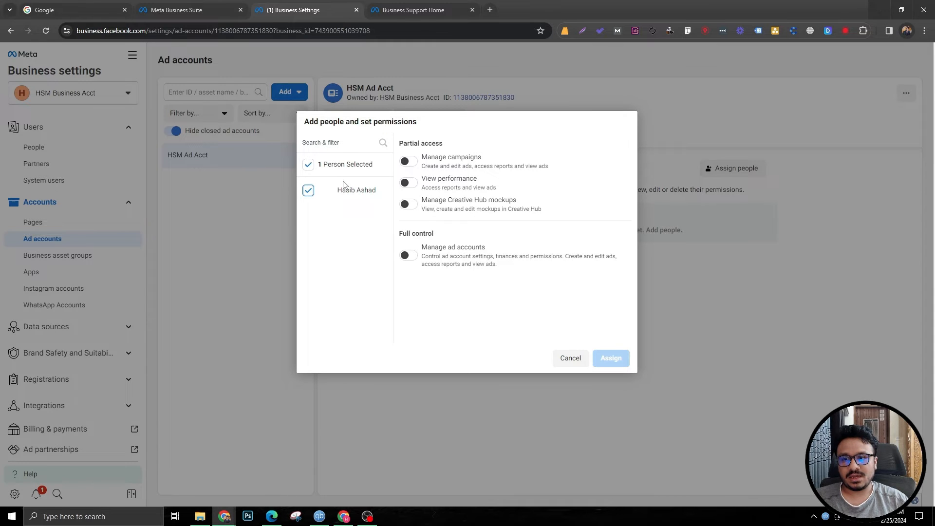
left_click(408, 256)
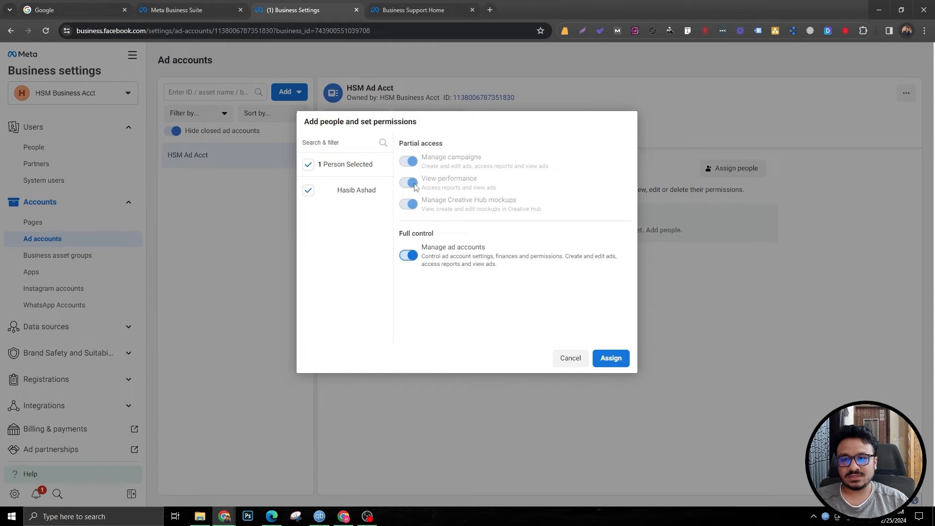
left_click(609, 361)
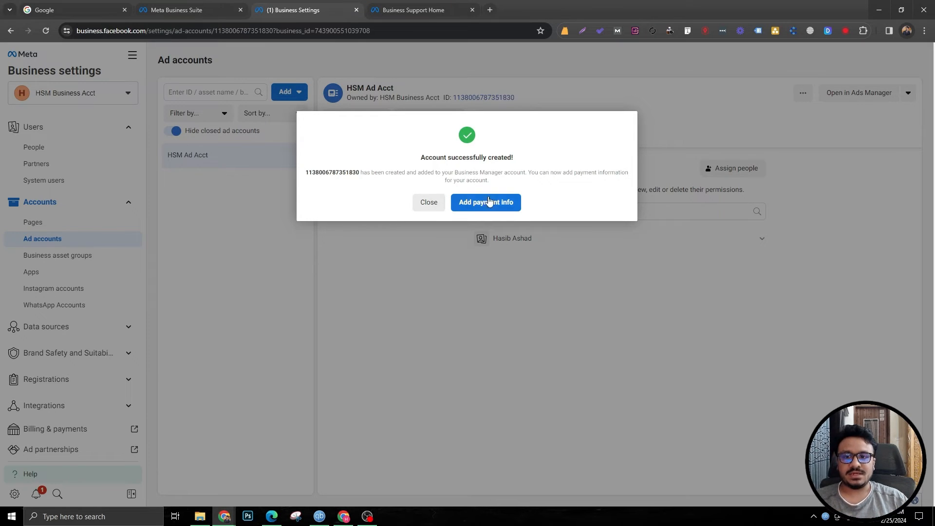
left_click(428, 202)
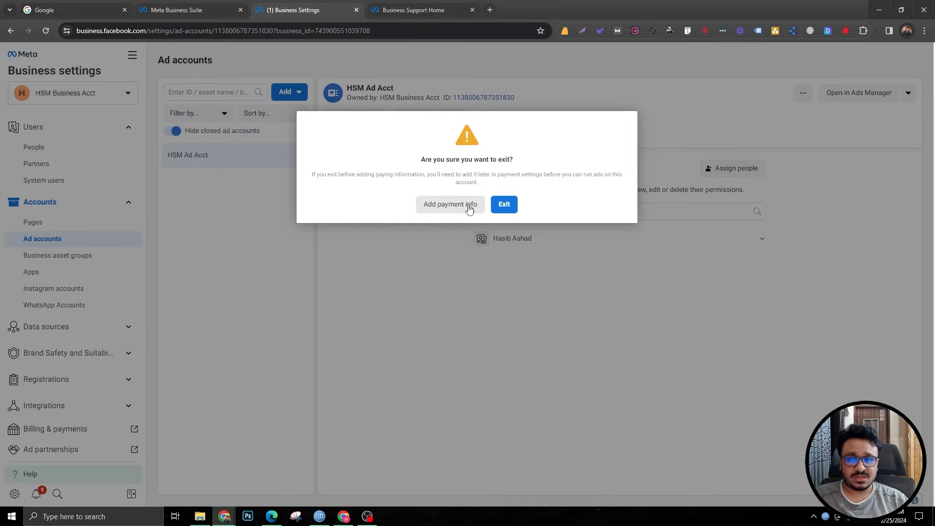
left_click(515, 210)
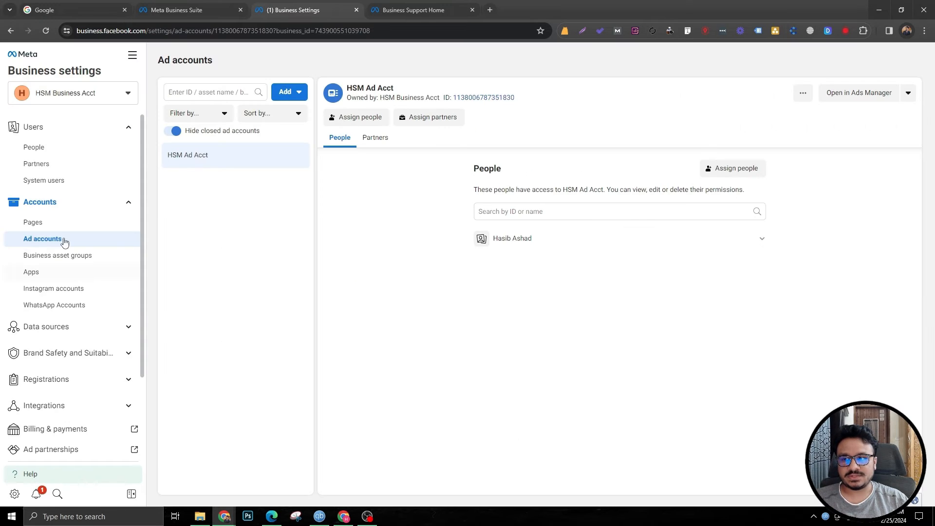
Step: Review the business account switcher and the People, Partners, Pages and Ad accounts sections
left_click(113, 97)
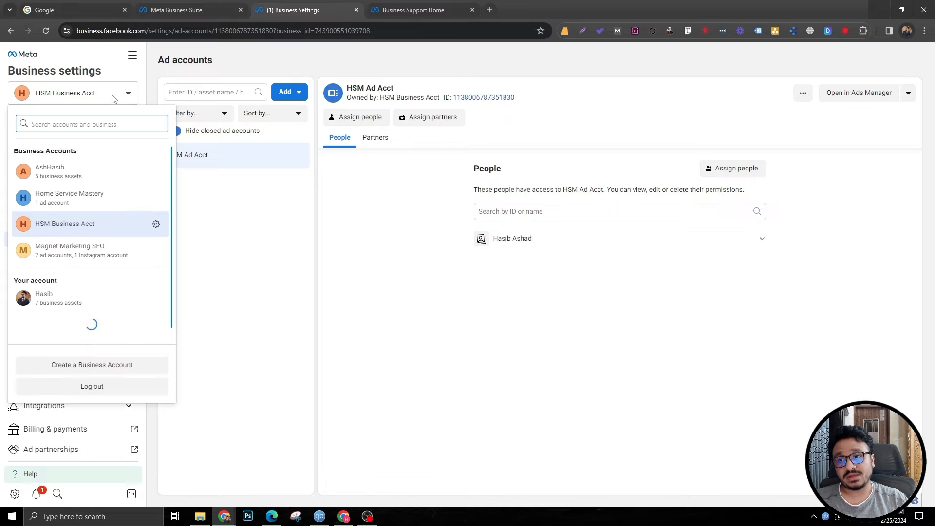
left_click(113, 95)
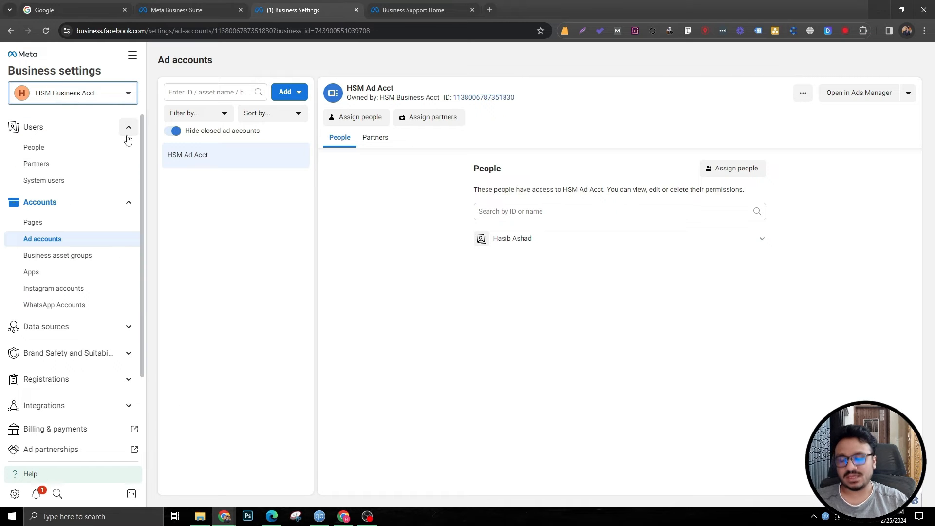
left_click(54, 147)
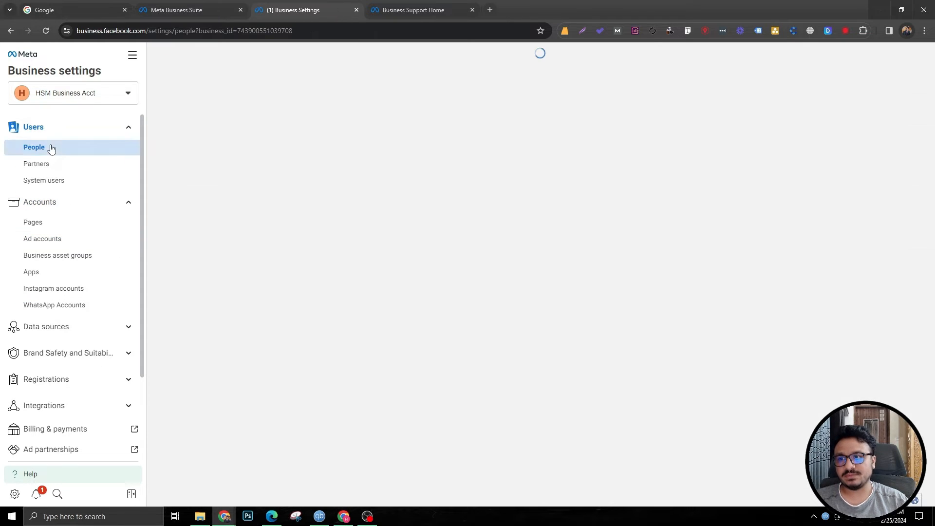
left_click(56, 165)
left_click(56, 222)
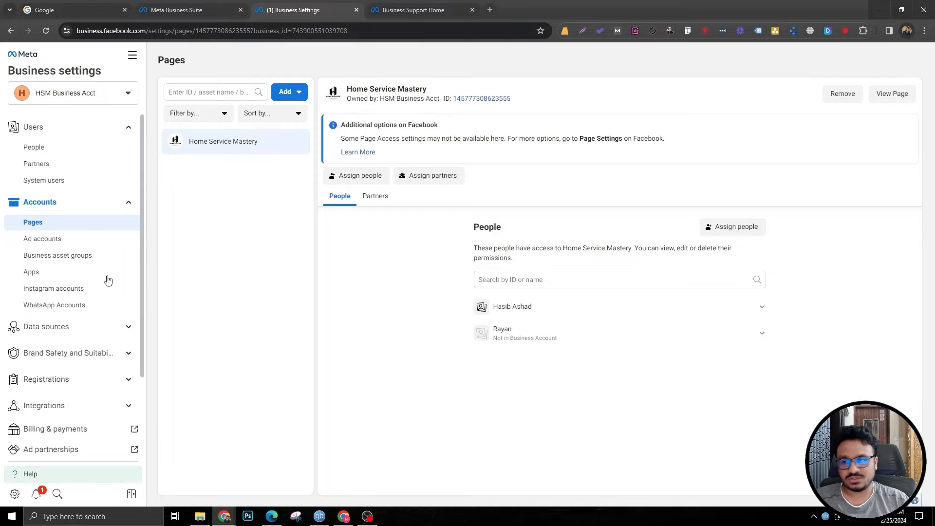
left_click(39, 239)
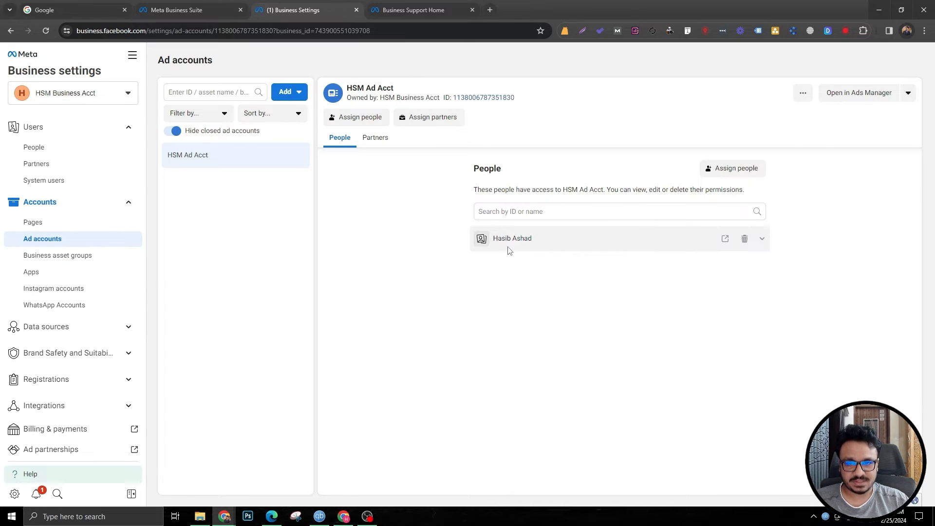
Step: Open HSM Ad Acct in Ads Manager and dismiss its information banner and updates panel
left_click(858, 93)
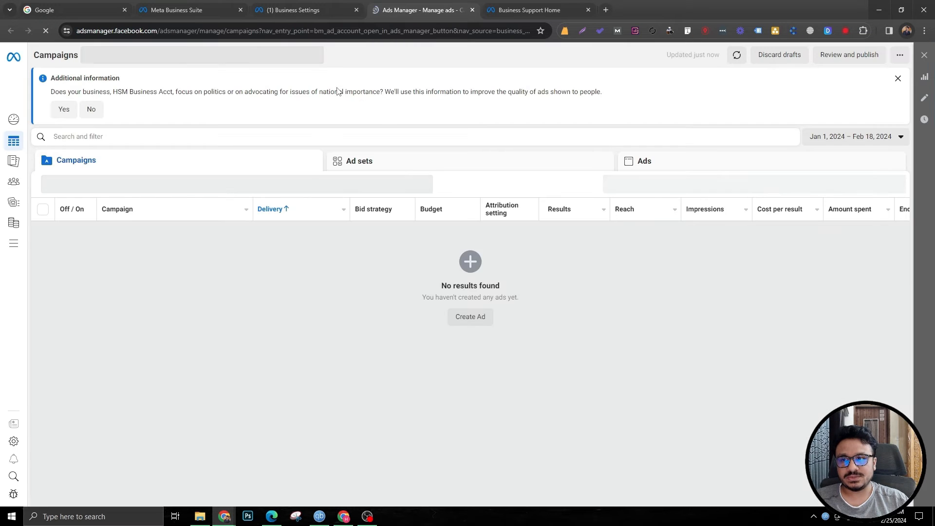
left_click(897, 79)
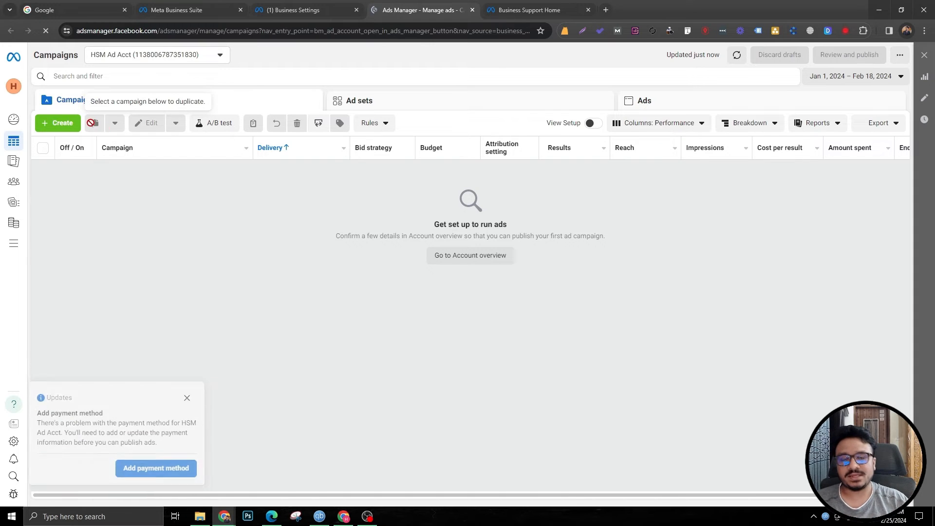
left_click(144, 382)
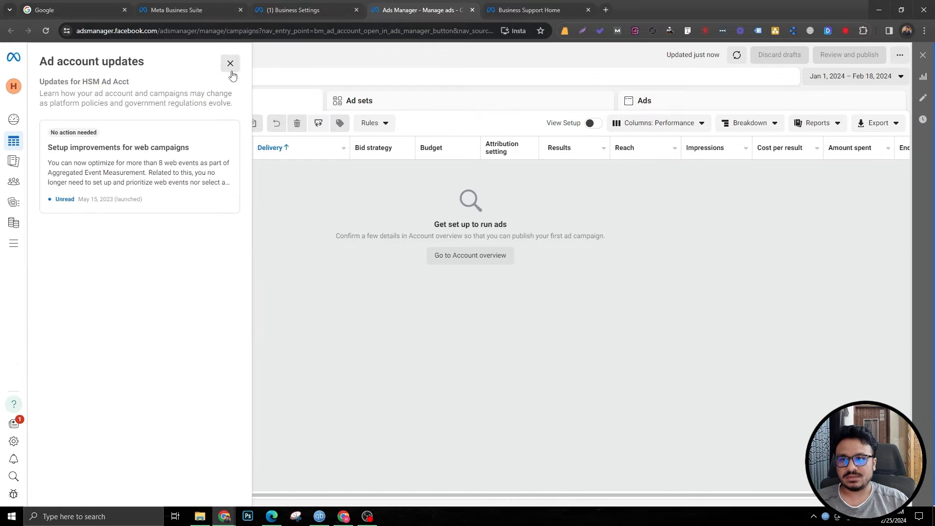
left_click(239, 73)
Step: Open the ad account's payment methods and assign yourself the finance editor role
left_click(293, 9)
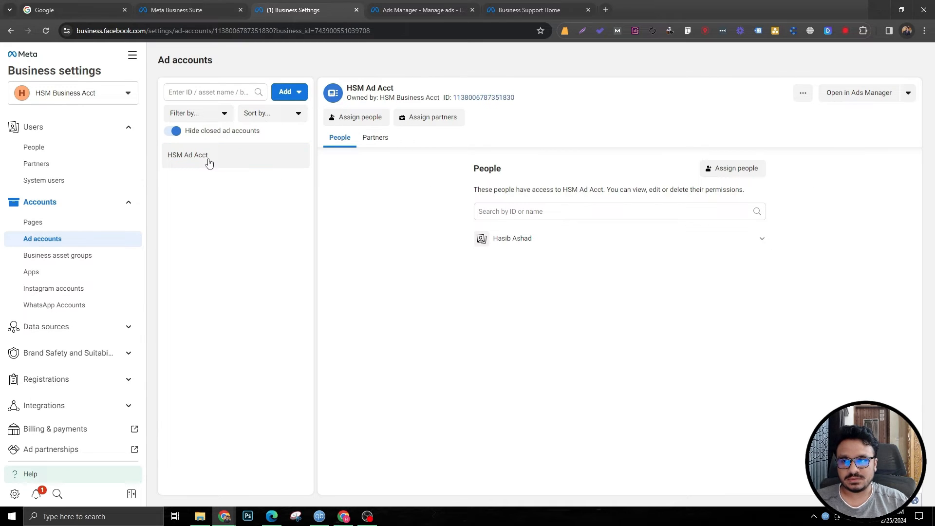
left_click(907, 92)
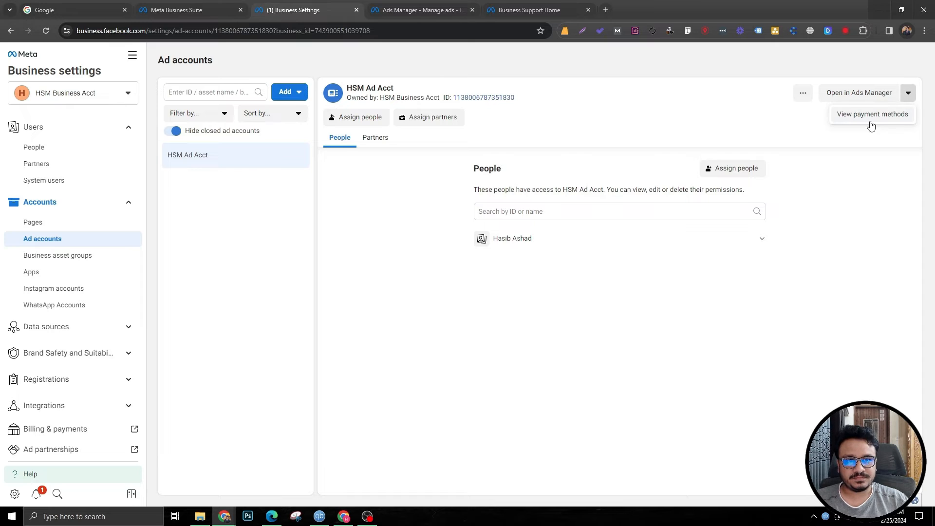
left_click(871, 122)
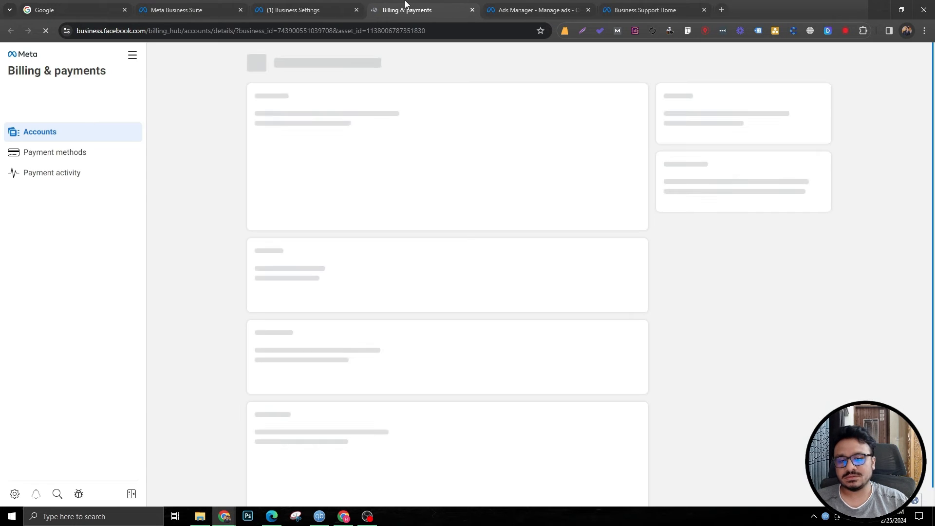
left_click(104, 154)
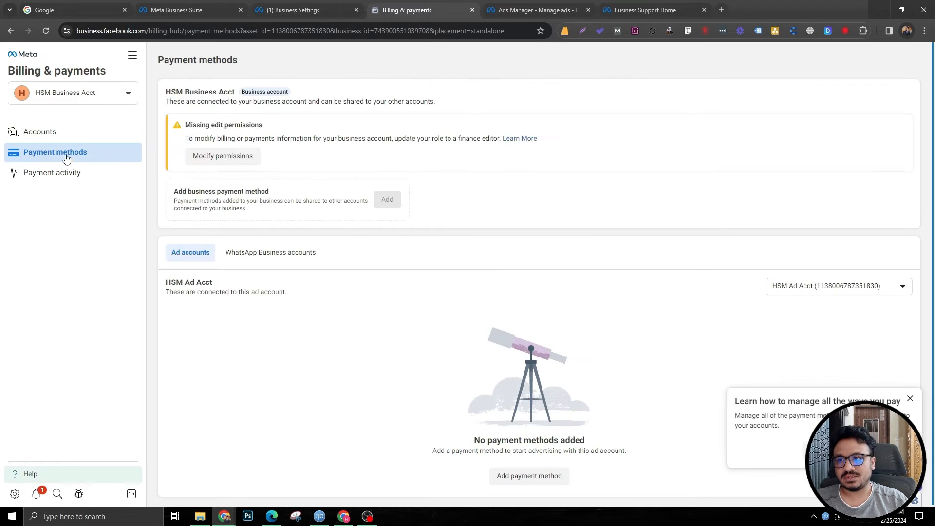
left_click(214, 157)
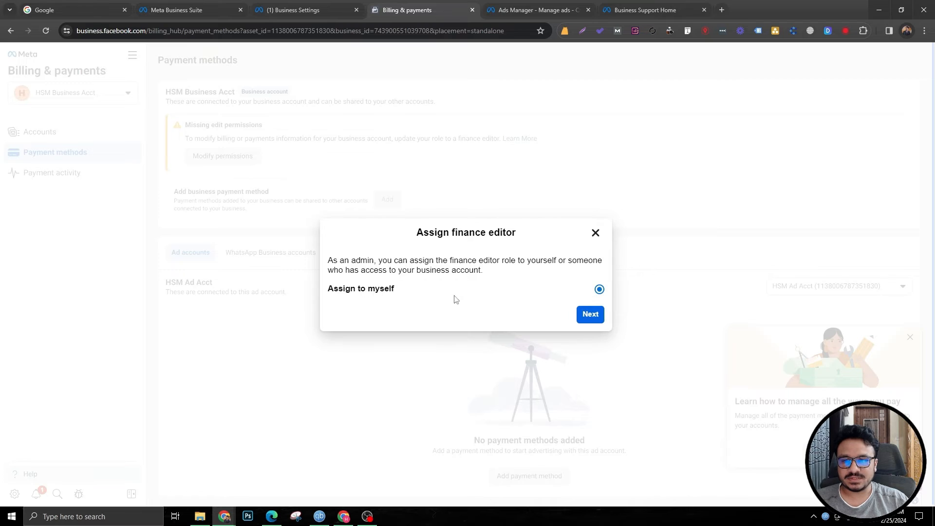
left_click(598, 319)
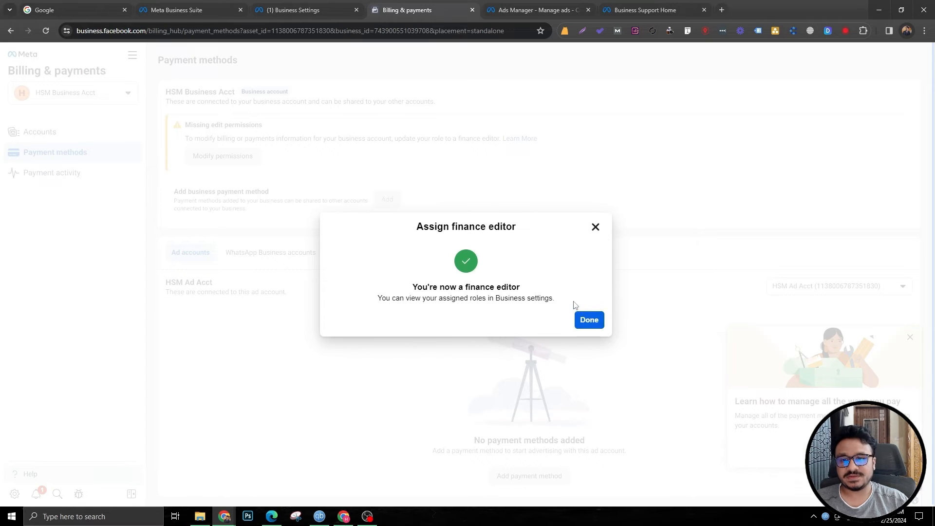
left_click(596, 323)
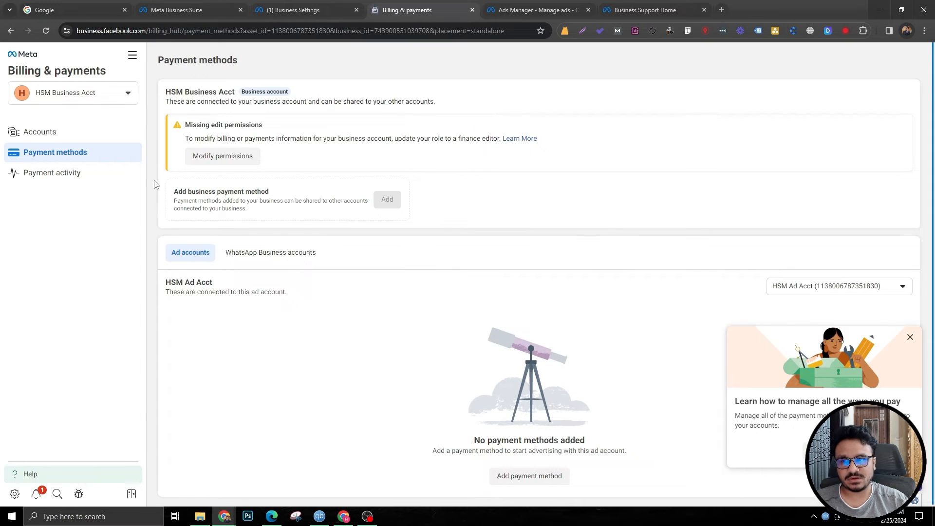
left_click(909, 337)
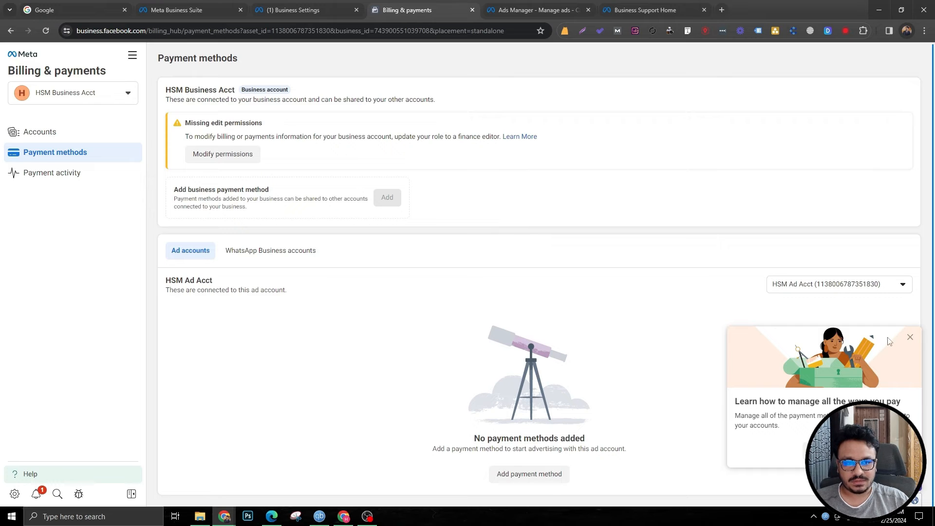
left_click(532, 471)
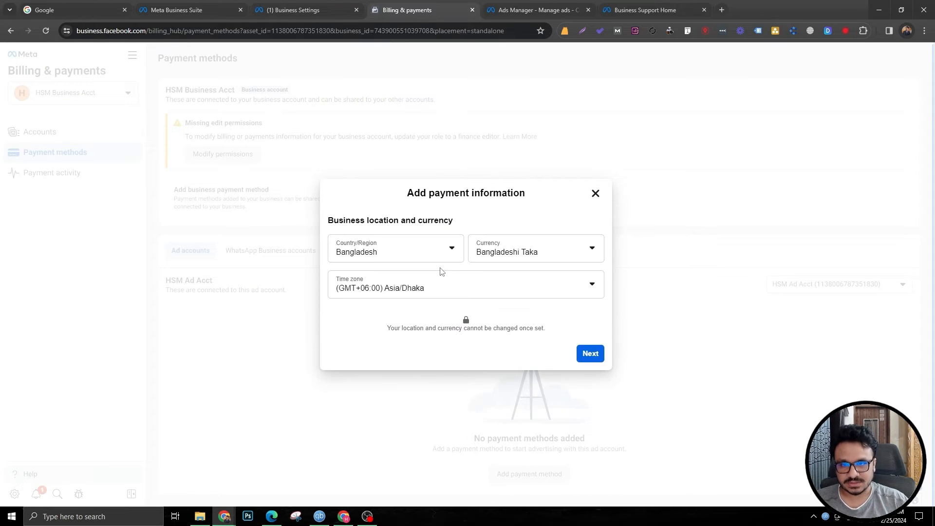
left_click(595, 194)
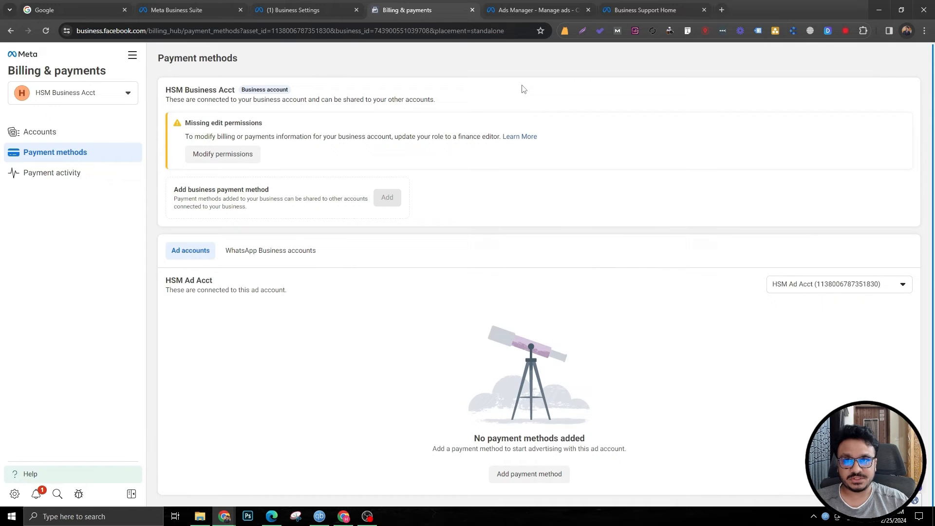
left_click(517, 6)
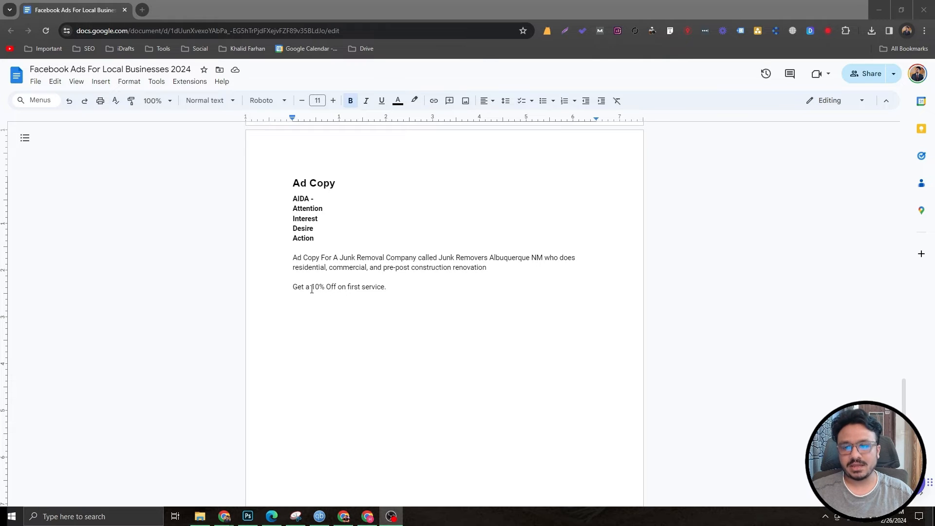
Step: Review the offer line and the AIDA headings in the ad copy document
left_click_drag(292, 288, 386, 286)
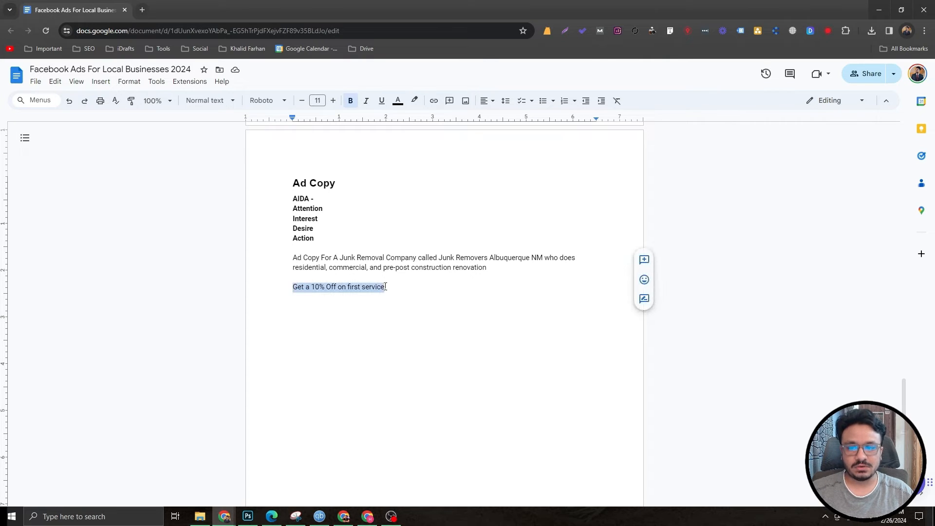
left_click(321, 281)
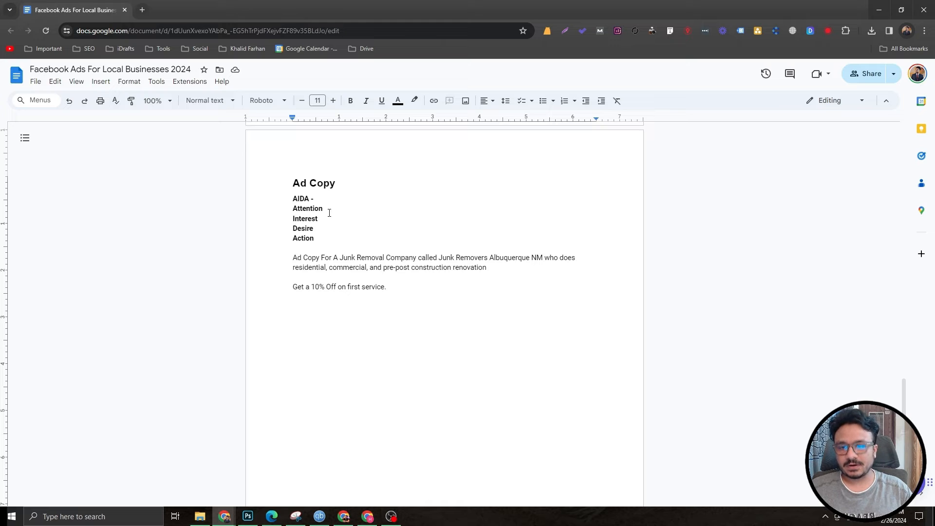
left_click_drag(315, 238, 269, 202)
left_click(307, 208)
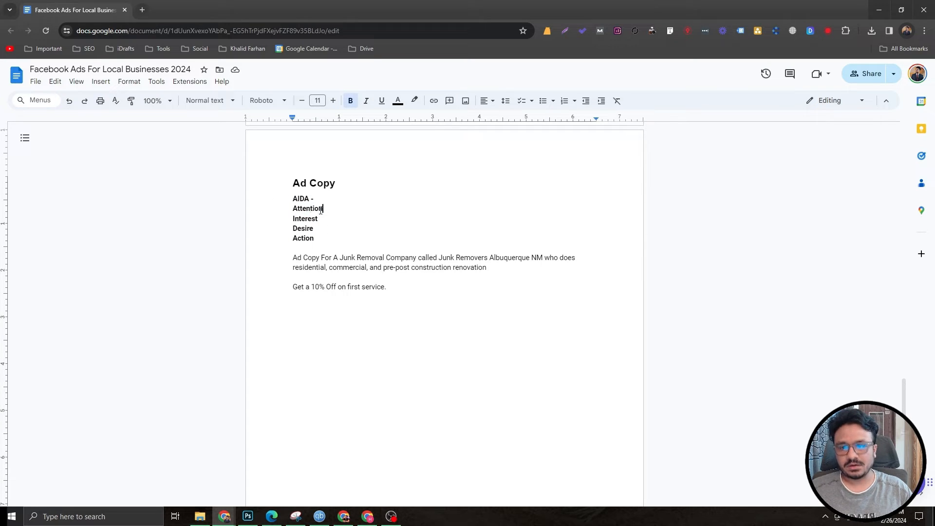
left_click_drag(323, 208, 265, 211)
left_click(298, 213)
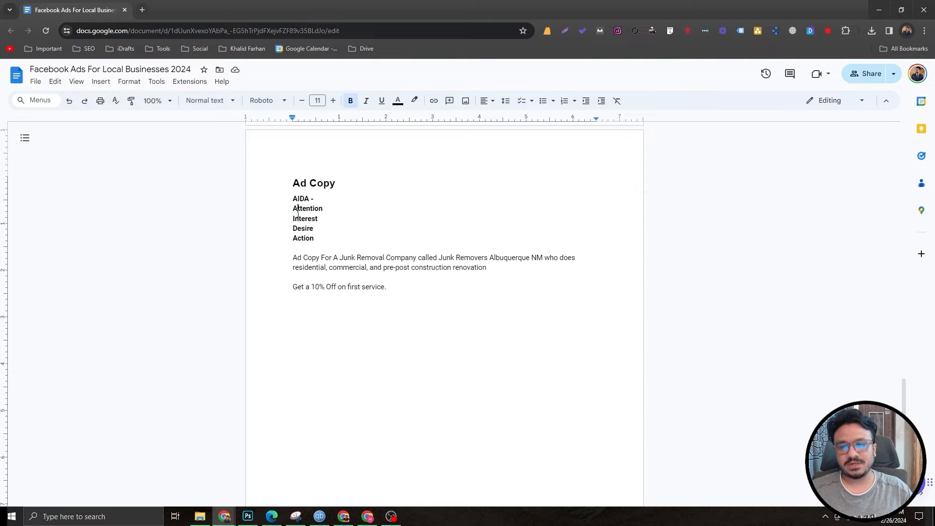
Step: Below the offer, write the headline "ATTENTION ALBUQUERQUE HOMEOWNERS"
left_click(304, 317)
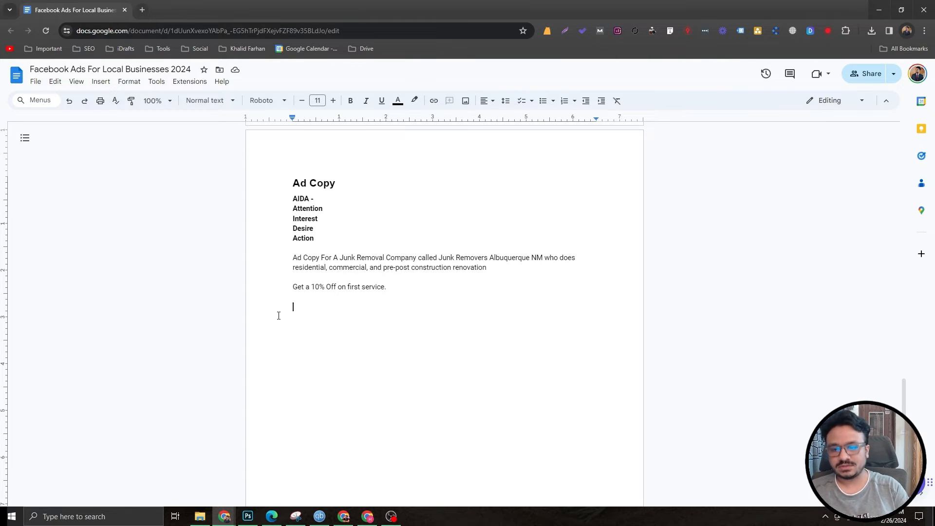
type("ATTENTION ")
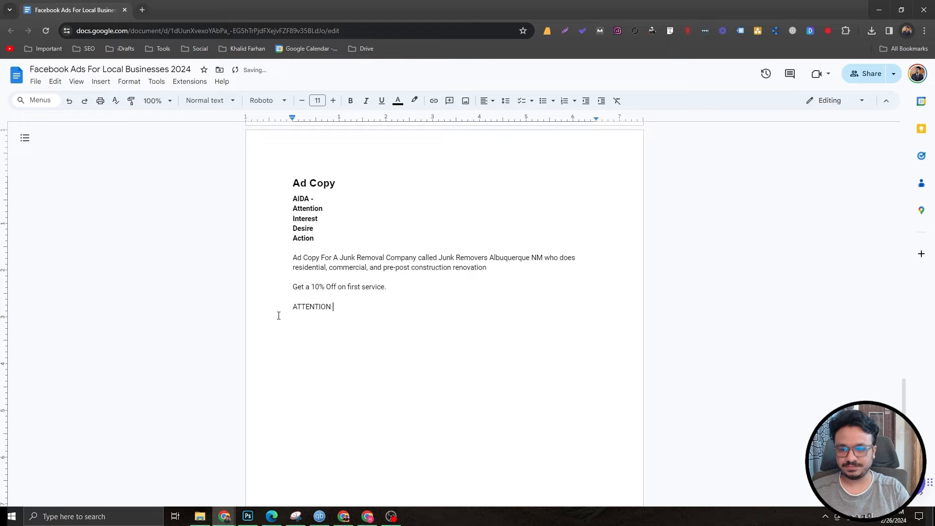
type("ALBUQUERQUE Homeowners")
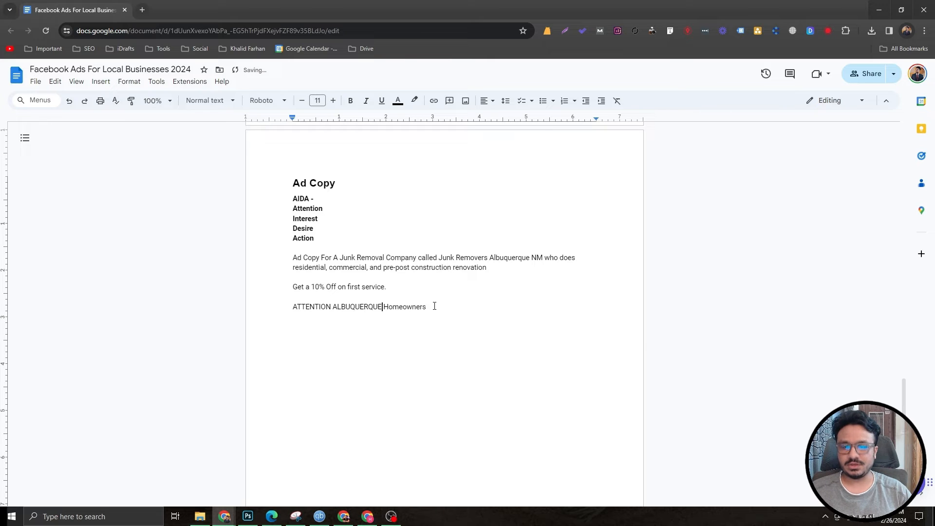
left_click_drag(432, 307, 389, 309)
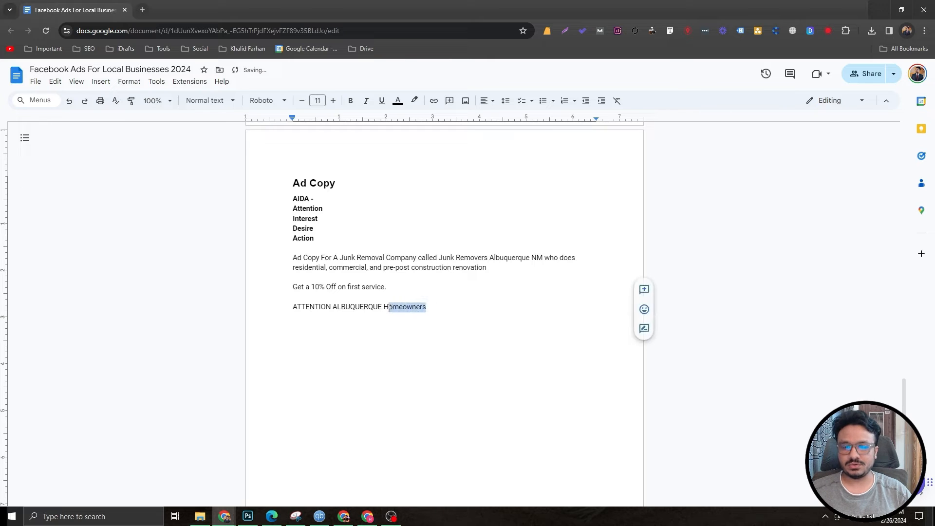
type("OMEOWNERS")
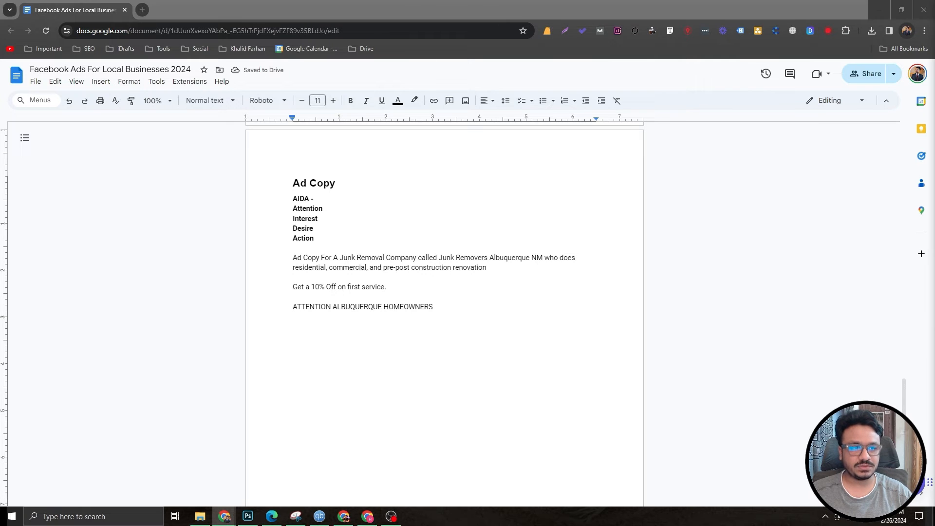
Step: In a new tab, search getemoji for a hand waving emoji and copy the Waving Hand emoji
left_click(142, 11)
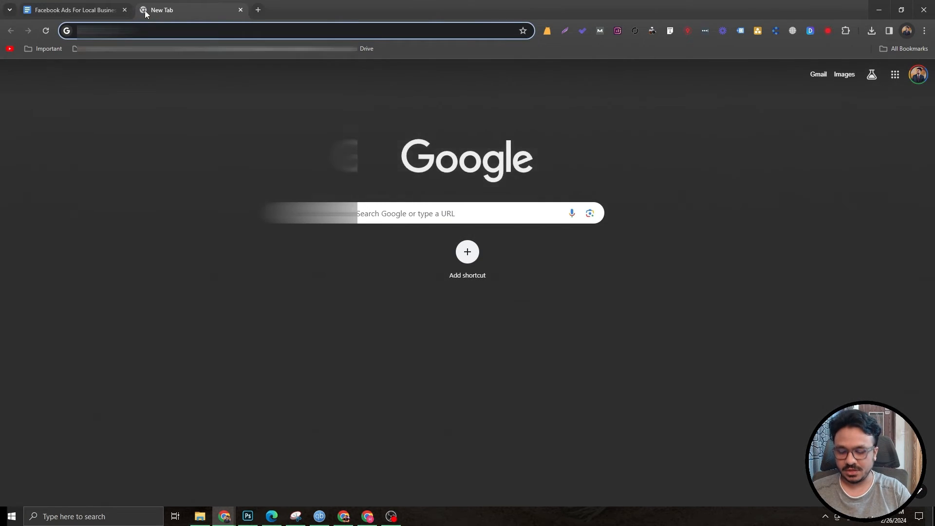
type("getemoji")
key("Return")
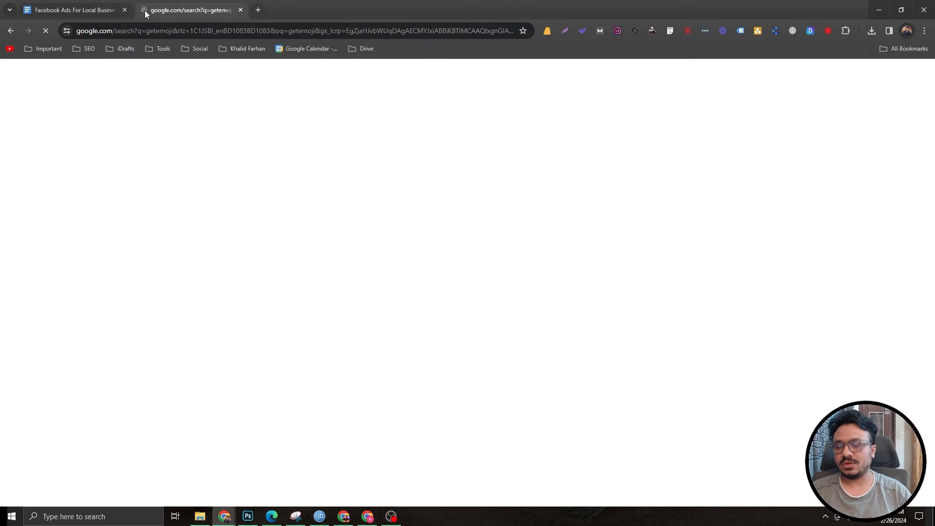
left_click(73, 10)
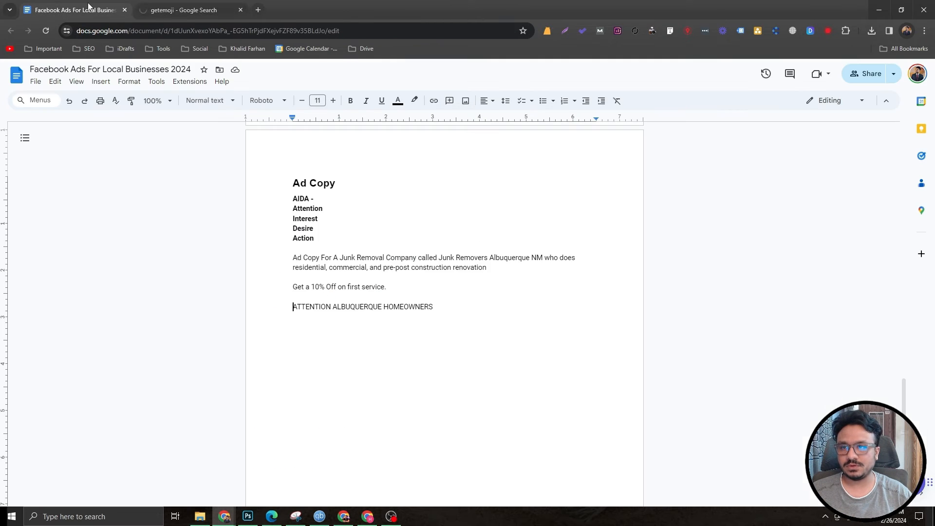
left_click(192, 10)
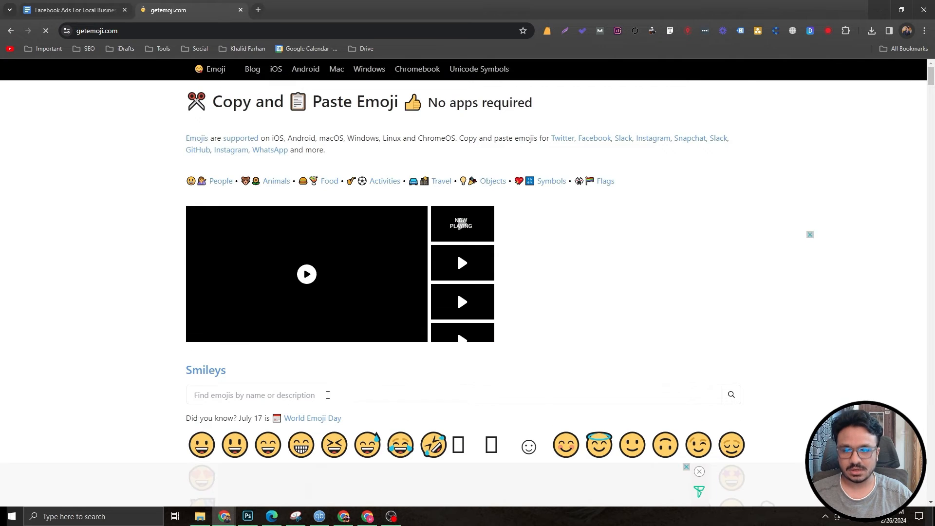
scroll(325, 389, "down", 3)
left_click(239, 246)
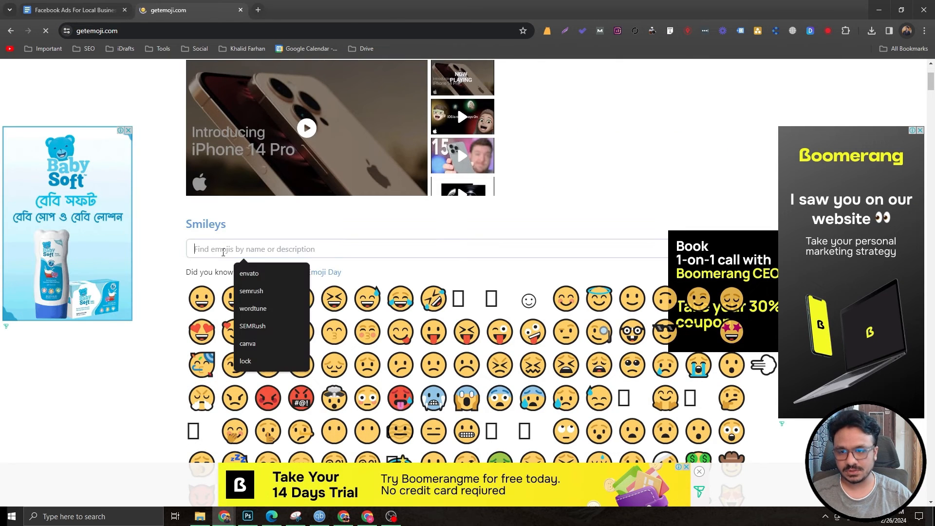
type("hand wat")
type("ing")
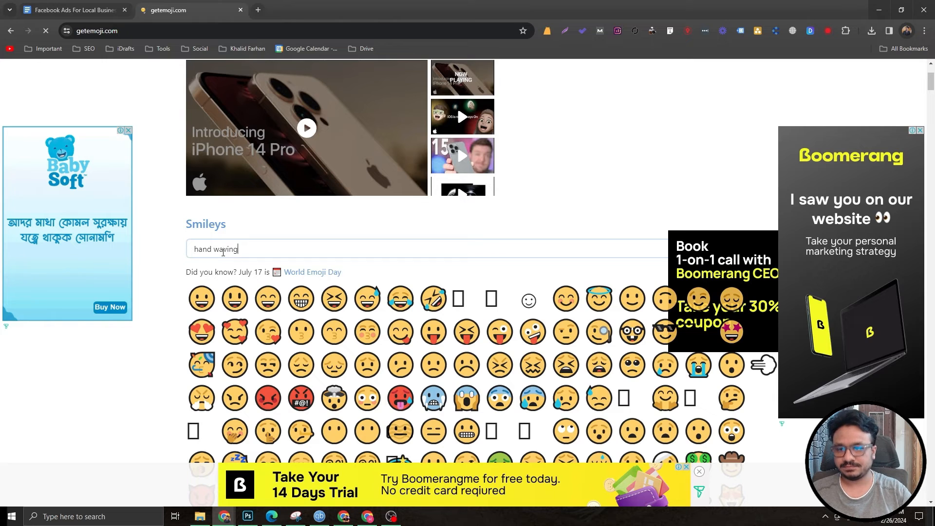
key("Return")
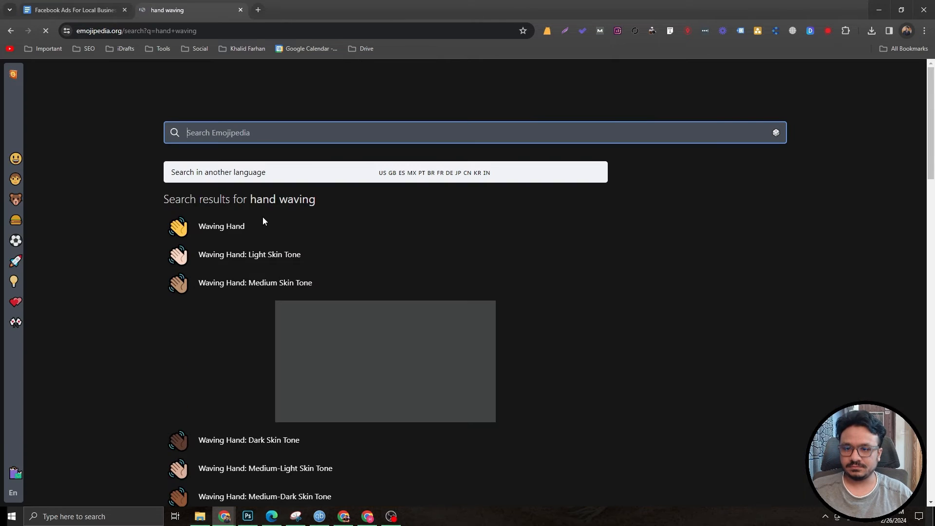
left_click(178, 227)
left_click(231, 256)
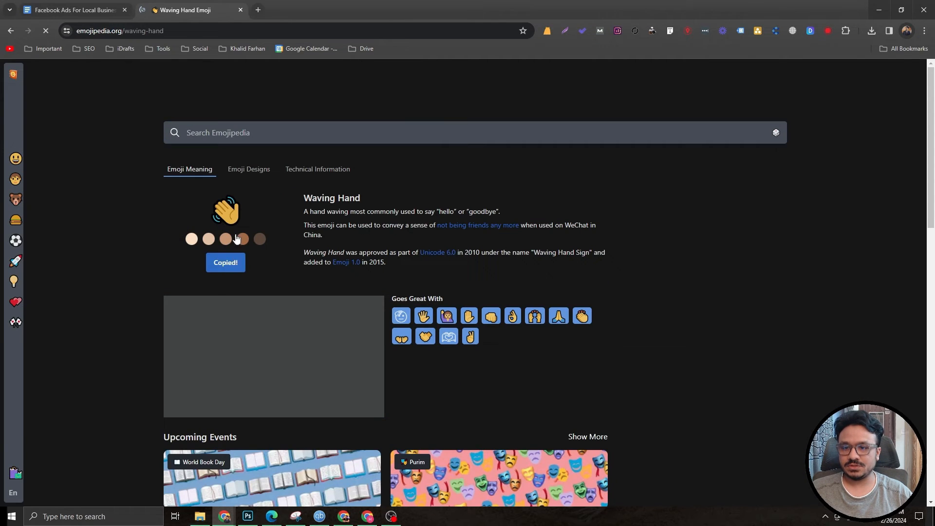
Step: Paste the waving hand emoji at the start of the headline and open a new paragraph below it
left_click(86, 8)
key("ctrl+v")
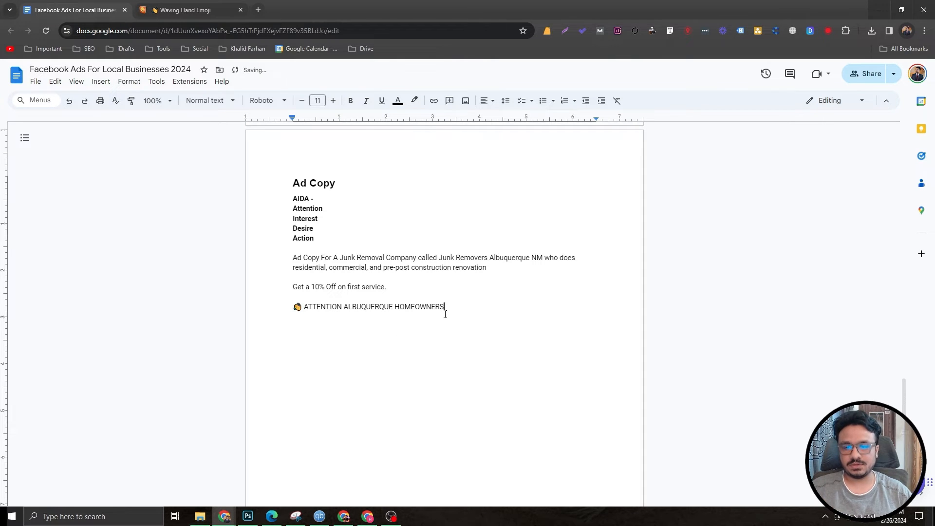
key("Return")
key("Return")
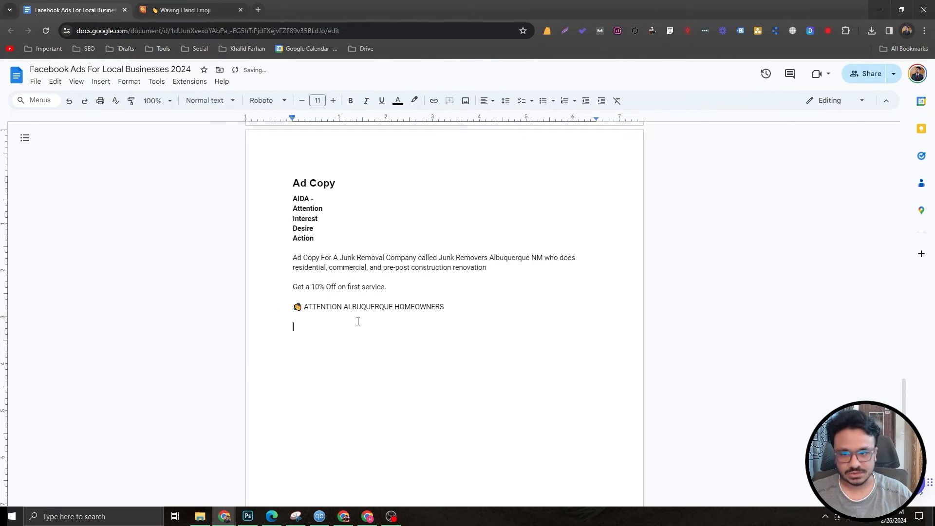
Step: Write "*SPECIAL Limited Time Offer" and, on the next line, "Get A 10% Off On First Junk Removal Service"
type("*SPECIAL ")
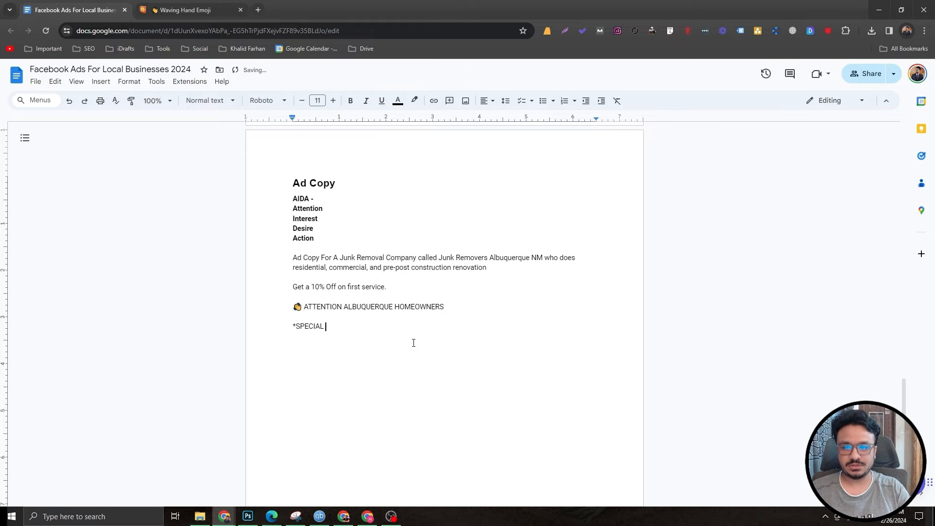
type("Limited T")
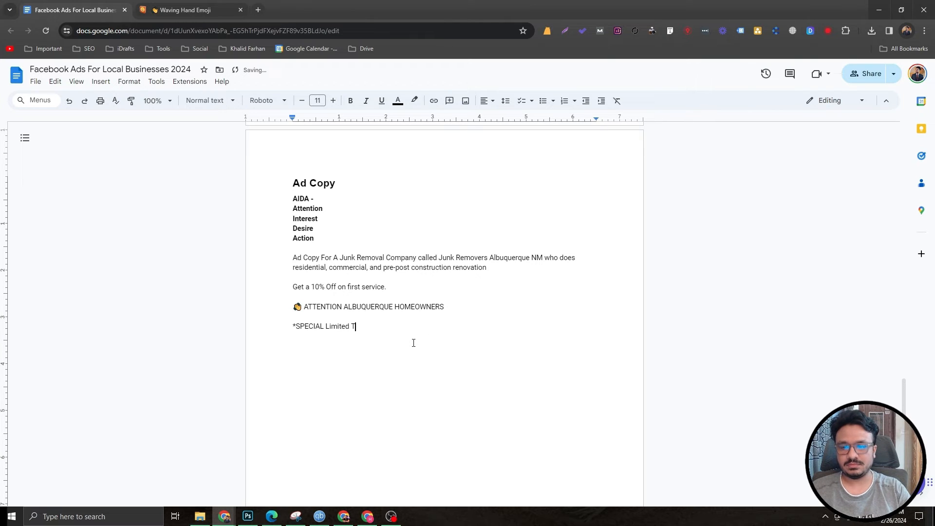
type("ime Offer")
key("Return")
type("Ge")
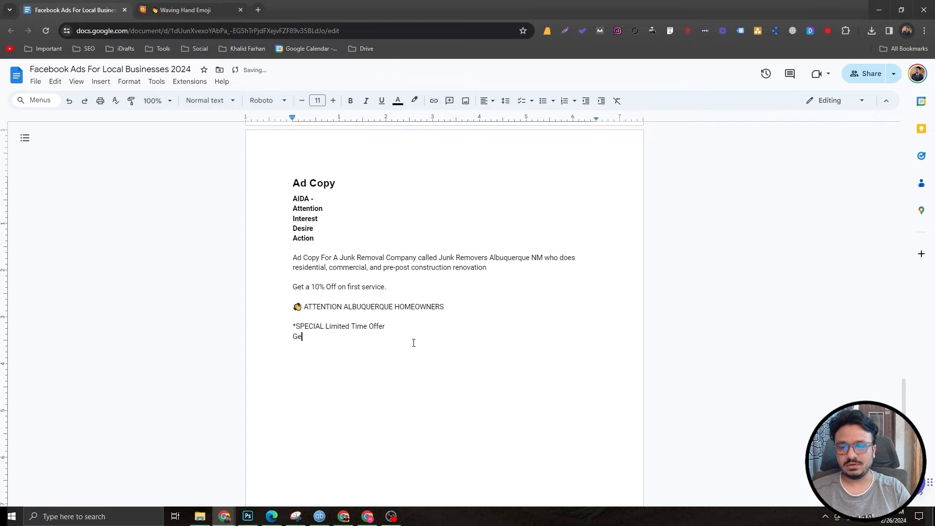
type("t A 10%")
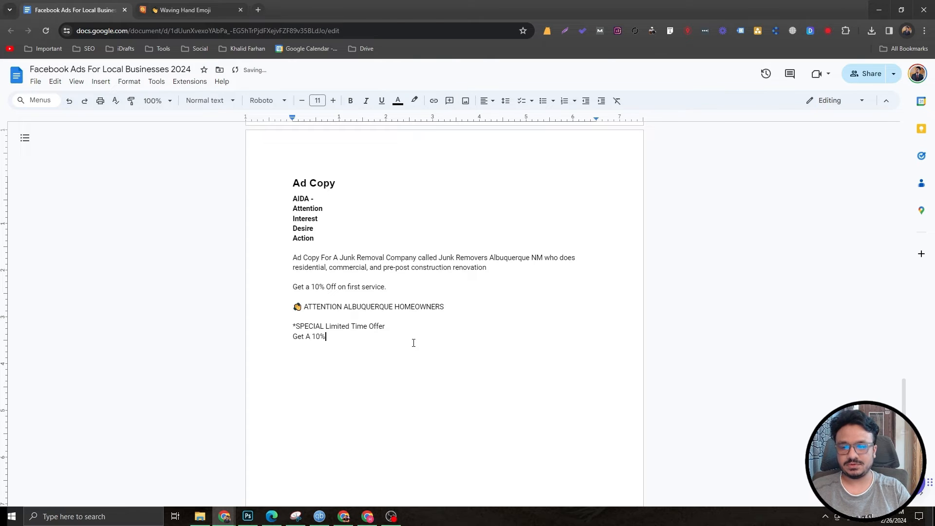
type(" Off On Fir")
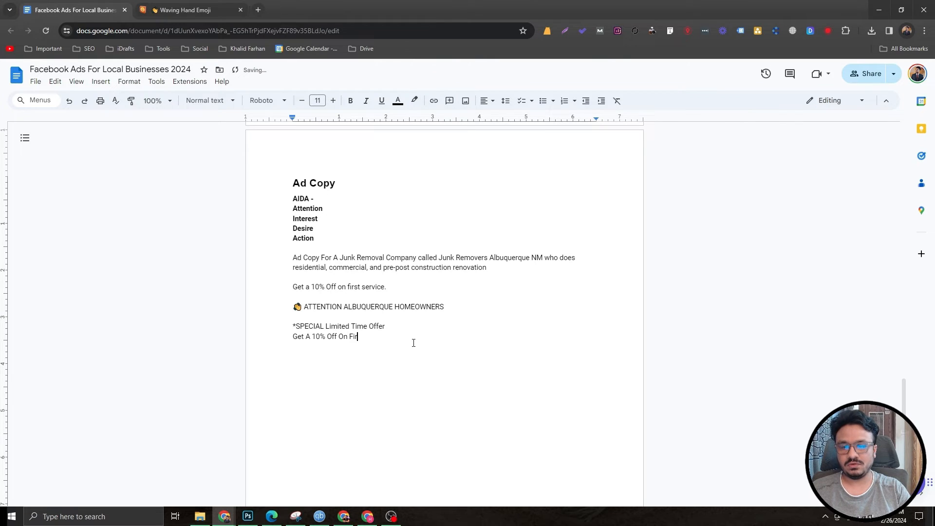
type("st Jun")
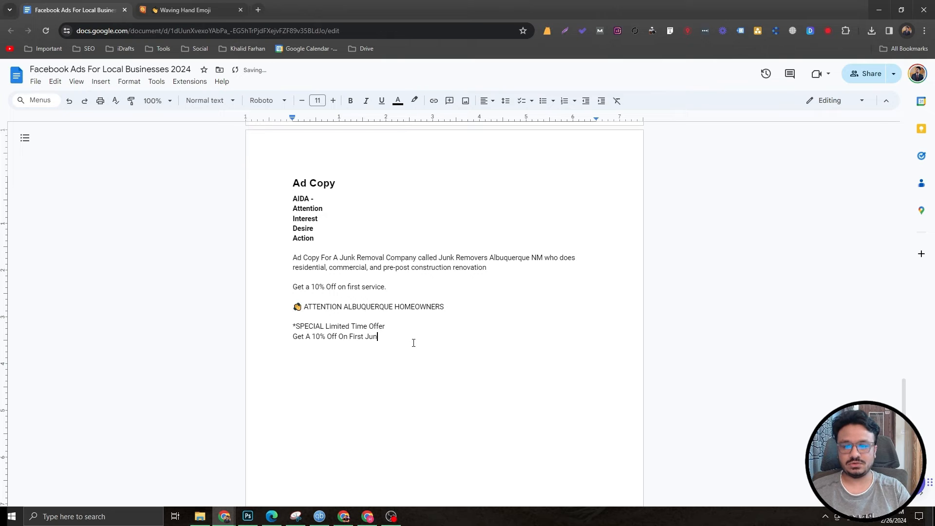
type("k Removal Service")
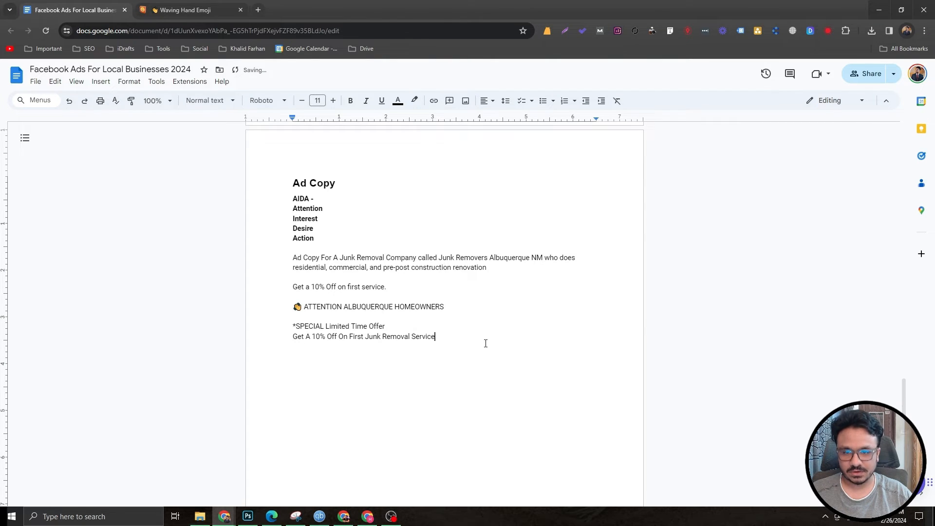
Step: Review the drafted attention section by selecting its headline and offer lines
left_click_drag(486, 344, 261, 306)
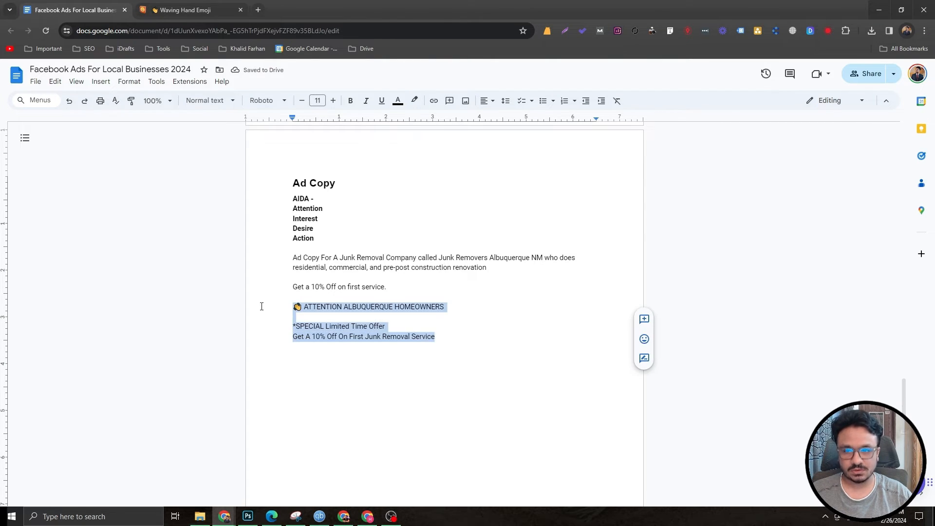
left_click(317, 325)
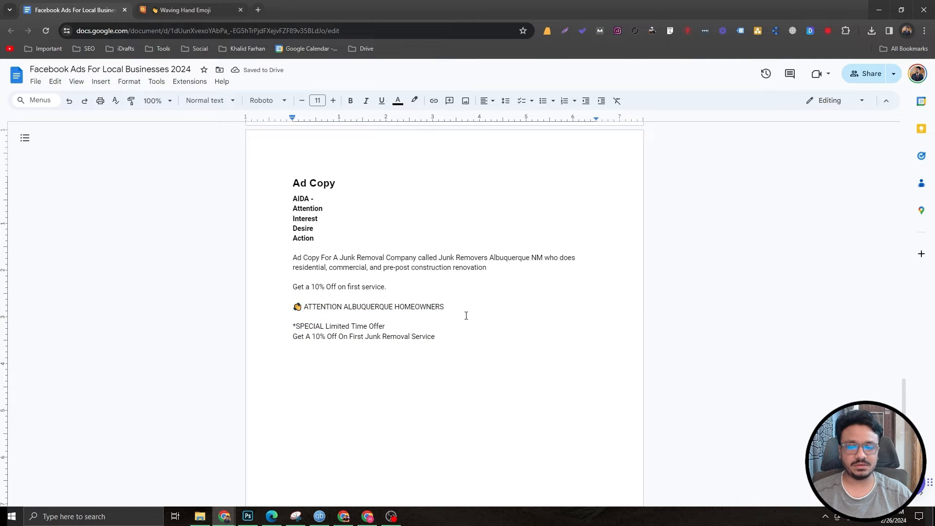
left_click_drag(465, 311, 289, 308)
left_click(423, 328)
left_click_drag(440, 345, 266, 305)
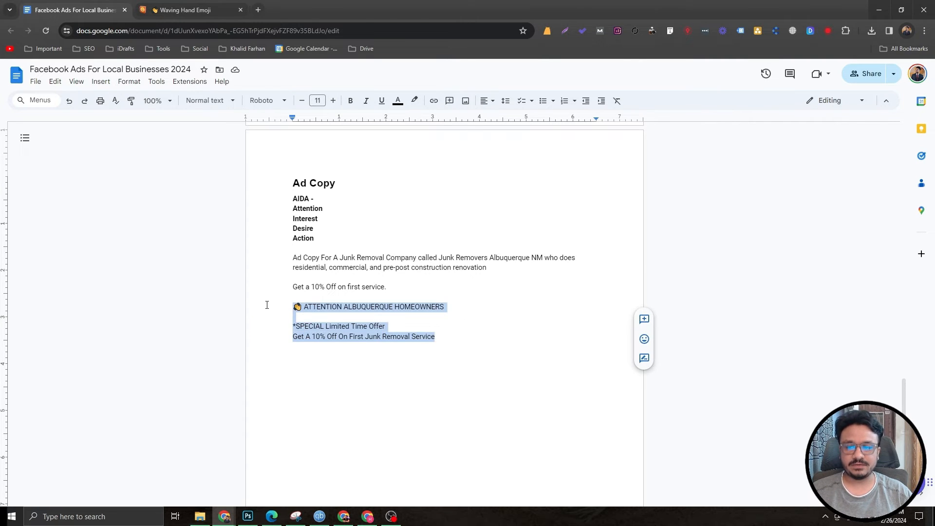
left_click(300, 319)
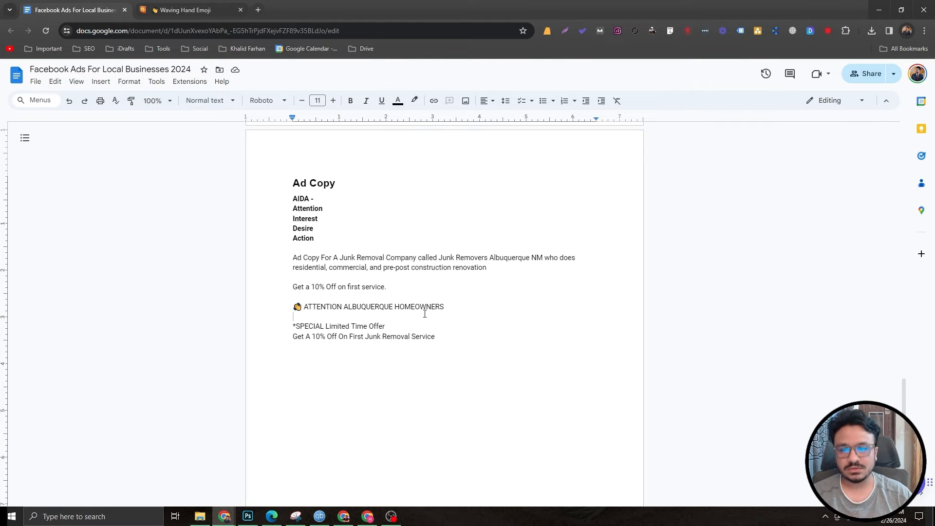
triple_click(467, 307)
left_click_drag(441, 336, 288, 324)
left_click(292, 326)
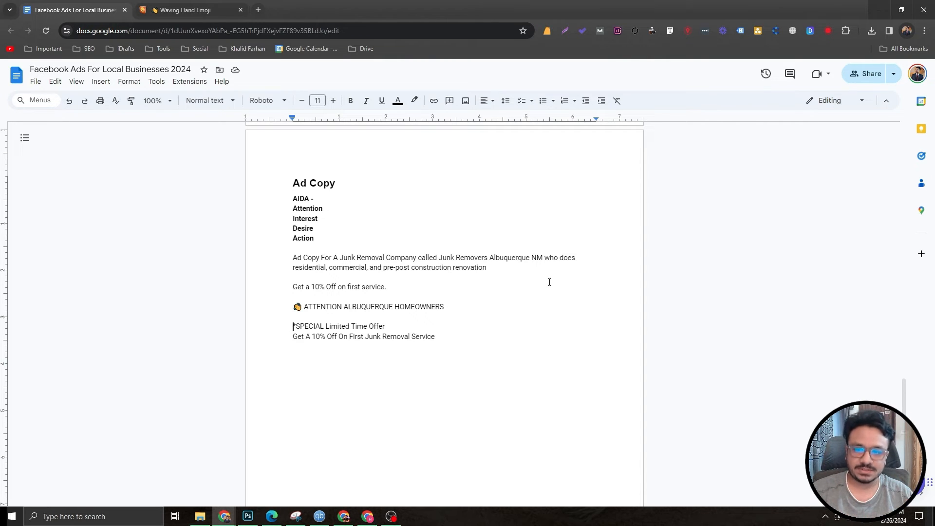
Step: Start a new paragraph and write "Our Junk Removal Services include:" followed by the pasted list of residential, commercial and pre/post construction services
key("Return")
key("Return")
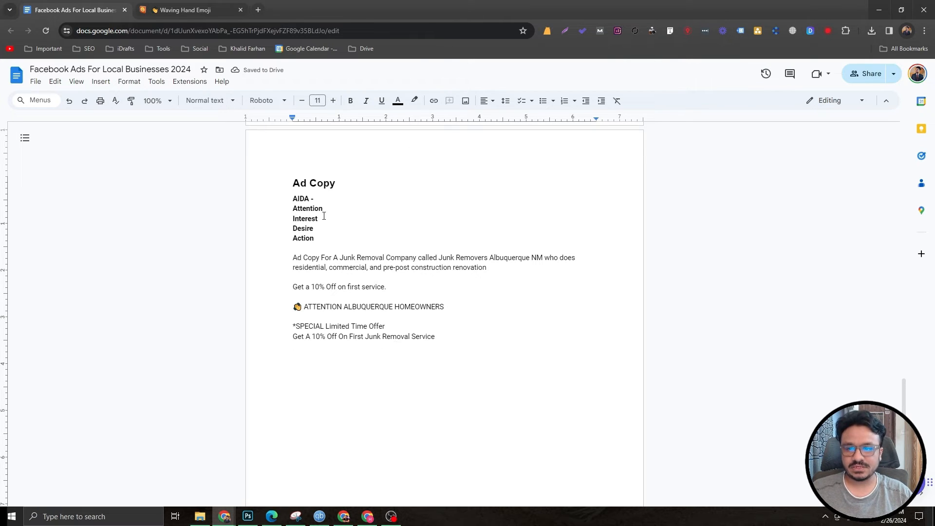
left_click_drag(324, 216, 265, 218)
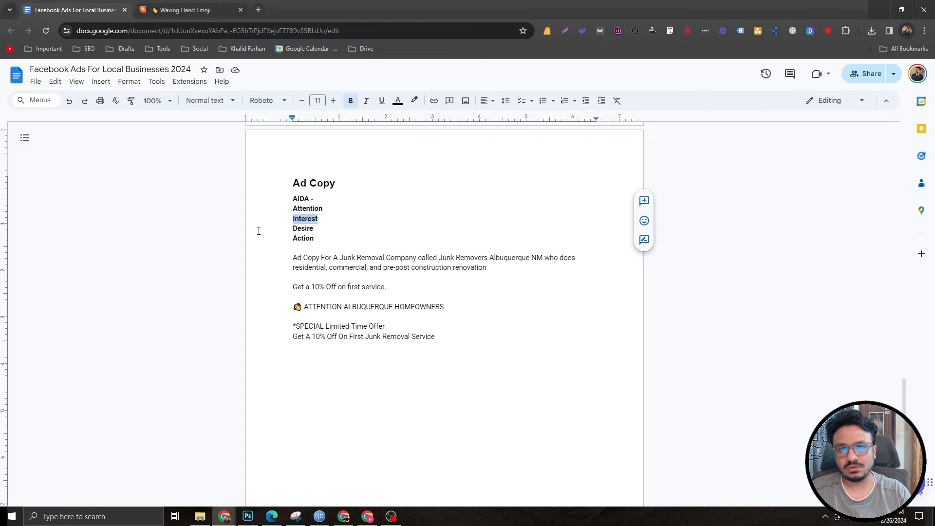
left_click(322, 357)
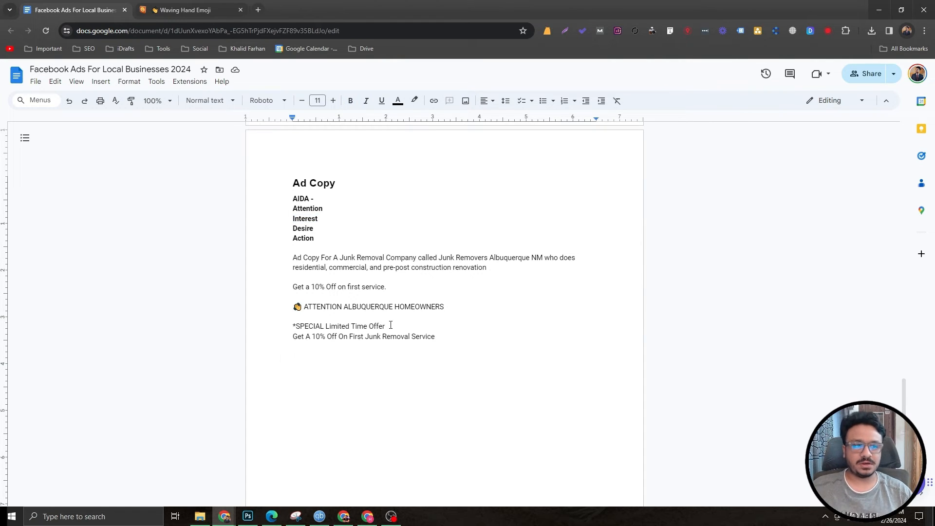
type("Our Ju")
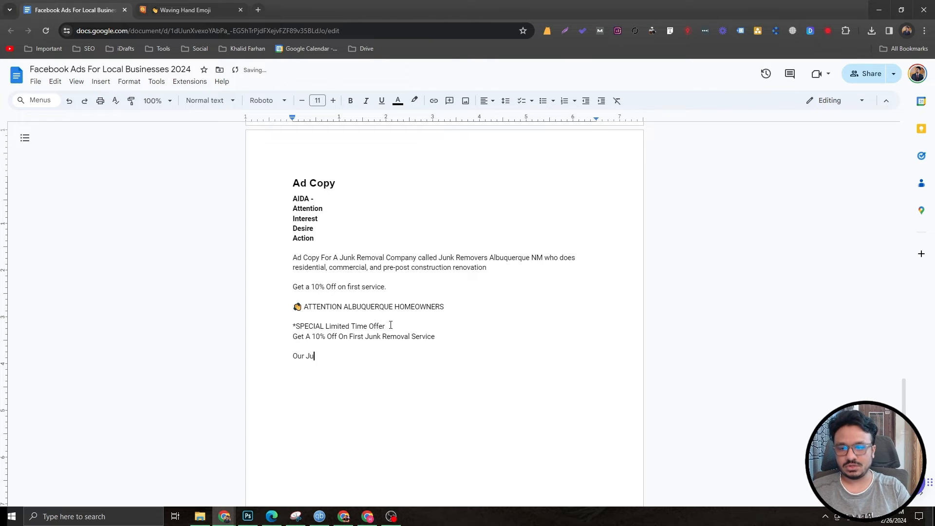
type("nk Removal Servi")
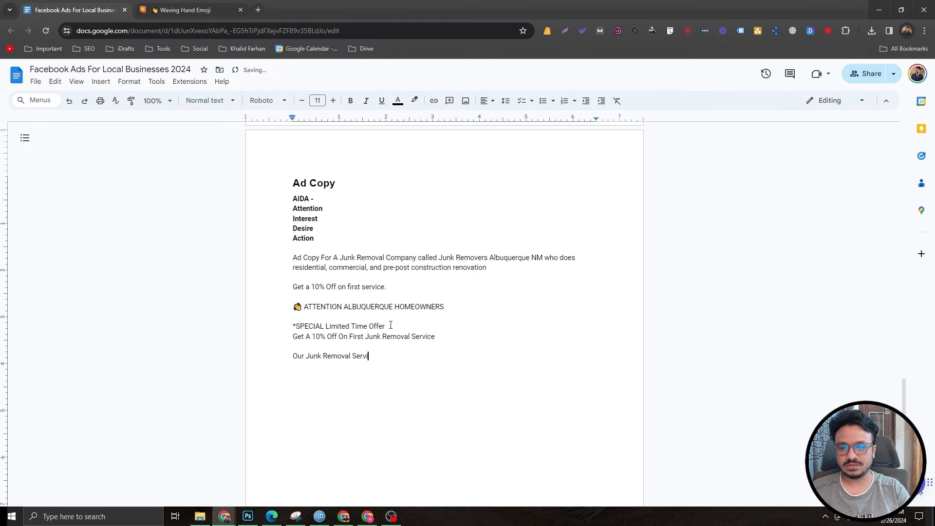
type("ces include:")
type("👉 Residential (Houses, Apartments & More) 👉 Commercial (Offices, Warehouses & More) 👉 Pre / Post Construction Renovation")
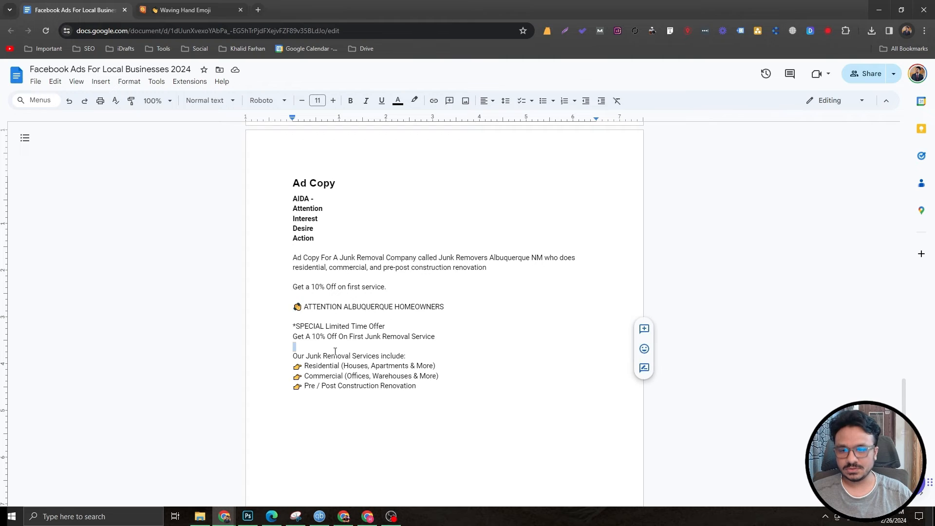
Step: Replace "HOMEOWNERS" in the attention headline with an empty pair of parentheses
scroll(409, 323, "down", 1)
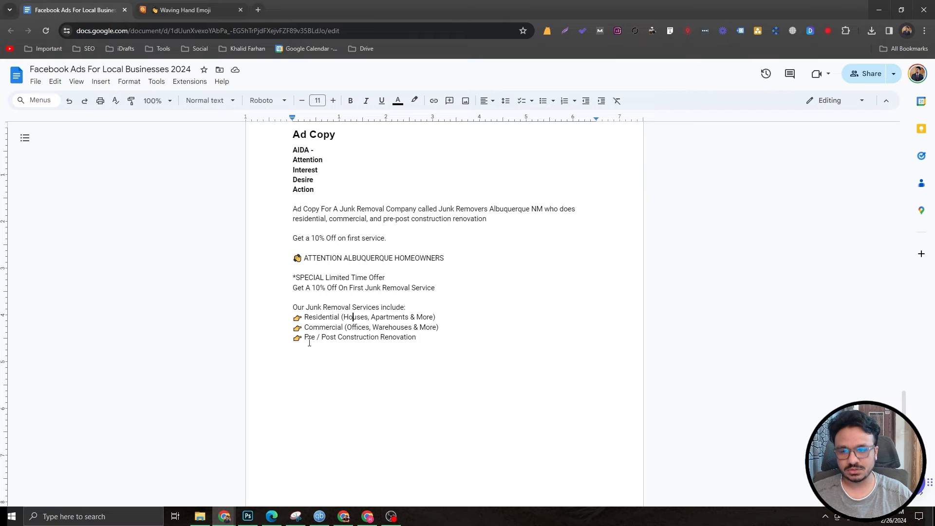
scroll(436, 337, "up", 1)
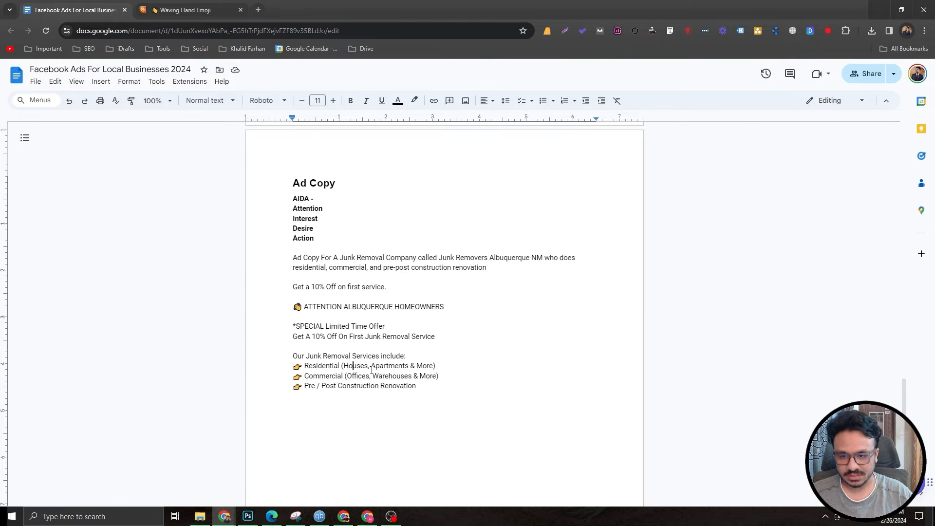
left_click_drag(396, 306, 444, 306)
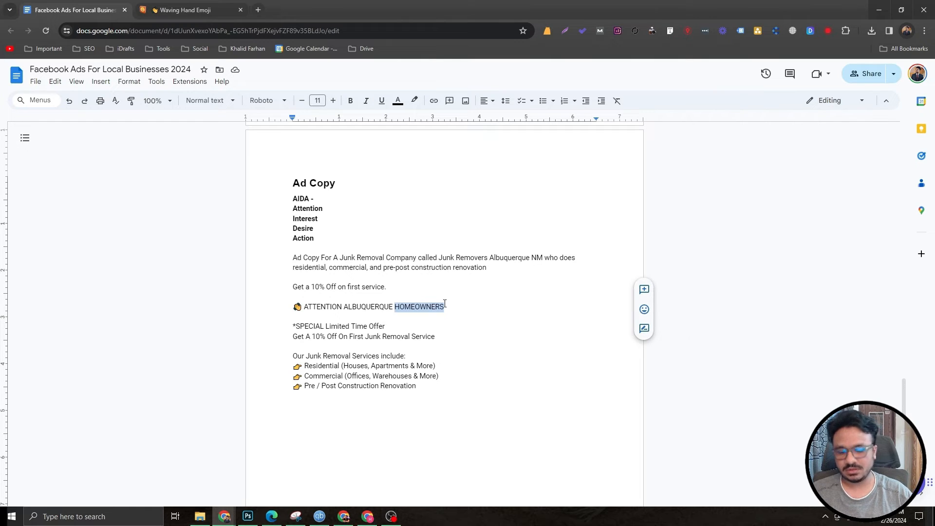
type("PEOPLE")
key("BackSpace")
key("BackSpace")
key("BackSpace")
key("BackSpace")
key("BackSpace")
key("BackSpace")
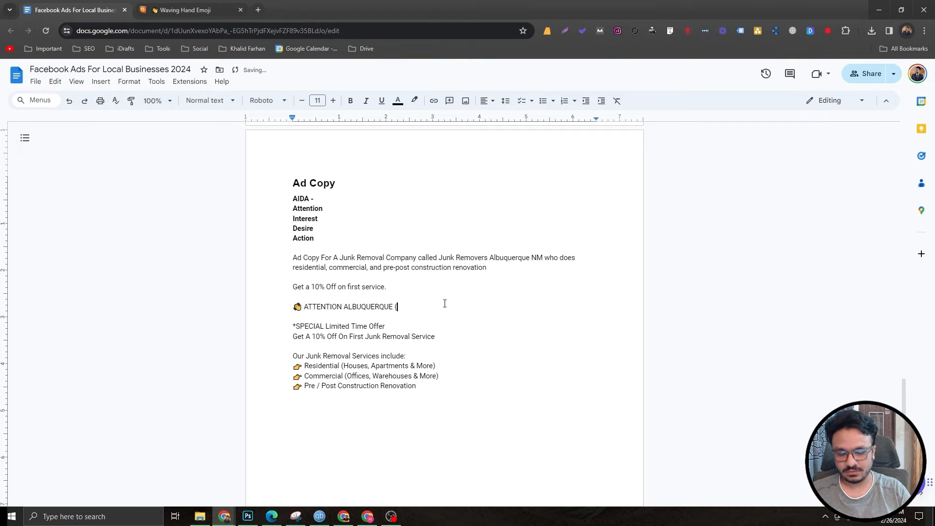
type("(")
Step: Review the drafted attention and interest sections against the AIDA outline
scroll(393, 332, "down", 1)
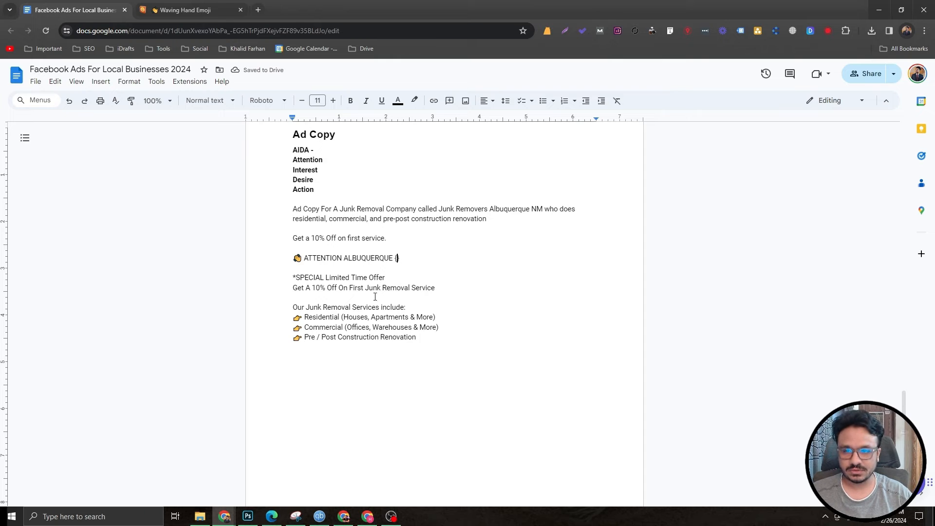
left_click_drag(436, 288, 253, 258)
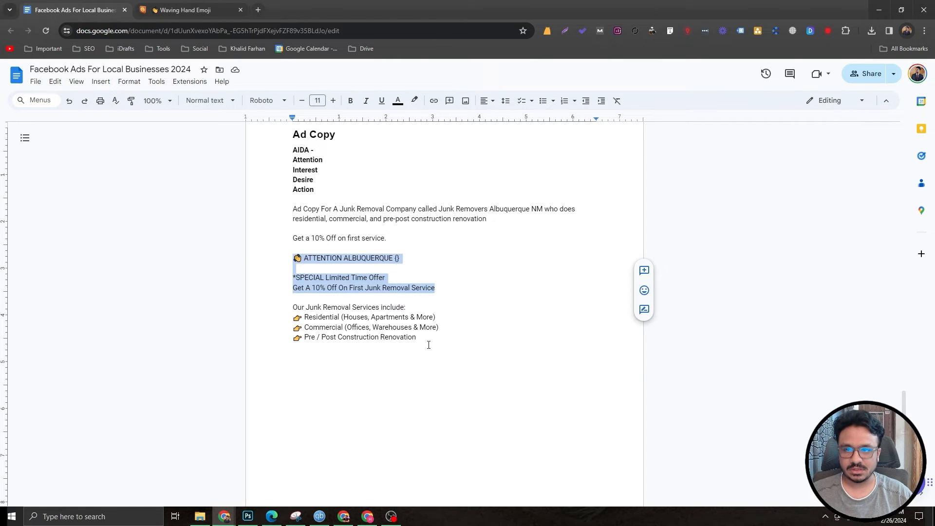
left_click_drag(427, 337, 278, 305)
left_click(305, 317)
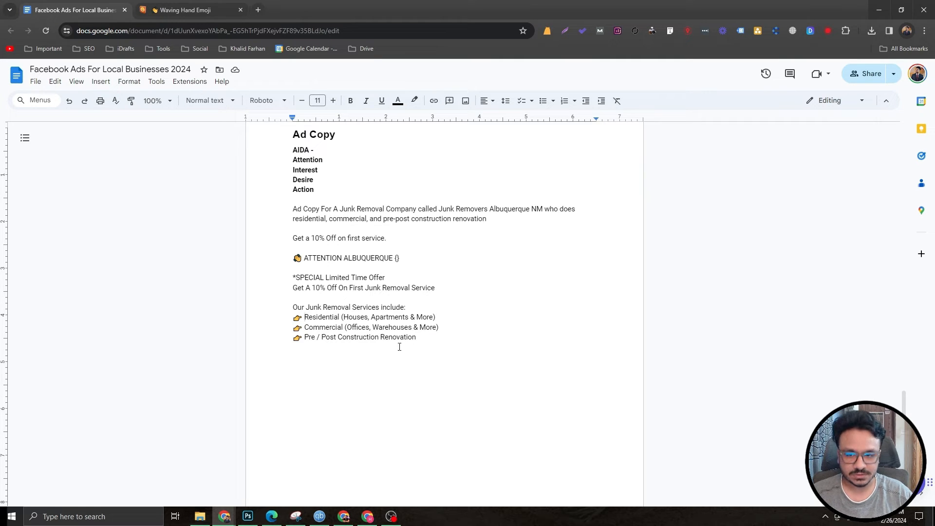
left_click(423, 359)
scroll(387, 359, "down", 2)
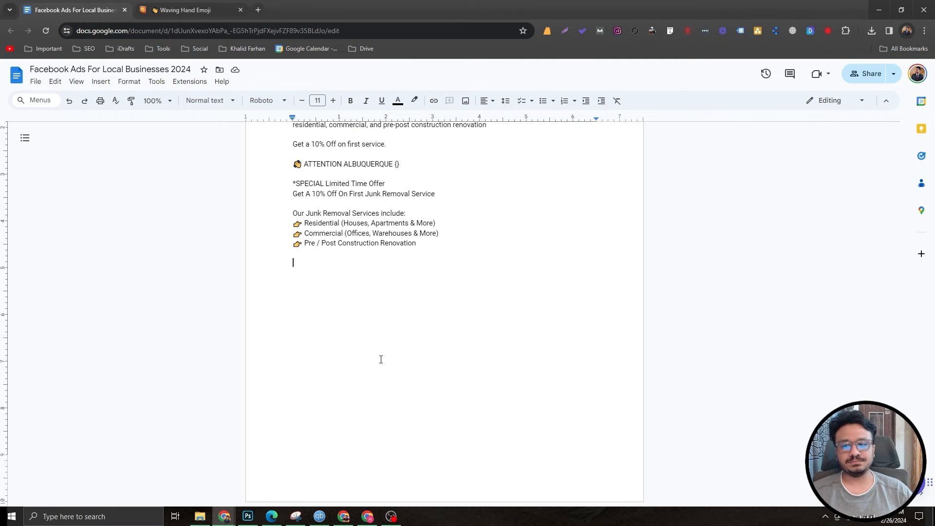
scroll(339, 265, "up", 2)
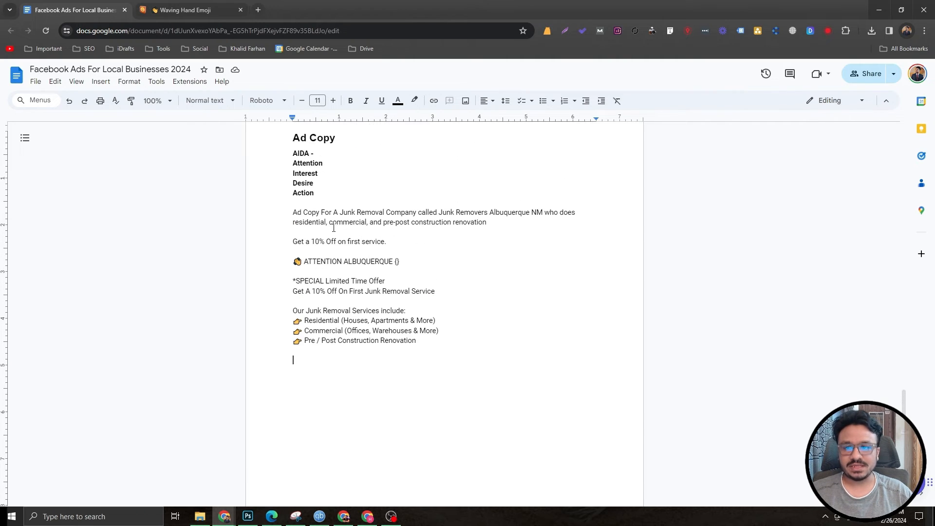
left_click_drag(314, 183, 292, 184)
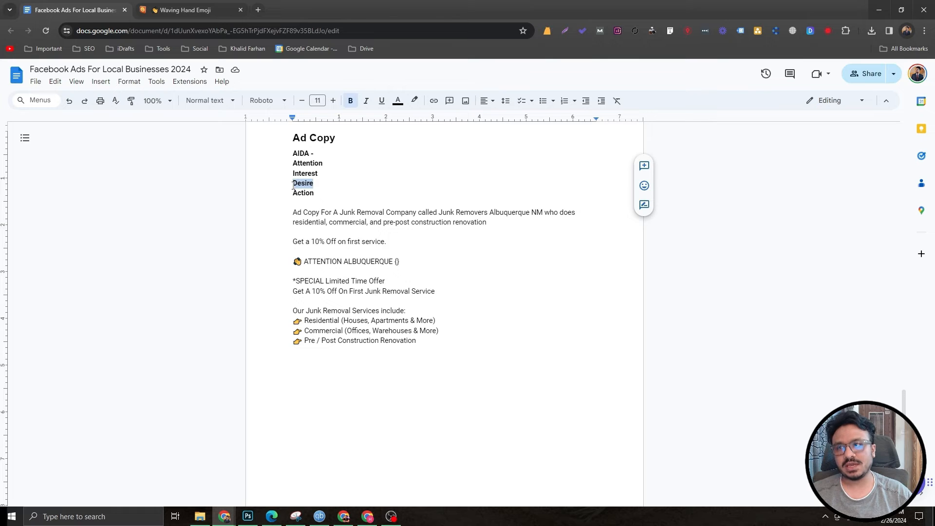
Step: Write the desire line "Join our list of 500+ happy customers by getting in touch today!" below the services list
scroll(411, 313, "down", 1)
left_click(402, 313)
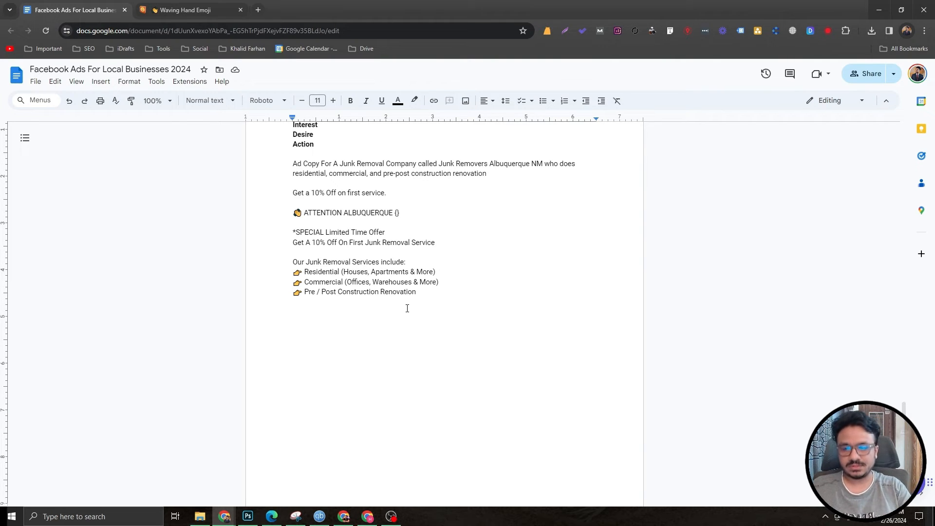
type("Join Our")
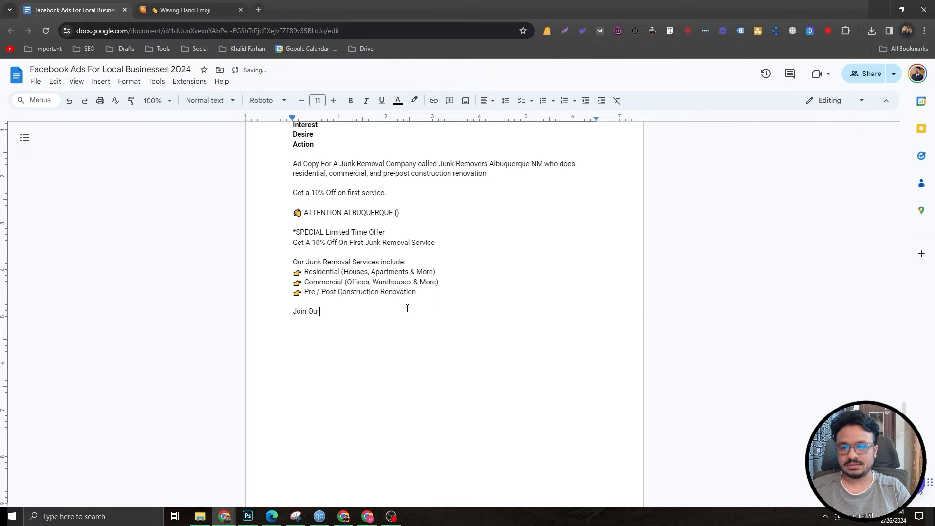
key("BackSpace")
key("BackSpace")
key("BackSpace")
type("our list of 500")
key("BackSpace")
key("BackSpace")
type("00+ happ")
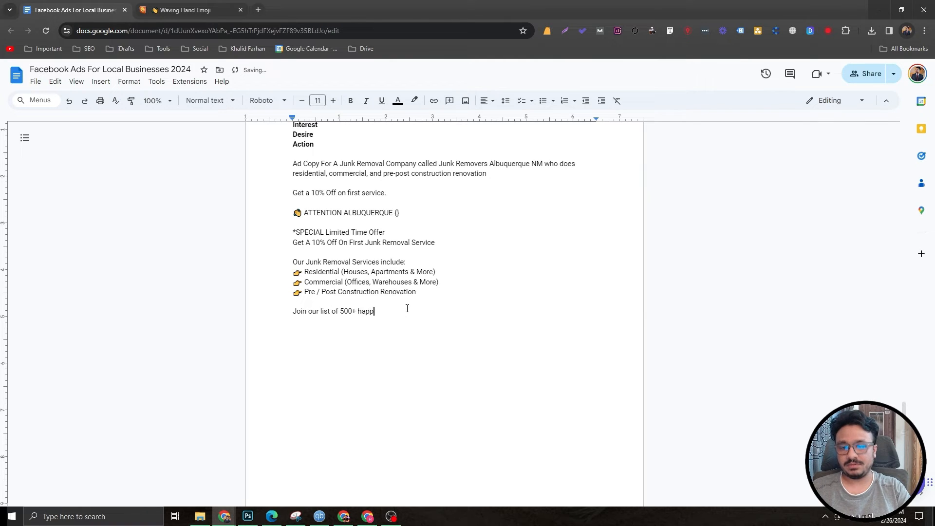
type("y customers by")
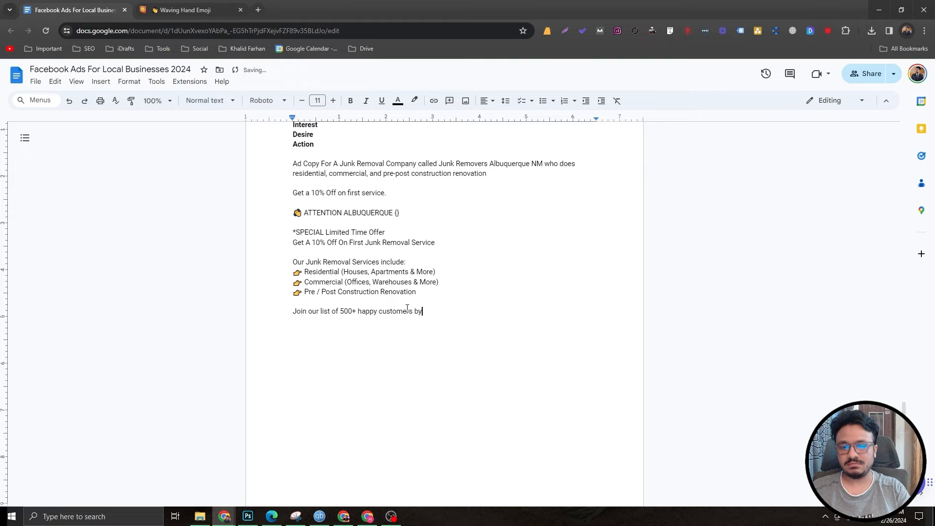
type(" getting in touch t")
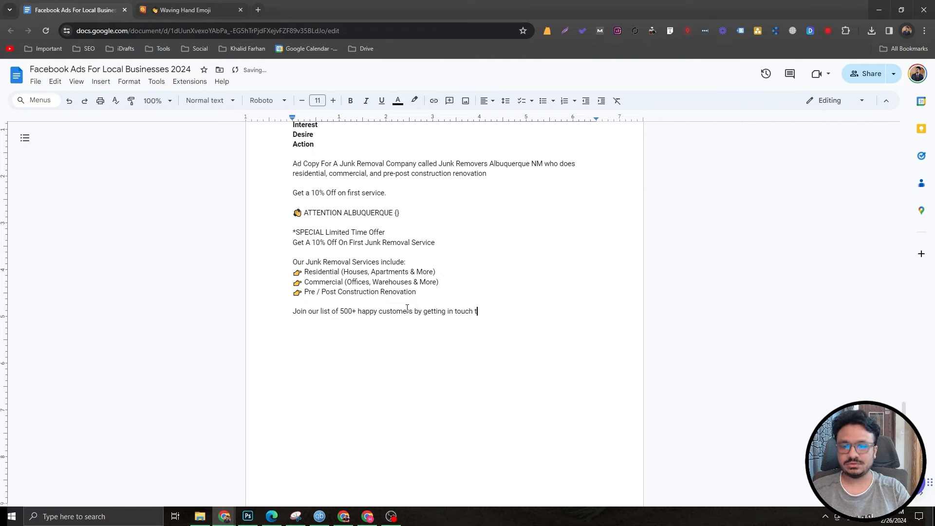
type("oday!")
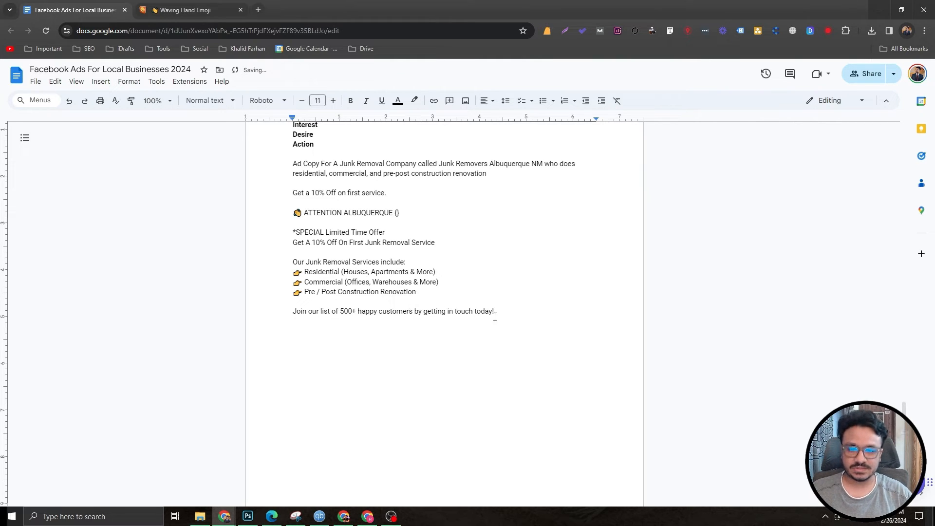
Step: Paste "No job is too big or too small. If you have junk, we can remove it." as a new paragraph and review the sections
key("Return")
key("Return")
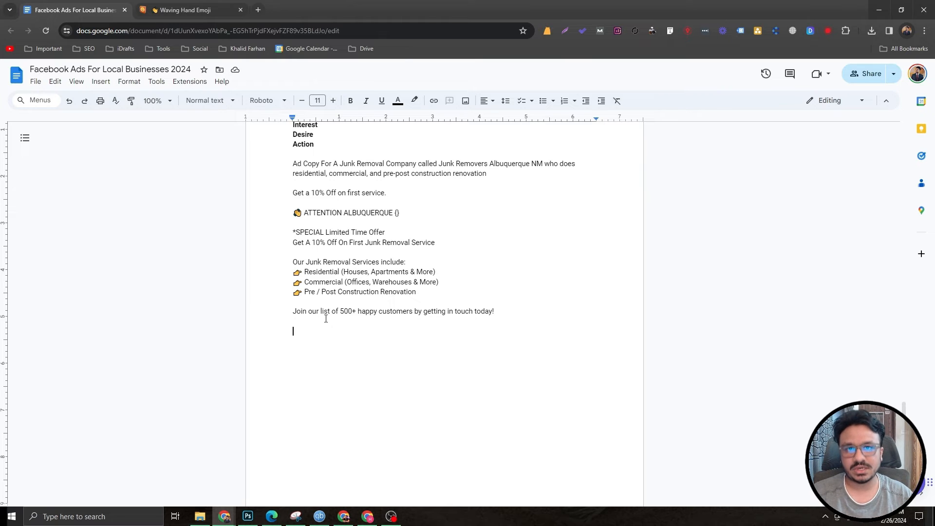
scroll(326, 319, "up", 1)
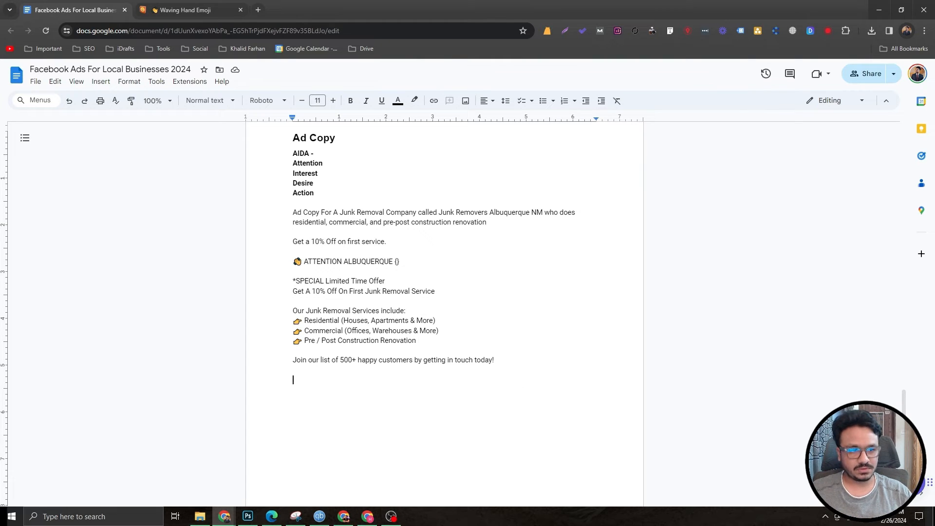
type("No job is too big or too small. If you have junk, we can remove it.")
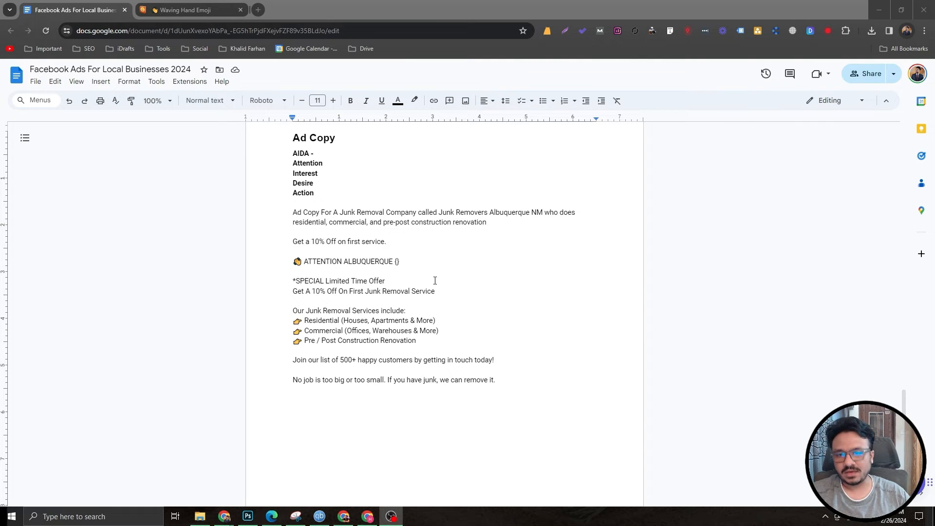
left_click_drag(435, 291, 292, 262)
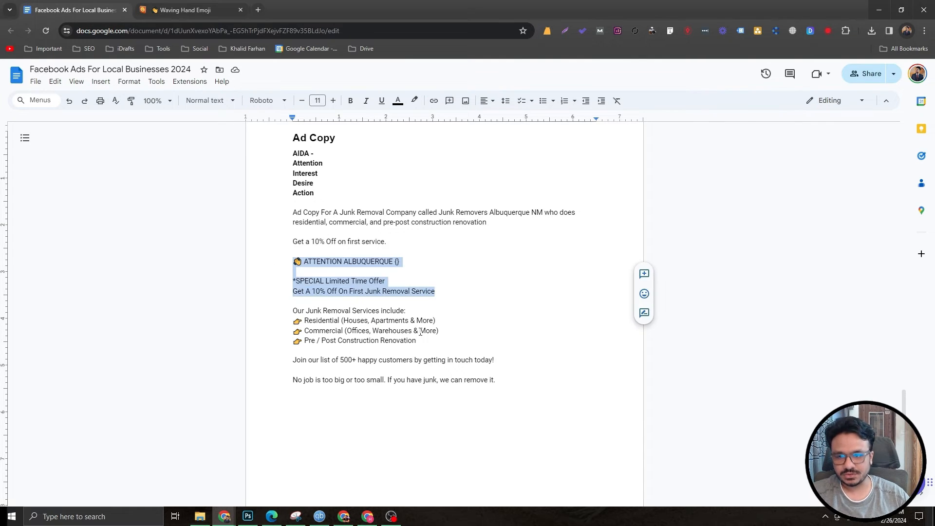
left_click_drag(518, 362, 267, 281)
left_click(401, 360)
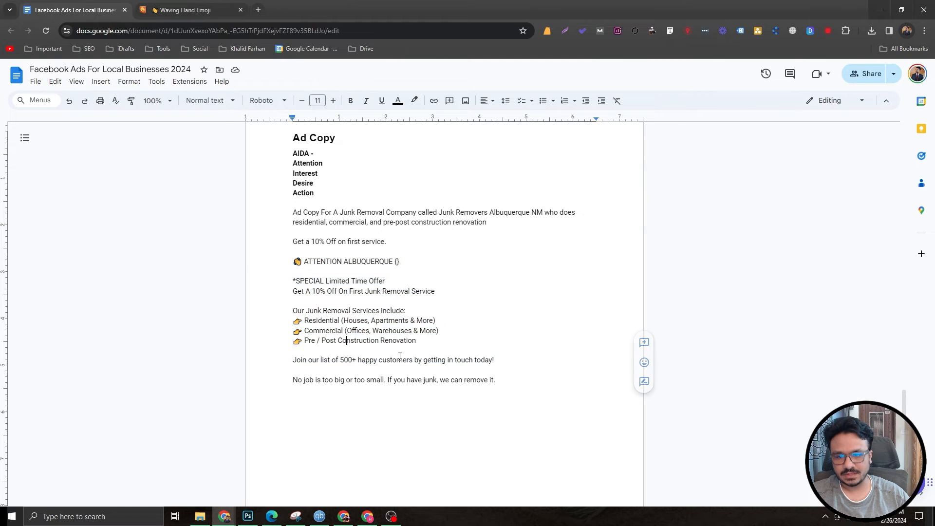
left_click_drag(494, 380, 289, 355)
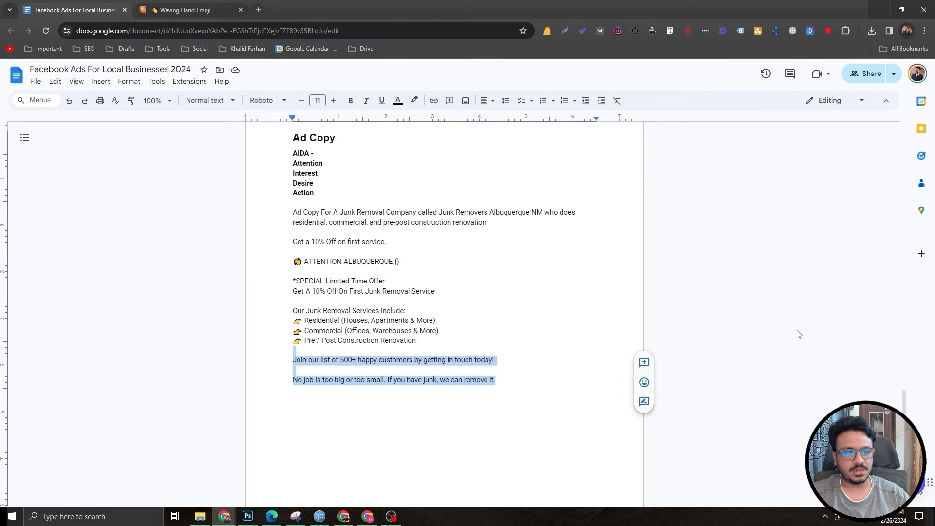
left_click(432, 398)
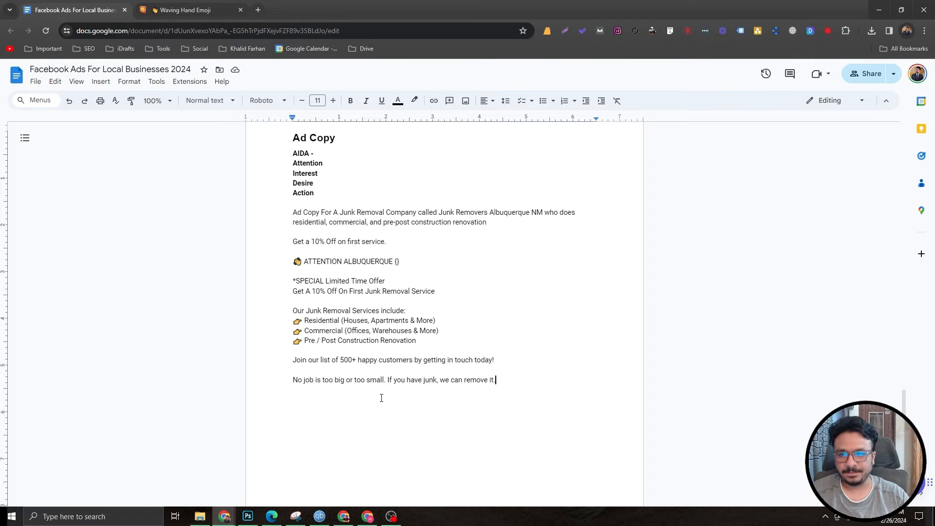
Step: Write the action line "Fill out the form to get your no-obligation free estimate for a junk removal service." and review the copy
key("Return")
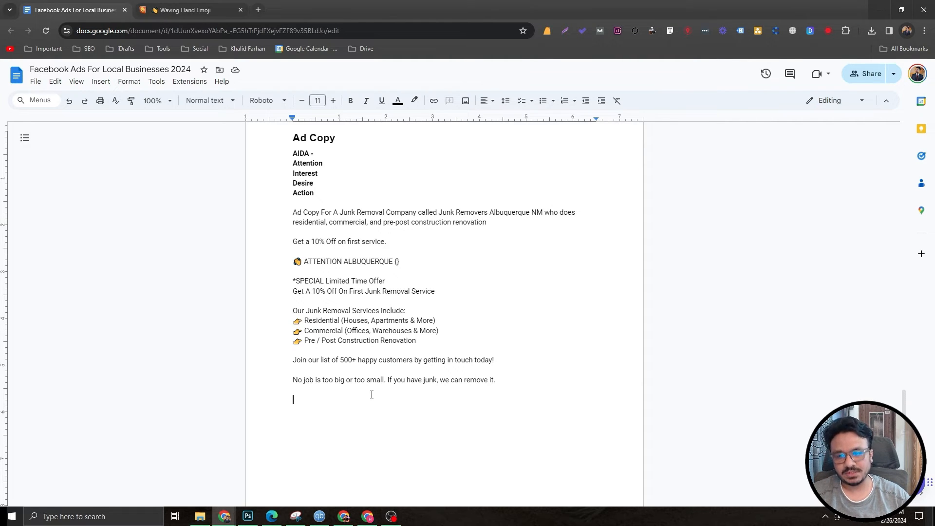
type("Fill out ")
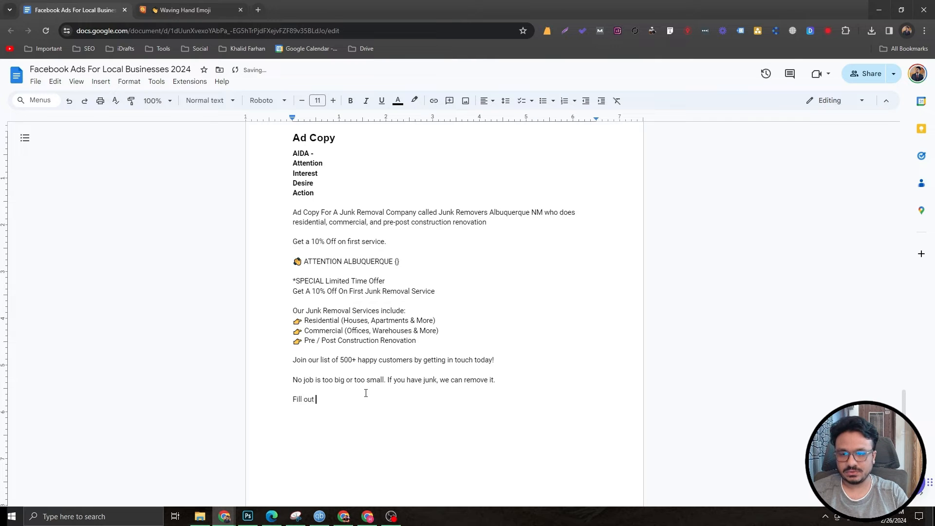
type("the form to get yo")
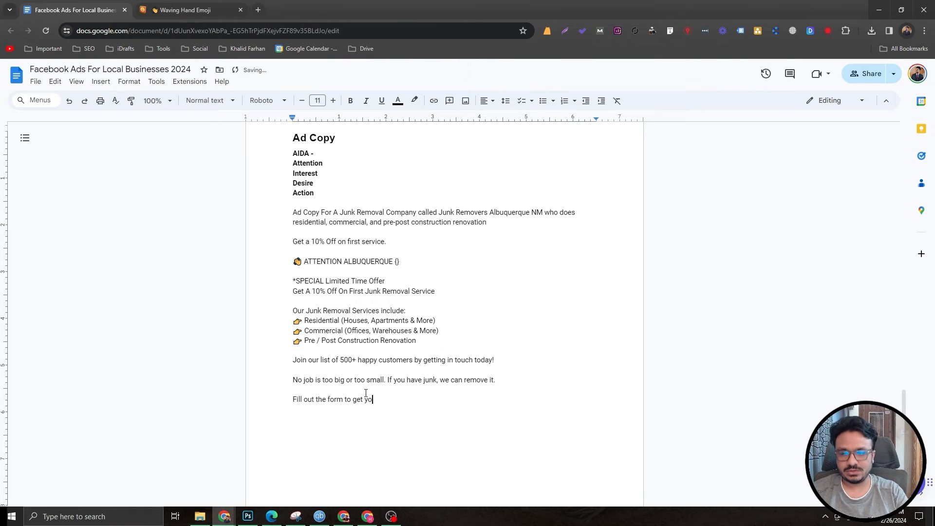
type("ur no-")
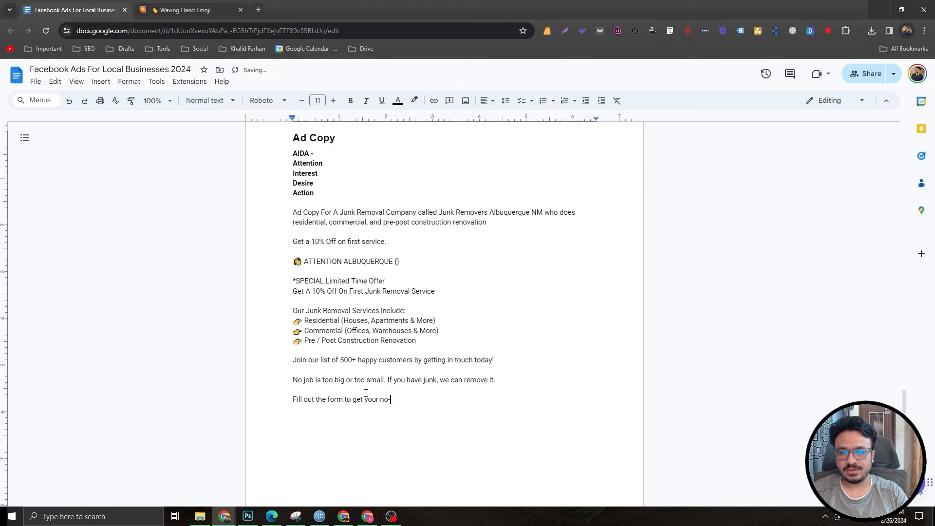
type("option free estimate for")
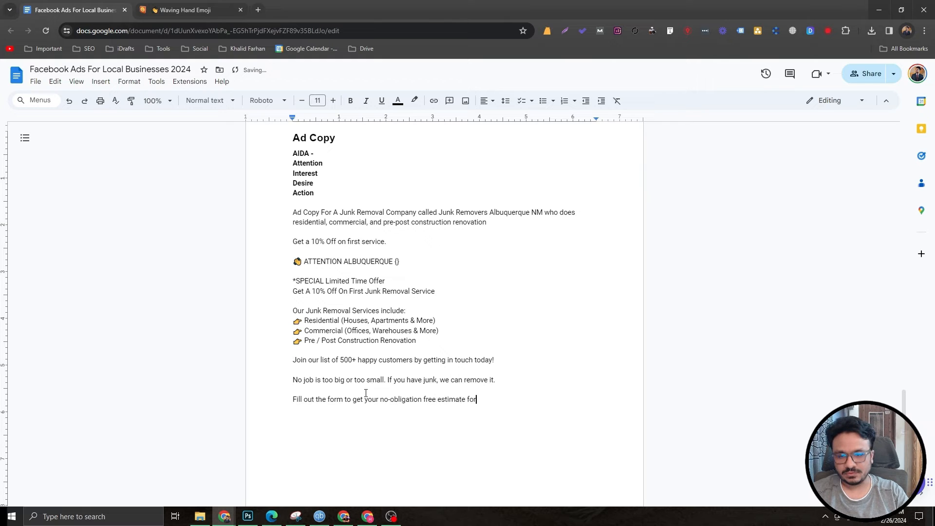
type(" a junk removal servi")
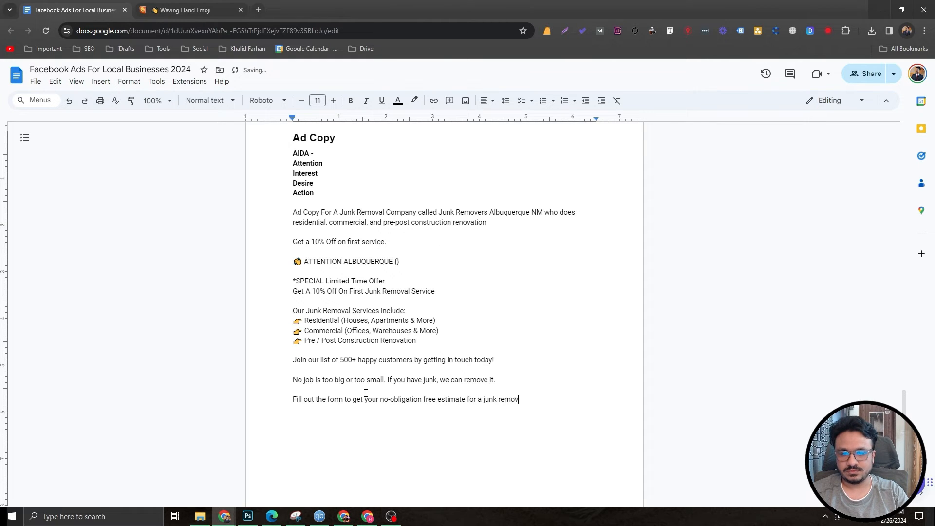
type("ce.")
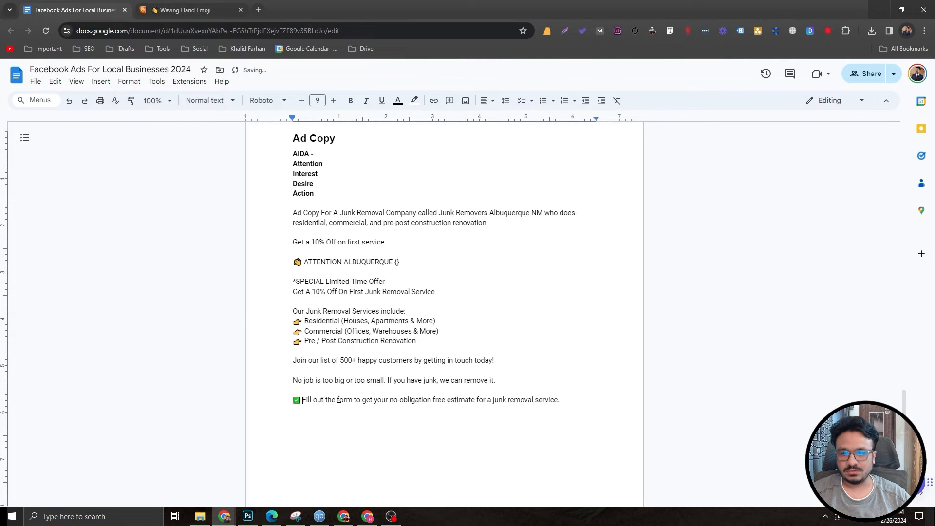
scroll(339, 400, "up", 2)
scroll(352, 387, "down", 2)
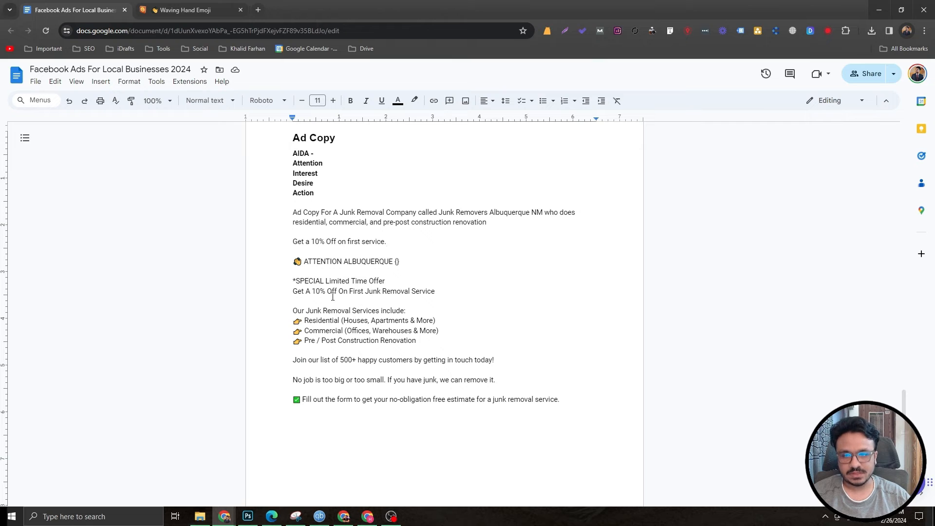
left_click_drag(292, 270, 221, 280)
left_click(578, 398)
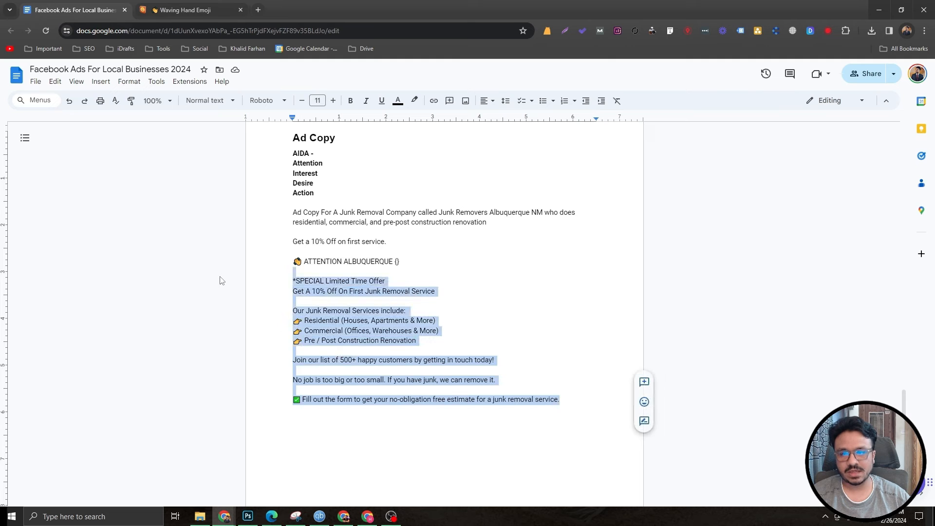
left_click(252, 290)
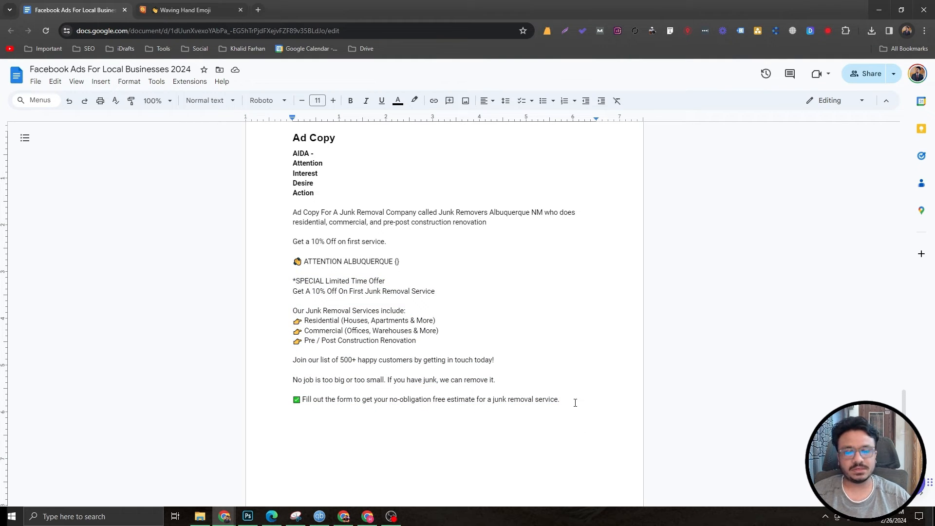
Step: Add a "Headline:" label with the headline "Get A Free Estimate" on the line below
key("Return")
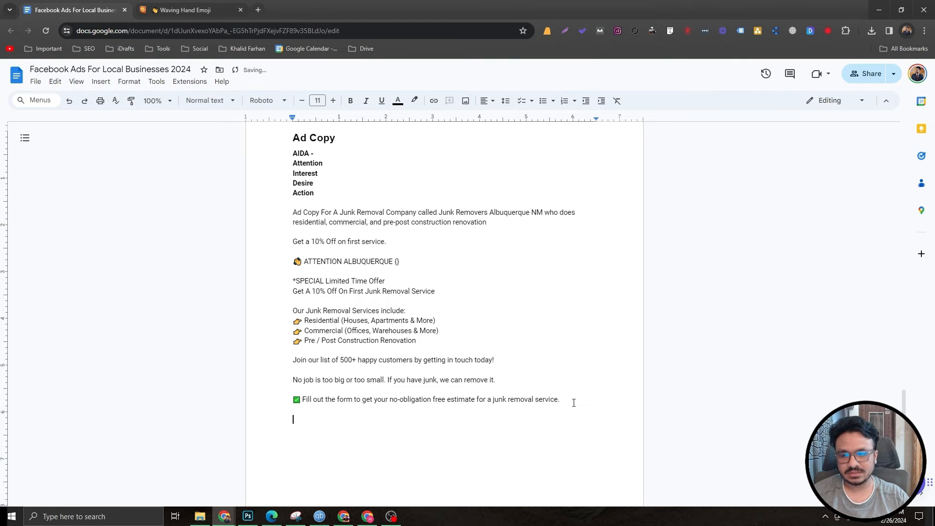
left_click_drag(569, 395, 177, 263)
left_click(362, 438)
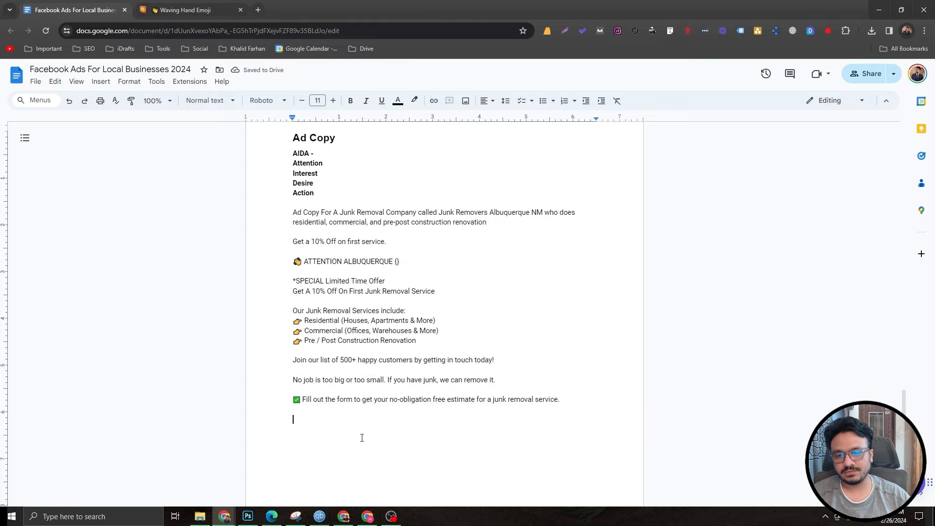
type("Headline:")
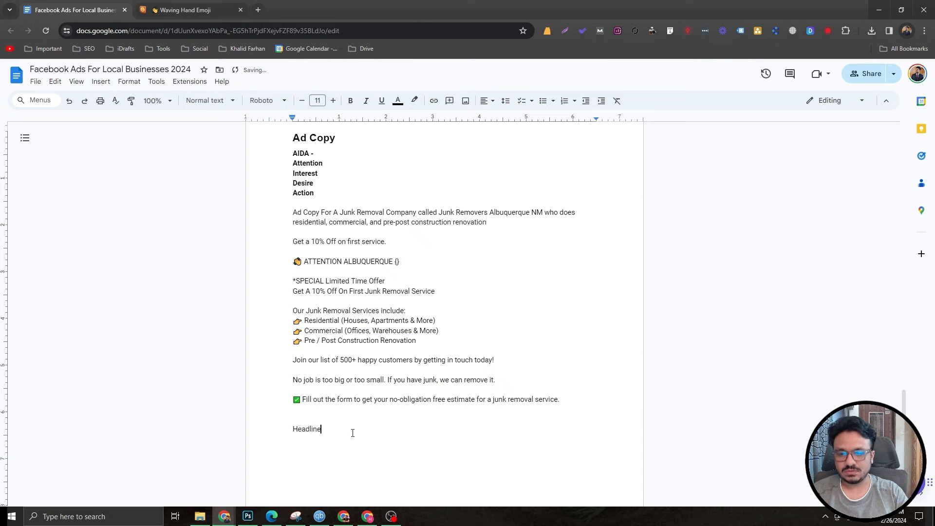
key("Return")
type("Get")
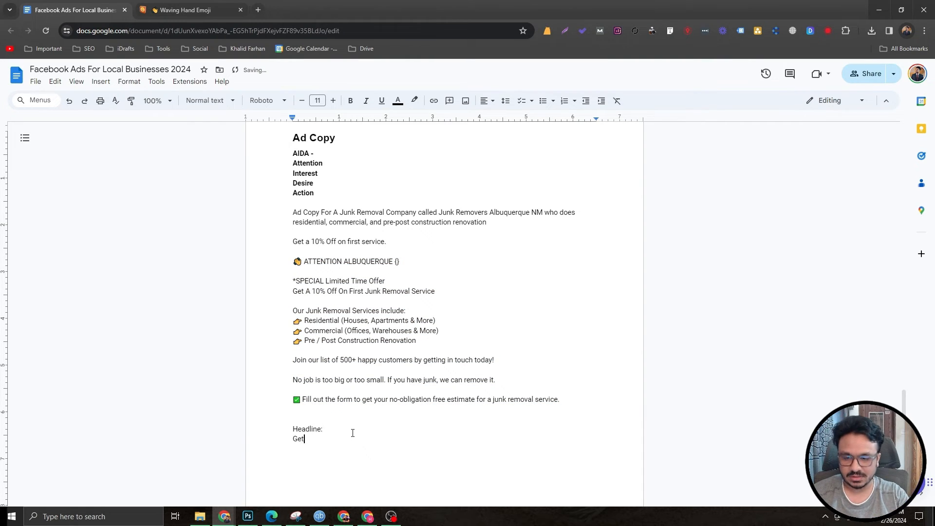
type(" A Free Estimate")
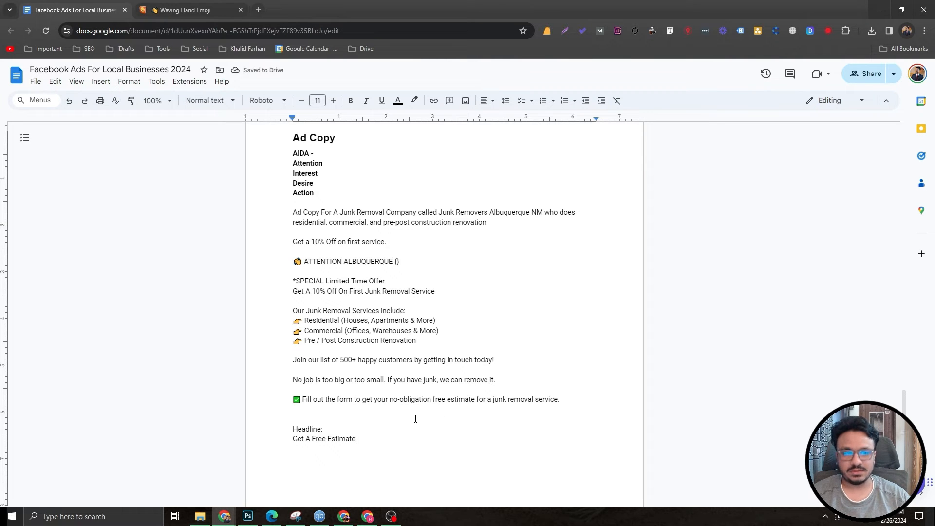
Step: Copy the Backhand Index Pointing Right emoji from Emojipedia and paste it after the headline
key("ctrl+Tab")
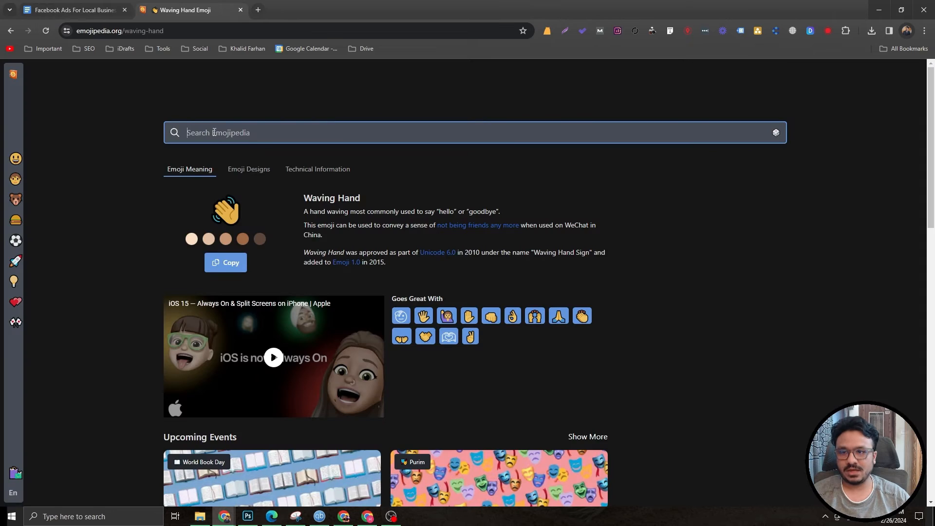
left_click(214, 132)
type("hand pointing emoji")
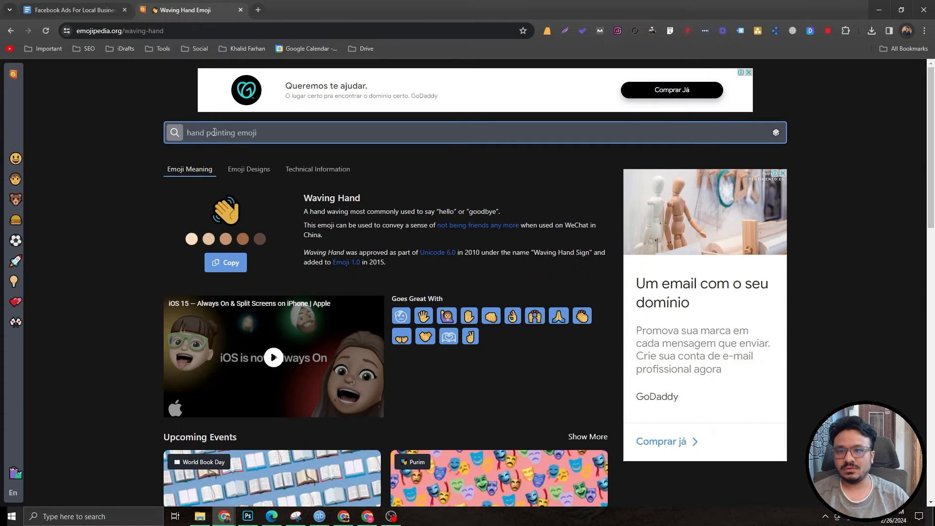
key("Return")
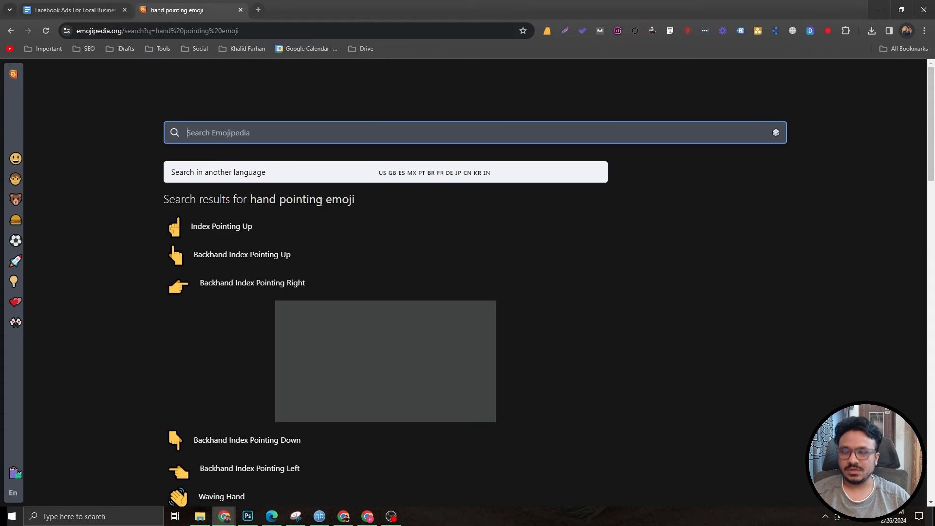
left_click(195, 295)
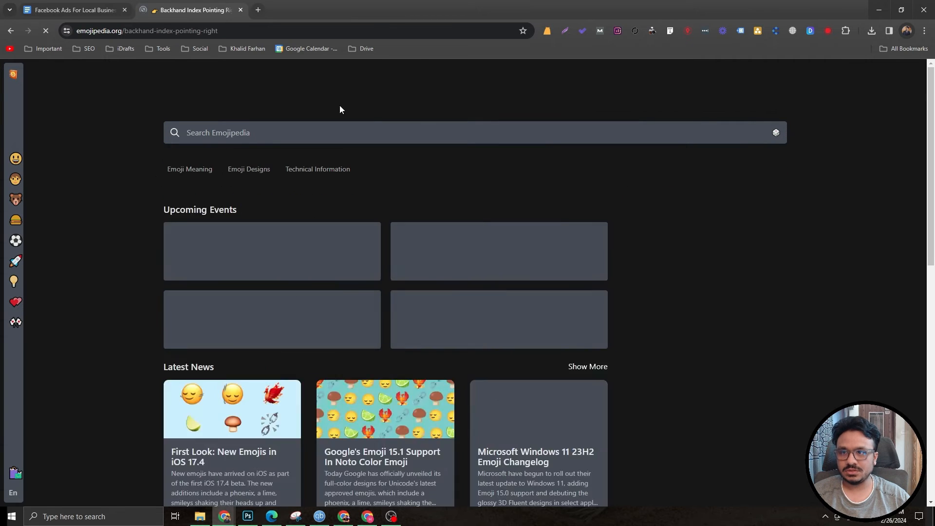
left_click(99, 9)
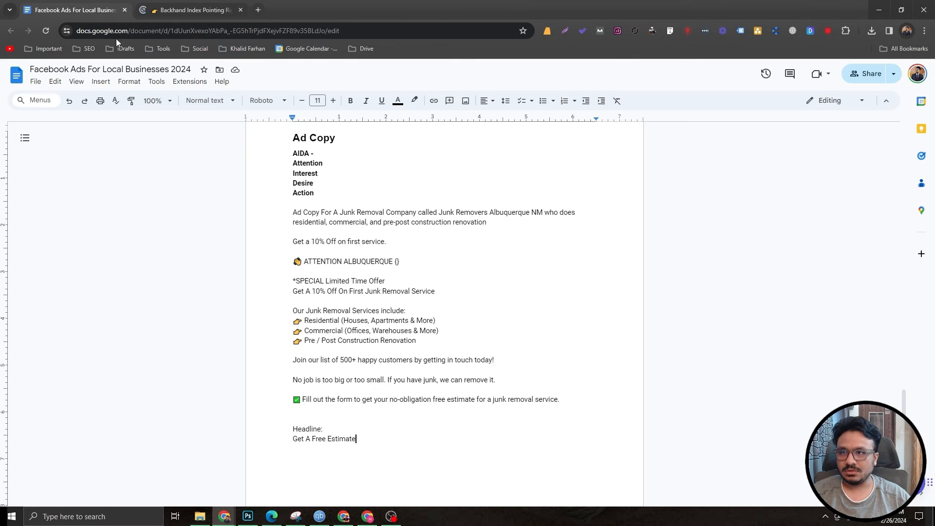
type("👉")
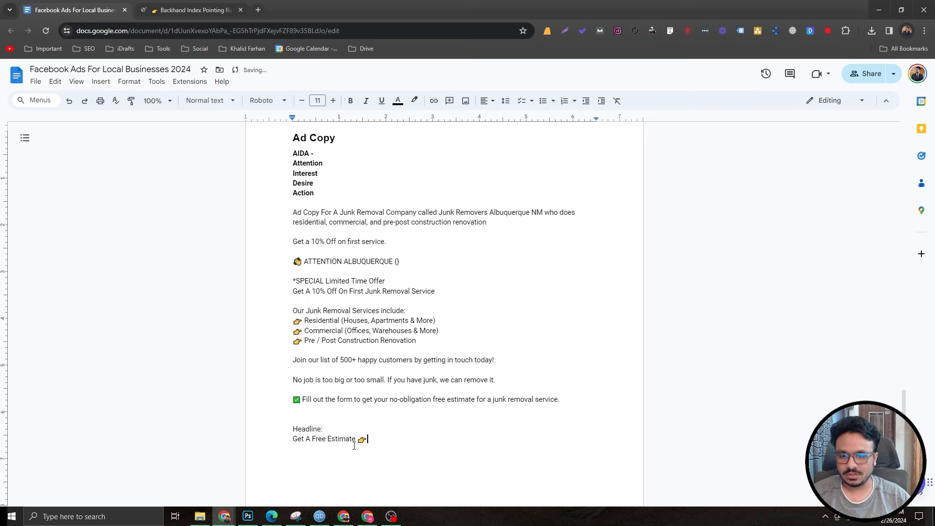
Step: Bold the "Get A Free Estimate" headline and look over the whole ad copy
left_click_drag(368, 440, 292, 439)
key("ctrl+b")
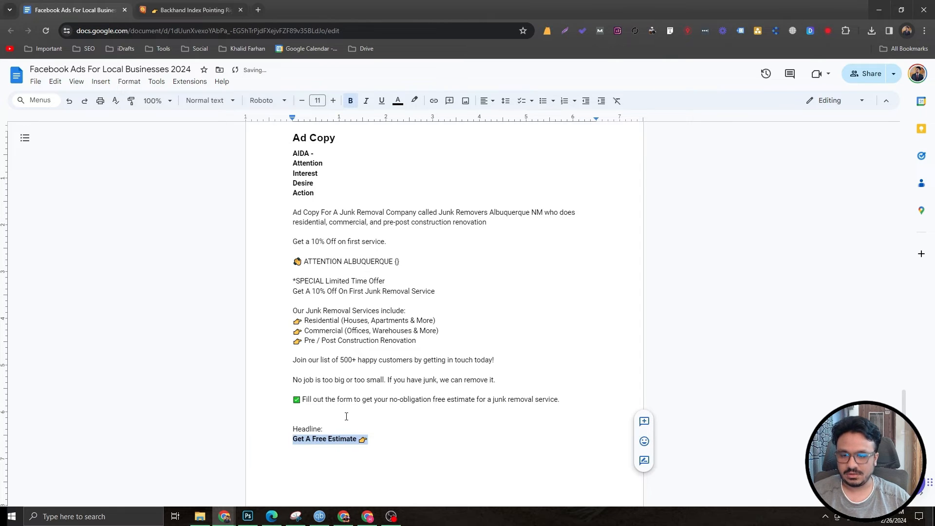
left_click(348, 422)
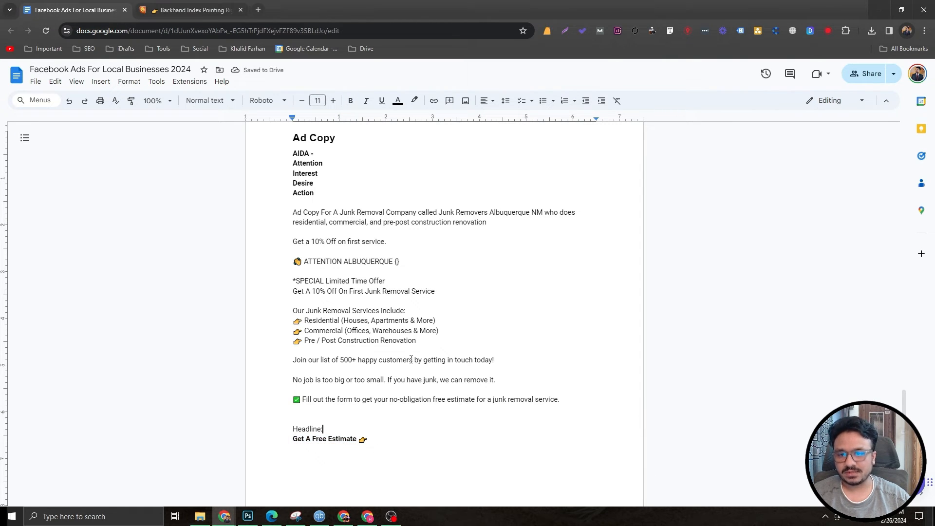
scroll(411, 358, "up", 1)
scroll(409, 359, "down", 3)
scroll(406, 358, "up", 3)
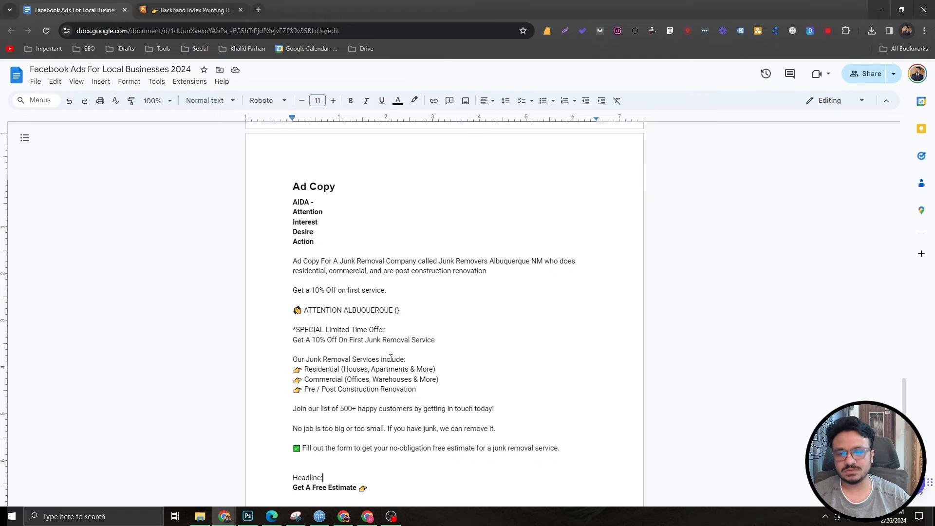
scroll(410, 356, "down", 1)
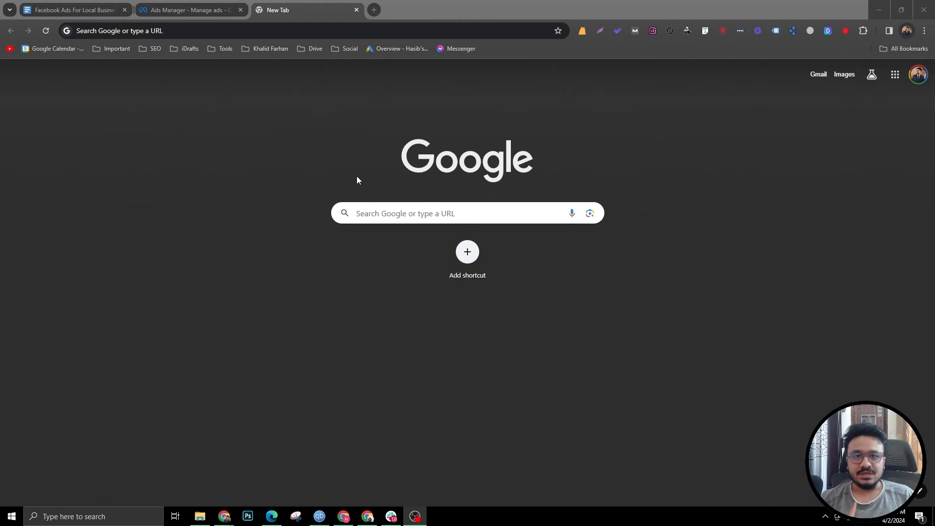
Step: Open the Meta Ad Library at facebook.com/ads/library in a new tab
left_click(472, 3)
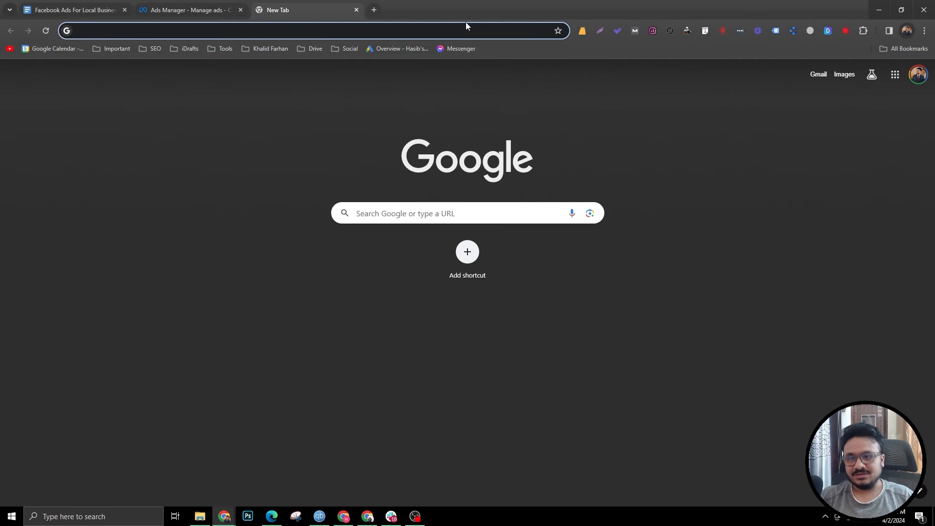
type("facebook.com")
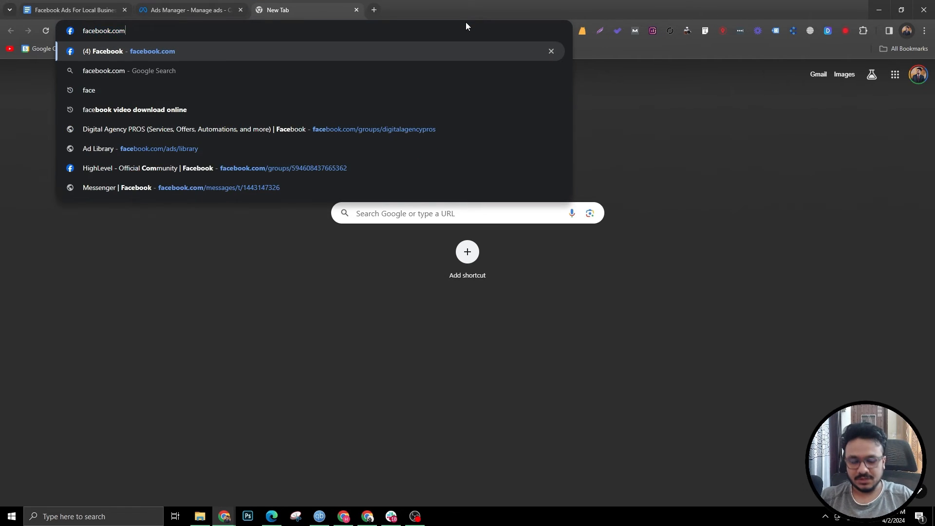
type("/ads/library")
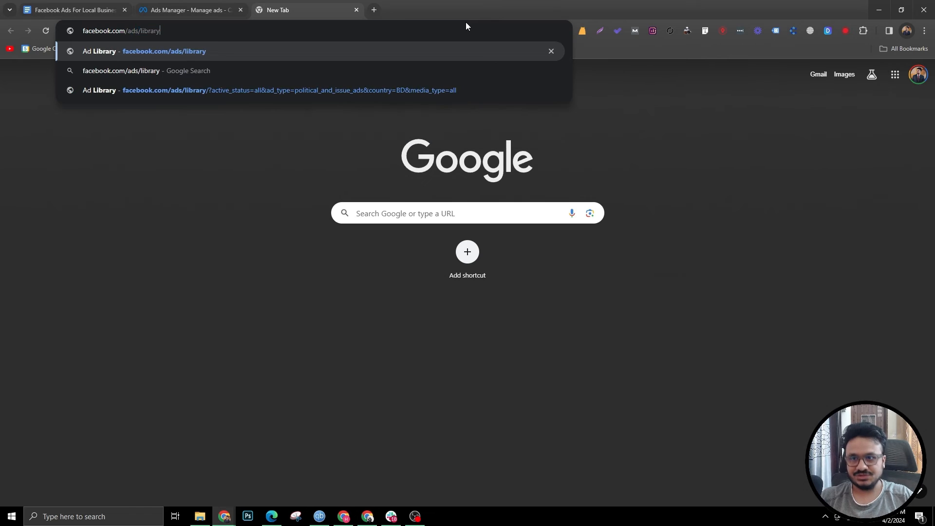
key("Return")
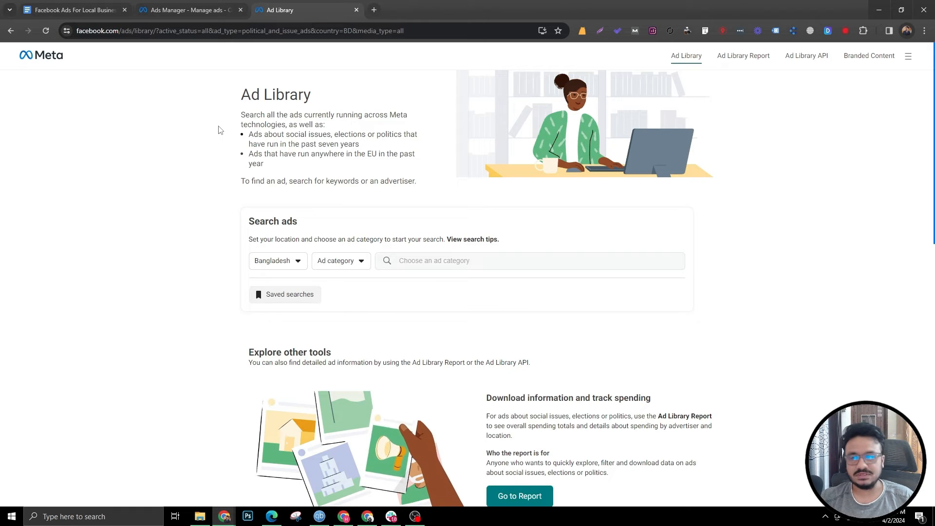
Step: Search the Ad Library for "Junk Removal" ads in the United States across all ad categories
left_click(296, 267)
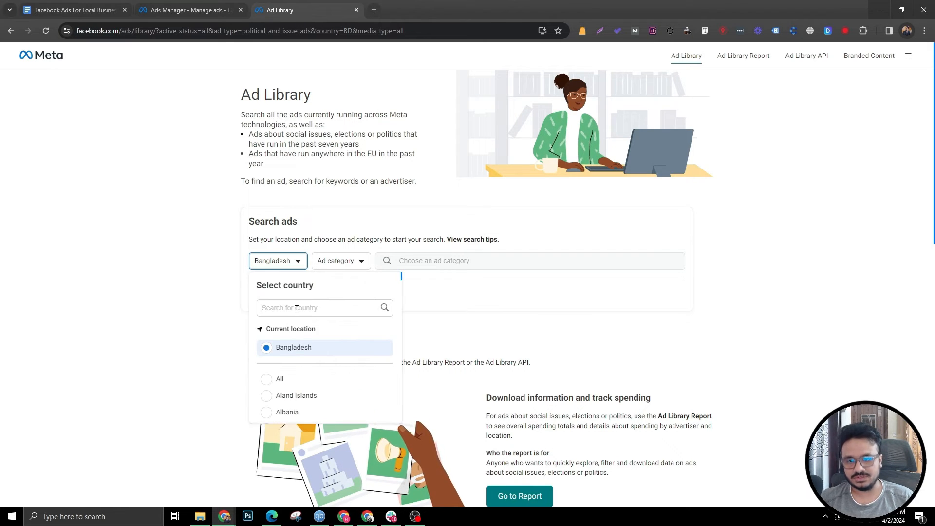
type("united")
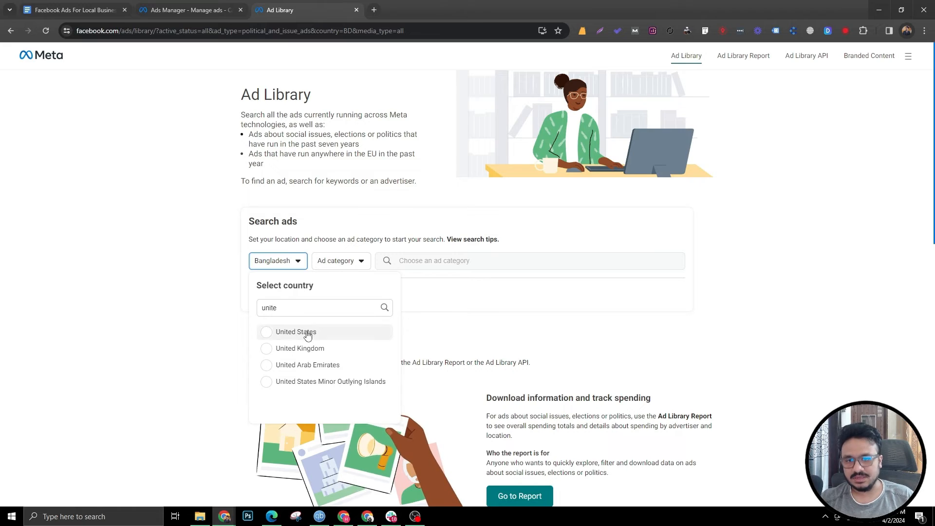
left_click(302, 330)
left_click(363, 264)
left_click(351, 312)
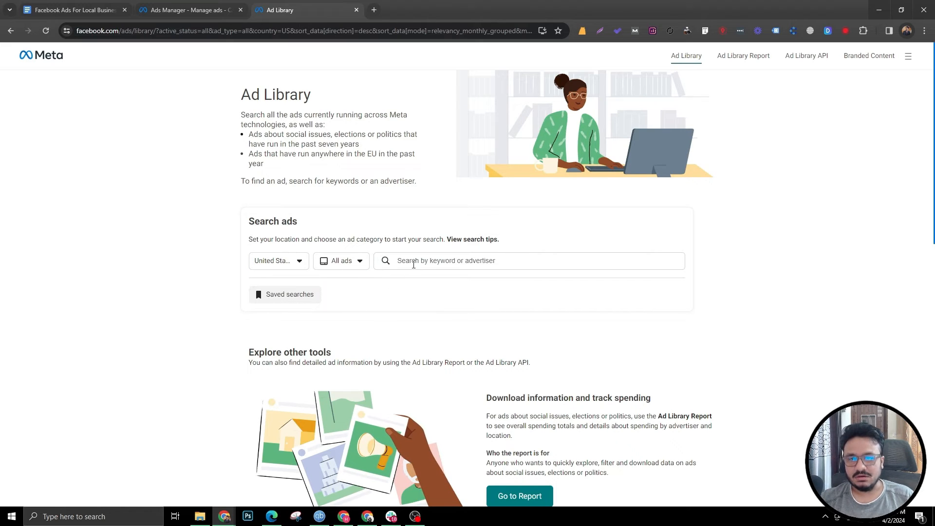
type("Junk Rmeo")
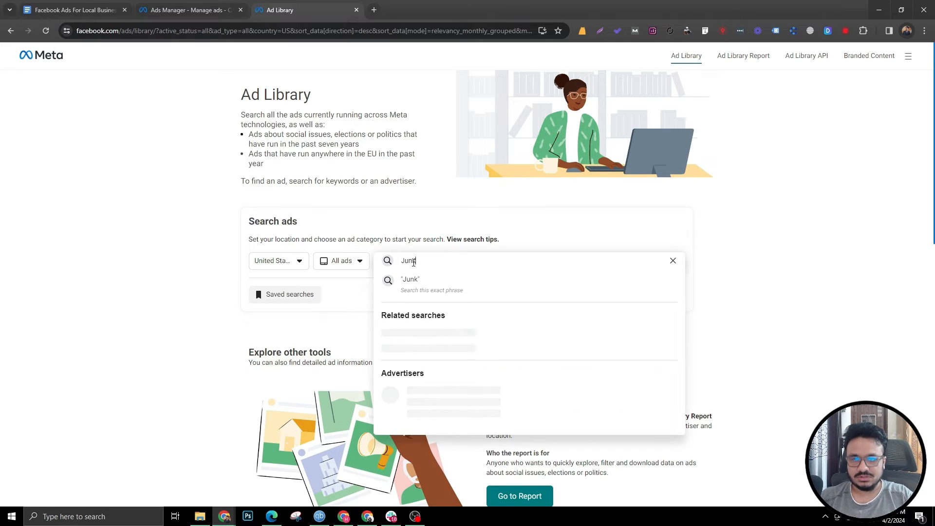
key("BackSpace")
key("BackSpace")
key("BackSpace")
type("emoval")
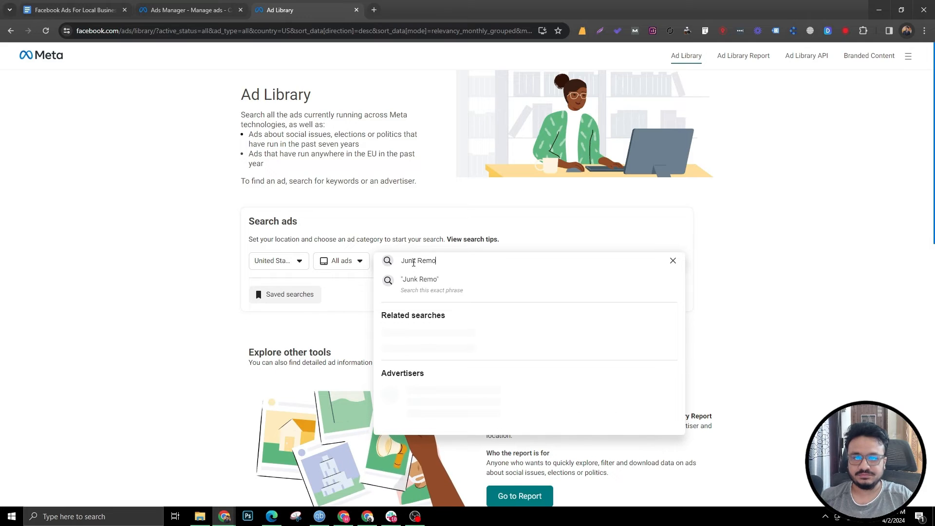
key("Return")
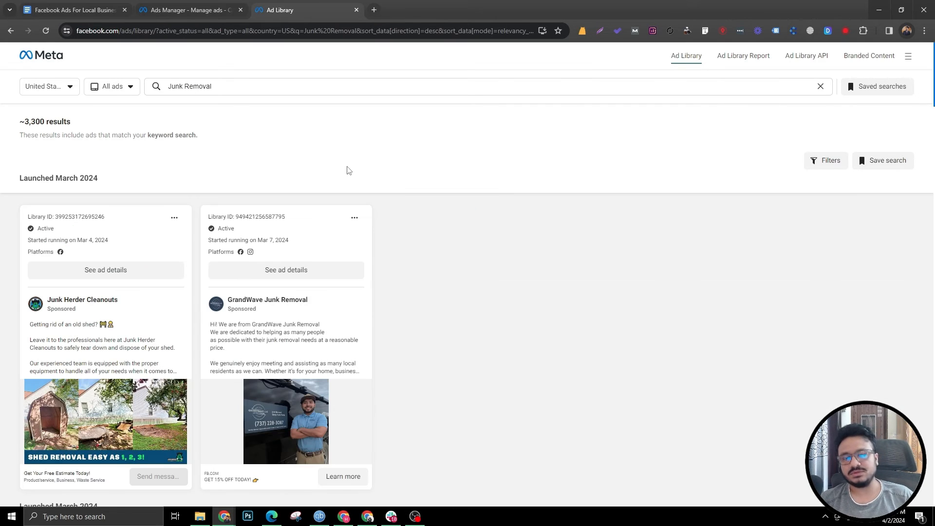
Step: Look up the advertiser "Five Stars Moving and Junk Removal LLC" in the Ad Library search
left_click(213, 86)
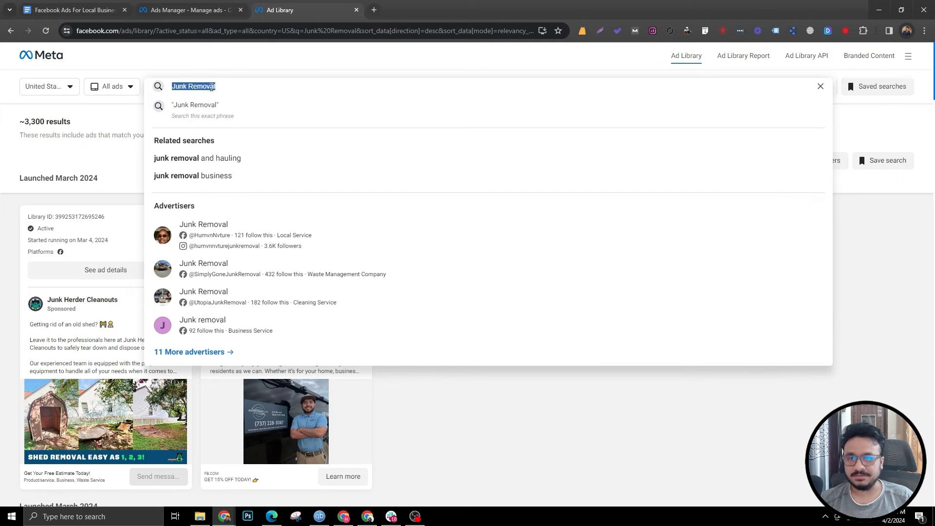
type("Fi")
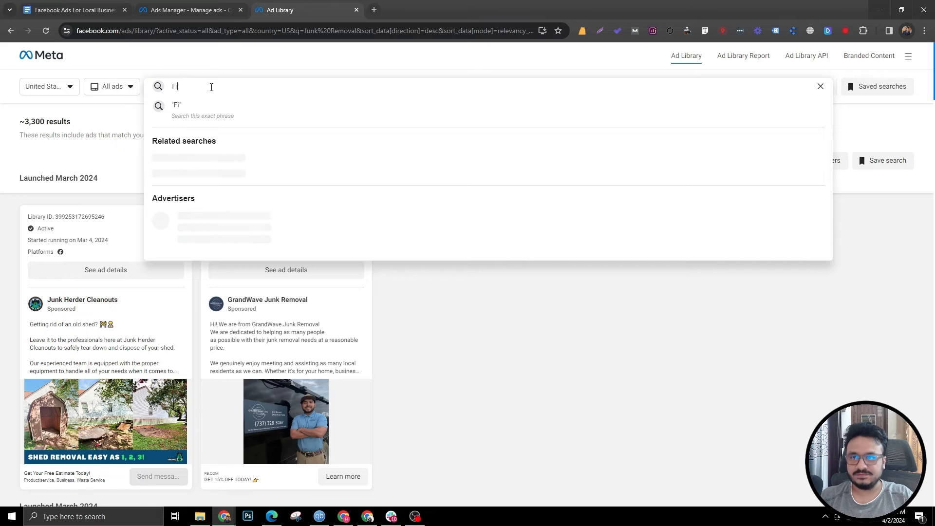
type("ve Star Junk")
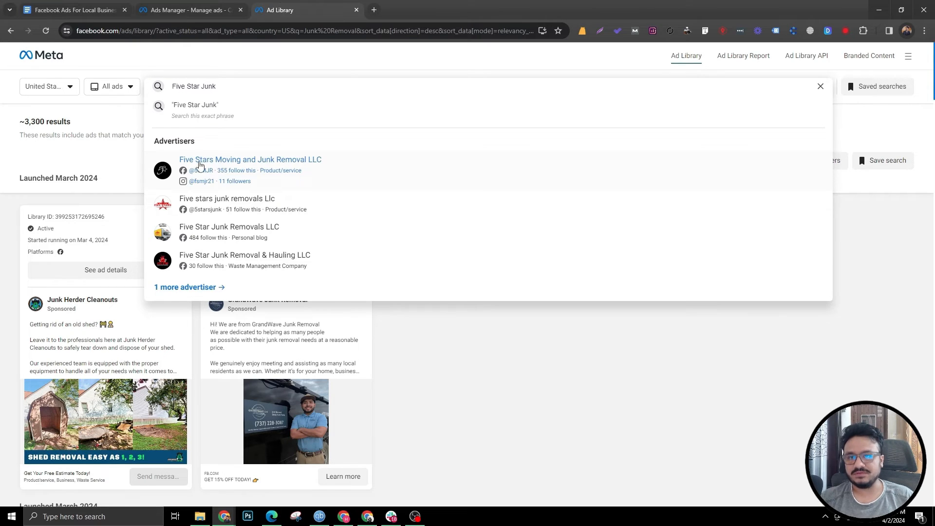
left_click(226, 161)
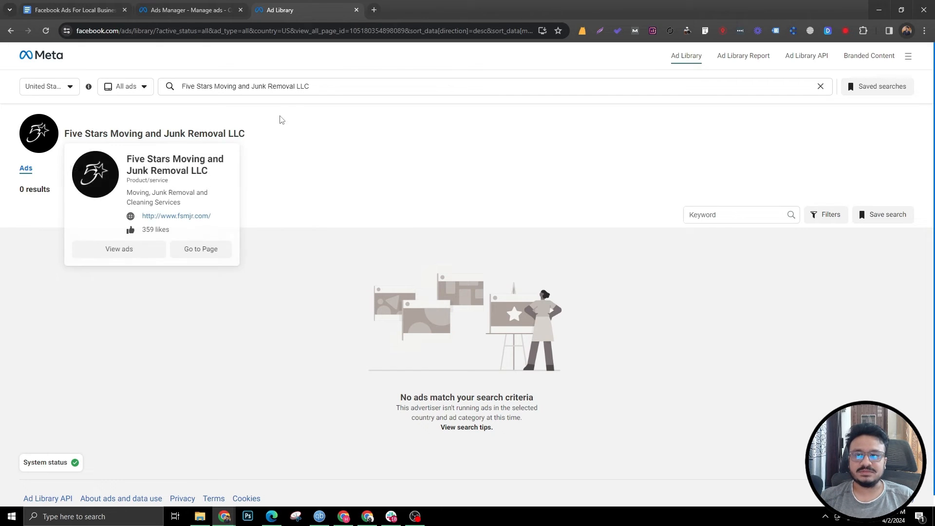
Step: Search the Ad Library for "Junk Removal" ads again
left_click_drag(312, 87, 153, 95)
key("BackSpace")
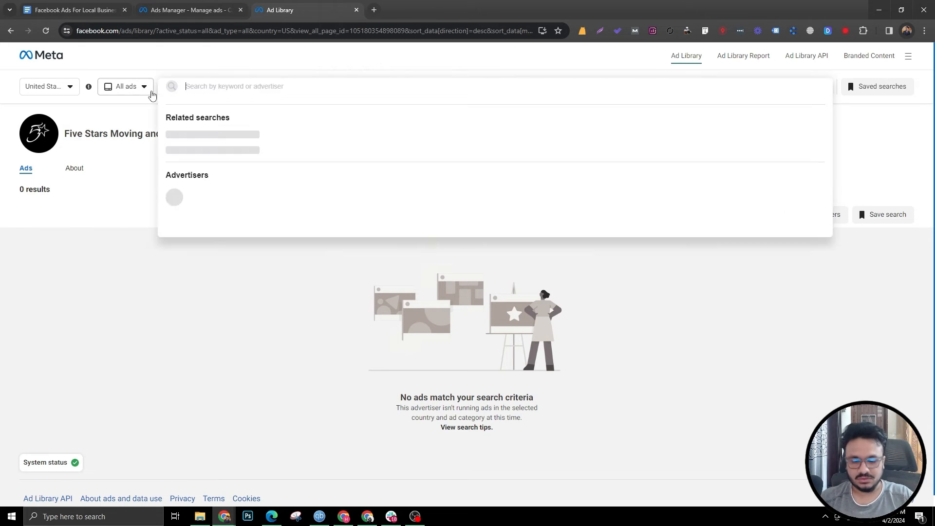
type("Junk Removal")
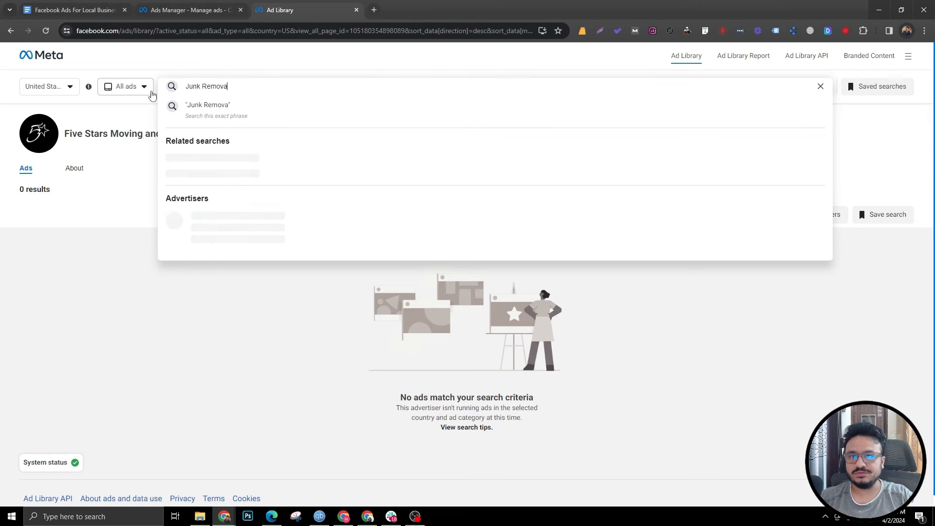
key("Return")
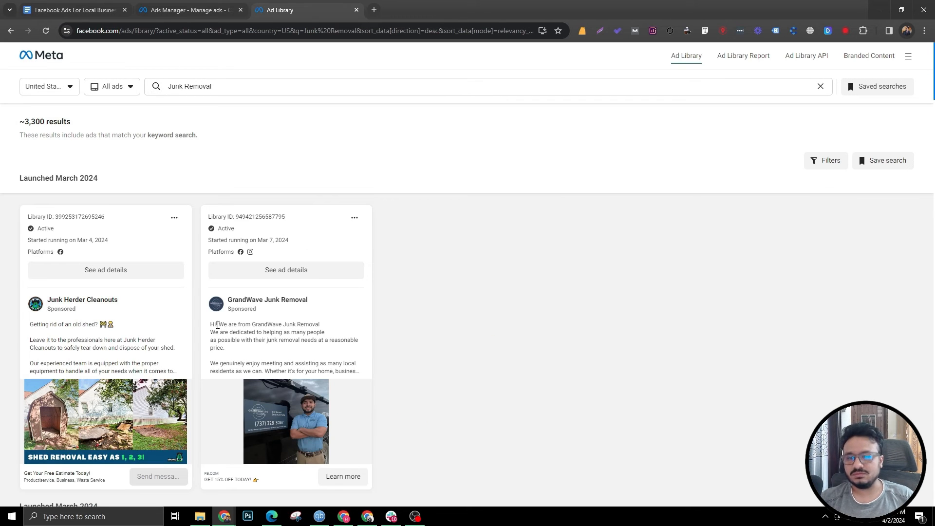
Step: Expand and read the full ad copy of the competitor junk removal ads launched in March 2024
scroll(89, 330, "down", 2)
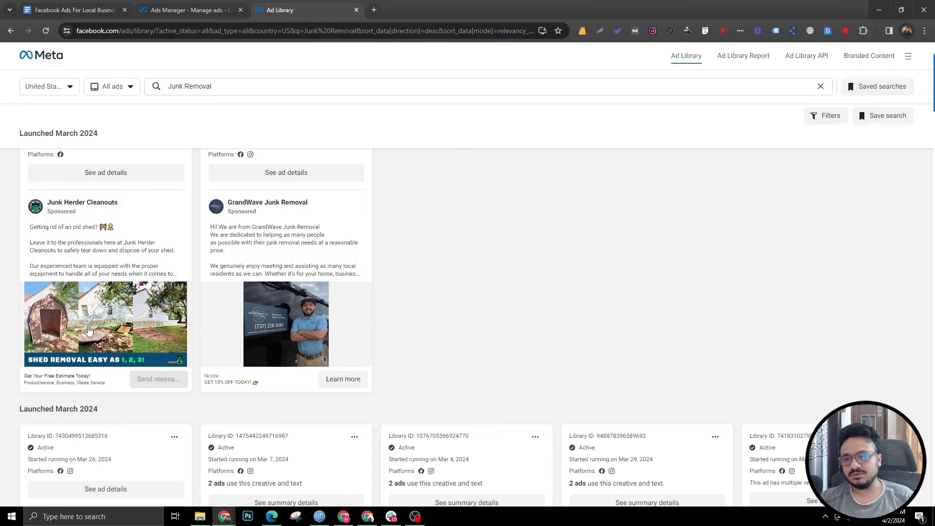
left_click(124, 263)
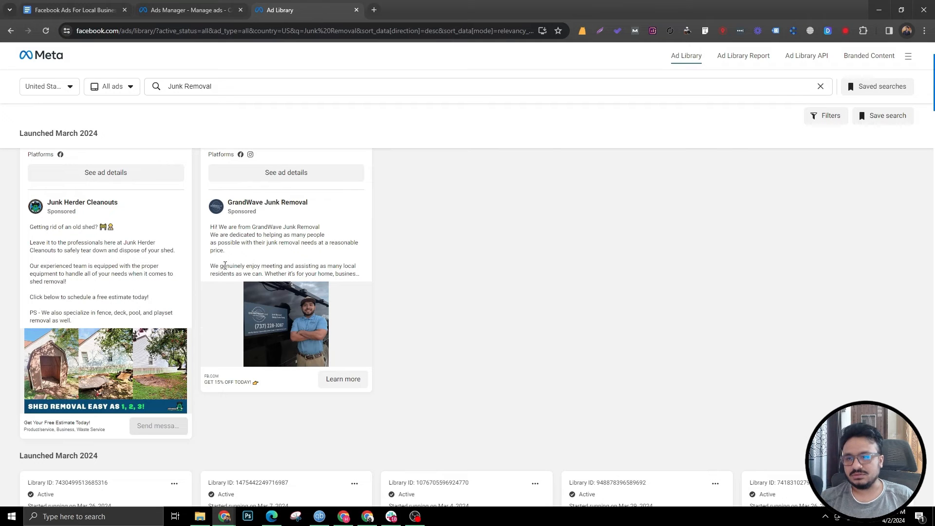
left_click(243, 271)
scroll(292, 276, "down", 7)
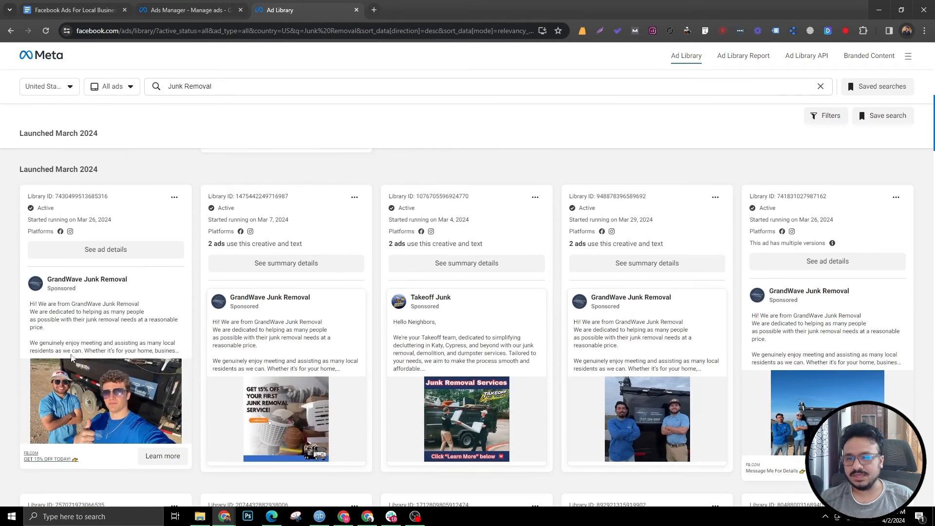
left_click(166, 356)
left_click(251, 360)
left_click(438, 365)
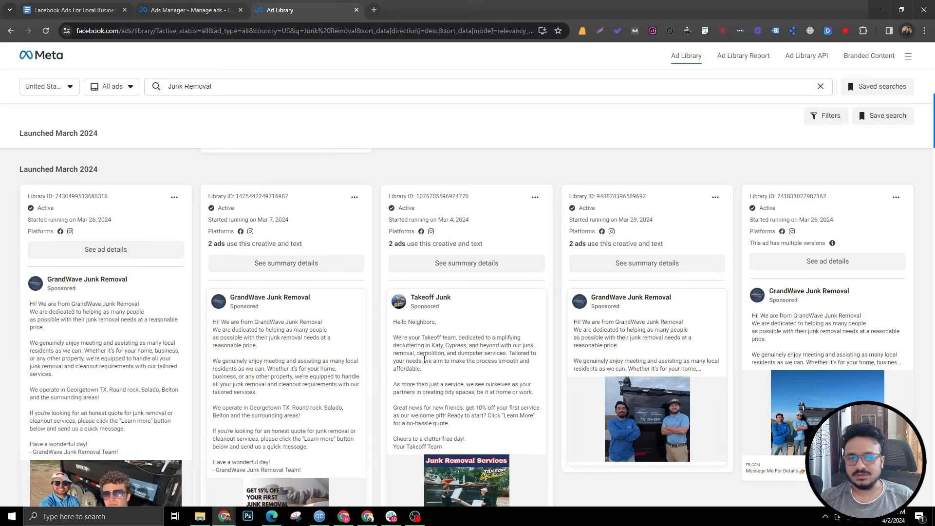
left_click(704, 368)
left_click(827, 363)
scroll(541, 454, "down", 20)
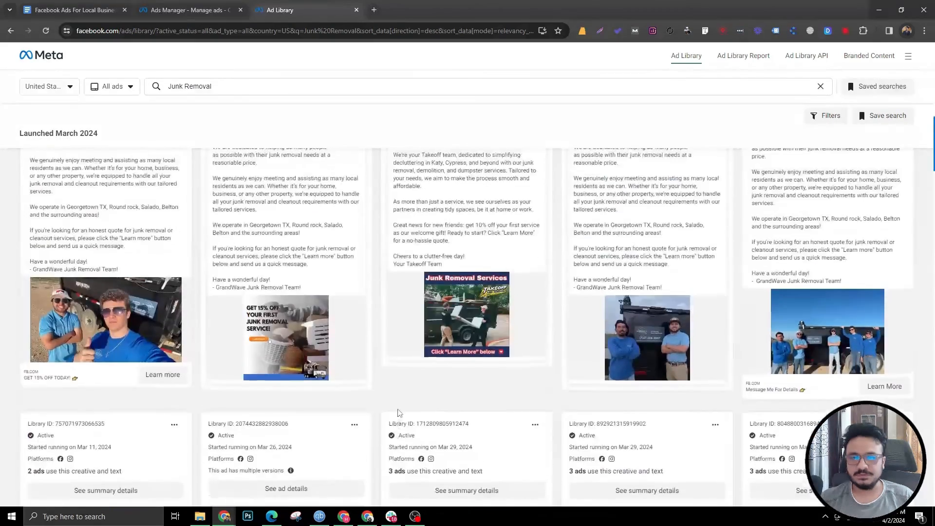
scroll(297, 304, "up", 1)
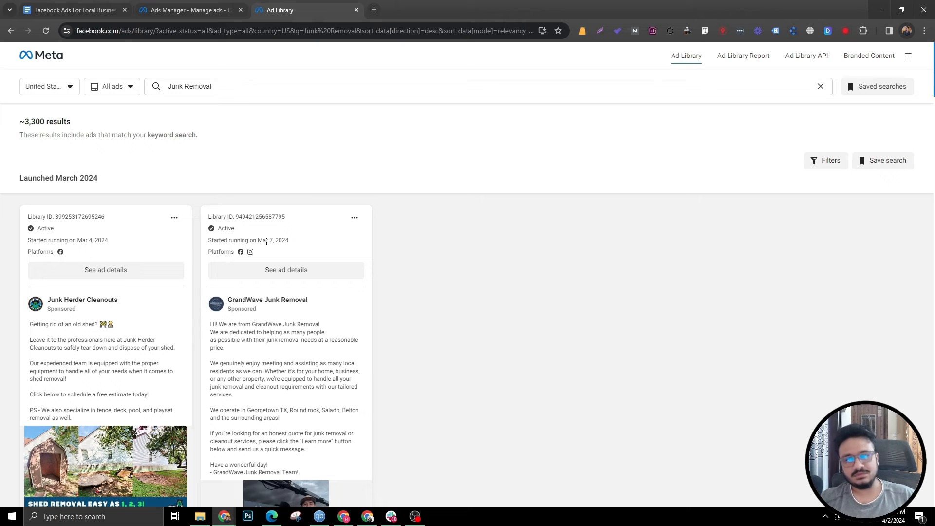
Step: Browse further competitor ads and play the Frogs Junk Removal & Demolition video ad
scroll(208, 407, "down", 10)
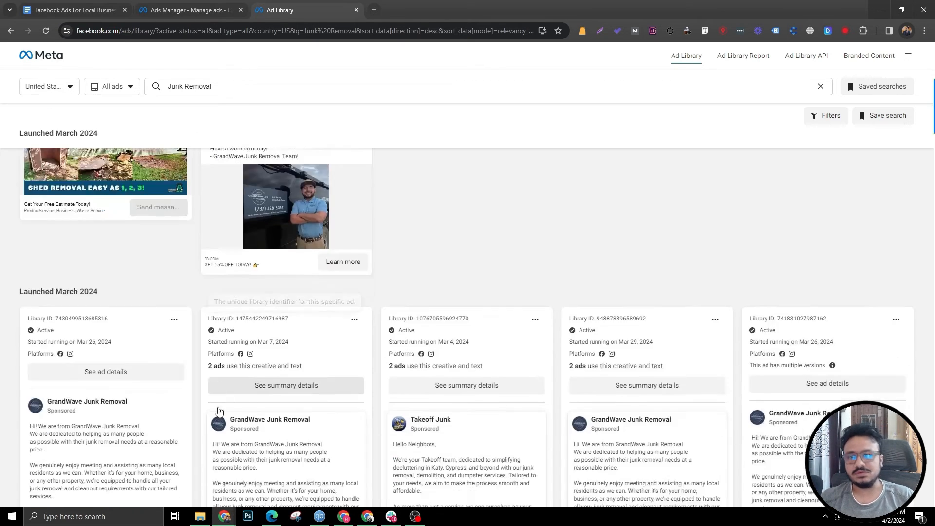
scroll(210, 404, "down", 6)
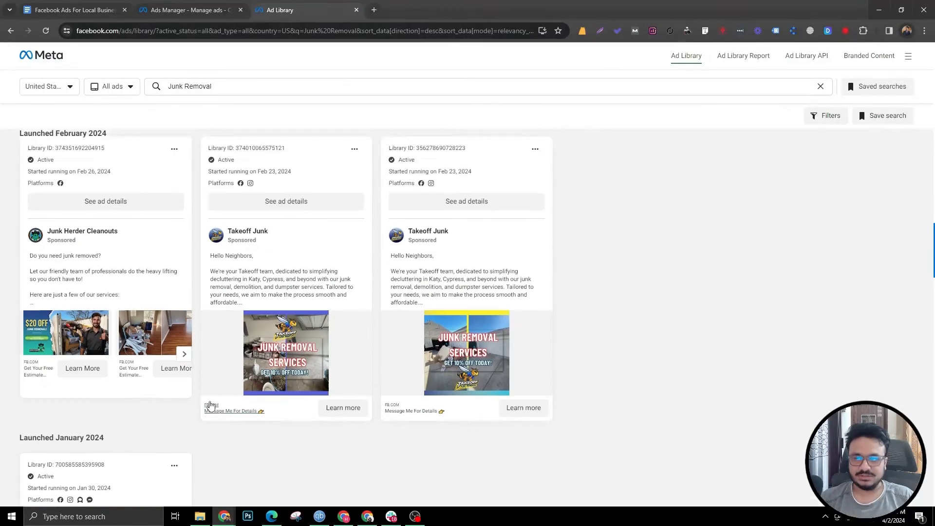
scroll(193, 312, "up", 10)
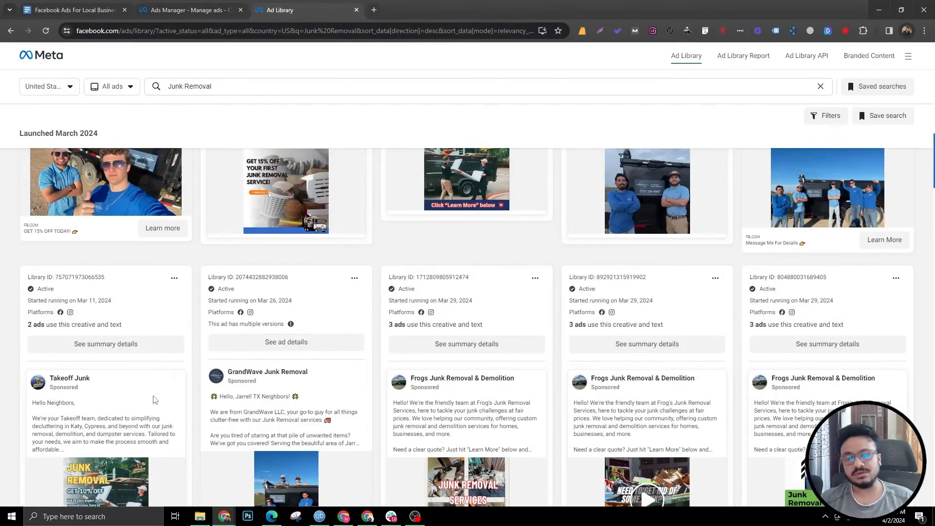
scroll(155, 399, "up", 2)
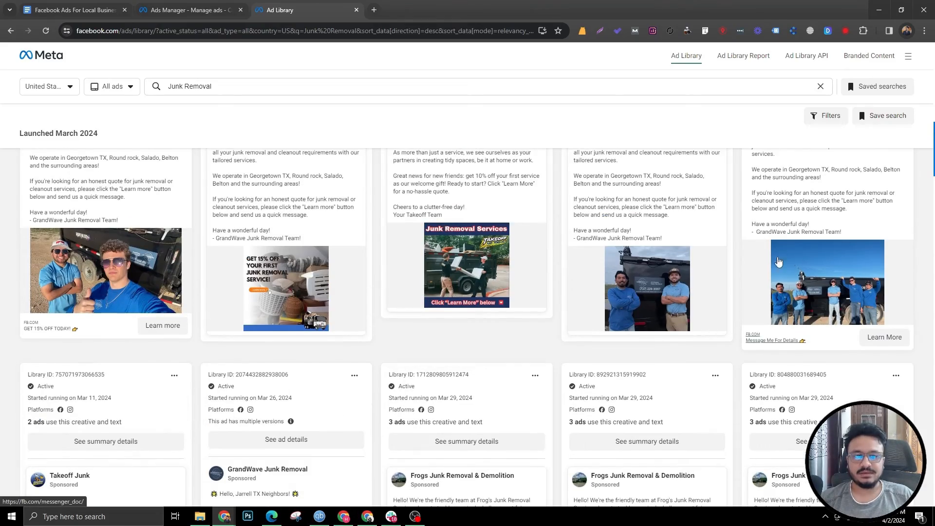
scroll(371, 341, "down", 15)
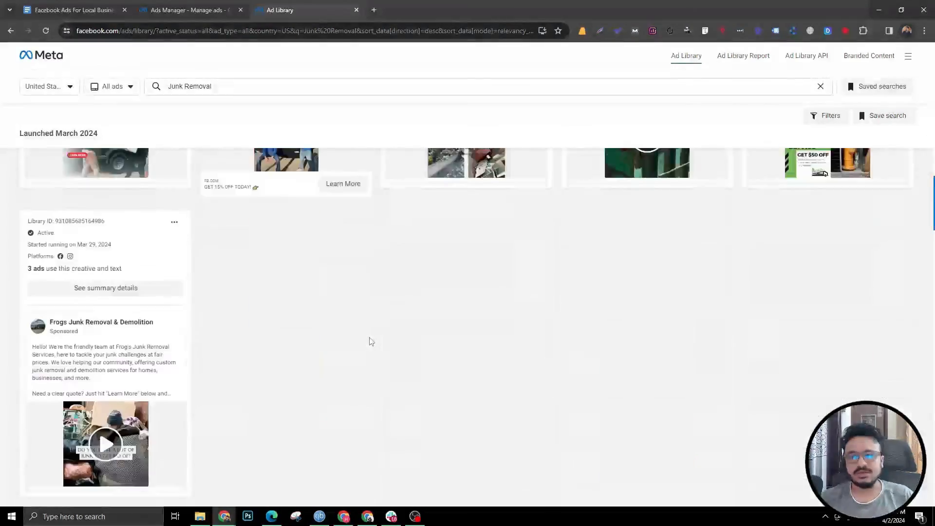
left_click(99, 427)
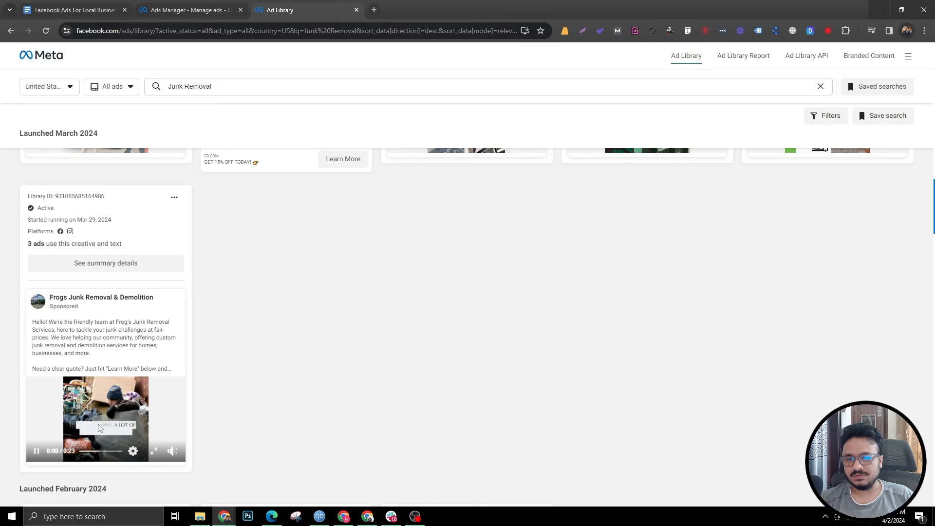
left_click(36, 452)
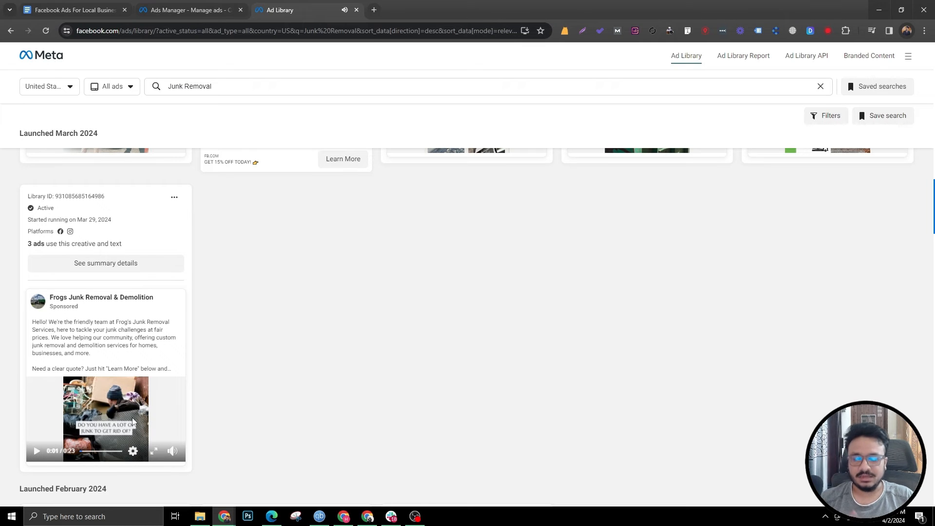
scroll(190, 390, "up", 15)
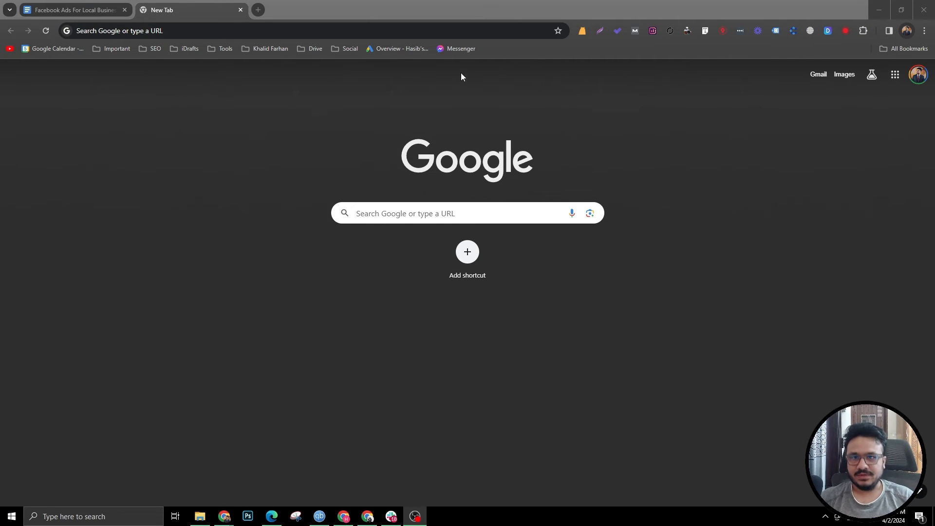
Step: Open Ads Manager in a new tab, switch to the HSM Ad Acct account, and dismiss the notices
left_click(445, 31)
type("ads")
key("Return")
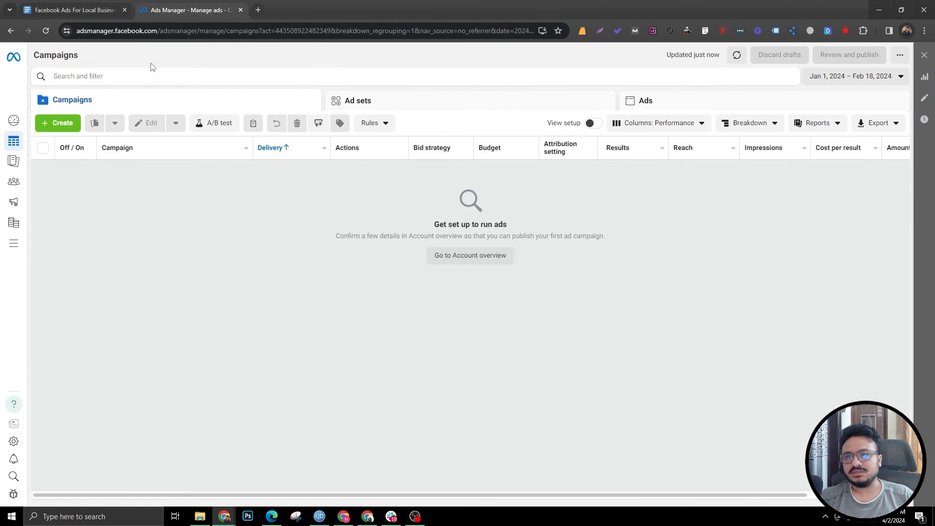
left_click(186, 385)
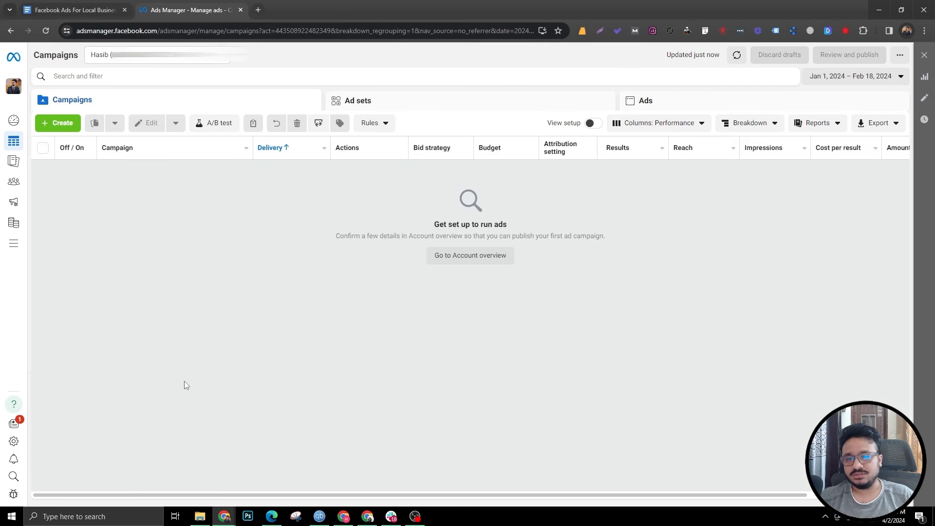
left_click(199, 55)
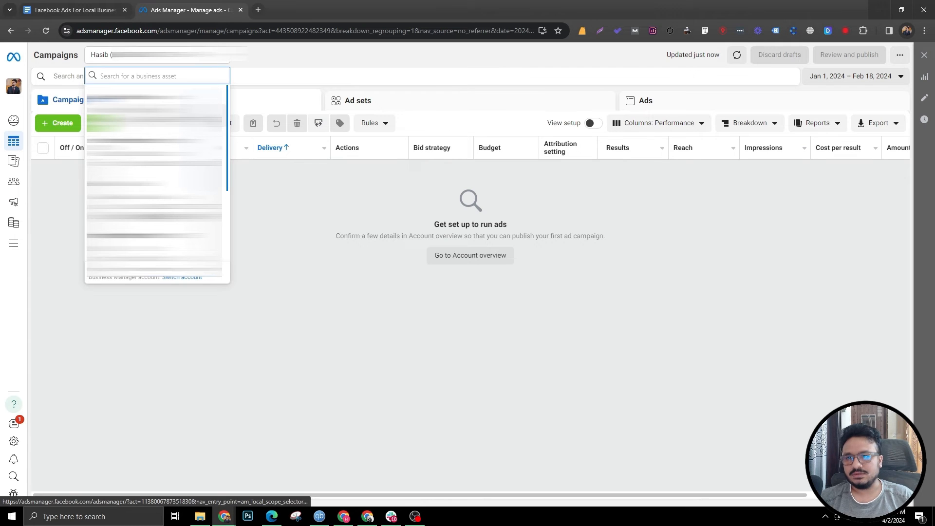
left_click(125, 98)
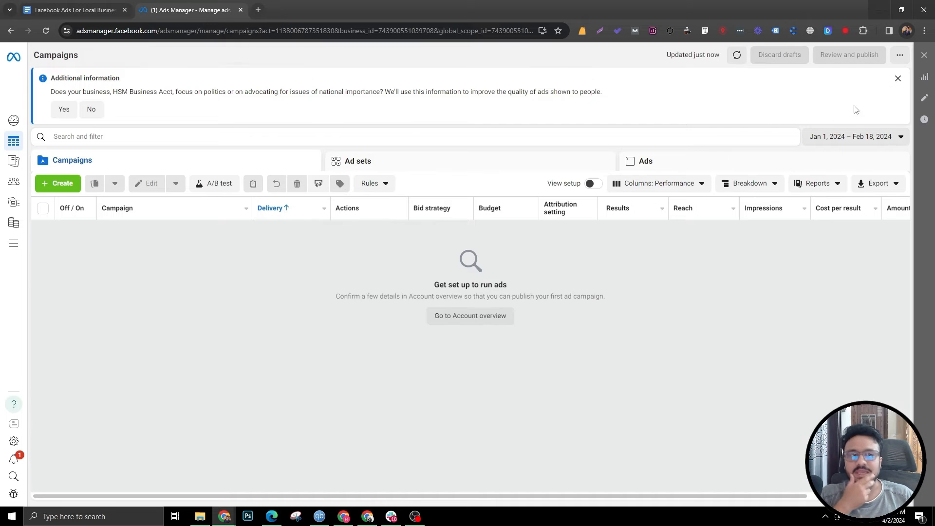
left_click(897, 78)
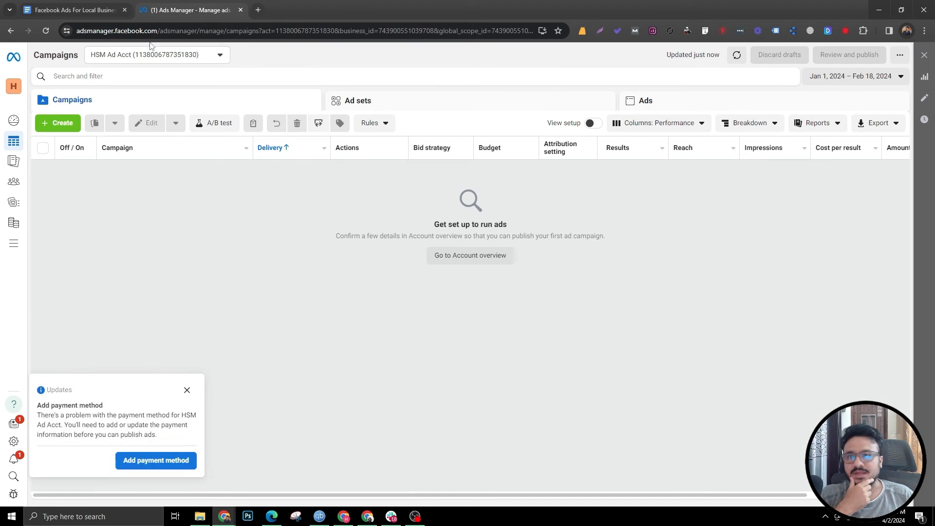
left_click(187, 390)
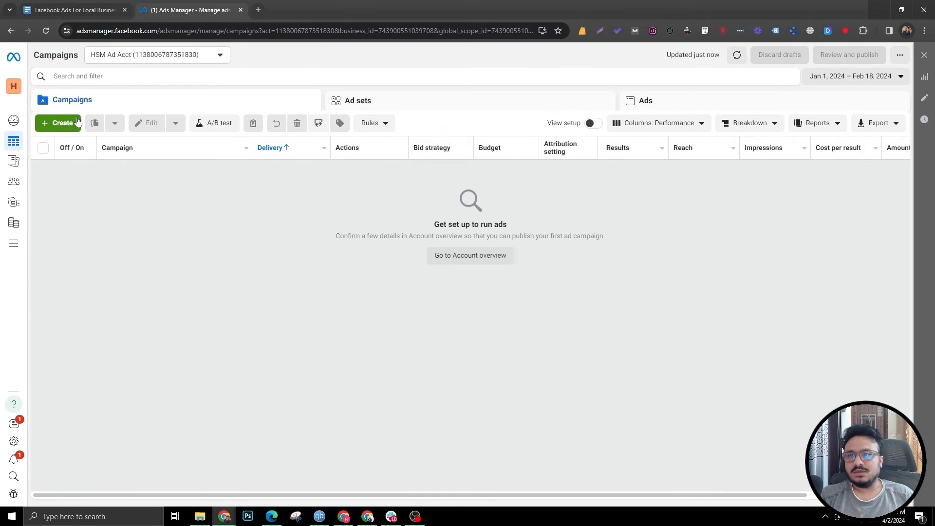
Step: Create a new campaign with the Leads objective using the manual leads campaign setup
left_click(63, 123)
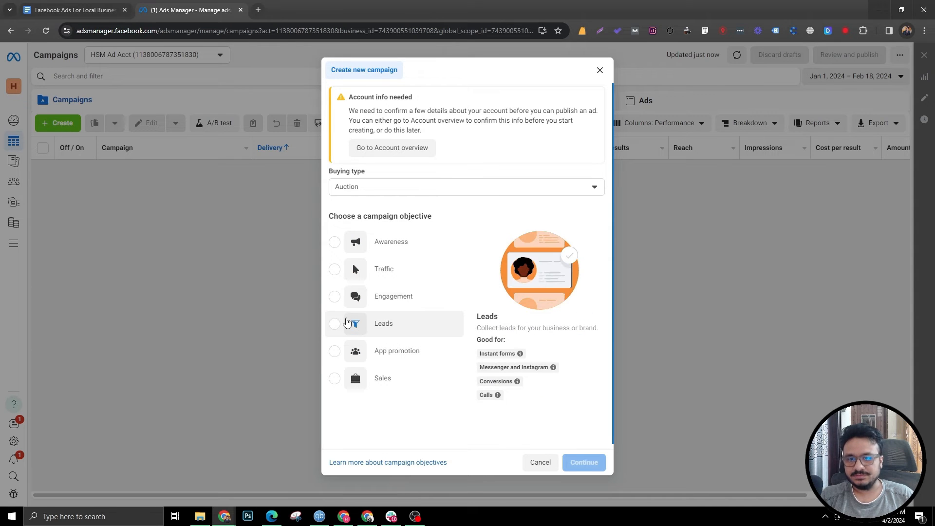
left_click(335, 323)
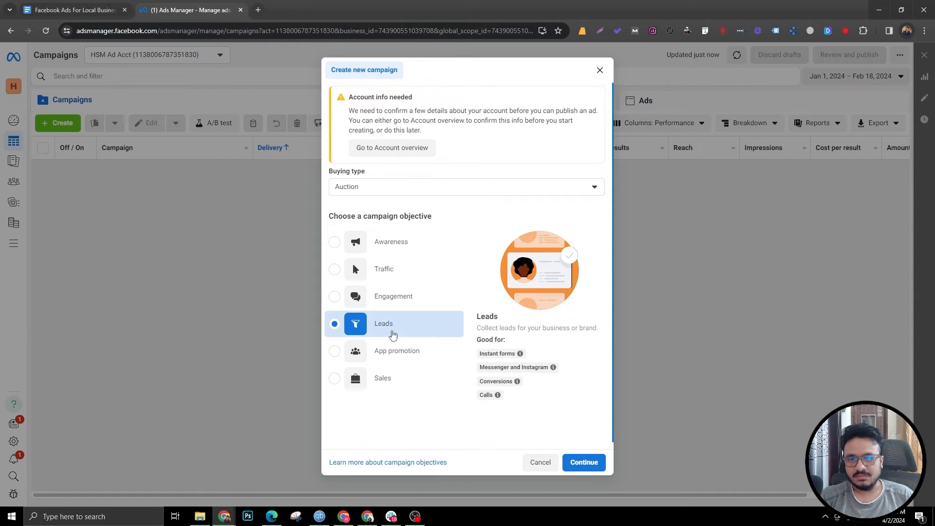
left_click(584, 462)
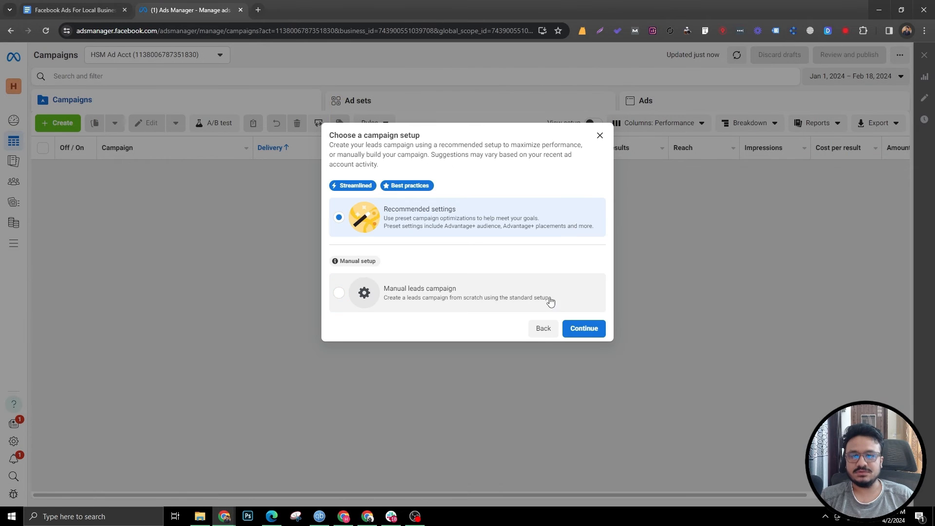
left_click(341, 293)
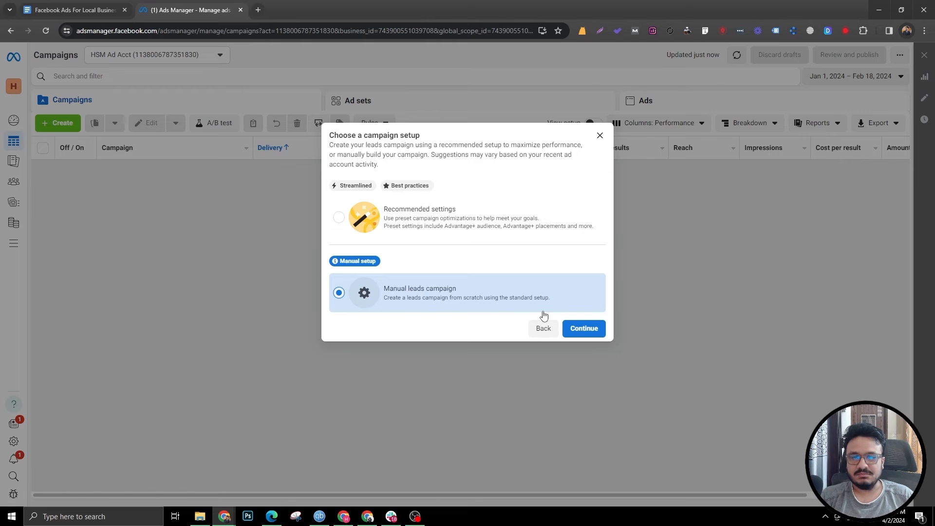
left_click(577, 332)
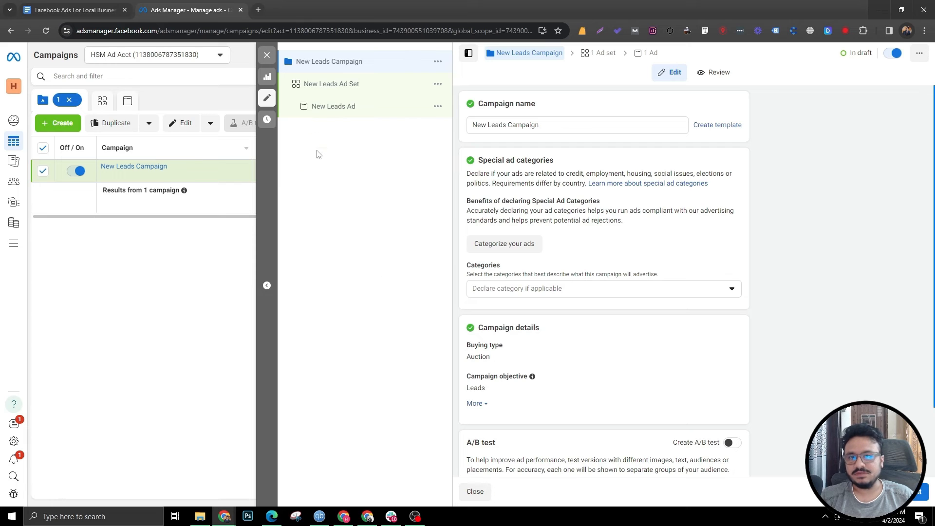
Step: Rename the campaign to "Junk Rem | Apr 2024"
scroll(545, 317, "down", 2)
scroll(540, 337, "up", 2)
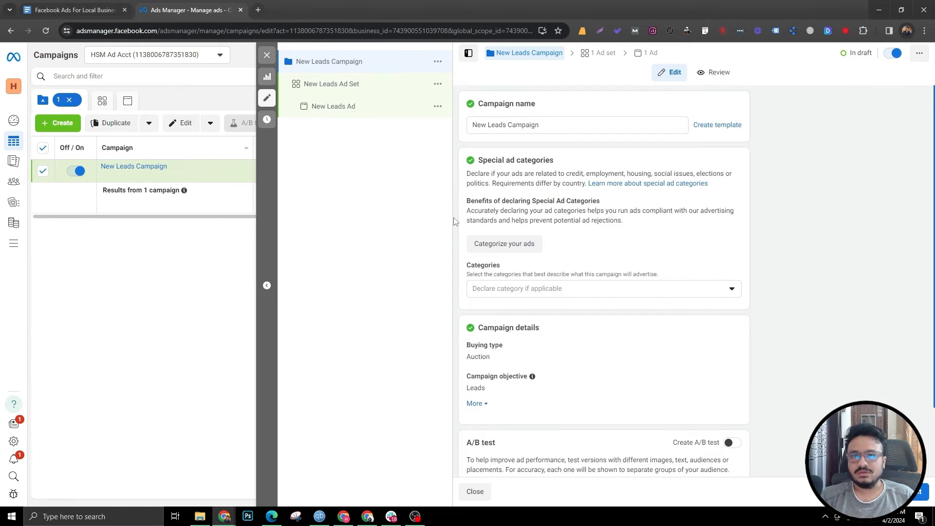
left_click(548, 123)
key("ctrl+a")
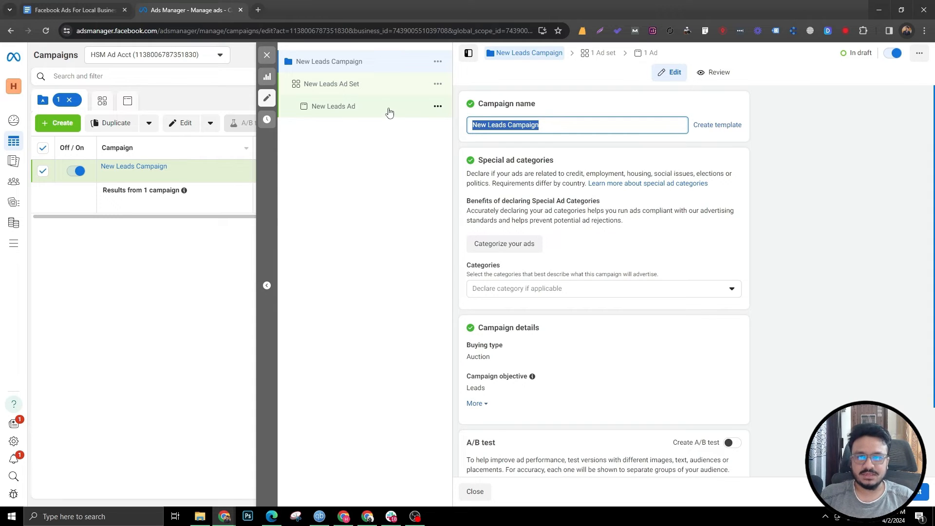
type("Junk Rem | Mar")
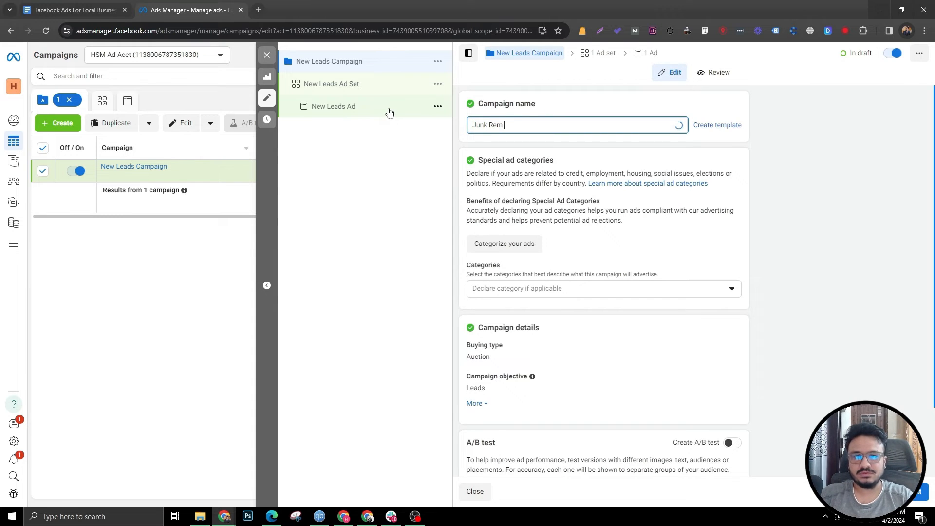
key("BackSpace")
key("BackSpace")
key("BackSpace")
type("Apr 2025")
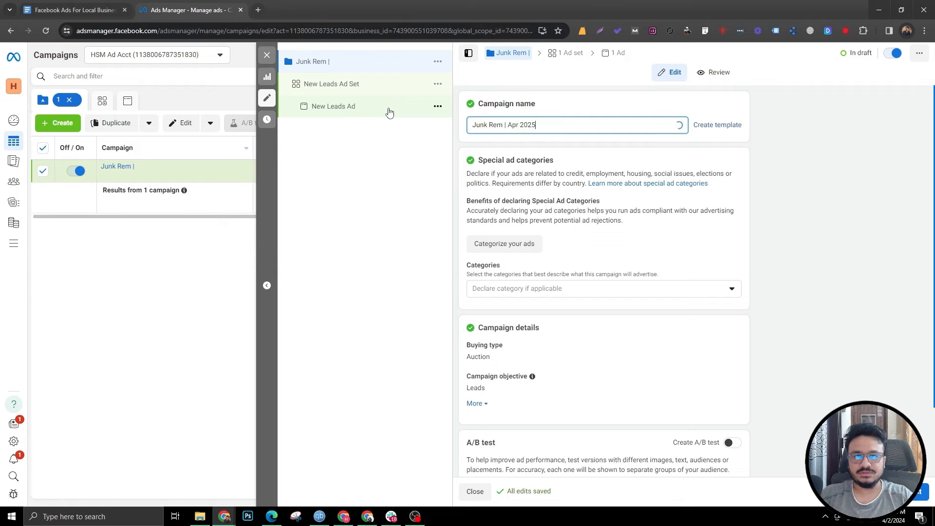
key("BackSpace")
type("4")
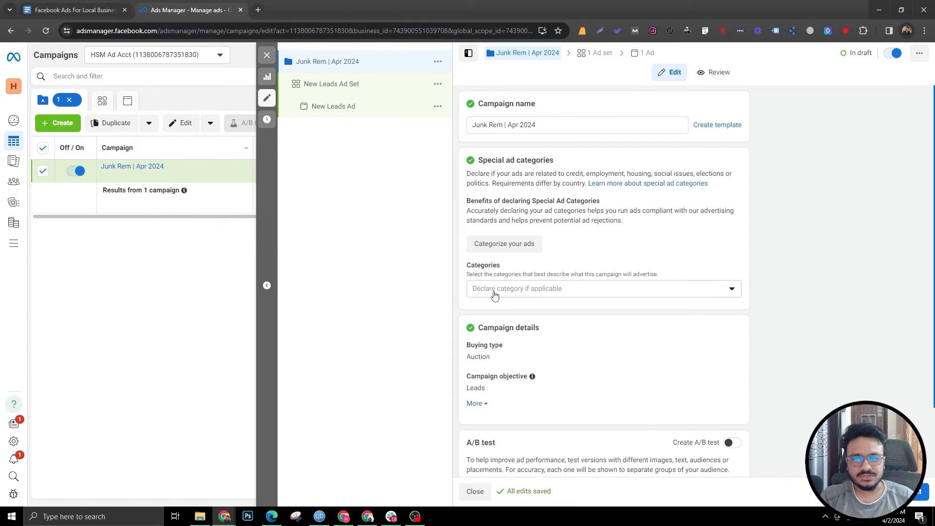
Step: Expand the extra campaign detail options and turn on Advantage campaign budget
scroll(492, 297, "down", 2)
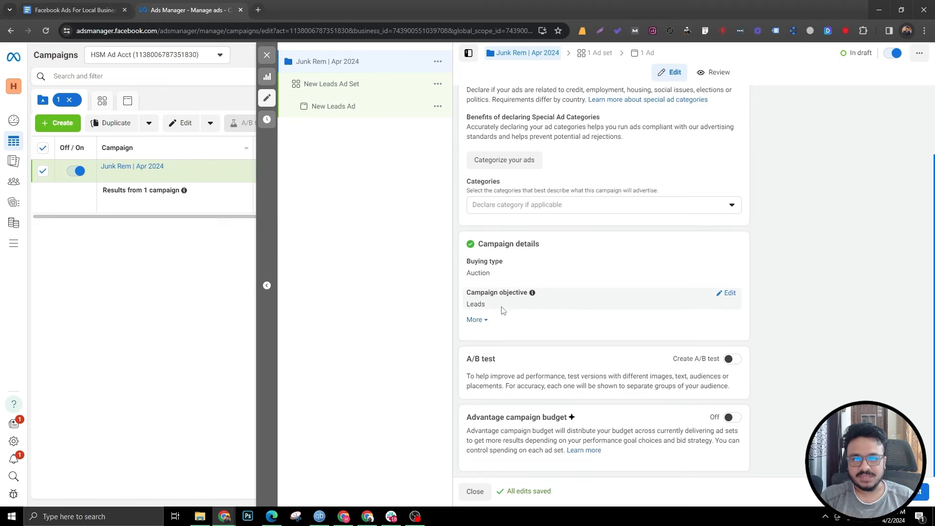
left_click(485, 325)
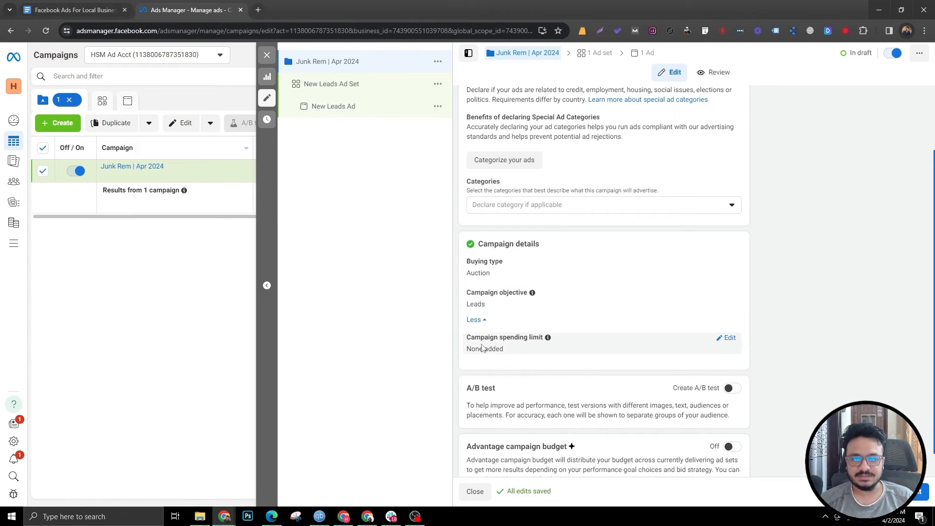
scroll(560, 340, "down", 1)
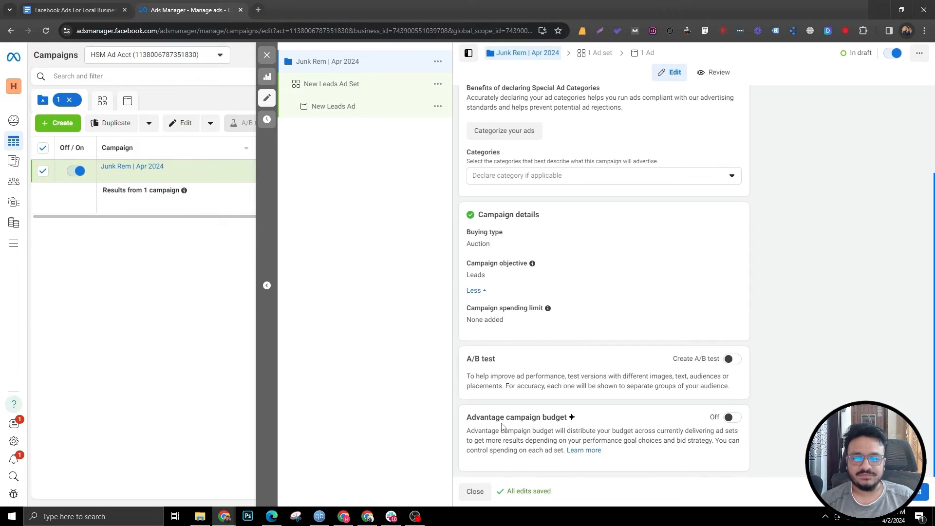
left_click(731, 417)
Step: Select the daily campaign budget amount for editing
scroll(609, 373, "down", 4)
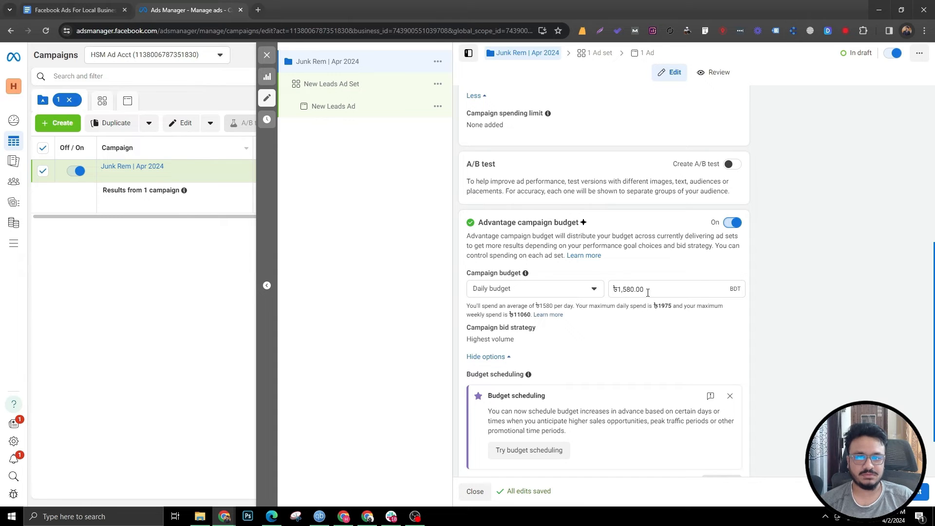
left_click_drag(647, 292, 612, 294)
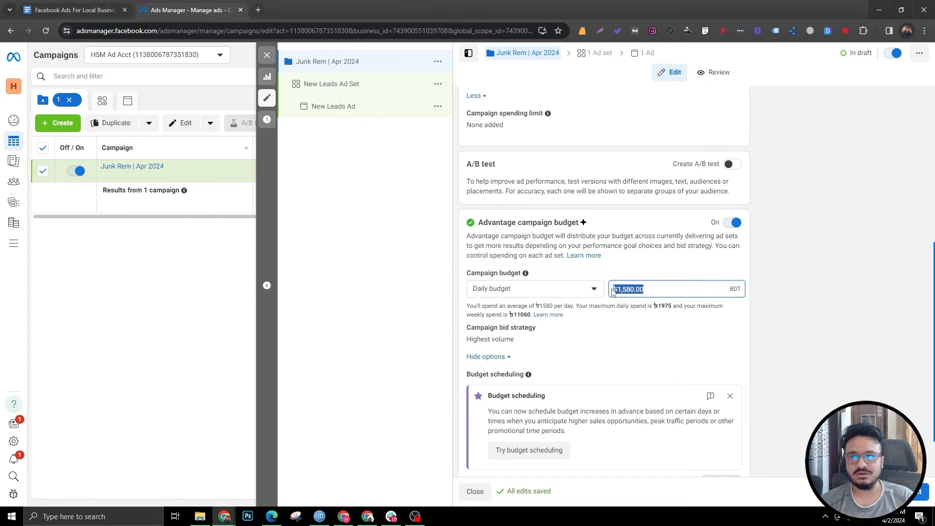
left_click(623, 289)
left_click_drag(619, 290, 658, 287)
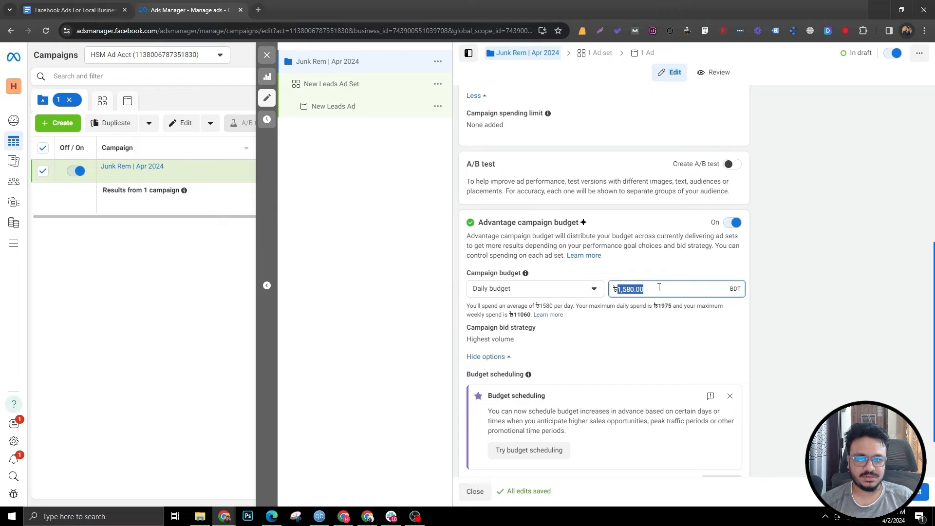
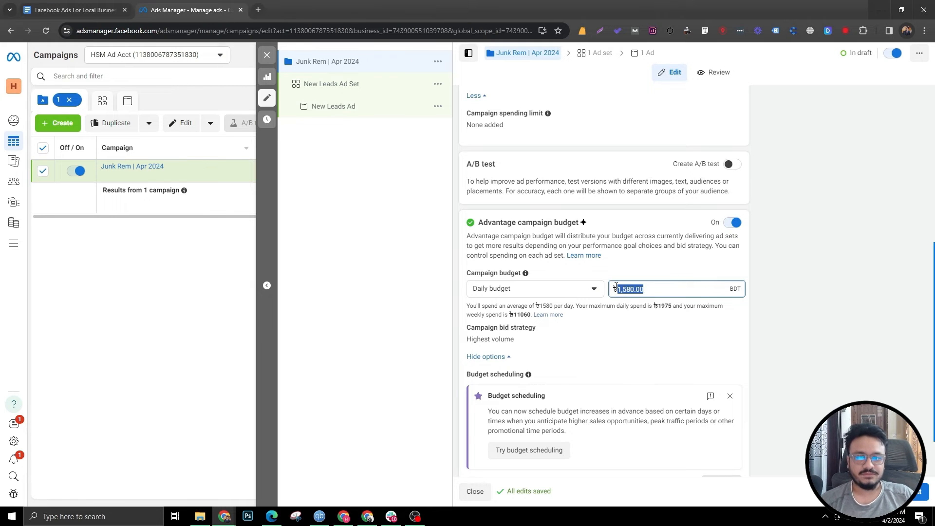
Step: Dismiss the budget scheduling notice in the campaign budget section
scroll(666, 222, "down", 2)
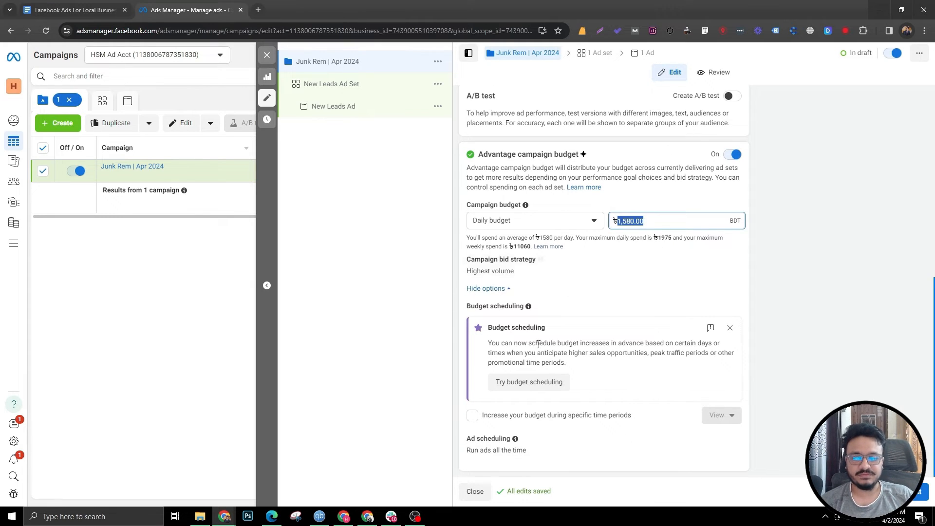
left_click(729, 327)
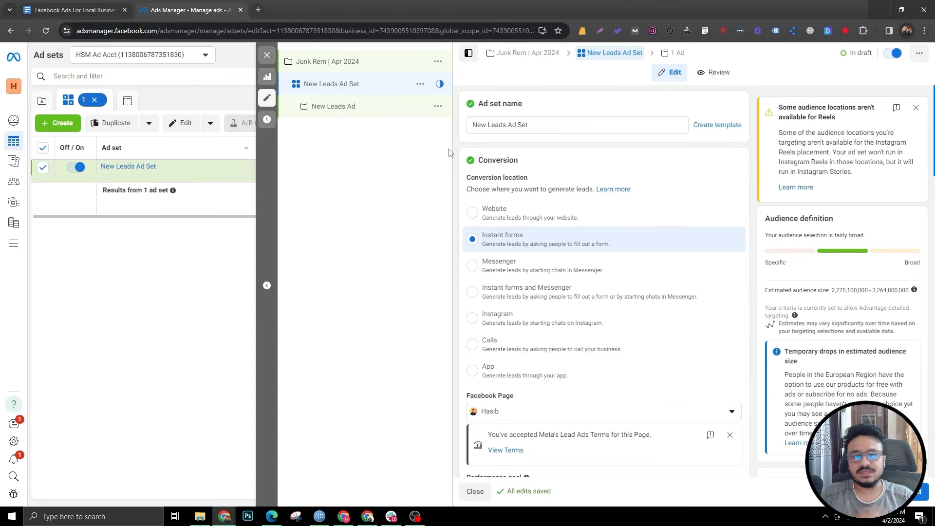
left_click(350, 69)
scroll(553, 340, "down", 10)
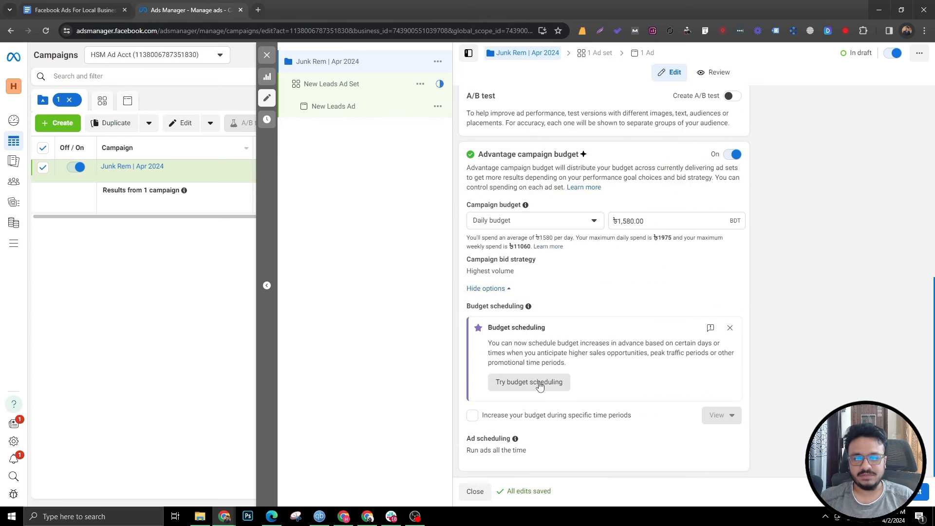
scroll(526, 355, "up", 8)
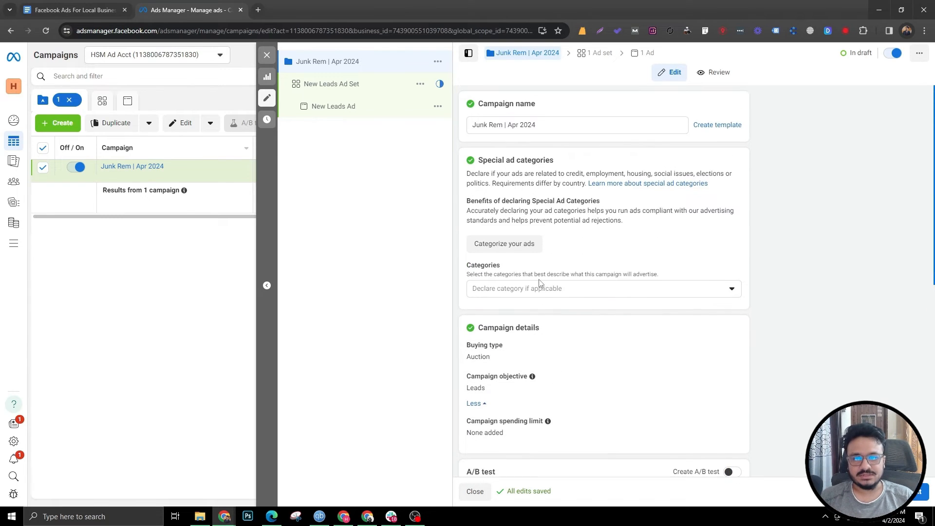
scroll(560, 229, "down", 8)
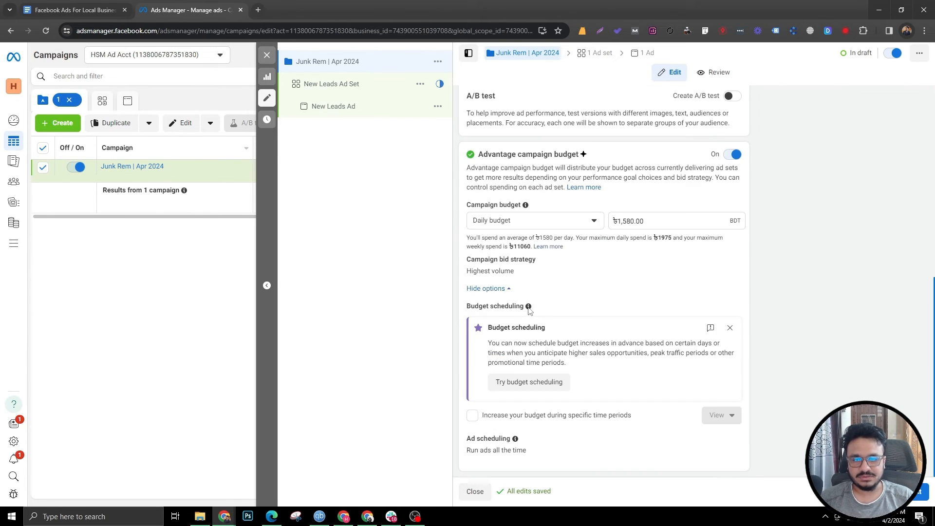
left_click(731, 335)
scroll(549, 312, "up", 3)
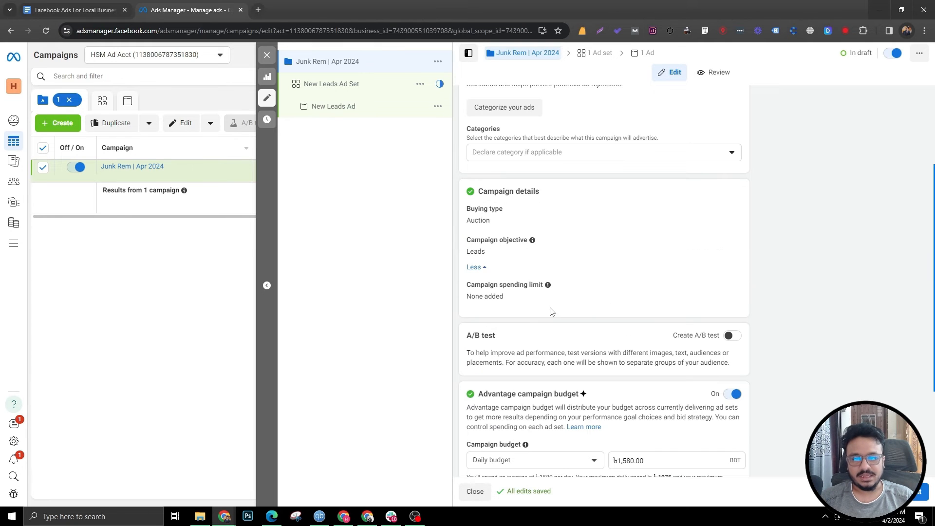
scroll(685, 395, "down", 3)
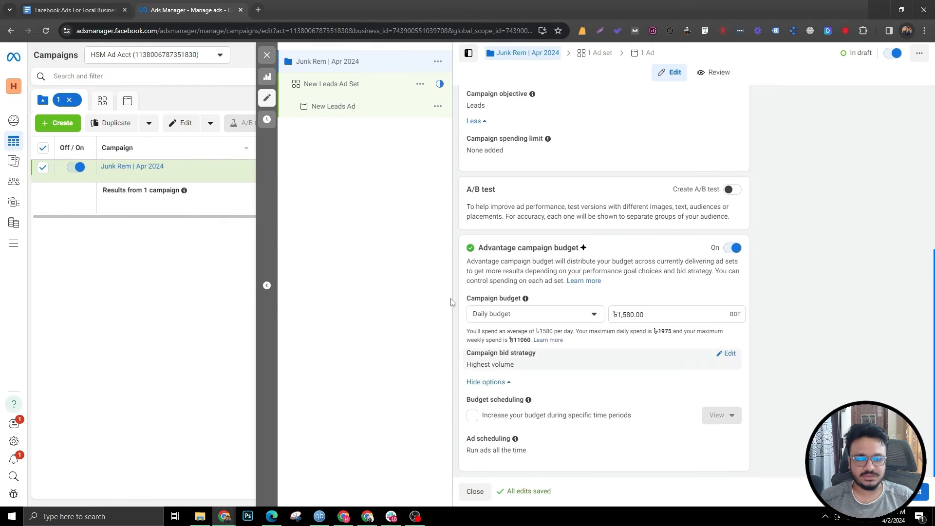
Step: Rename the ad set to "Manual Placement | Pure Cold"
left_click(359, 86)
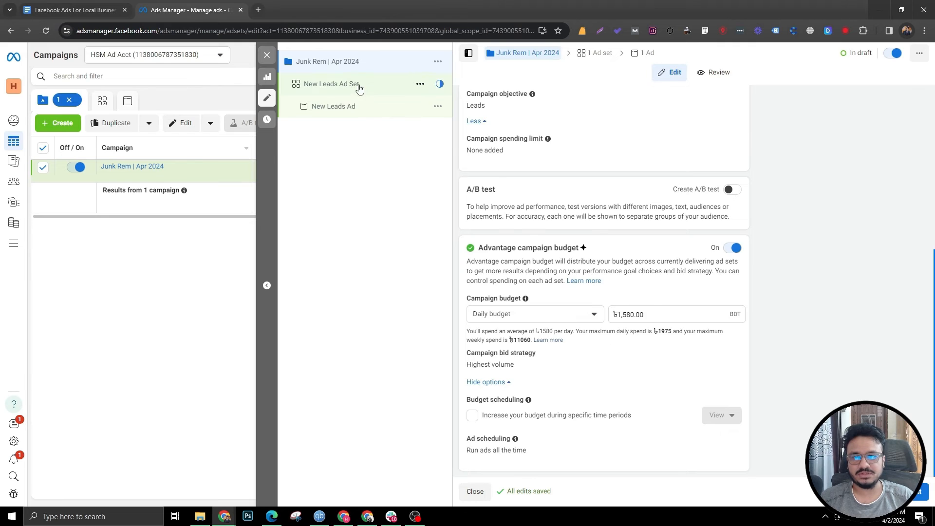
right_click(420, 136)
left_click(534, 127)
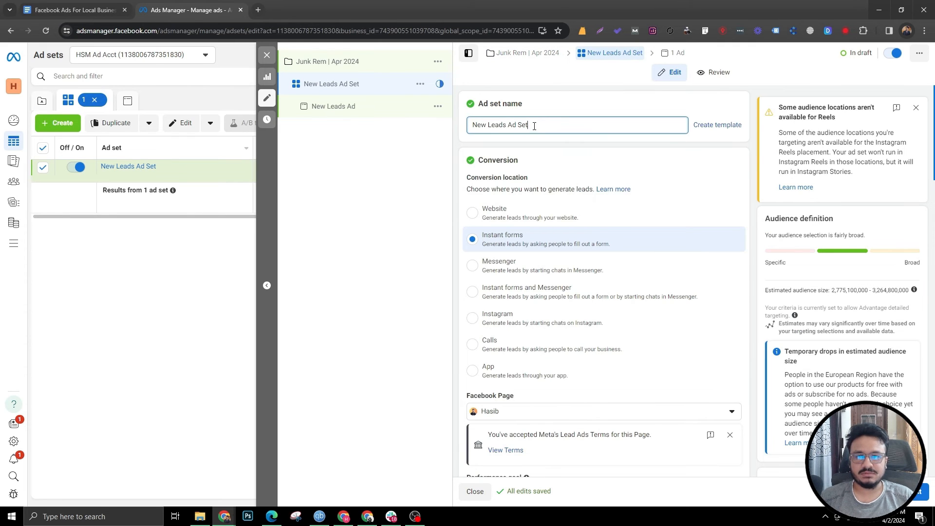
left_click_drag(534, 127, 472, 126)
type("Manual Placement")
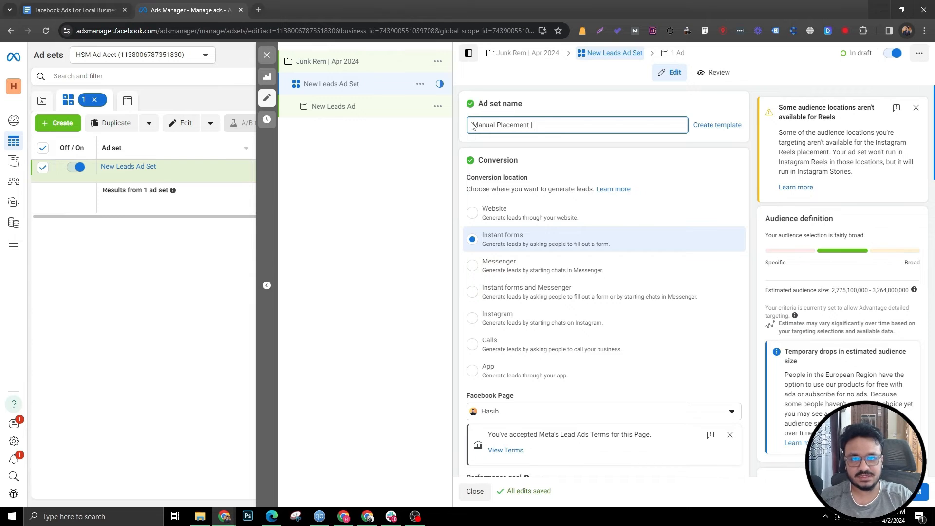
type(" | Pure Cold")
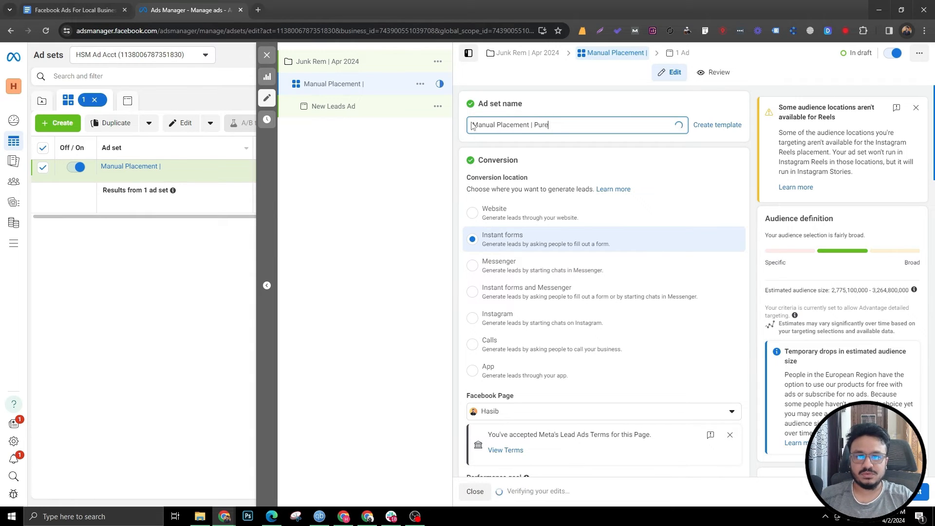
Step: Set the ad set's Facebook Page to Home Service Mastery
left_click(535, 241)
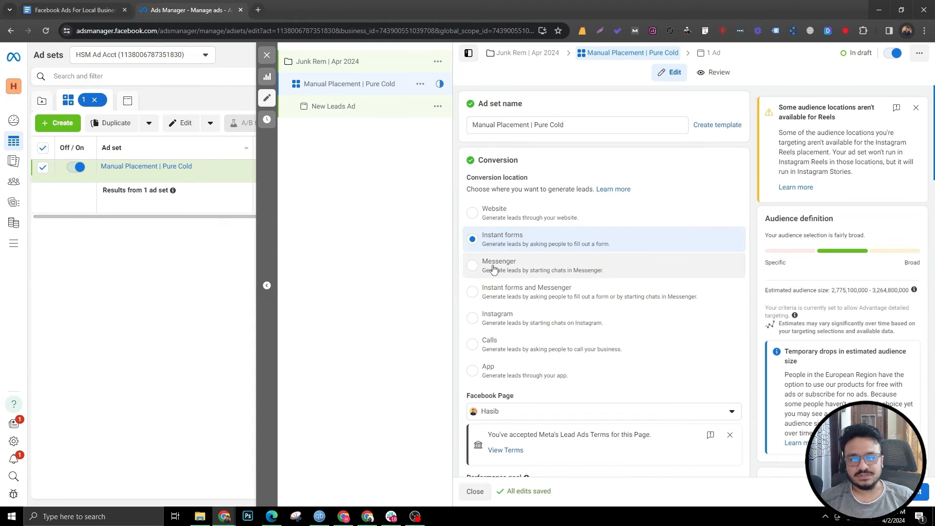
scroll(489, 267, "down", 2)
left_click(613, 314)
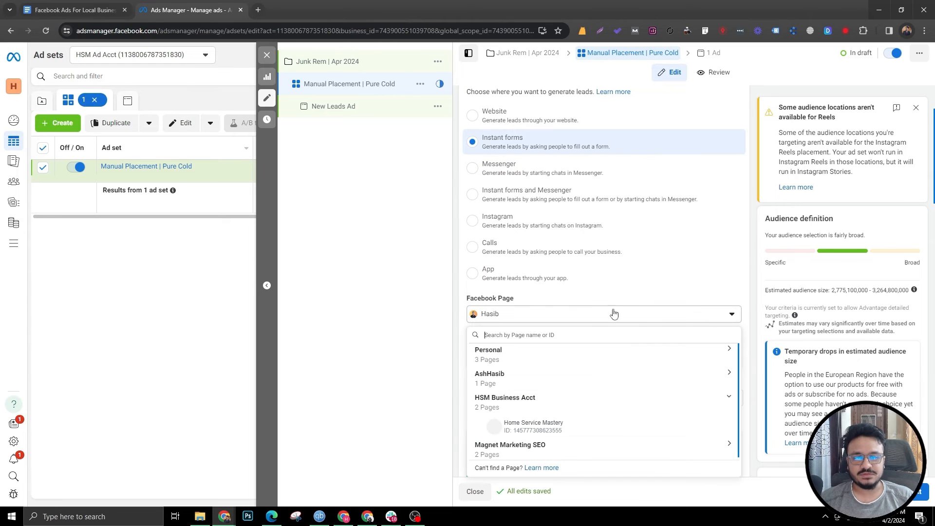
left_click(522, 424)
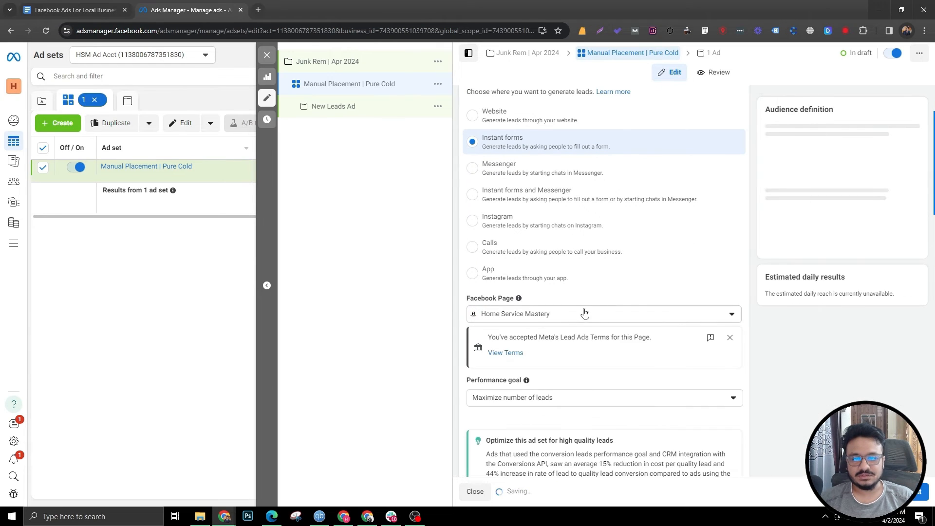
Step: Open the page's Lead Ad Terms in a new tab to read them, then close that tab
scroll(568, 344, "down", 2)
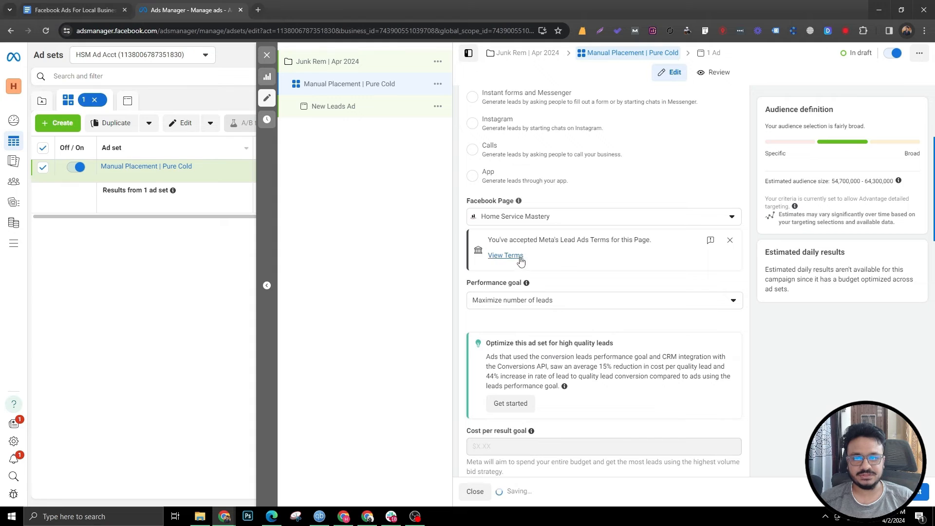
left_click(516, 255)
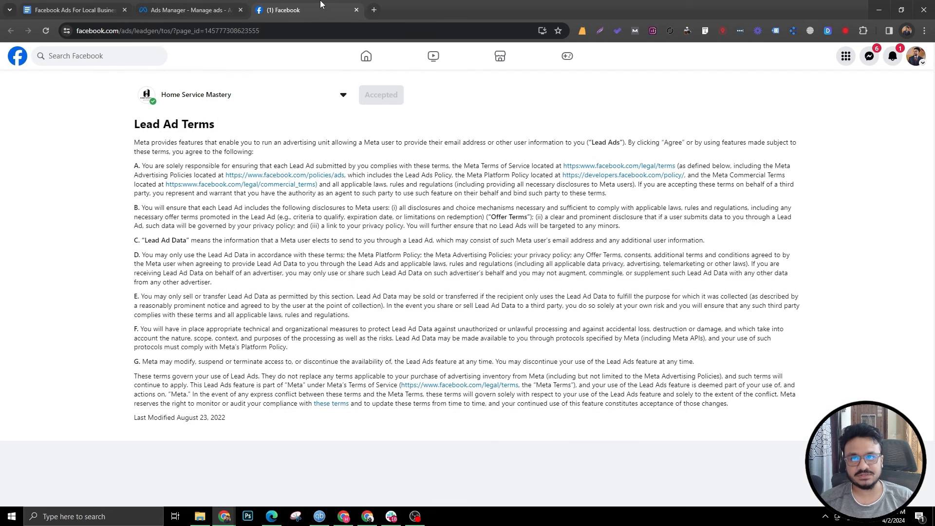
middle_click(321, 3)
Step: Replace the Bangladesh location with Los Angeles County, California in the audience controls
scroll(728, 219, "down", 3)
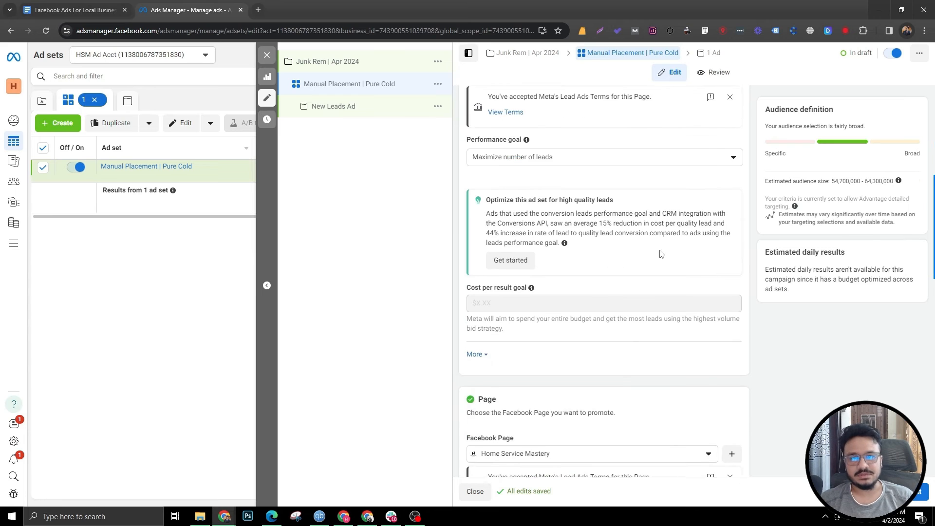
scroll(728, 219, "up", 2)
left_click(730, 190)
scroll(513, 314, "down", 2)
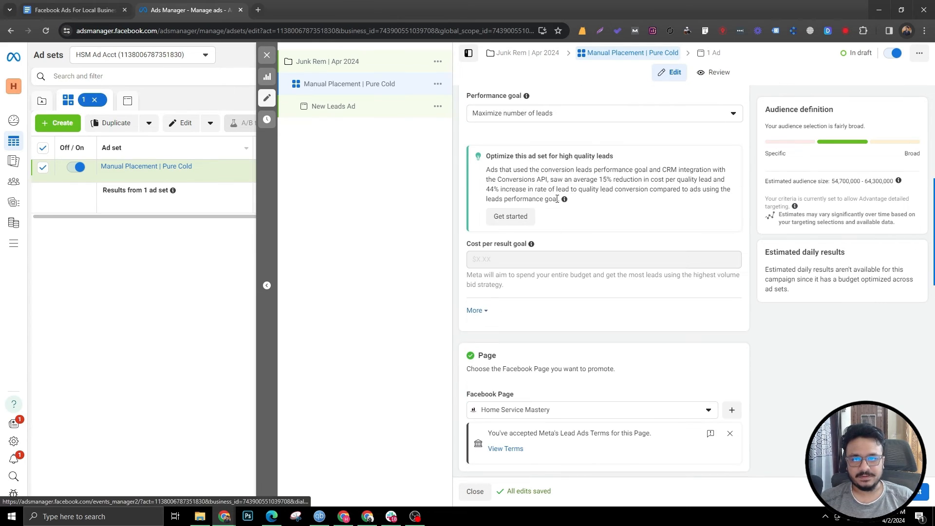
scroll(491, 289, "down", 3)
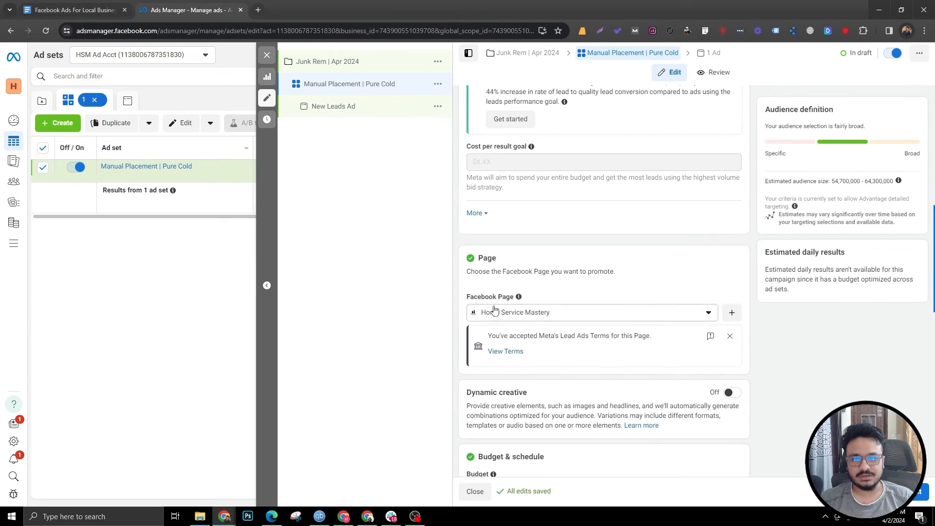
scroll(557, 303, "down", 4)
scroll(543, 329, "down", 3)
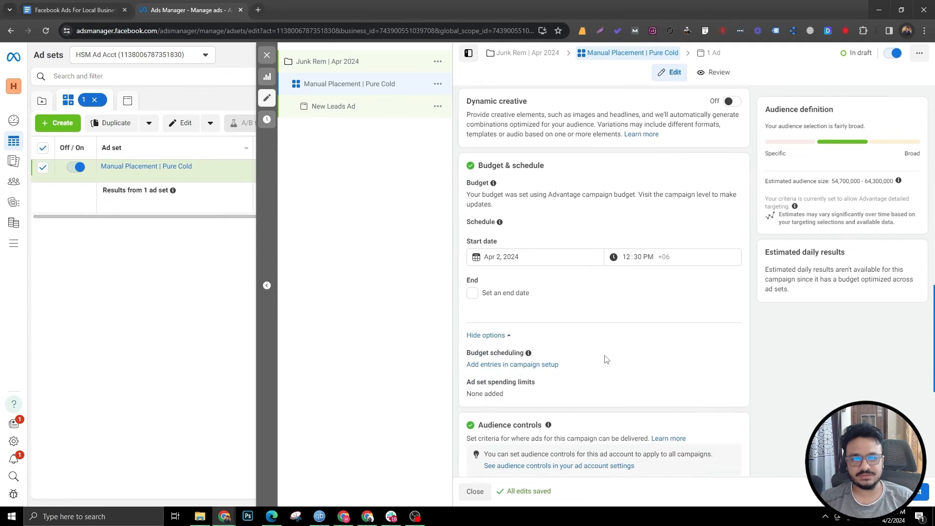
scroll(542, 329, "down", 1)
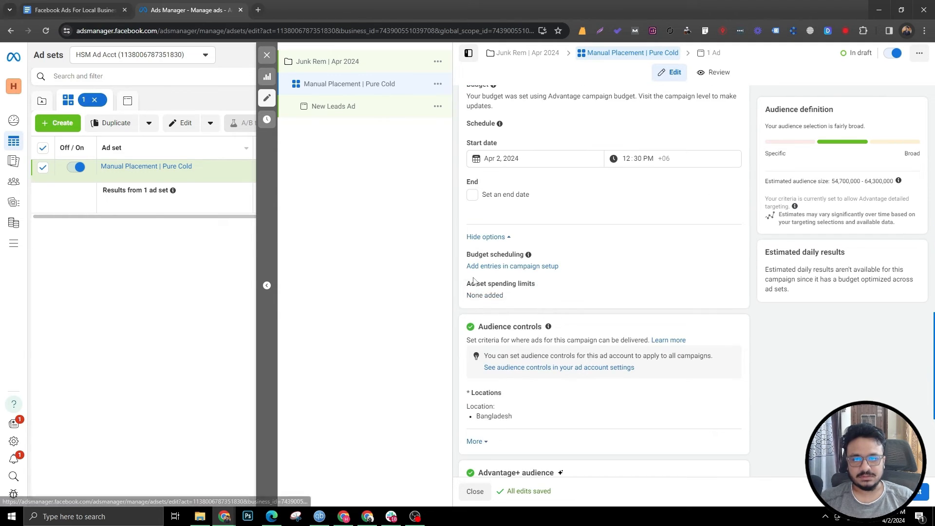
scroll(478, 310, "down", 2)
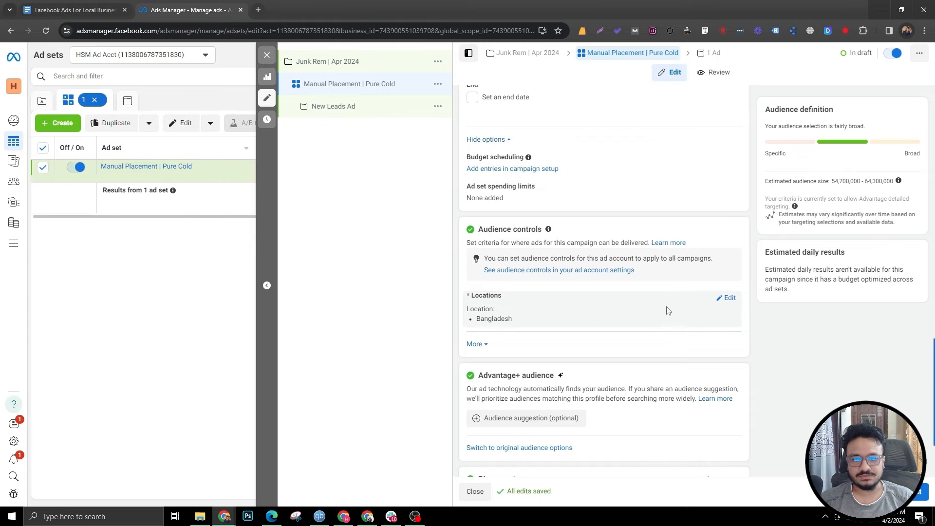
left_click(727, 298)
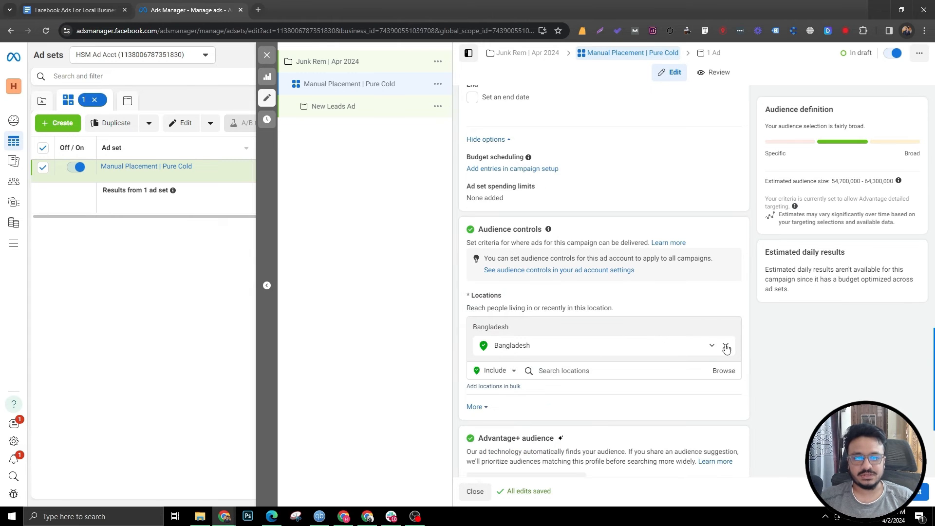
left_click(726, 346)
left_click(580, 352)
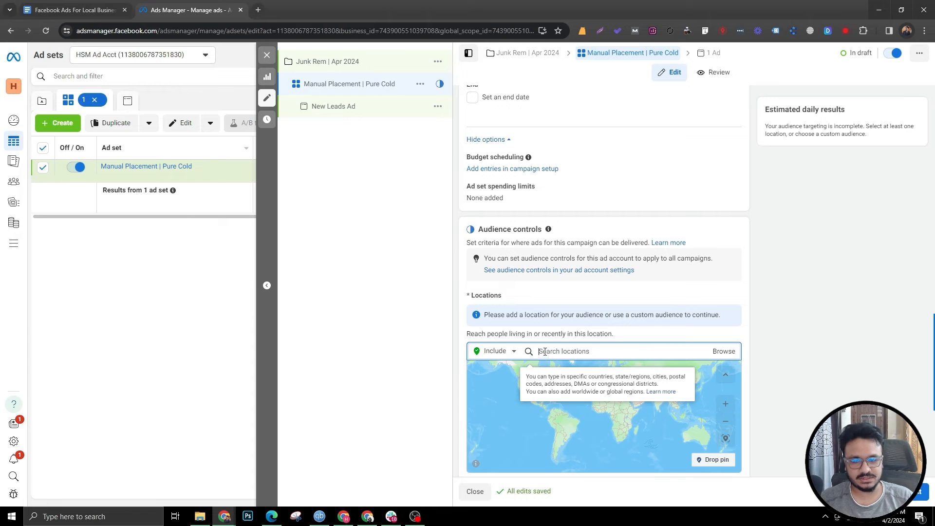
type("u")
type("os Ange")
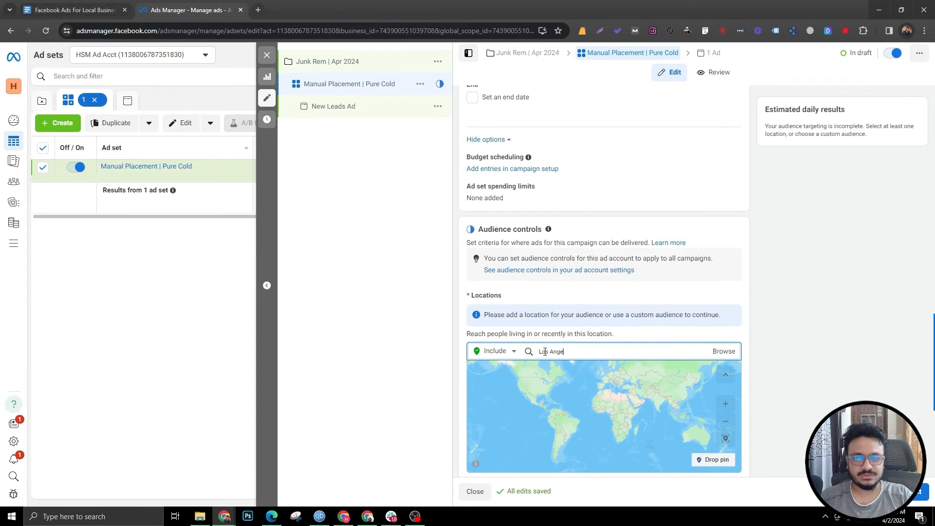
type("les County")
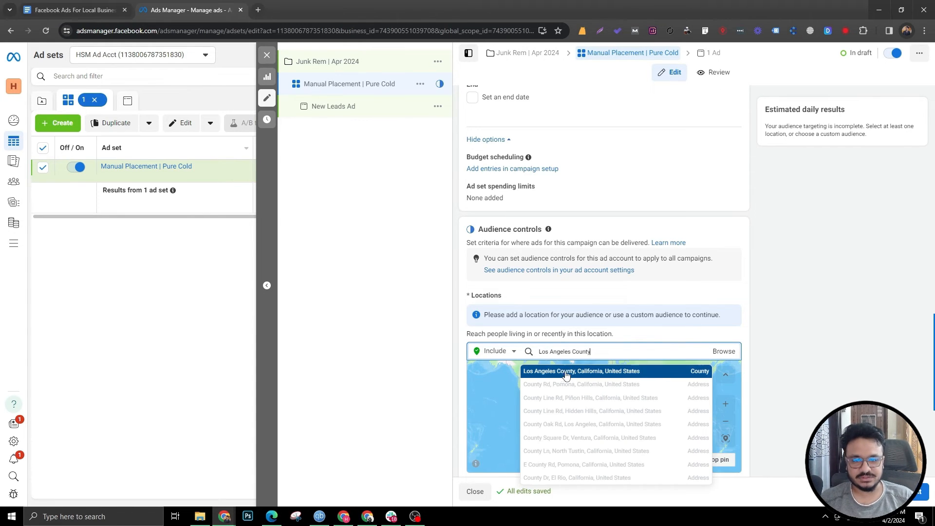
left_click(566, 372)
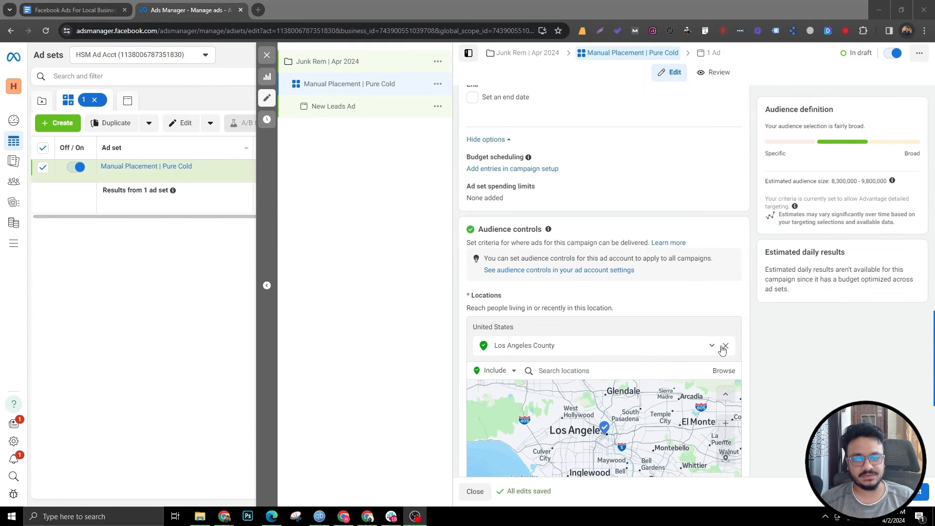
Step: Remove Los Angeles County and add Los Angeles County back as the location
left_click(725, 345)
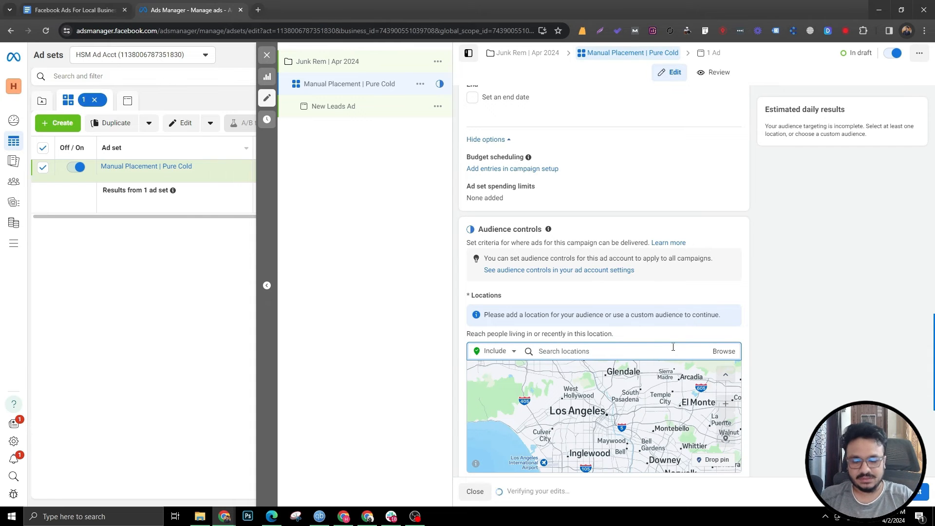
type("Los")
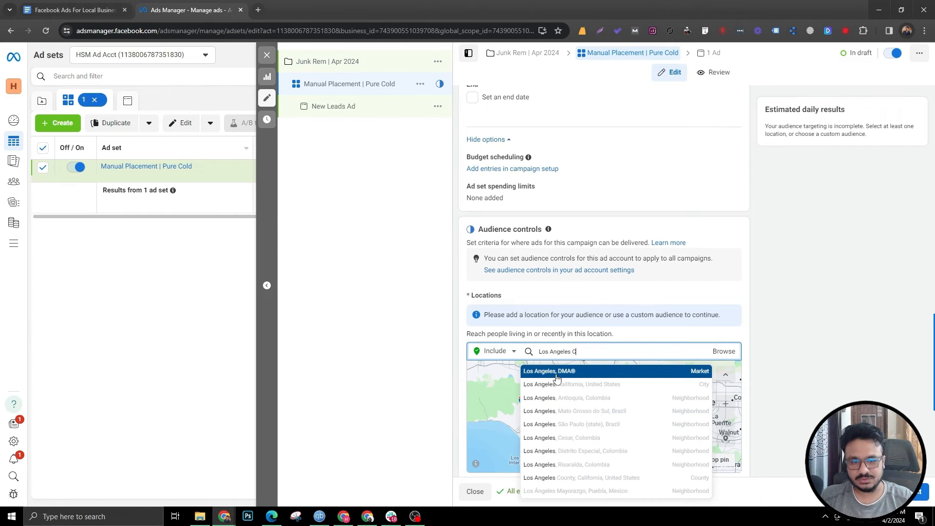
type("Angeles County")
left_click(558, 372)
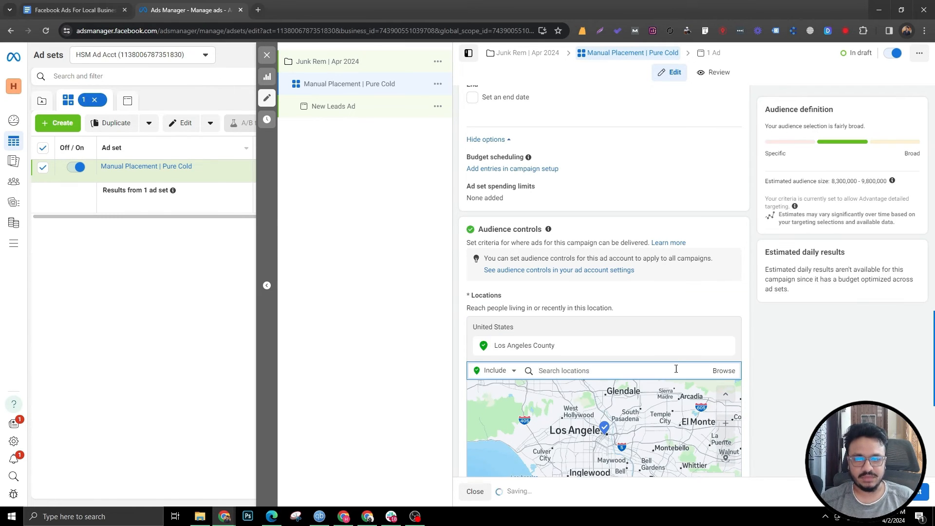
Step: Open the audience suggestion's detailed targeting and add Household income: top 5% of ZIP codes (US)
scroll(584, 292, "down", 4)
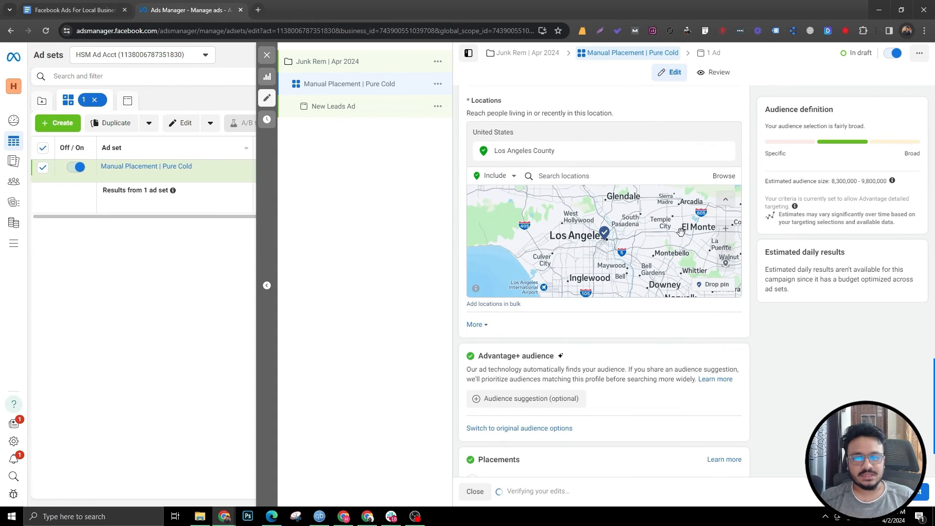
left_click(507, 399)
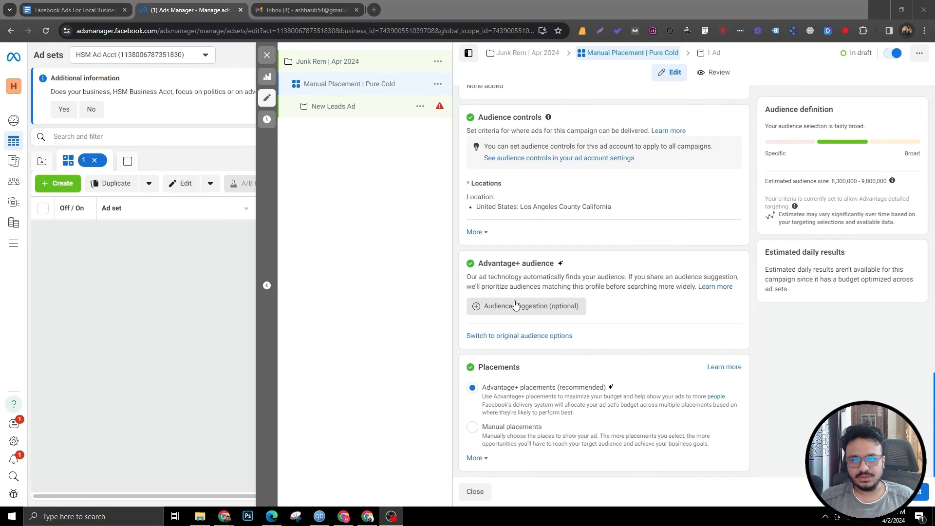
left_click(508, 305)
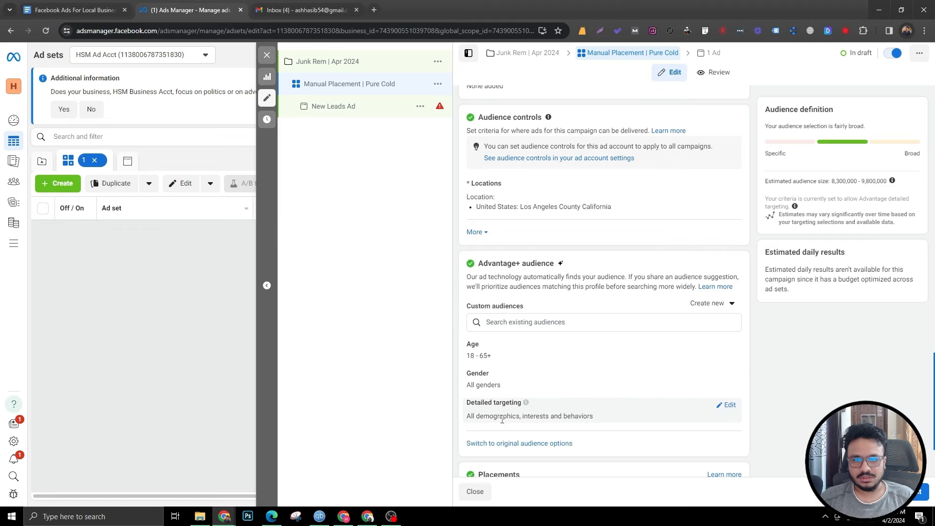
left_click(725, 405)
scroll(530, 369, "down", 3)
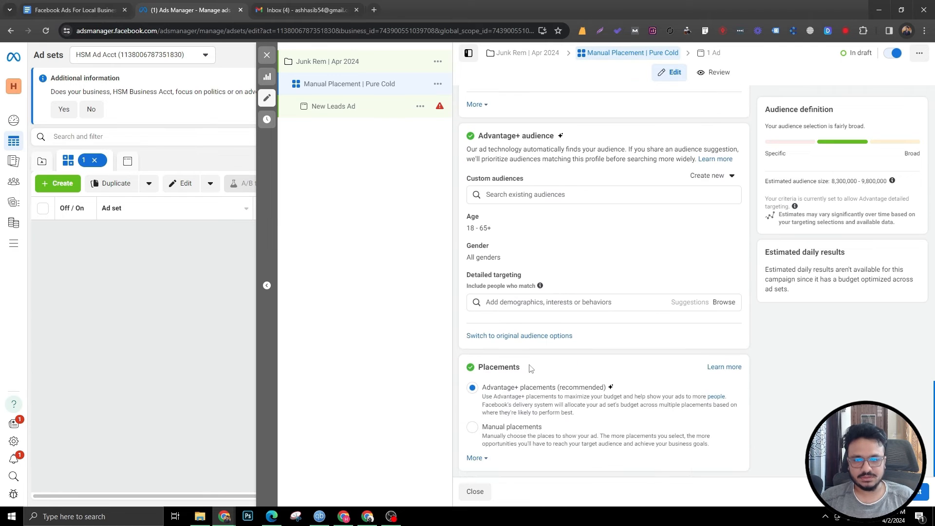
left_click(527, 302)
type("INcome")
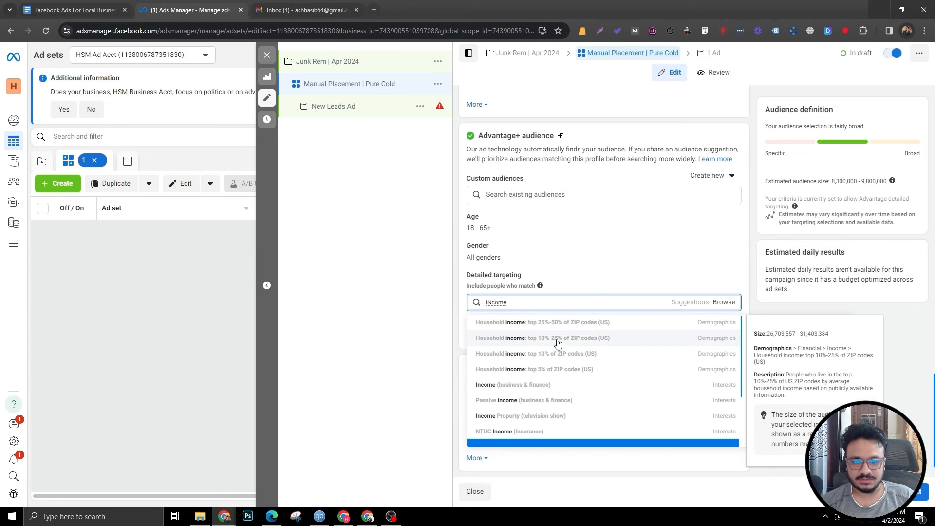
left_click(555, 369)
Step: Add Household income: top 10%-25% and top 10% of ZIP codes (US) to the detailed targeting
type("In")
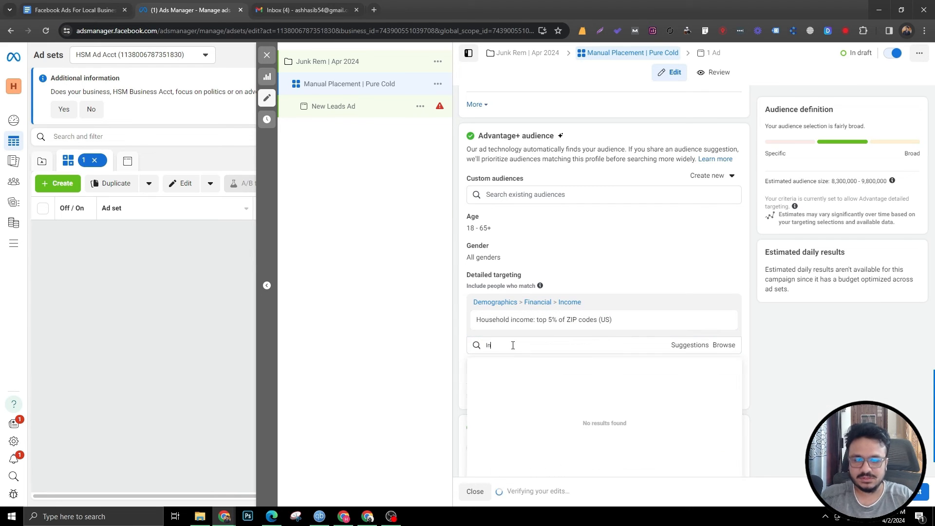
type("come")
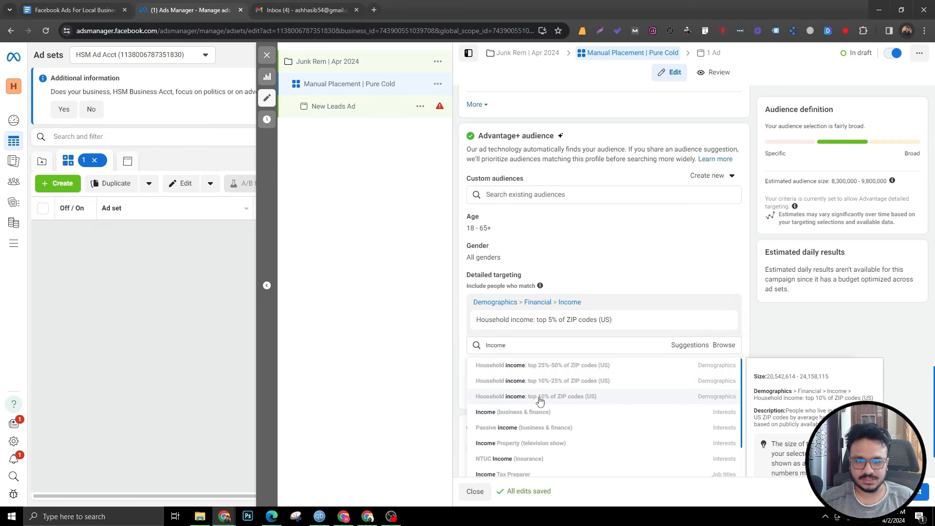
left_click(537, 383)
left_click(531, 368)
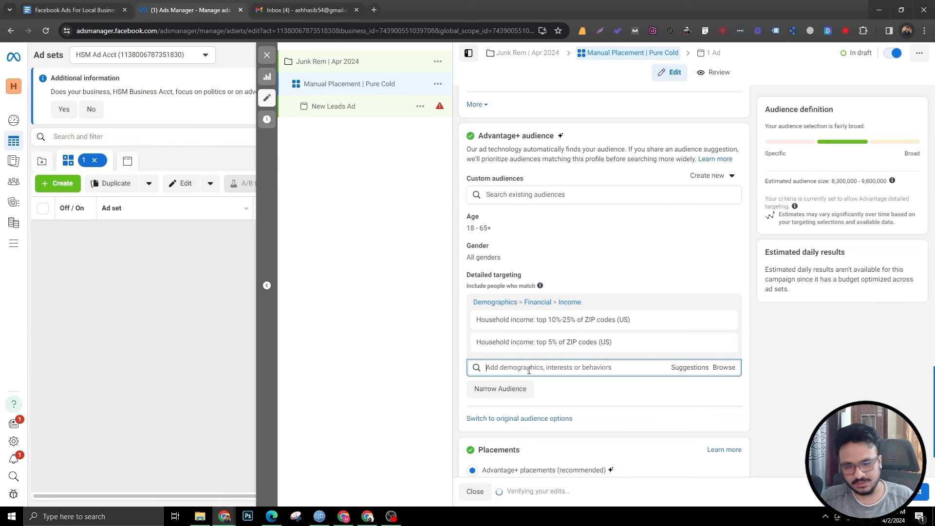
type("Income")
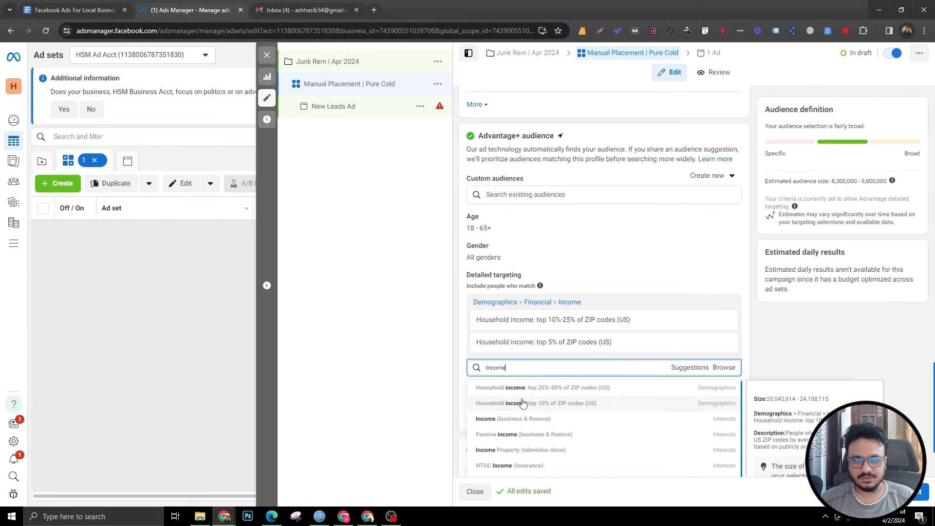
left_click(523, 404)
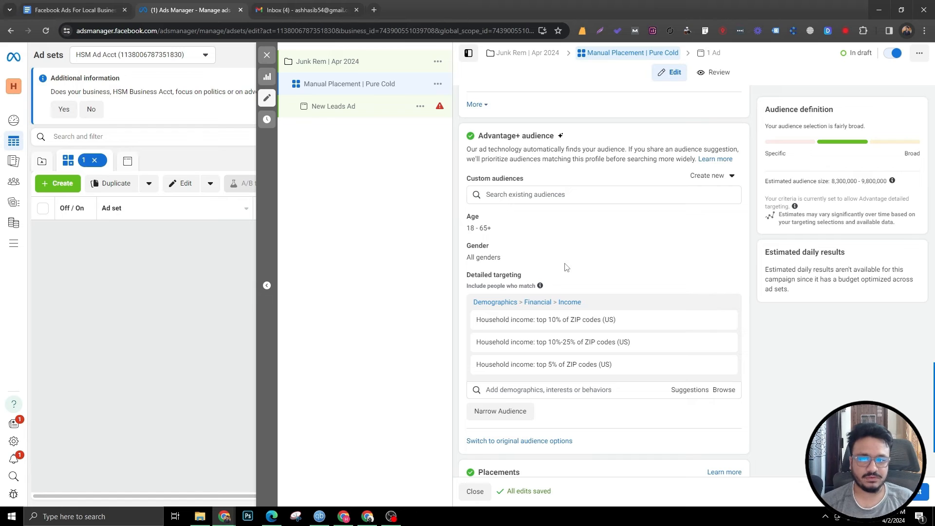
Step: Set the audience's minimum age to 24
mouse_move(506, 321)
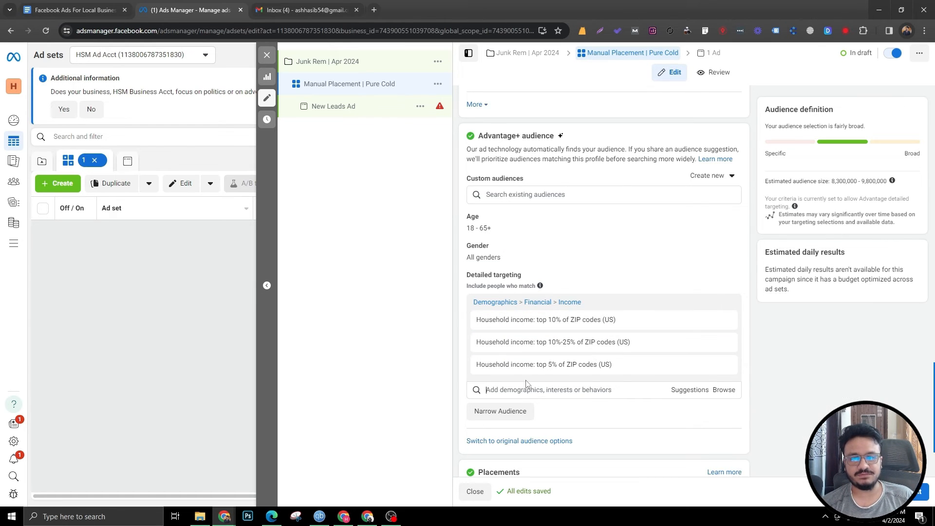
scroll(618, 273, "up", 2)
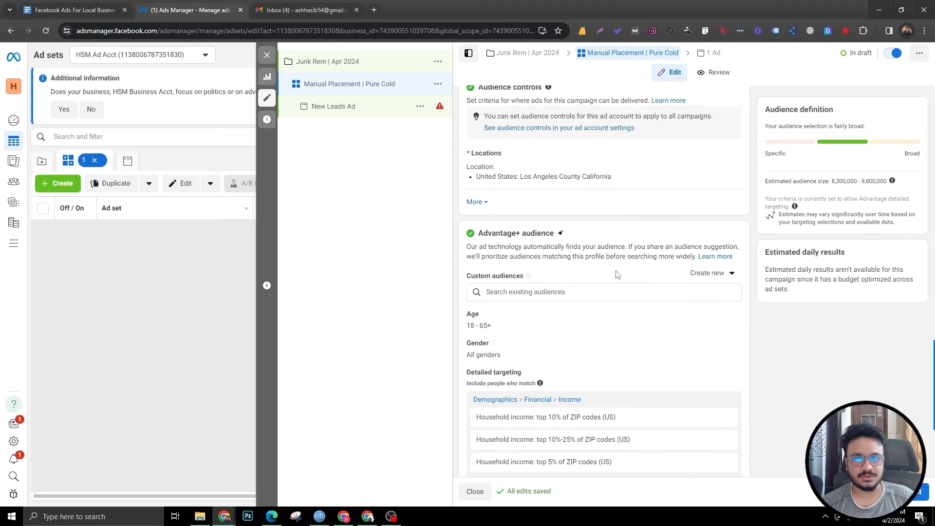
scroll(616, 273, "down", 4)
scroll(484, 294, "up", 2)
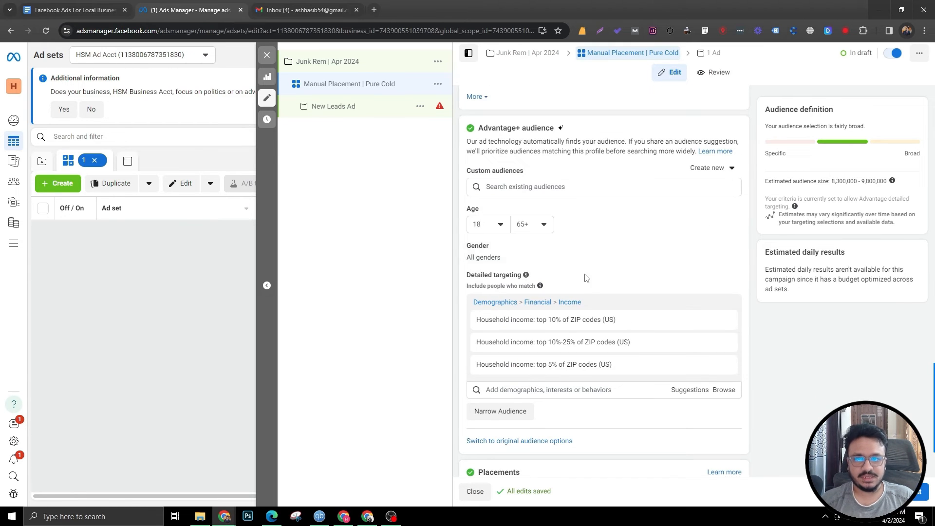
left_click(482, 226)
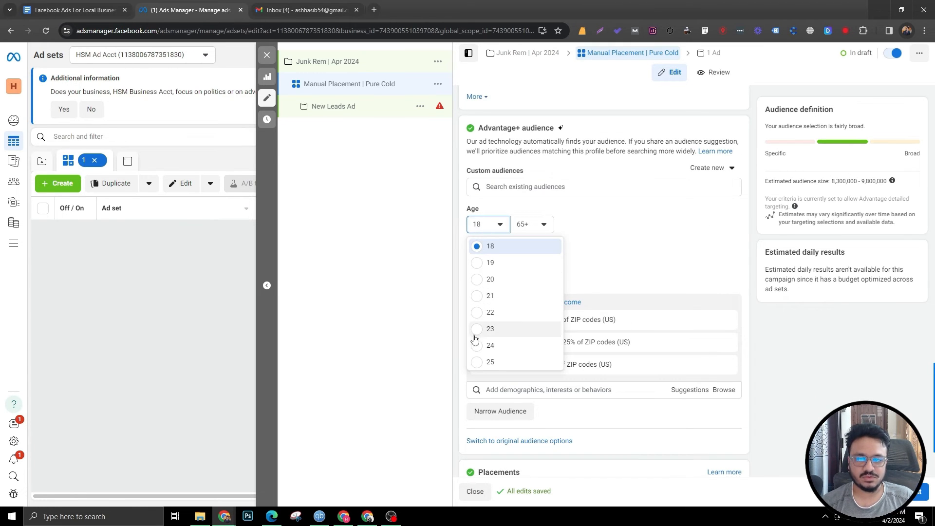
left_click(489, 345)
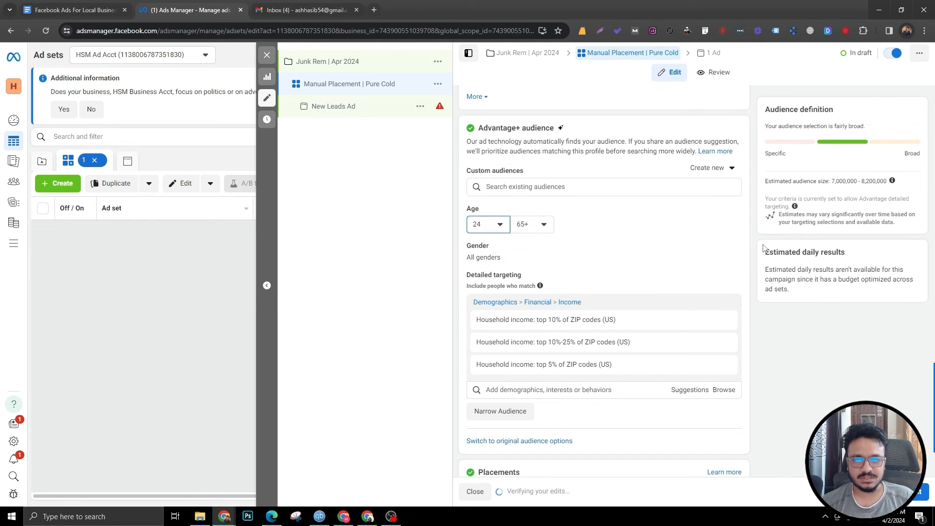
Step: Switch the ad set's placements to Manual placements
scroll(633, 272, "down", 2)
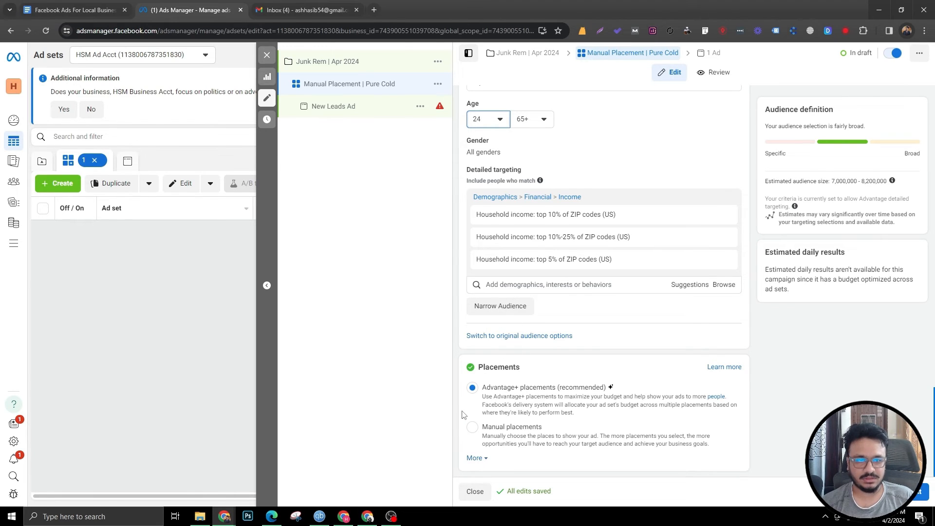
scroll(599, 227, "up", 9)
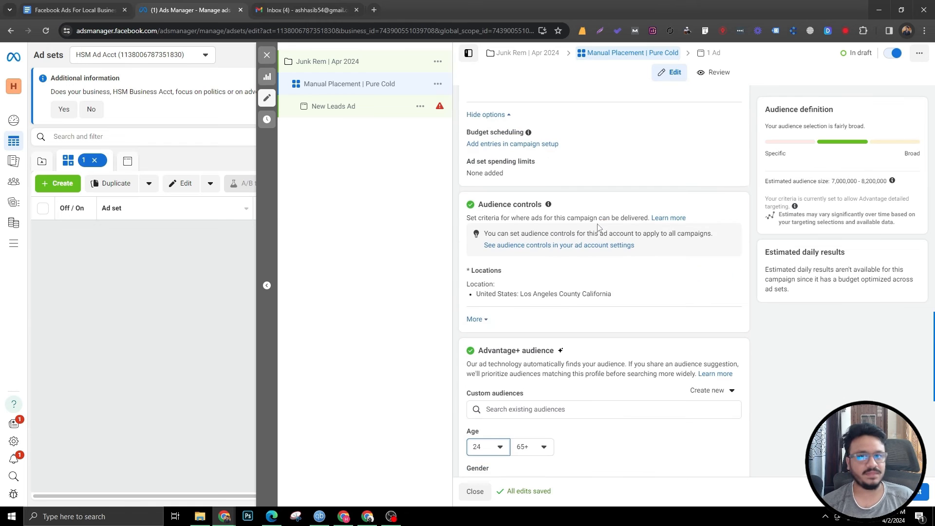
scroll(599, 228, "down", 9)
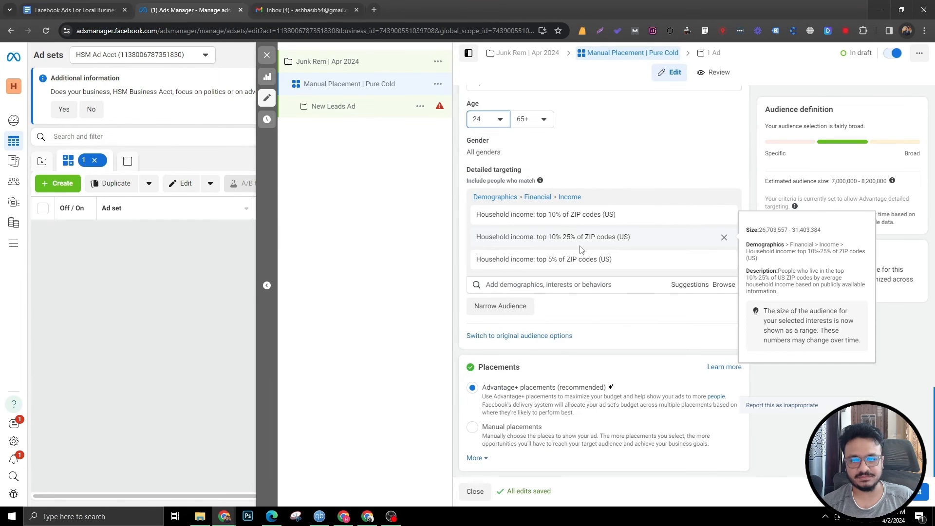
scroll(480, 353, "up", 10)
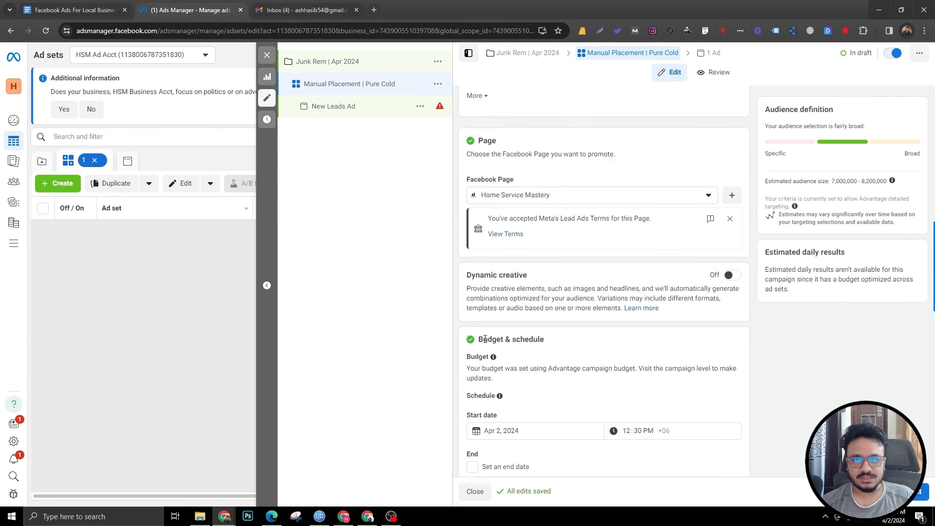
scroll(486, 343, "down", 8)
scroll(486, 343, "down", 2)
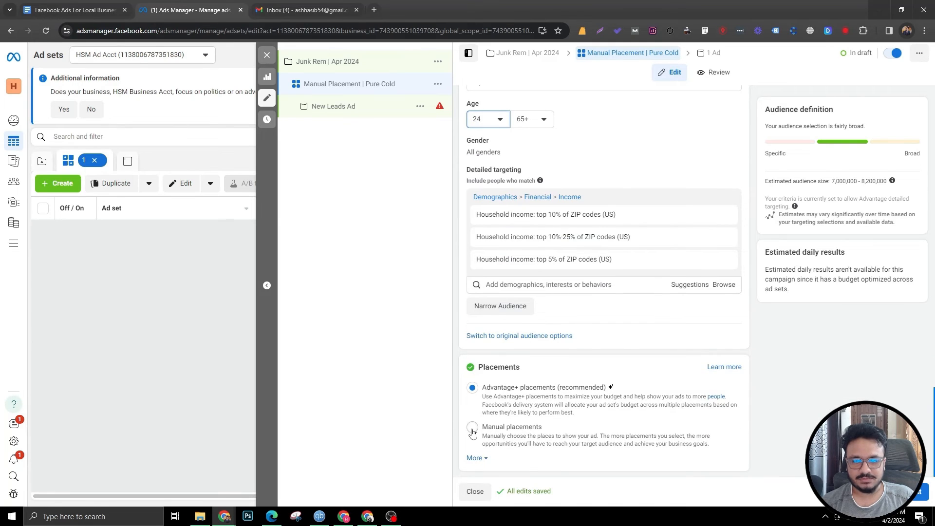
left_click(472, 428)
Step: Deselect Audience network, Facebook Business Explore and Instagram Explore home from the manual placements
scroll(482, 389, "down", 4)
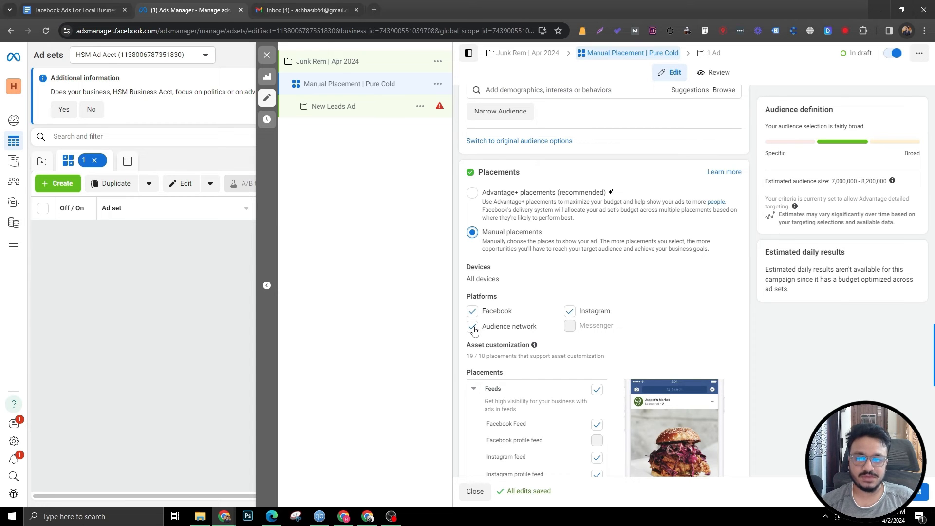
left_click(473, 327)
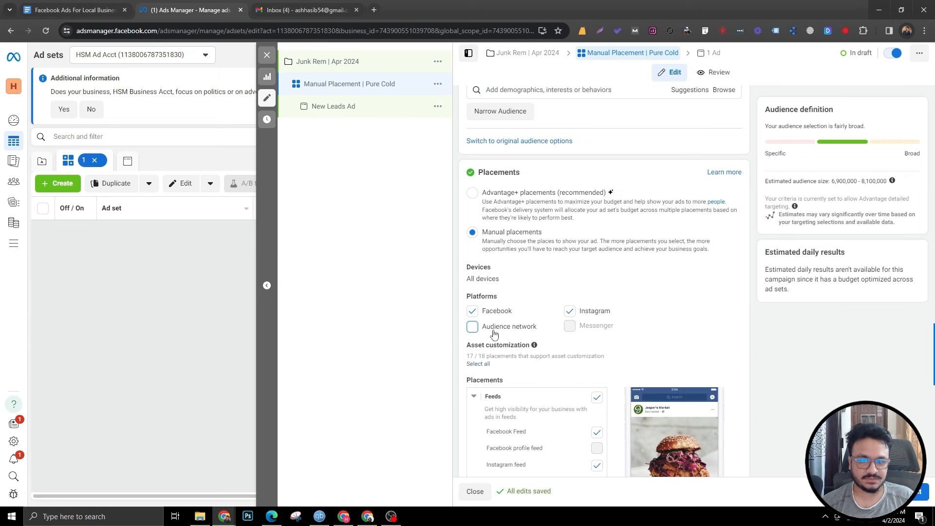
scroll(482, 333, "down", 4)
scroll(535, 322, "up", 3)
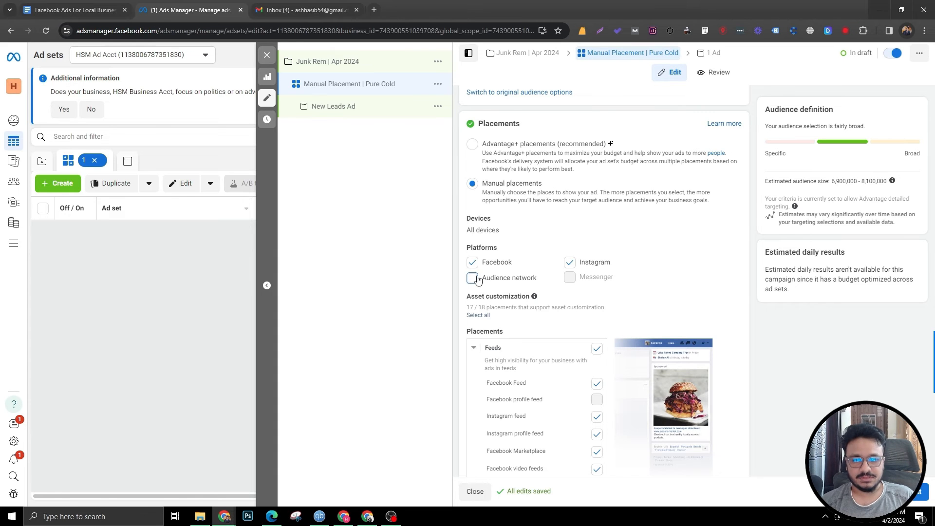
scroll(576, 350, "down", 4)
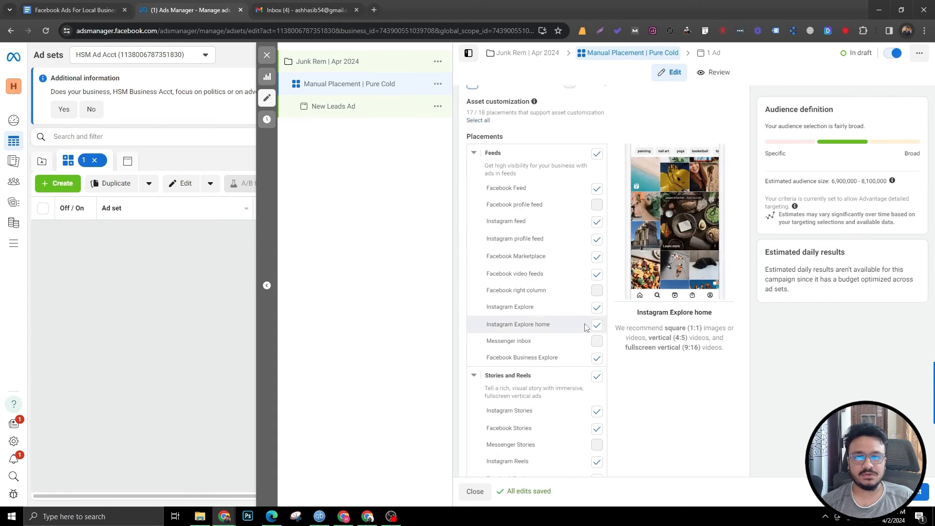
scroll(555, 370, "down", 7)
scroll(548, 364, "up", 12)
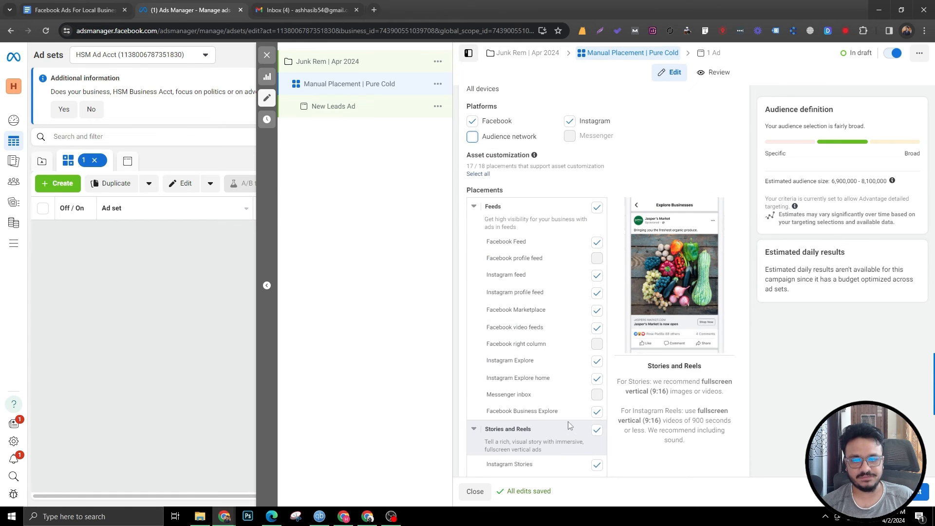
left_click(597, 412)
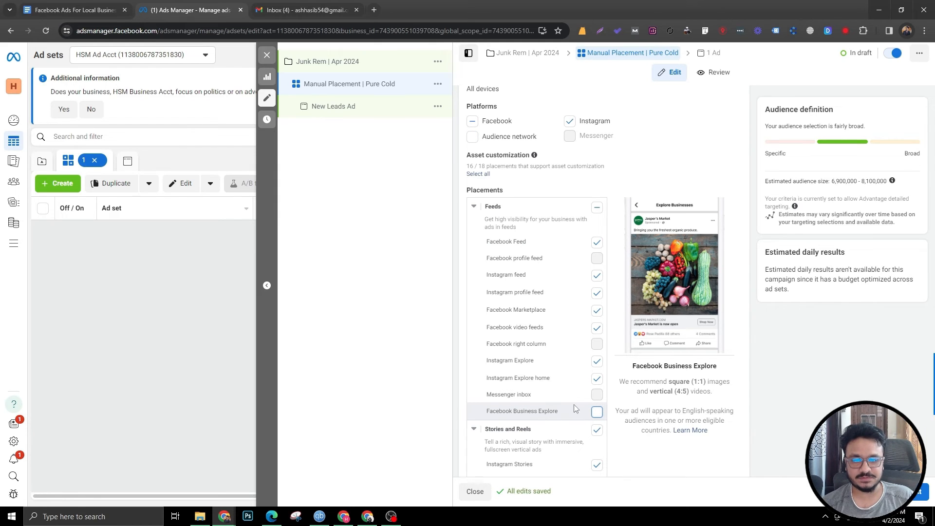
left_click(593, 380)
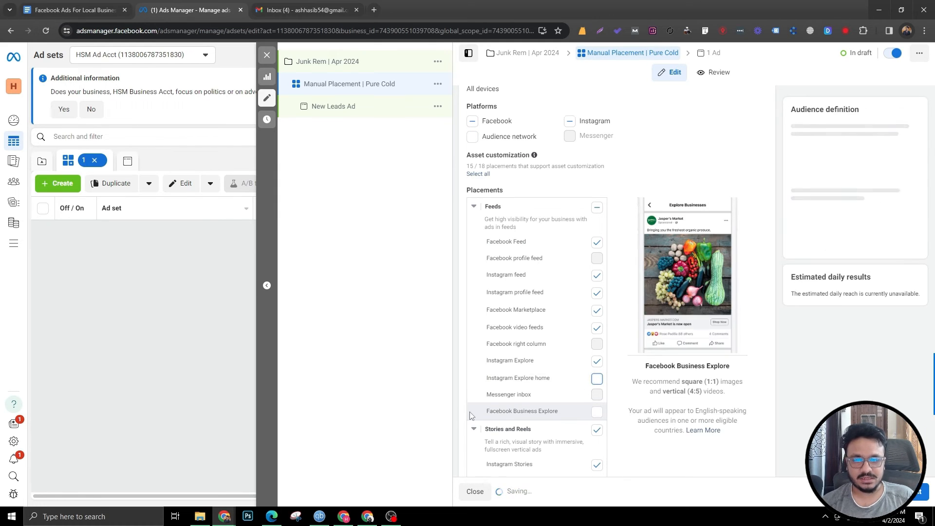
Step: Review the ad set settings from the ad set name through audience and placements
scroll(570, 404, "down", 3)
scroll(568, 412, "down", 5)
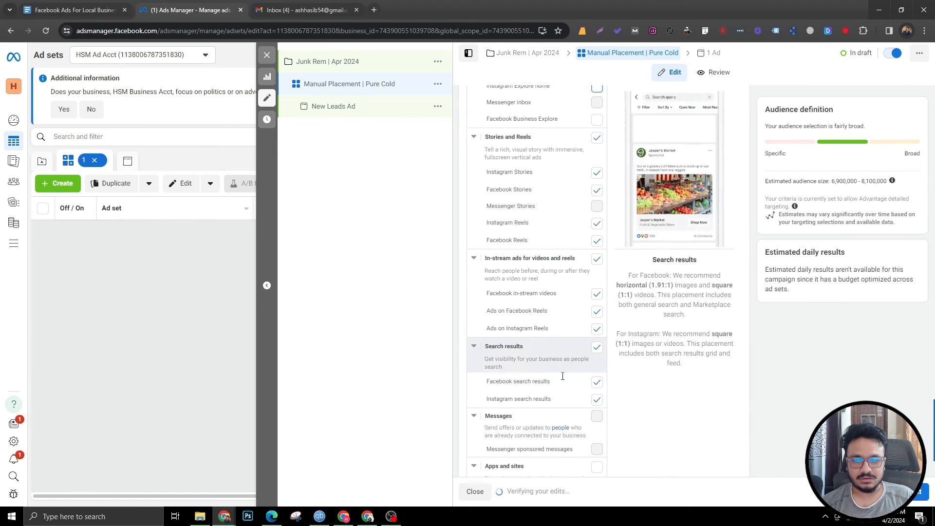
scroll(569, 292, "up", 3)
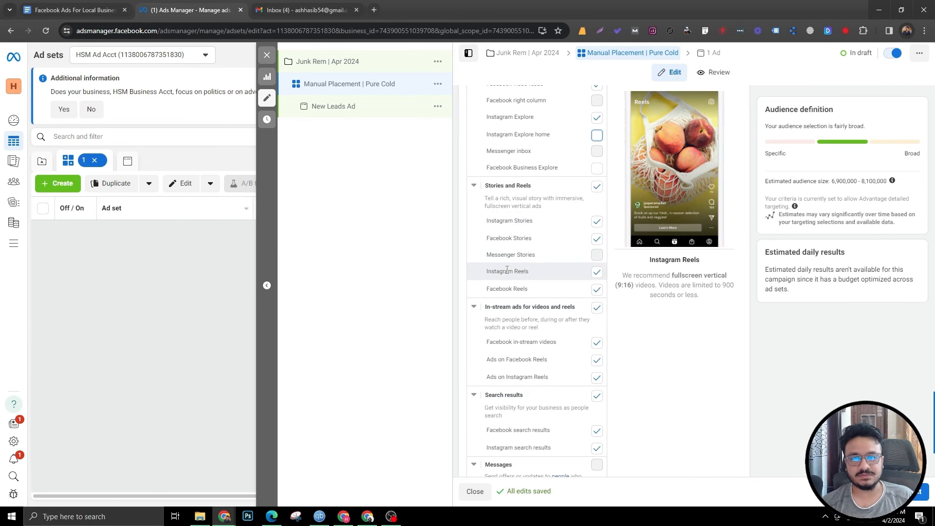
scroll(516, 292, "down", 3)
scroll(523, 263, "up", 15)
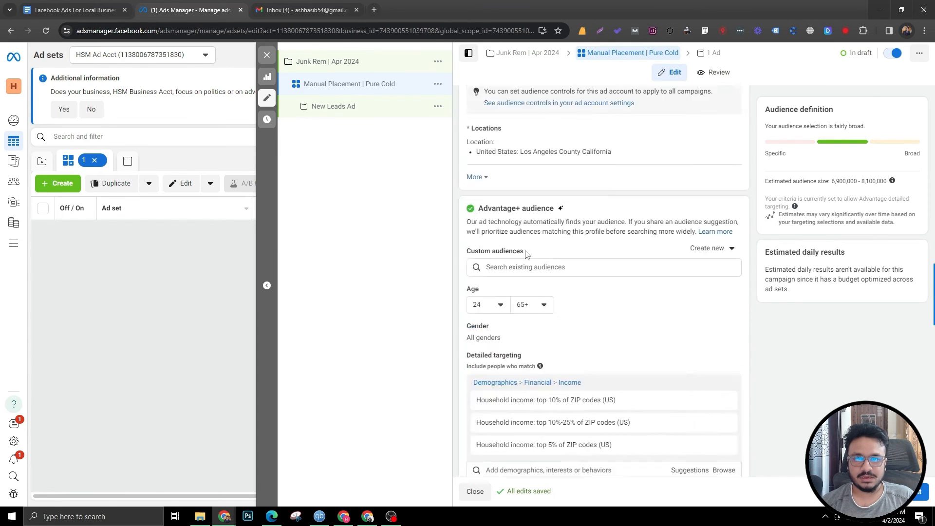
scroll(526, 254, "up", 5)
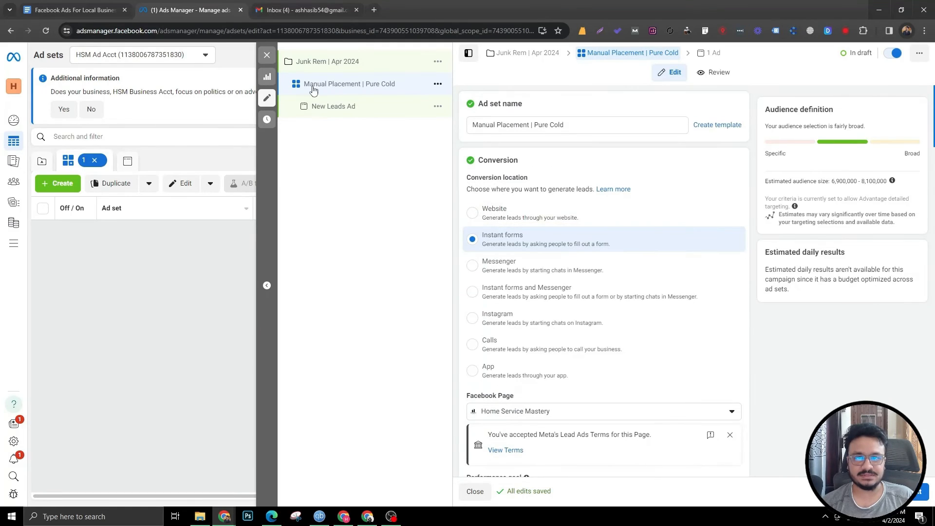
scroll(535, 316, "down", 15)
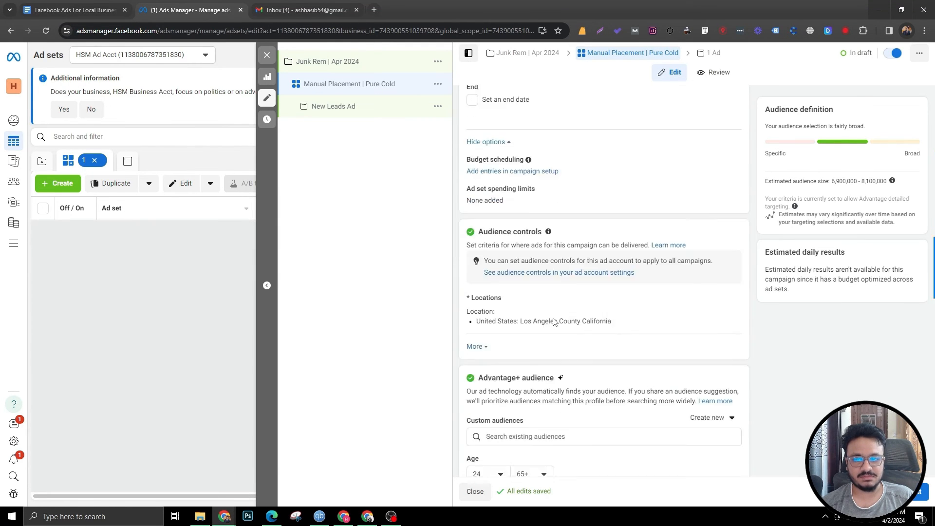
scroll(549, 321, "up", 3)
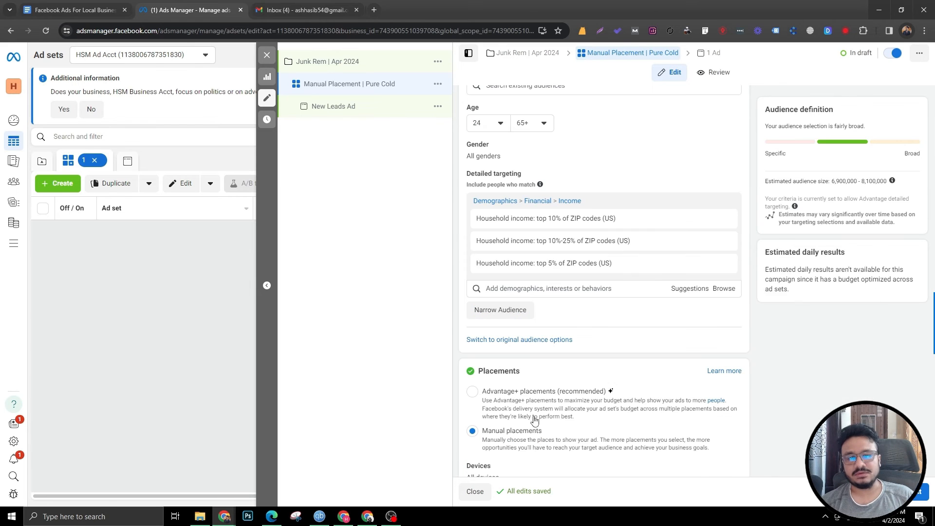
scroll(533, 418, "down", 2)
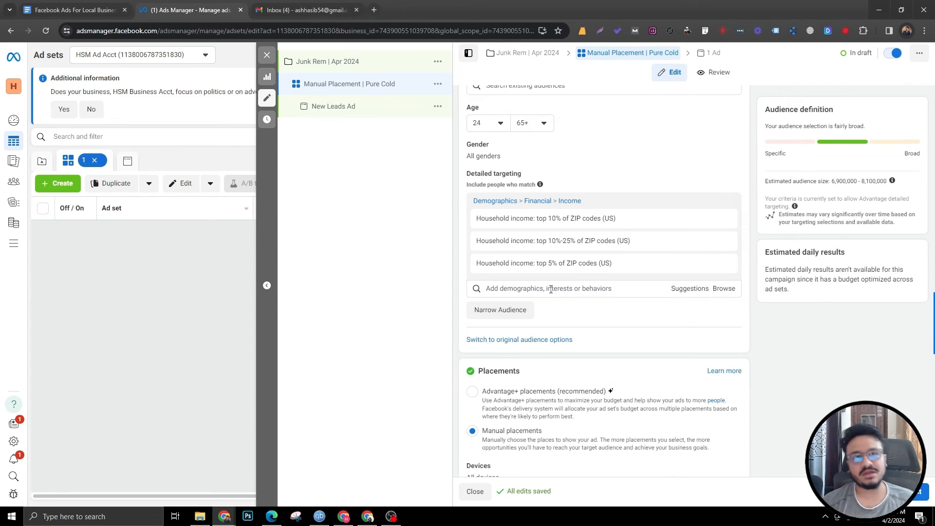
left_click(550, 288)
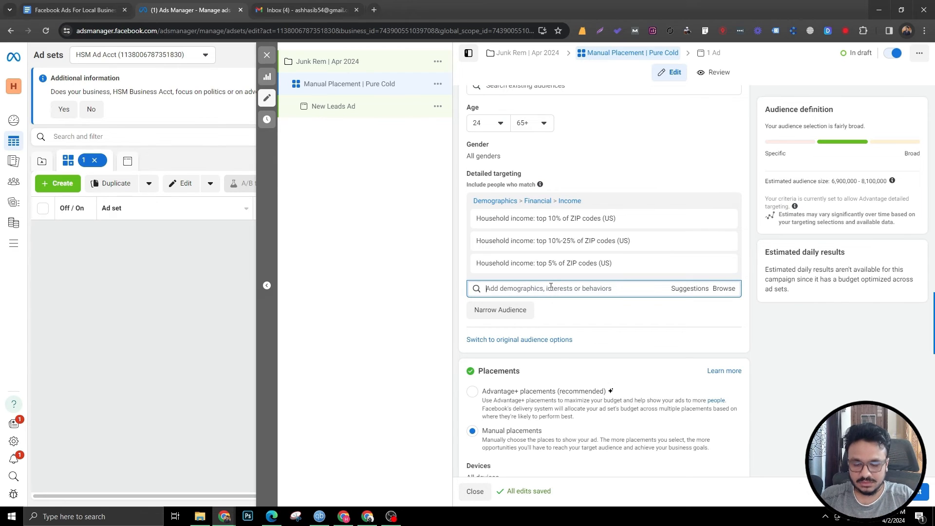
type("Gardening")
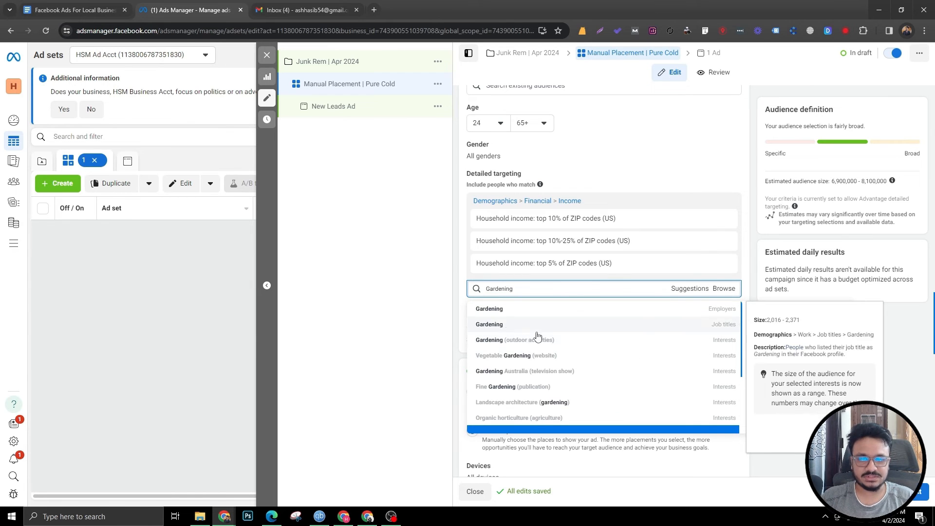
left_click(549, 343)
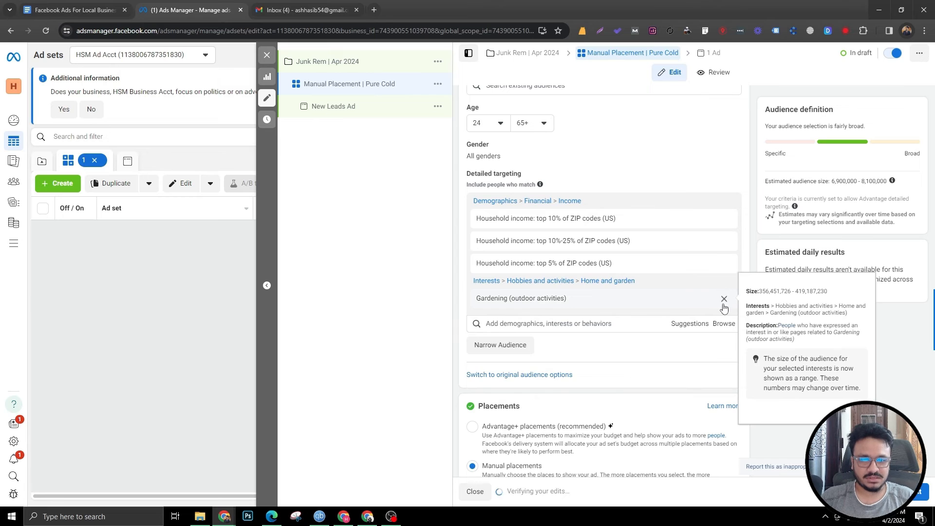
left_click(724, 306)
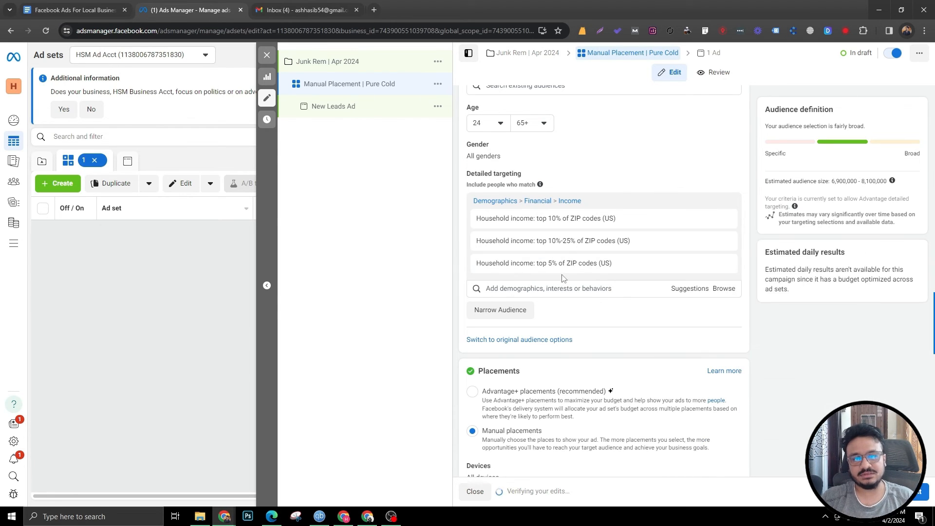
Step: Open the ad under the ad set and rename it Ad 1
scroll(545, 279, "down", 10)
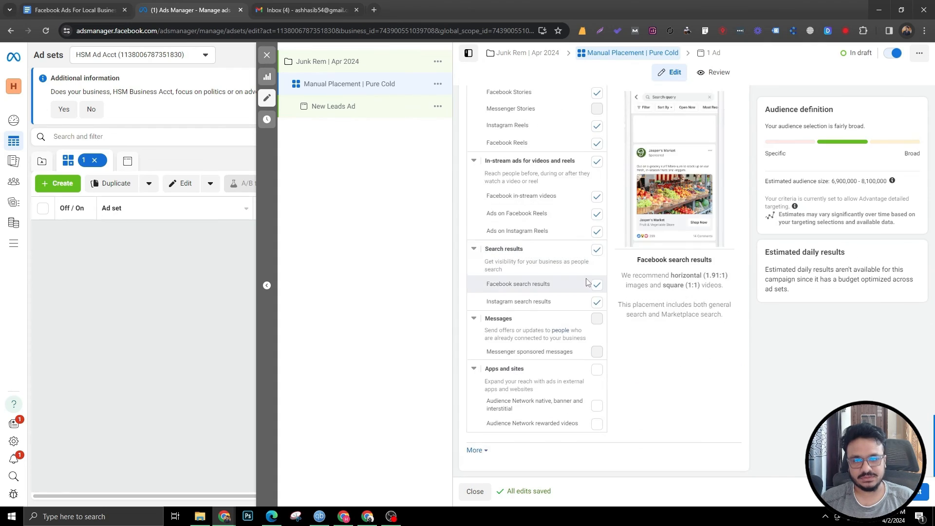
scroll(545, 279, "up", 15)
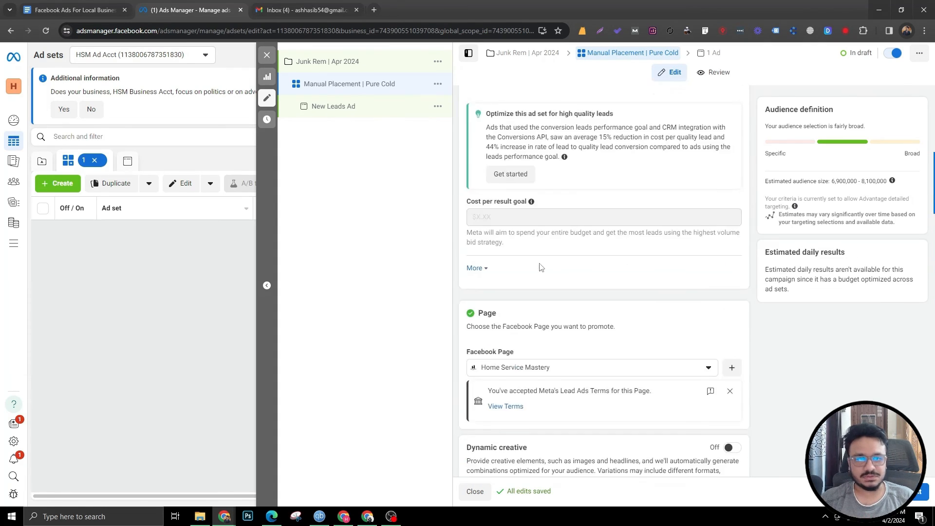
scroll(579, 112, "down", 12)
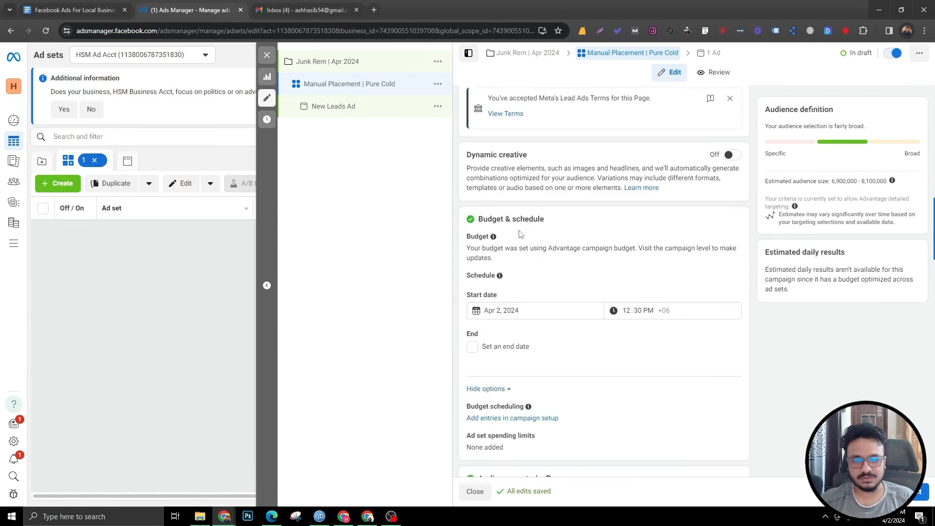
left_click(367, 108)
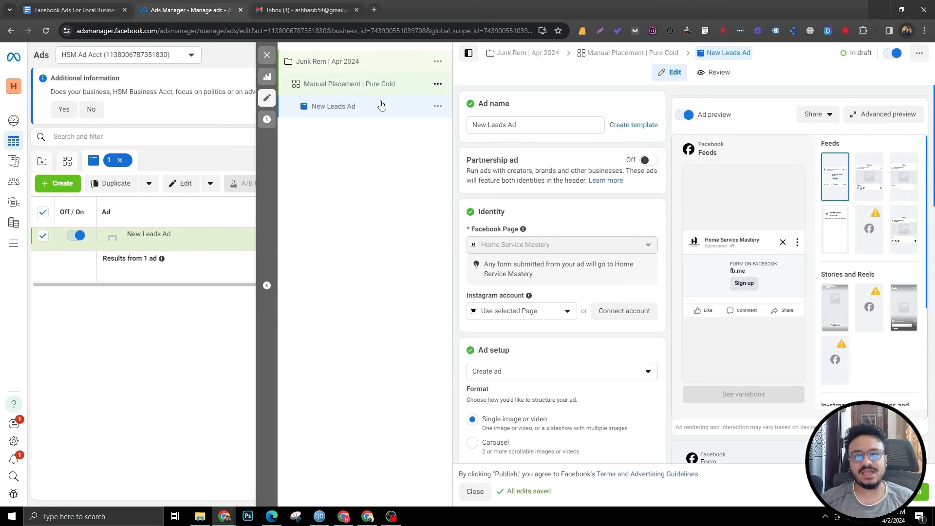
left_click_drag(516, 124, 477, 124)
left_click_drag(512, 124, 474, 124)
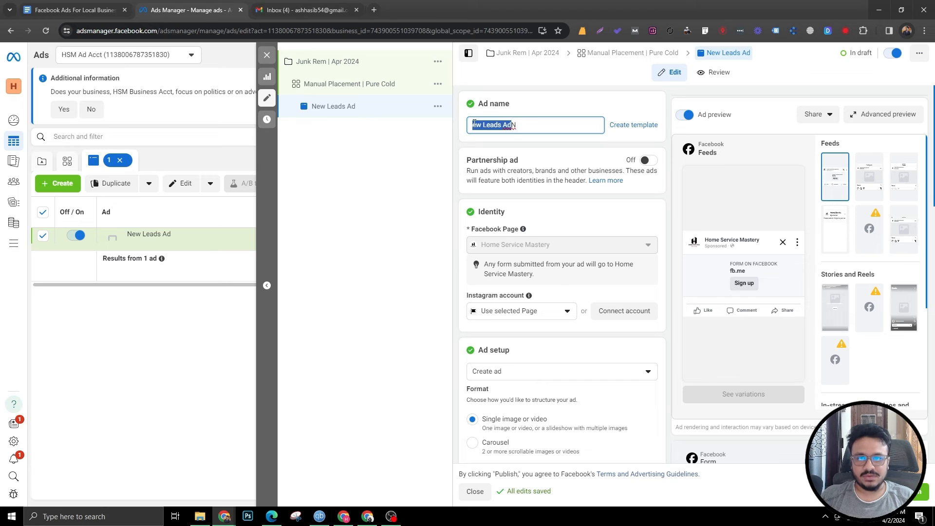
key("ctrl+a")
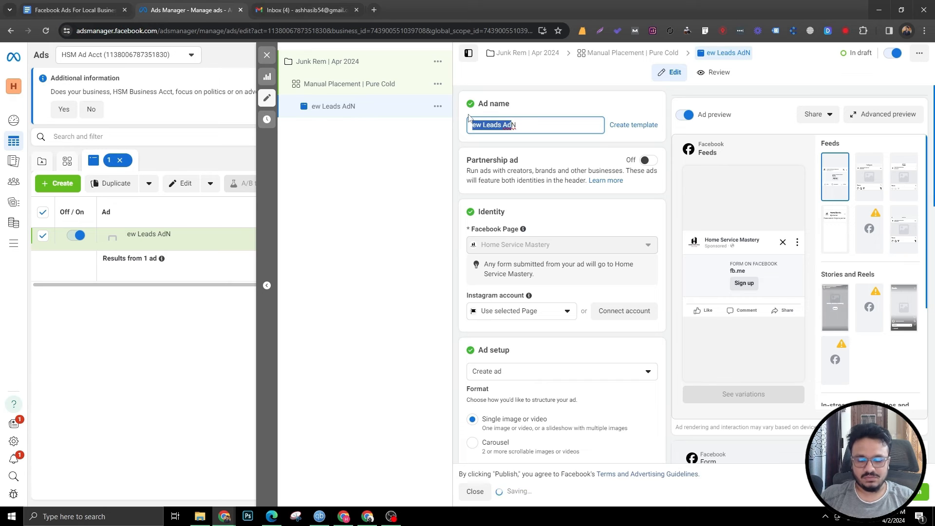
type("Ad 1")
scroll(499, 163, "down", 2)
left_click(504, 214)
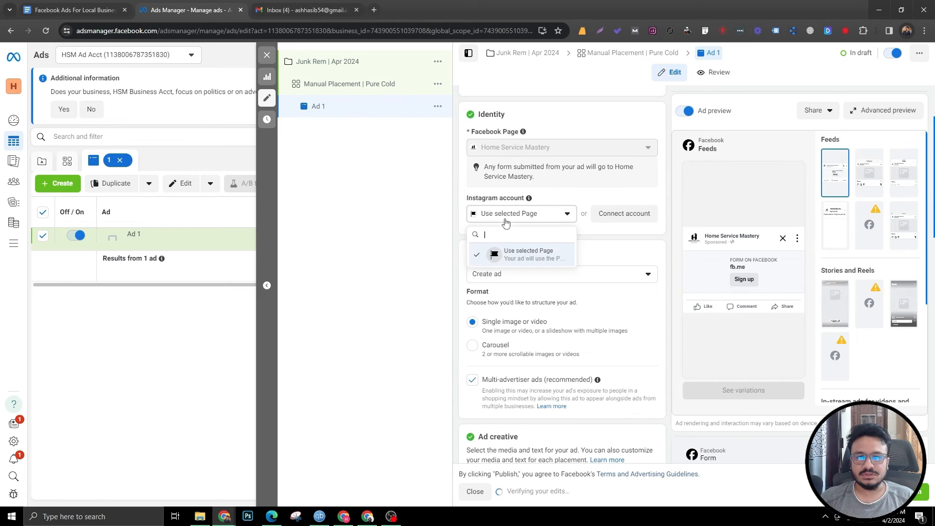
left_click(504, 214)
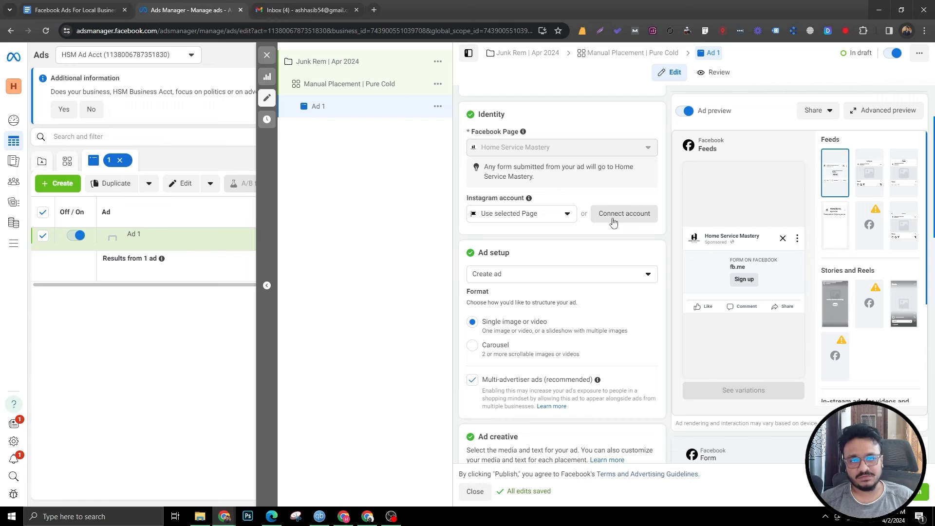
Step: Upload Video.mp4 as the ad's video media and finish the media setup with all optimizations on
scroll(541, 217, "down", 3)
scroll(542, 216, "down", 2)
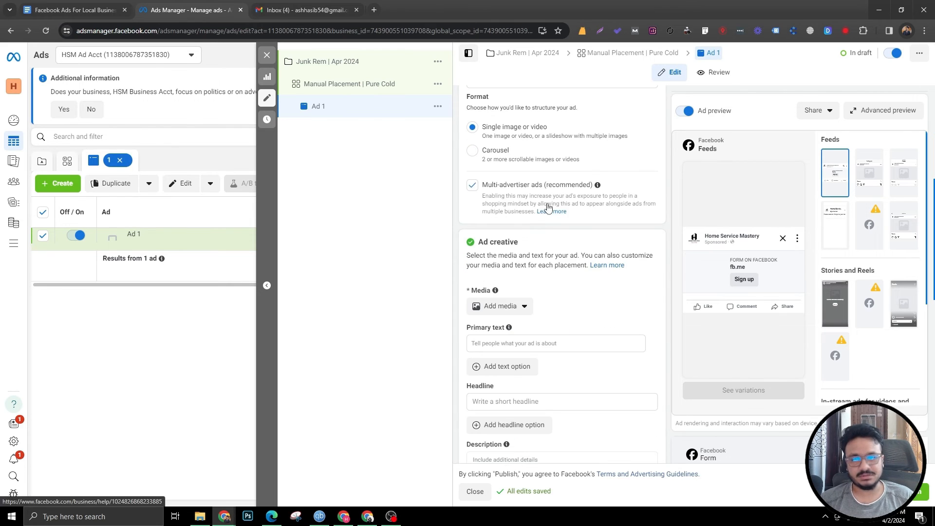
left_click(516, 214)
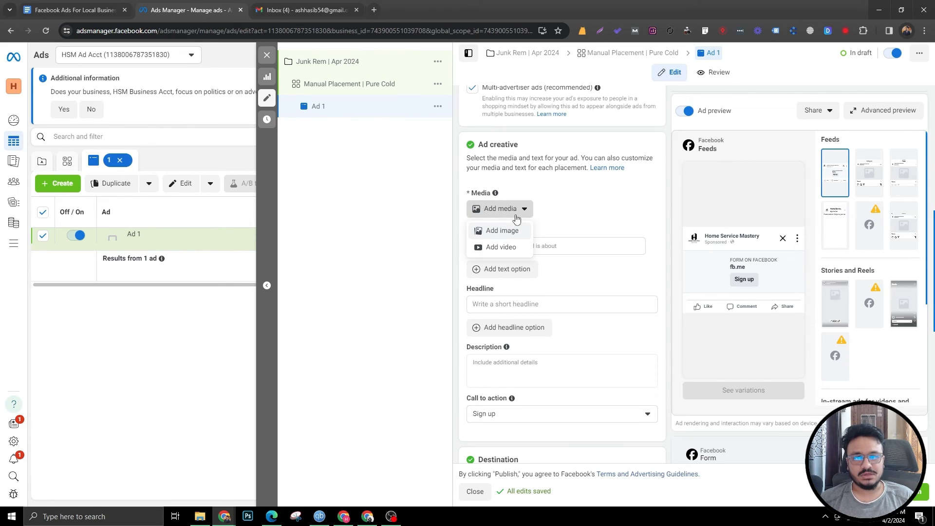
left_click(503, 247)
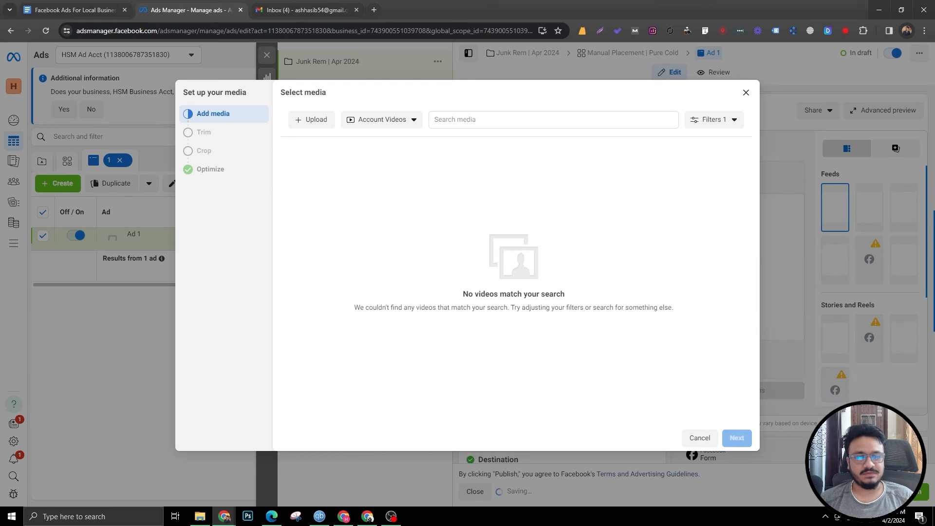
left_click_drag(934, 272, 507, 272)
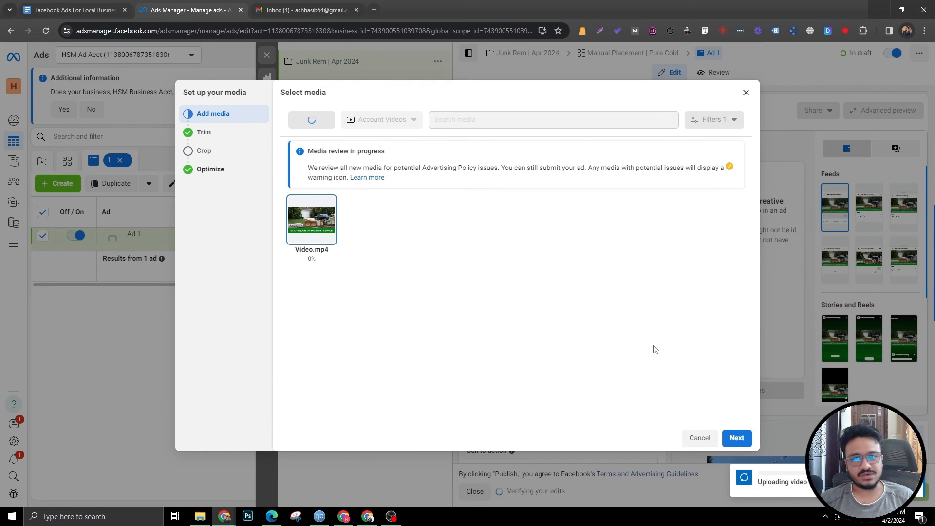
left_click(736, 439)
left_click(736, 441)
left_click(735, 440)
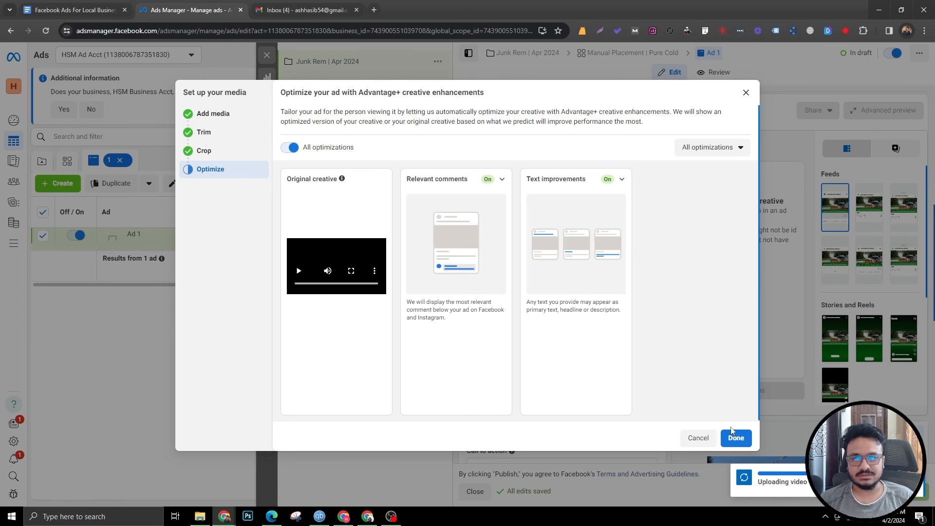
left_click(735, 437)
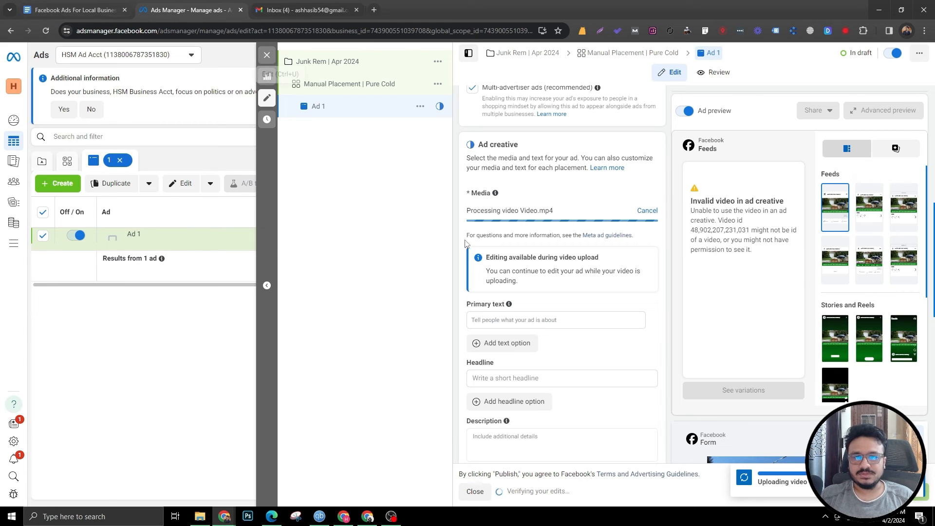
Step: Copy the ad body text, from the 10% off offer through the free estimate line, from the ad copy document
scroll(480, 232, "up", 5)
scroll(480, 232, "down", 10)
scroll(480, 231, "up", 4)
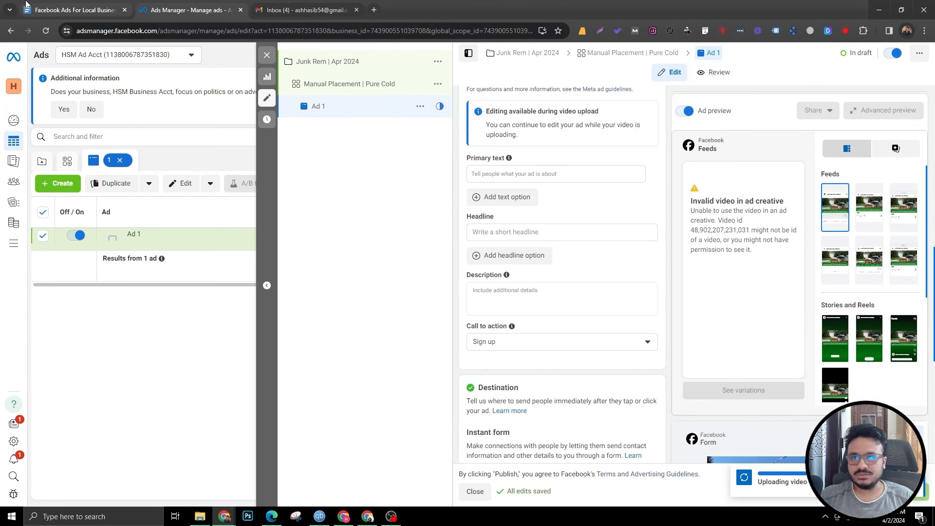
key("ctrl+shift+Tab")
scroll(436, 319, "down", 3)
scroll(304, 239, "up", 3)
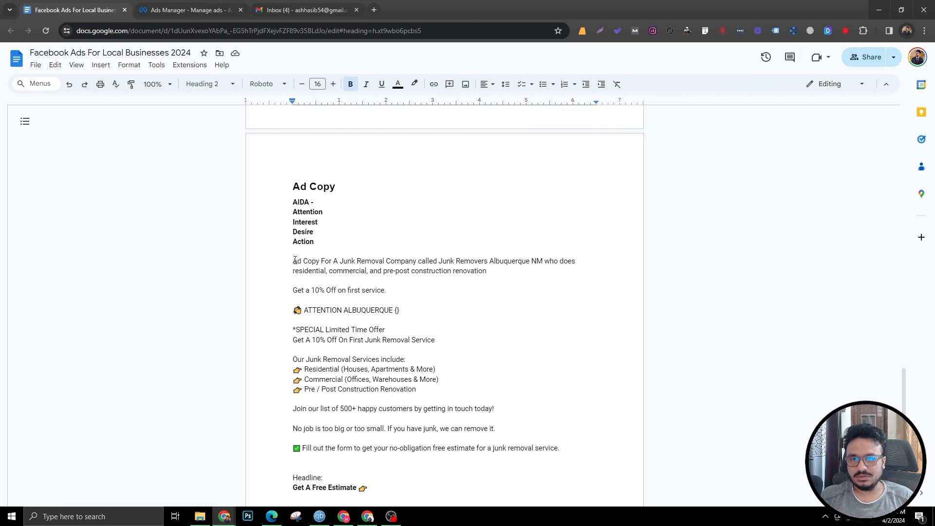
left_click_drag(293, 289, 560, 447)
key("ctrl+c")
key("ctrl+Tab")
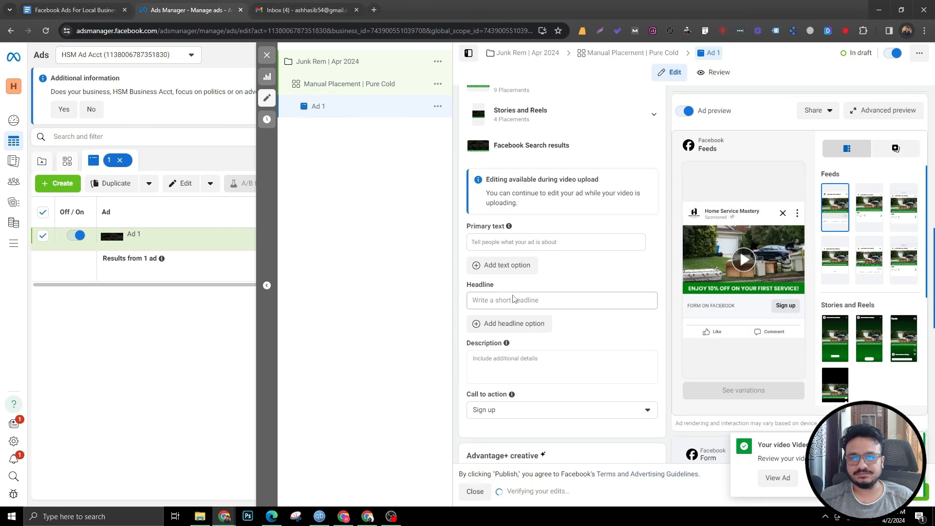
Step: Set the ad's call to action to Learn more
scroll(512, 360, "down", 1)
left_click(512, 363)
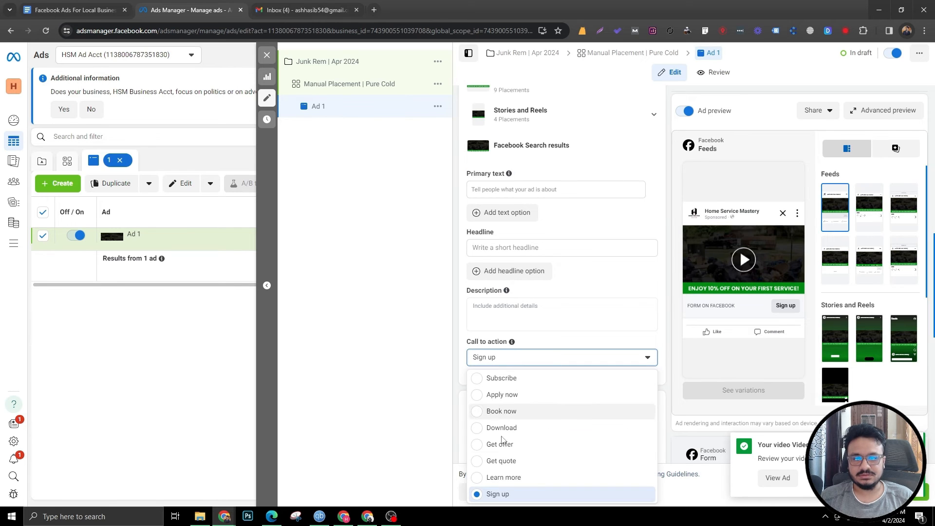
left_click(497, 478)
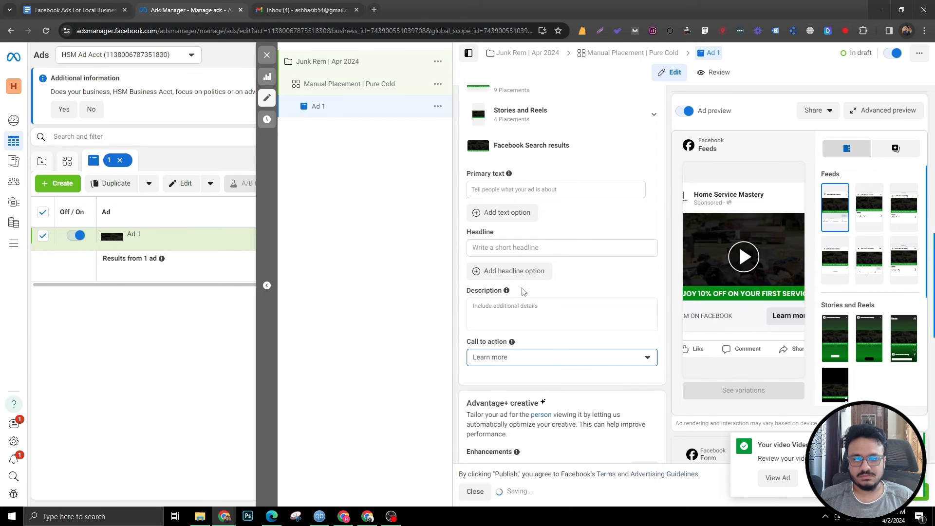
Step: Paste the copied ad copy into the ad's primary text
scroll(508, 300, "up", 1)
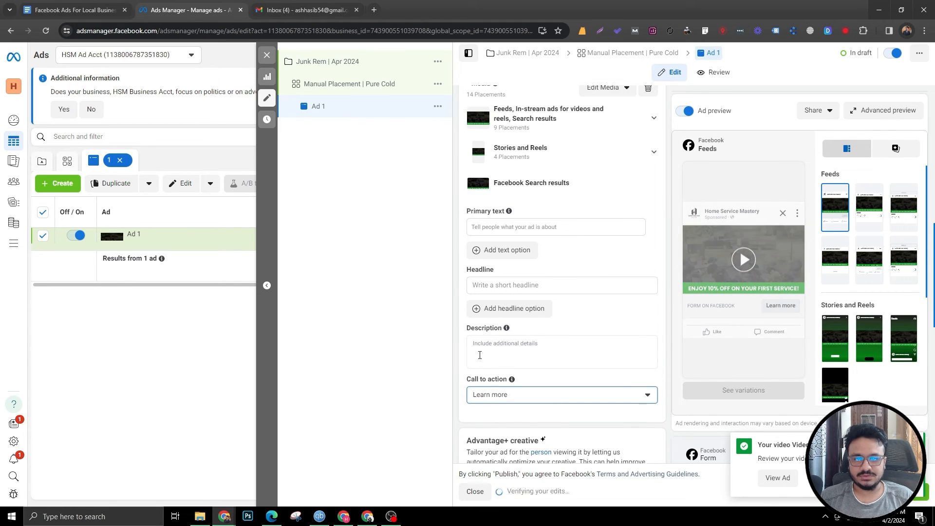
left_click(504, 238)
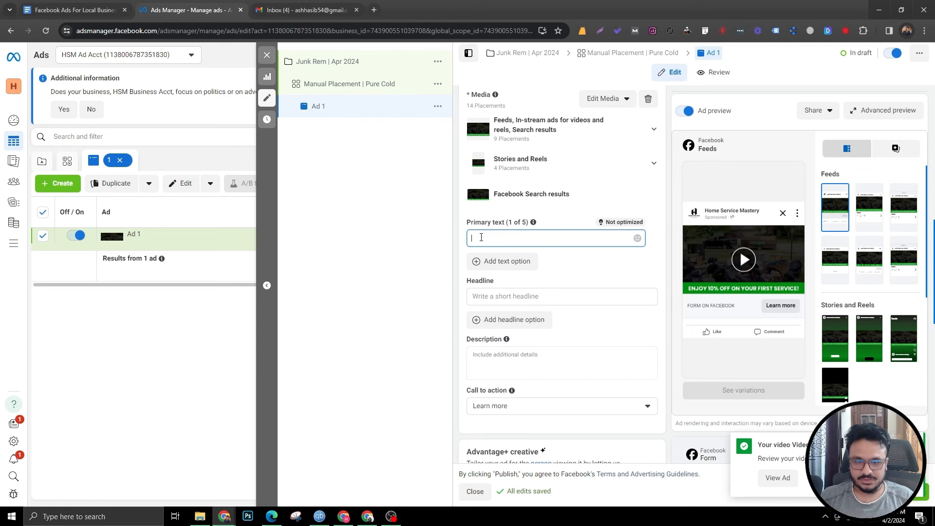
type("Get a 10% Off on first service.  👋 ATTENTION ALBUQUERQUE {}  *SPECIAL Limited Time Offer Get A 10% Off On First Junk Removal Service  Our Junk Removal Services include: 👉 Residential (Houses, Apartments & More) 👉 Commercial (Offices, Warehouses & More) 👉 Pre / Post Construction Renovation  Join our list of 500+ happy customers by getting in touch today!  No job is too big or too small. If you have junk, we can remove it.  ✅ Fill out the form to get your no-obligation free estimate for a junk removal service.")
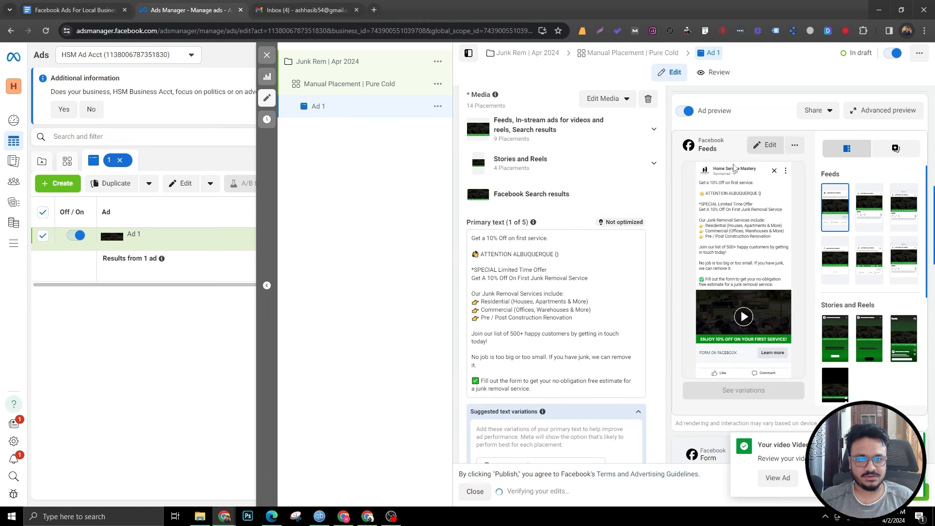
Step: Copy the headline "Get A Free Estimate 👉" from the document and paste it as the ad's headline
left_click(34, 9)
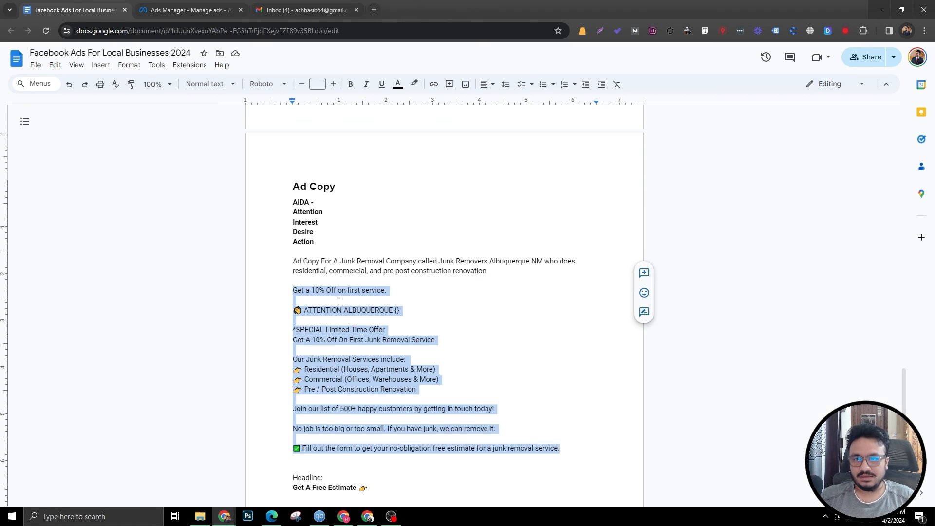
scroll(337, 301, "down", 1)
left_click_drag(361, 445, 261, 438)
key("ctrl+c")
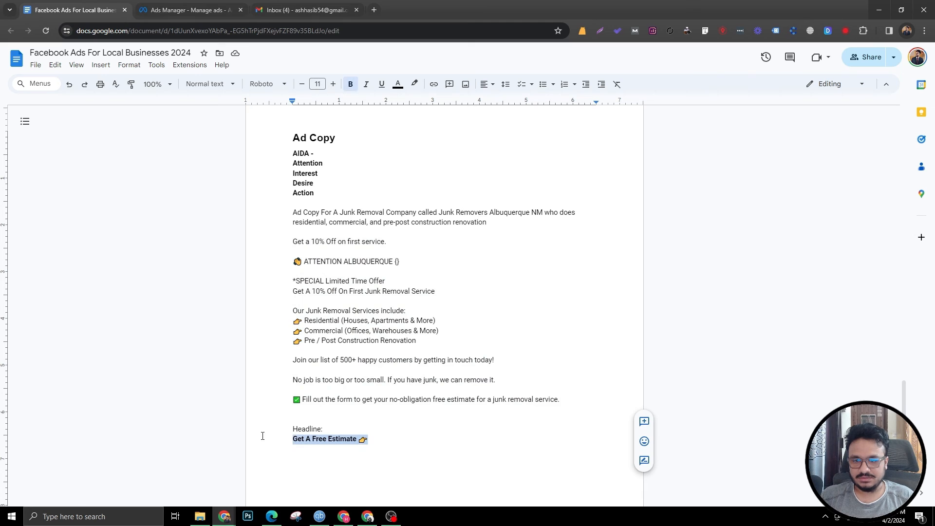
left_click(189, 10)
scroll(485, 305, "down", 6)
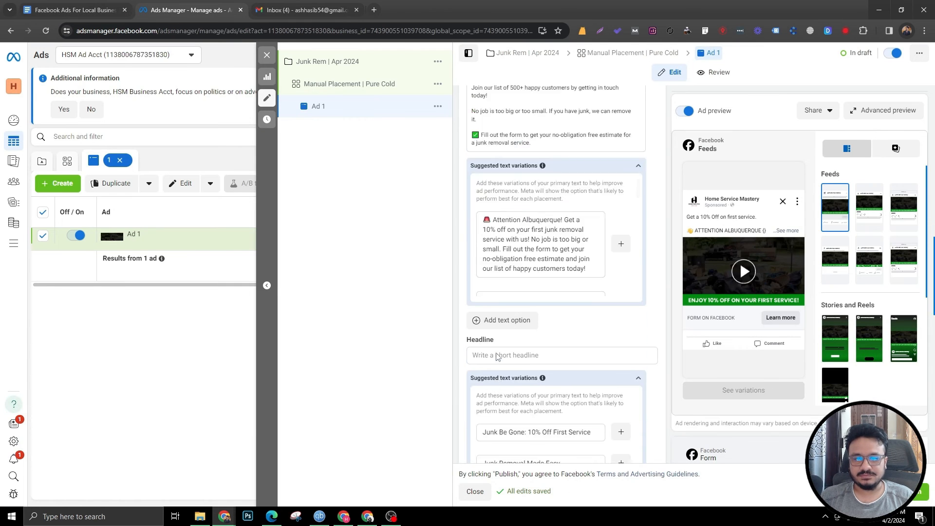
left_click(499, 309)
key("ctrl+v")
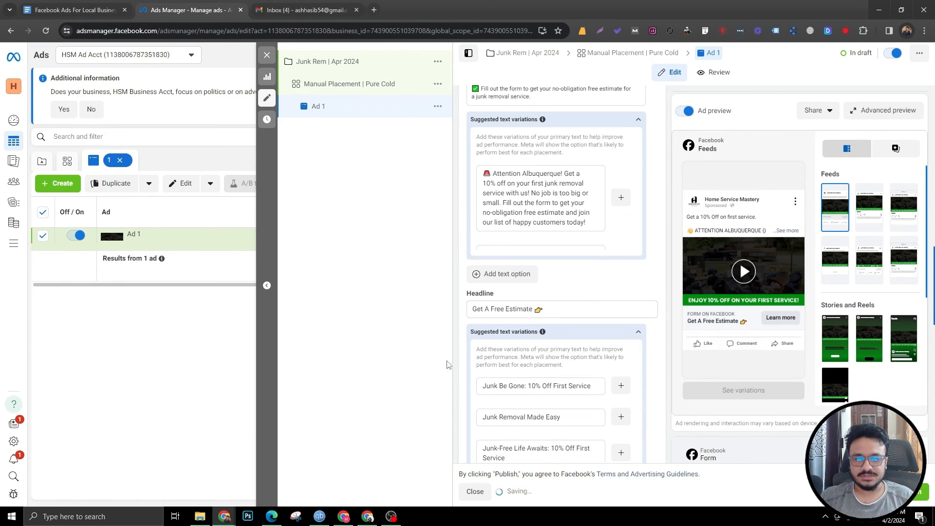
Step: Start creating a new instant form for the ad and name it LF 4/2
scroll(446, 340, "down", 5)
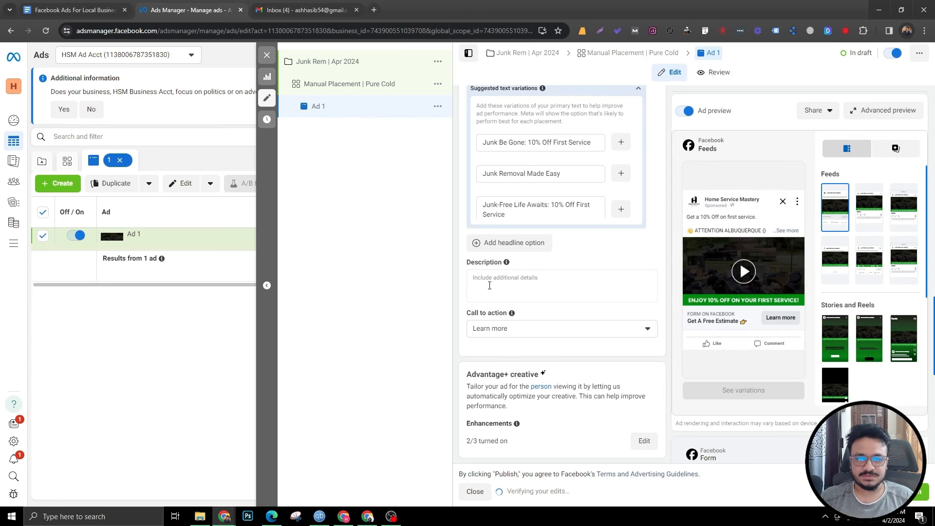
scroll(558, 348, "down", 5)
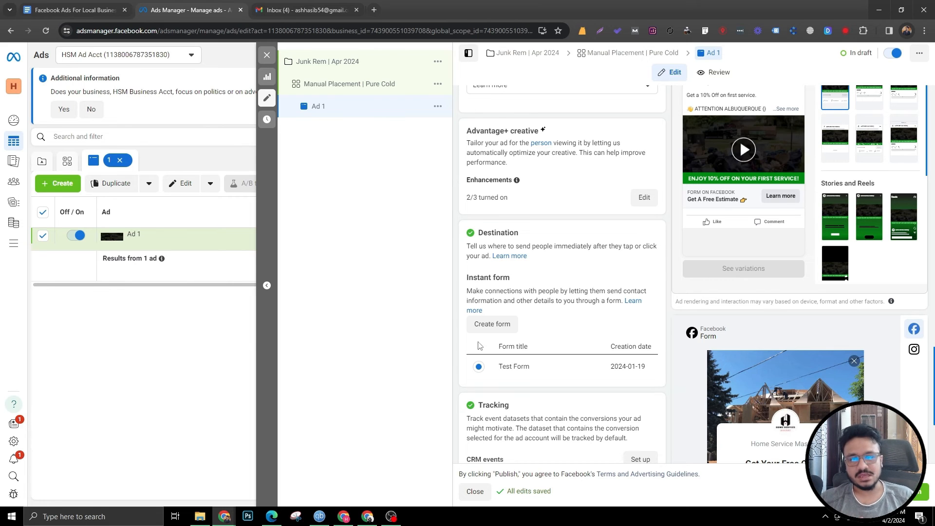
left_click(496, 329)
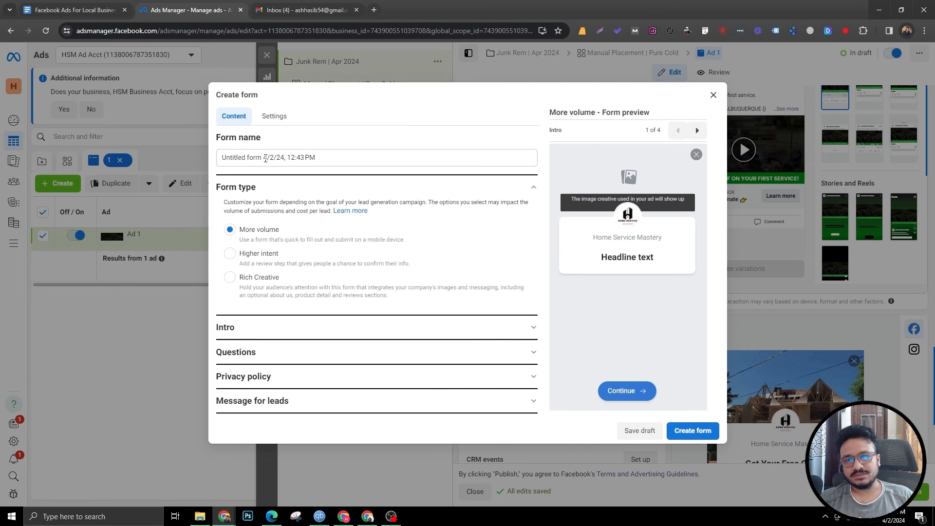
left_click_drag(316, 160, 215, 159)
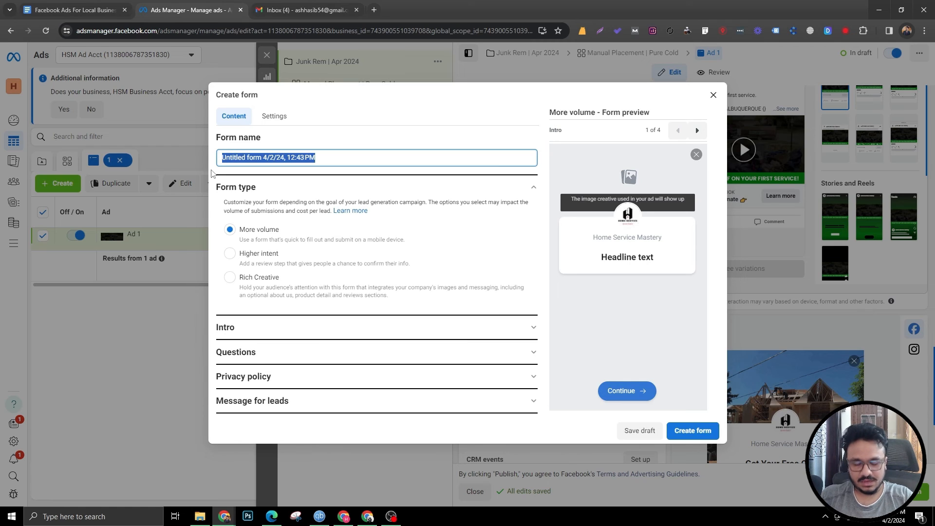
type("LF 4/2")
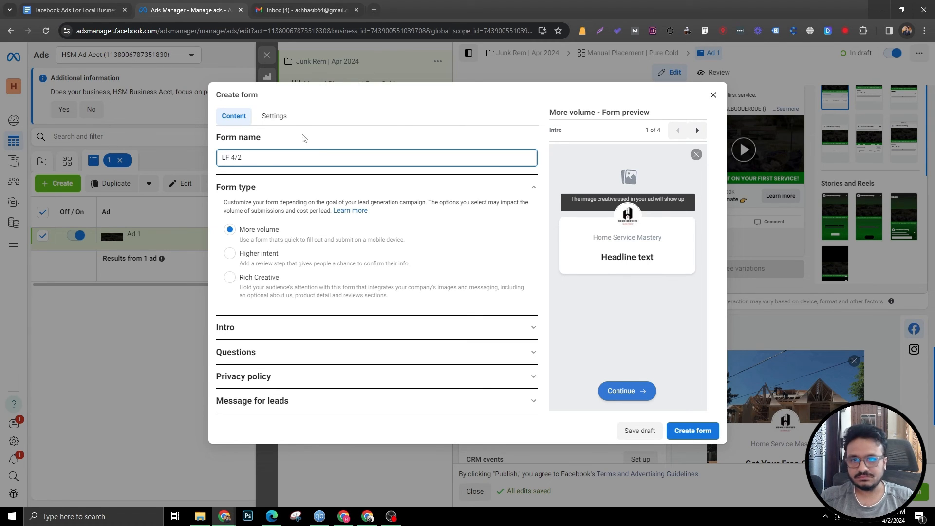
left_click(303, 135)
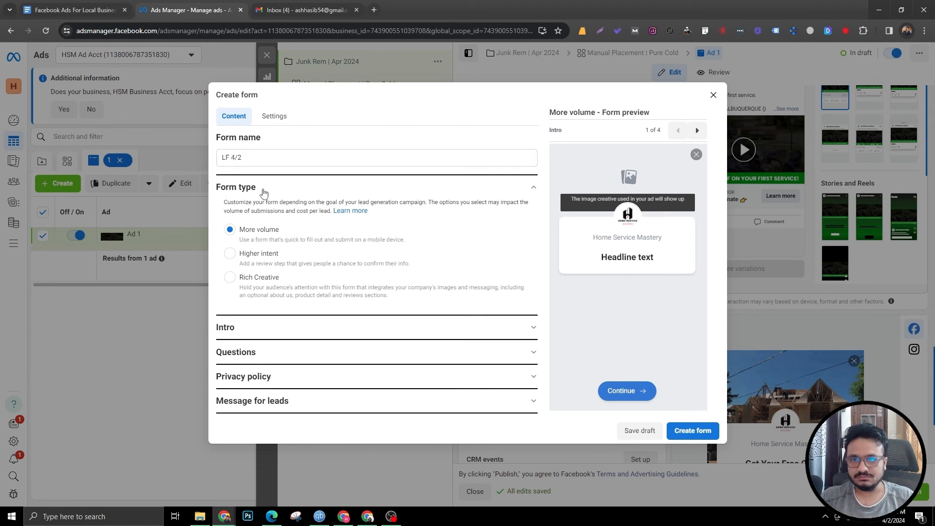
Step: Open the form's intro and set its background to a custom uploaded image
left_click(291, 327)
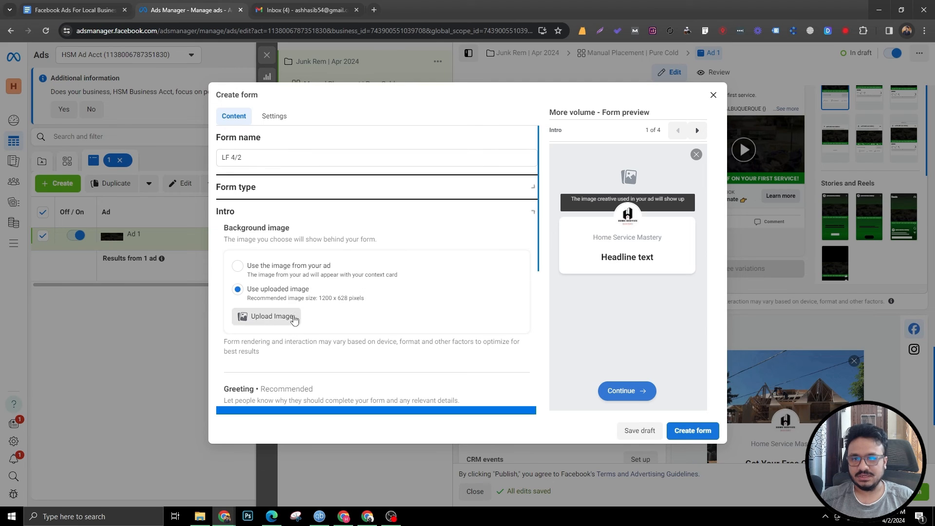
left_click(237, 266)
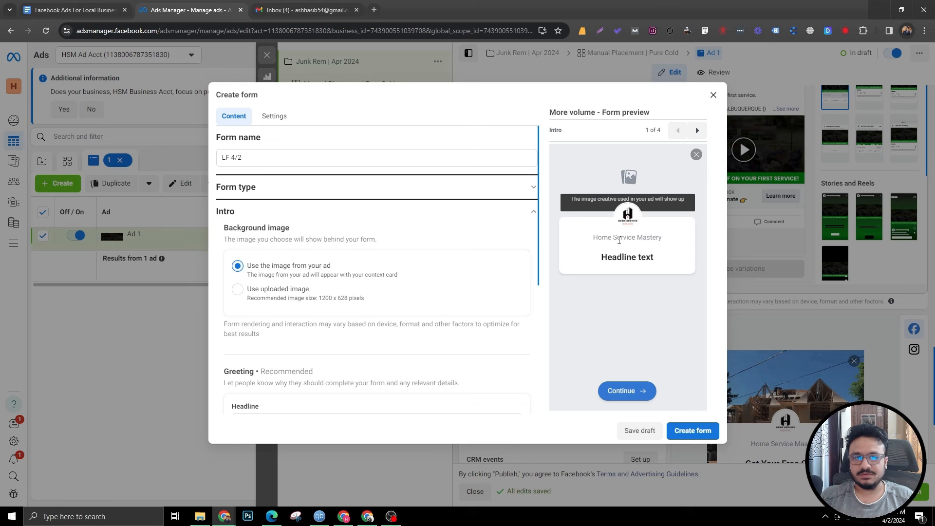
left_click(237, 289)
left_click(286, 316)
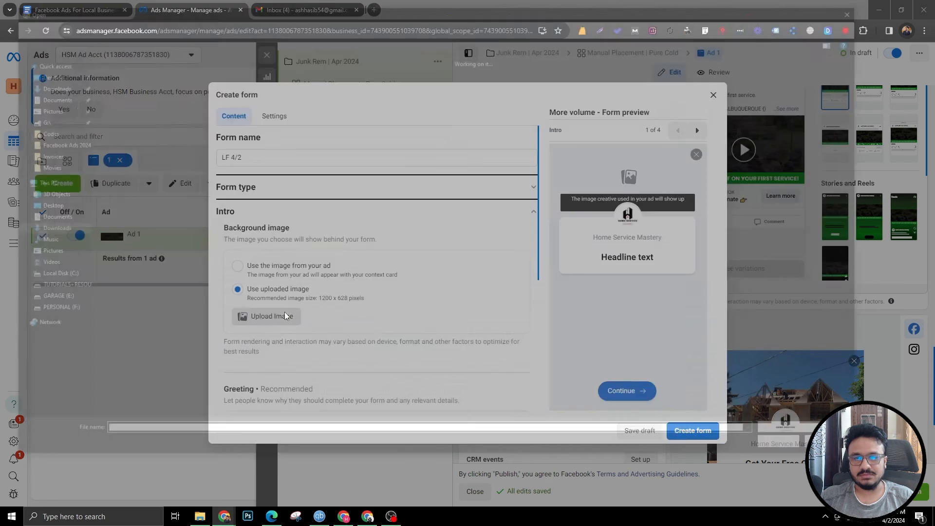
double_click(125, 97)
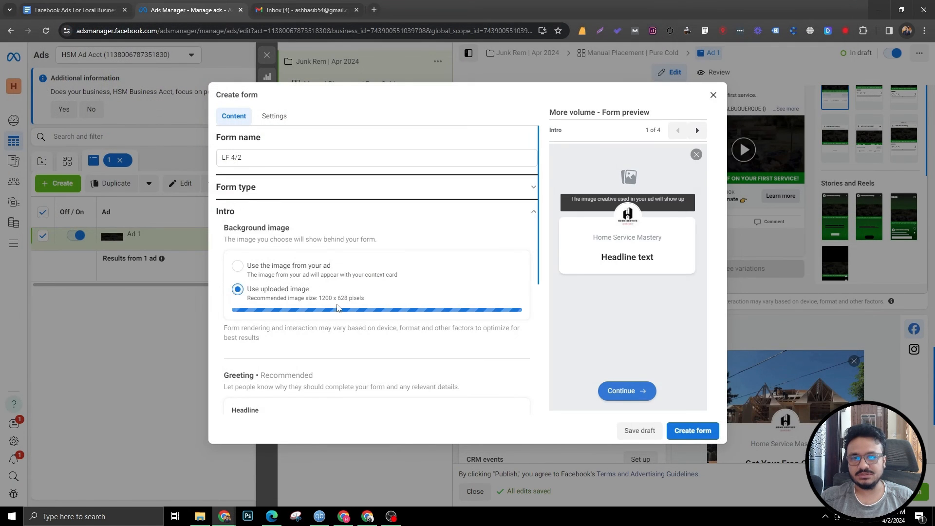
Step: Set the intro greeting headline to "Get A FREE ESTIMATE"
scroll(292, 293, "down", 3)
left_click(286, 268)
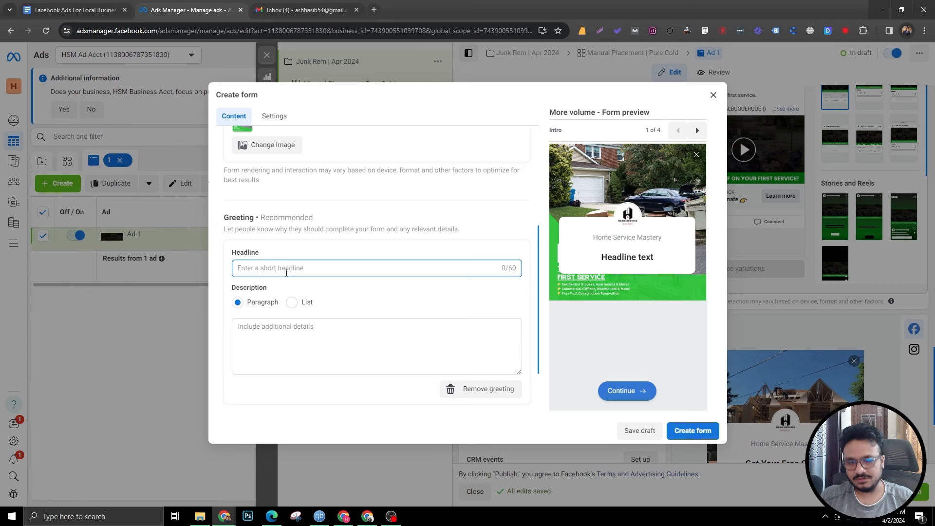
type("Get A ")
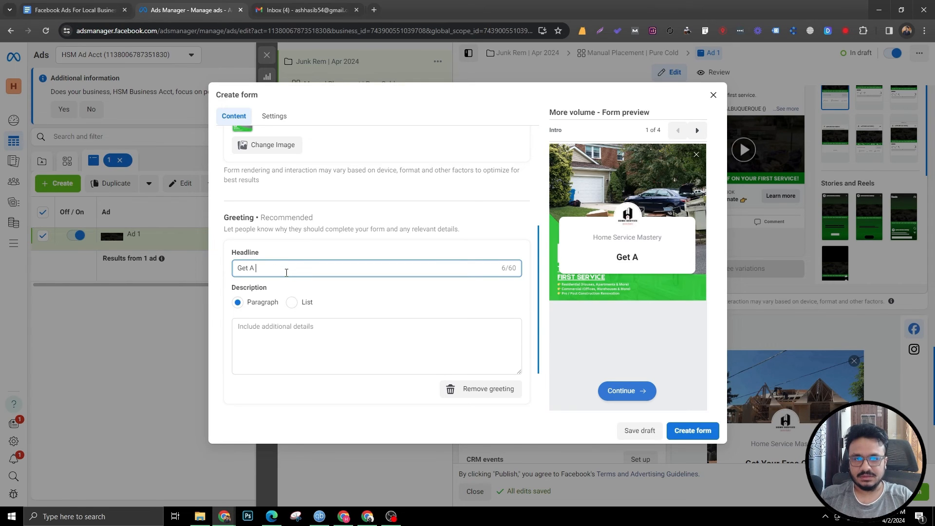
type("FREE ESTIMATE")
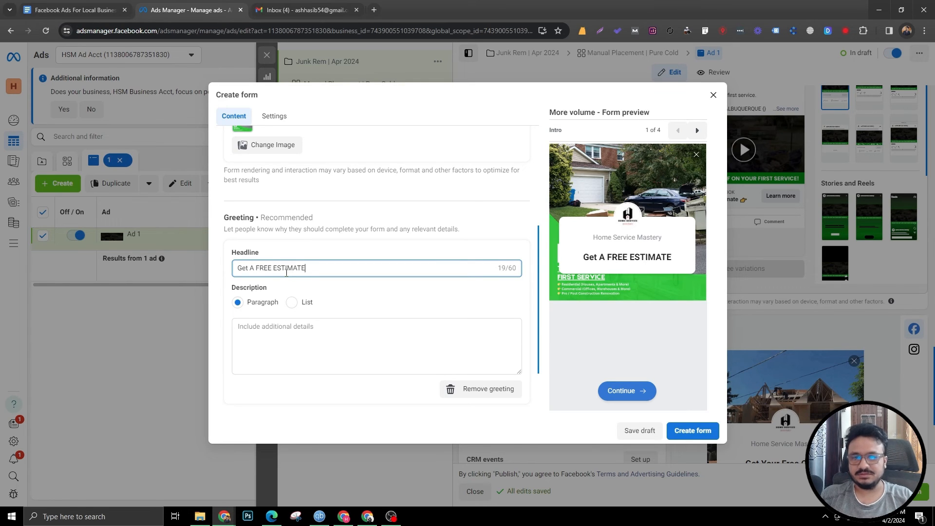
Step: Copy the junk removal services list from the document and paste it as the greeting description
key("ctrl+shift+Tab")
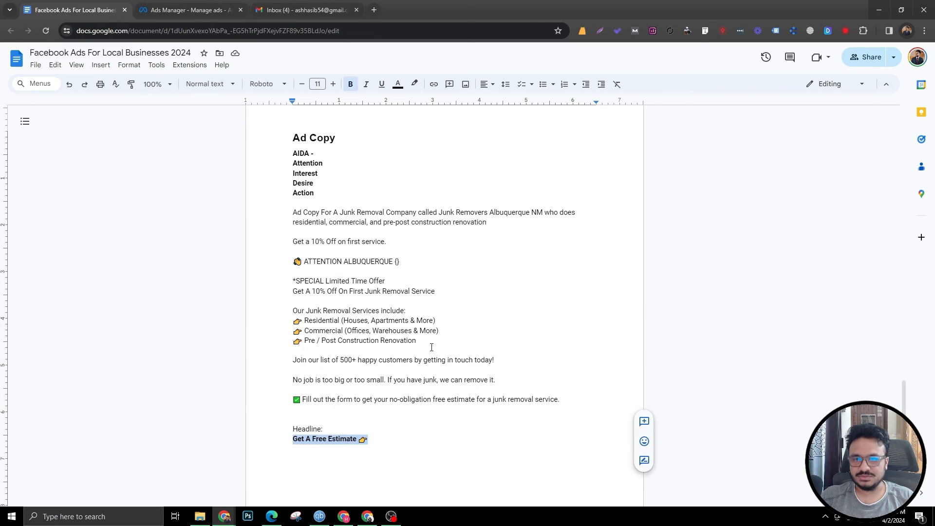
left_click_drag(432, 346, 267, 312)
key("ctrl+c")
key("ctrl+Tab")
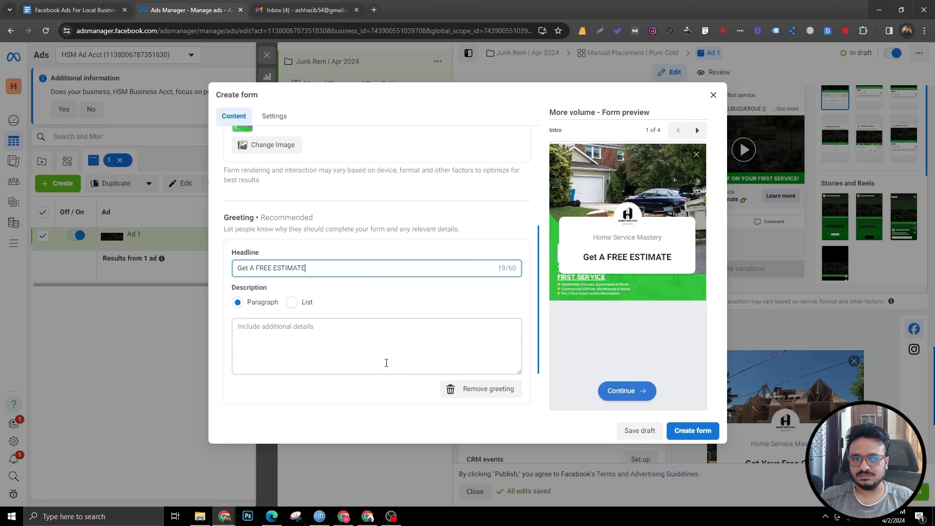
left_click(386, 362)
key("ctrl+v")
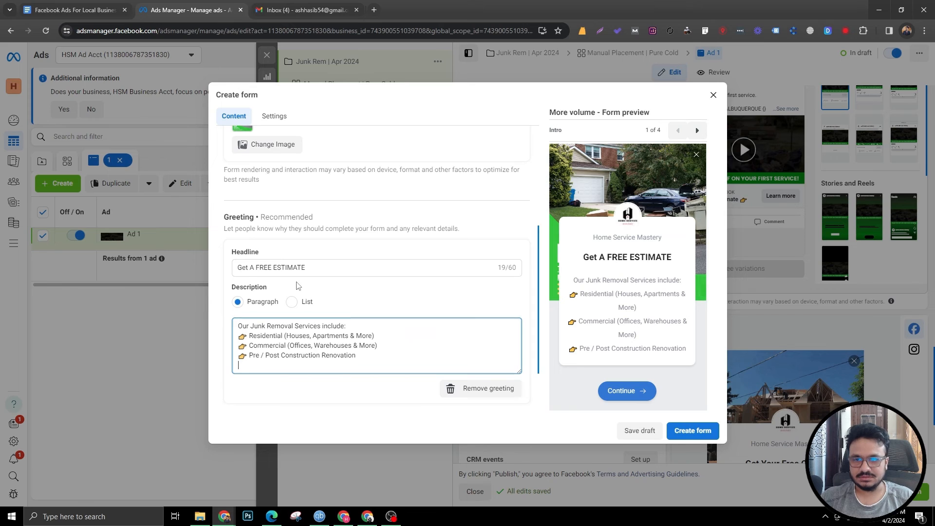
Step: Open the form's questions, dismiss the lead filtering notice, and add a Phone number field to the prefill questions
scroll(292, 292, "down", 3)
scroll(273, 329, "up", 3)
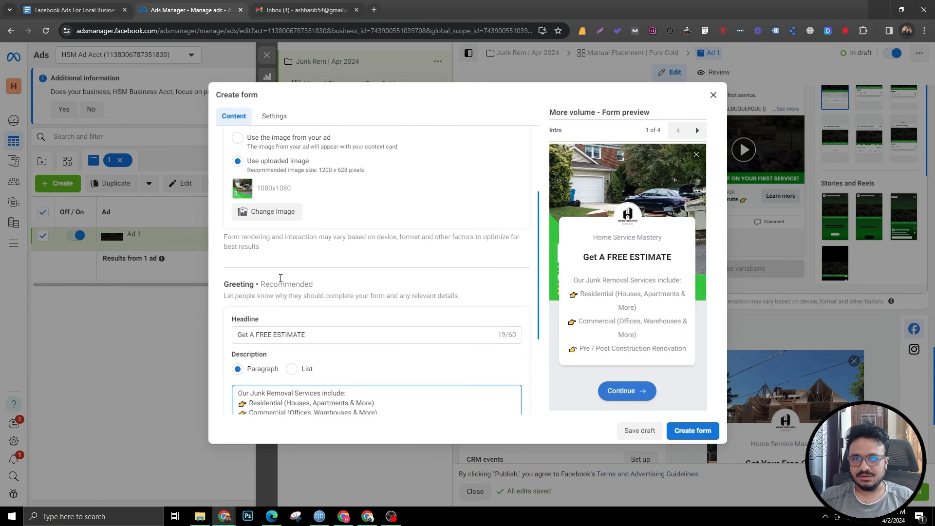
scroll(283, 272, "down", 3)
left_click(283, 353)
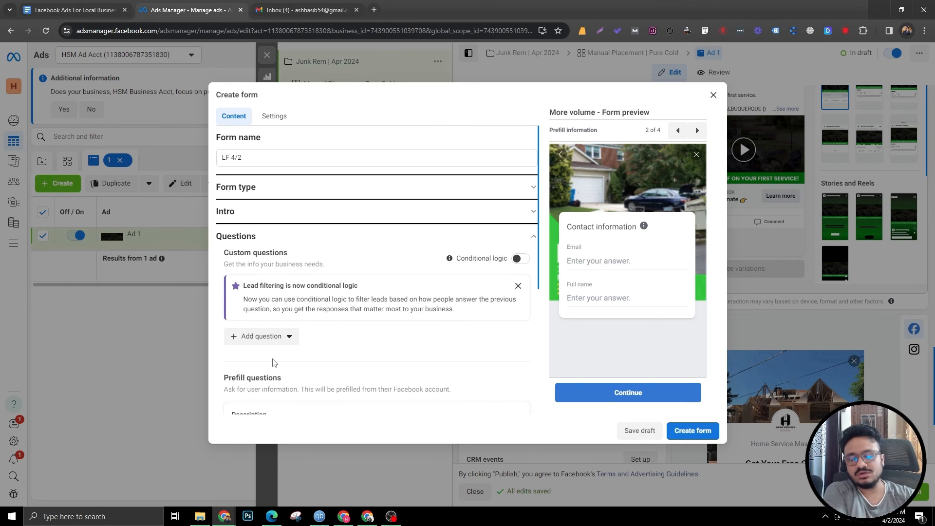
left_click(517, 286)
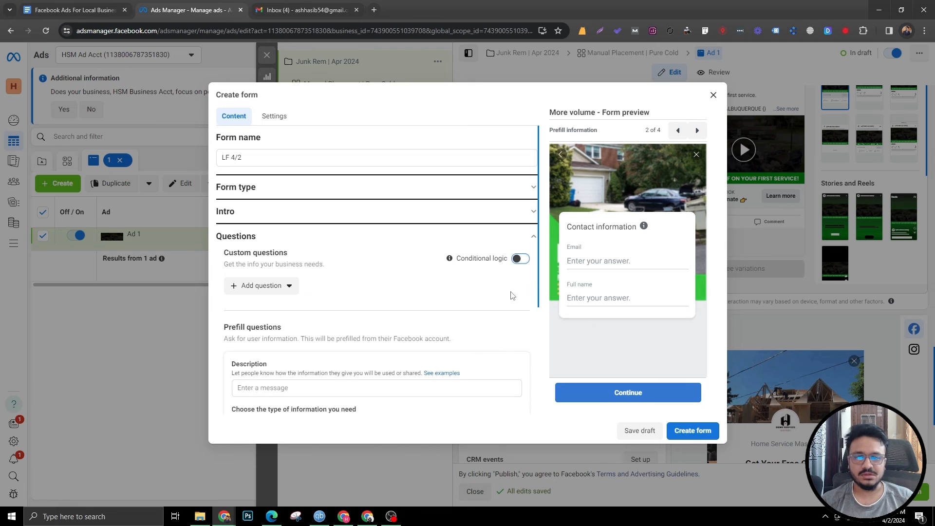
scroll(267, 337, "down", 4)
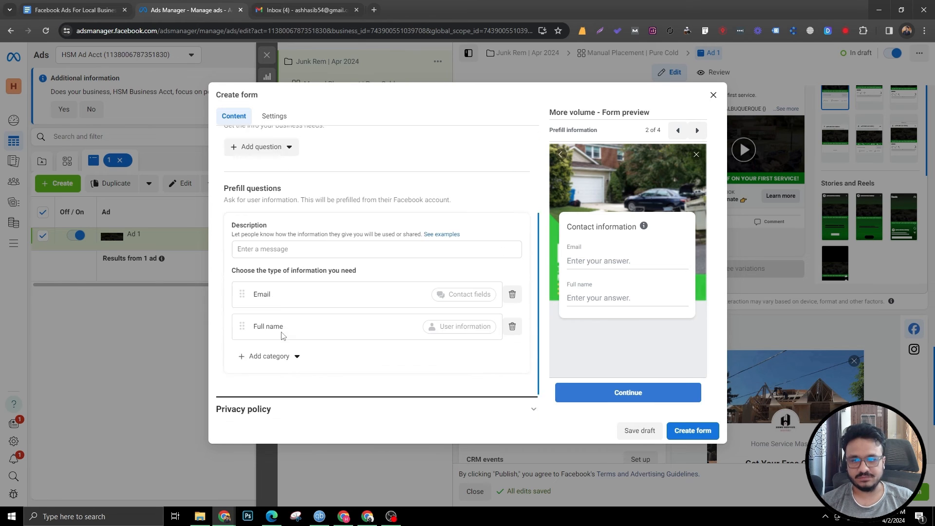
scroll(286, 330, "up", 4)
scroll(287, 331, "down", 4)
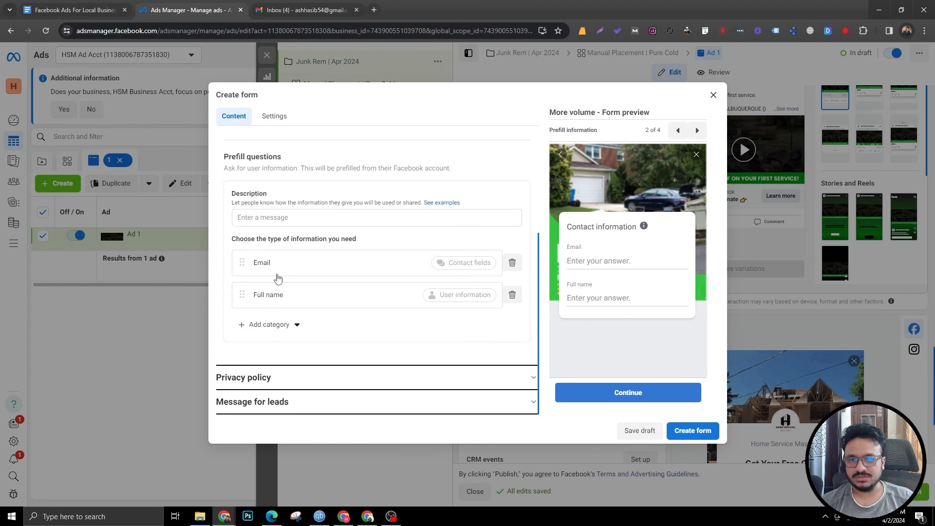
left_click(267, 325)
mouse_move(281, 355)
left_click(370, 360)
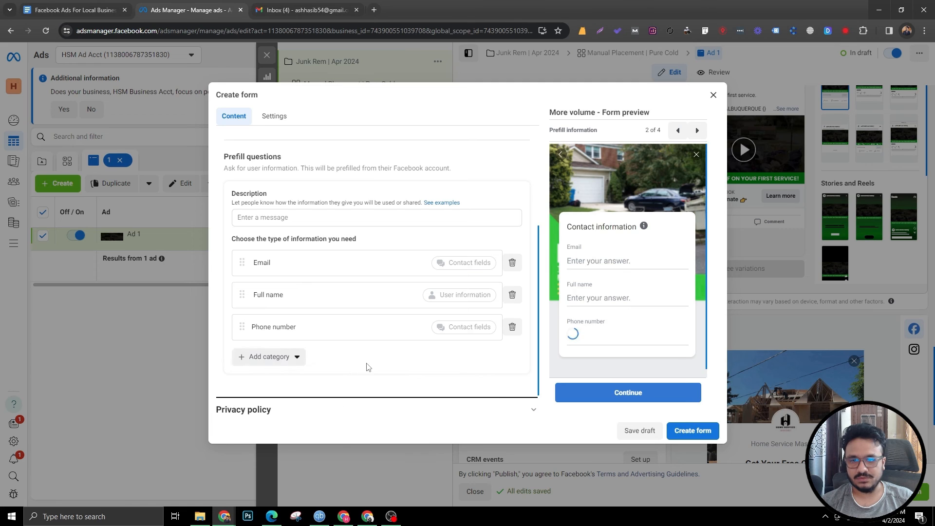
Step: Move Full name above Email and set the prefill description to "Your information is 100% secure."
mouse_move(242, 327)
left_mouse_down()
mouse_move(248, 286)
mouse_move(241, 328)
left_mouse_up()
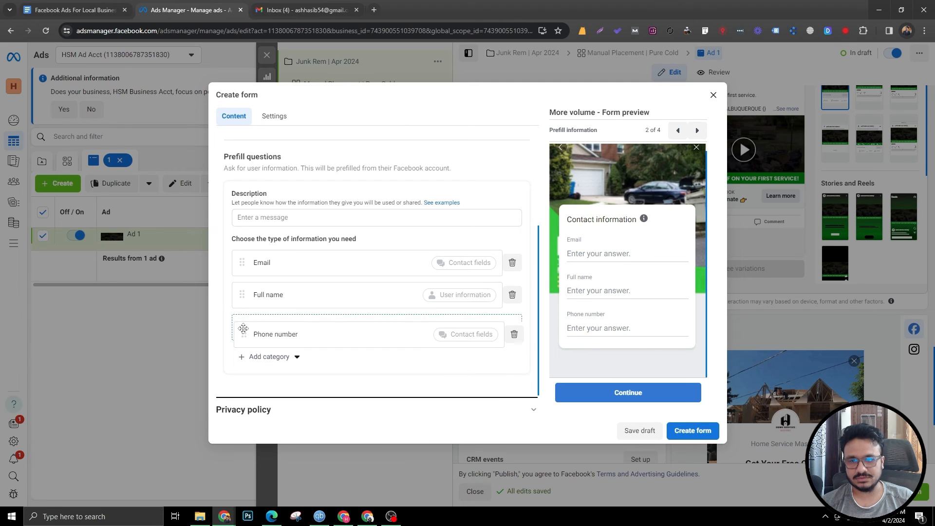
left_click_drag(242, 263, 242, 294)
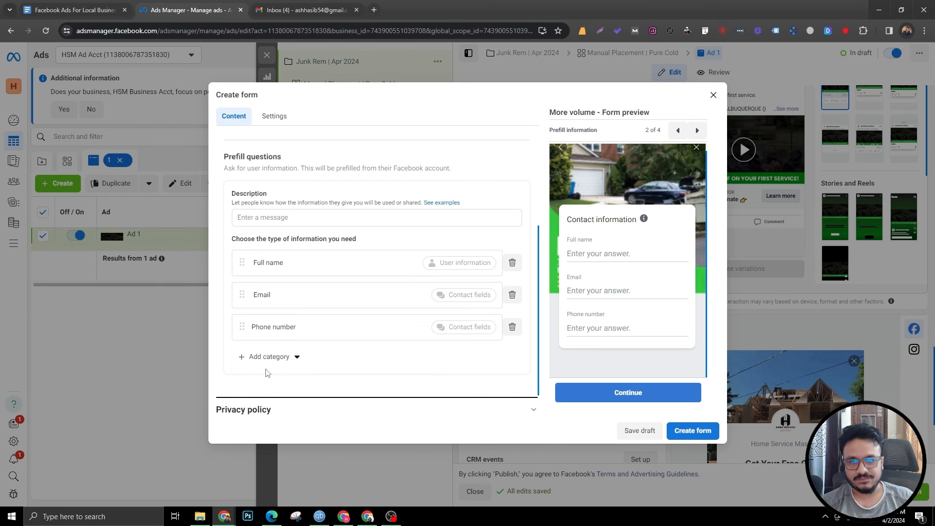
left_click(319, 216)
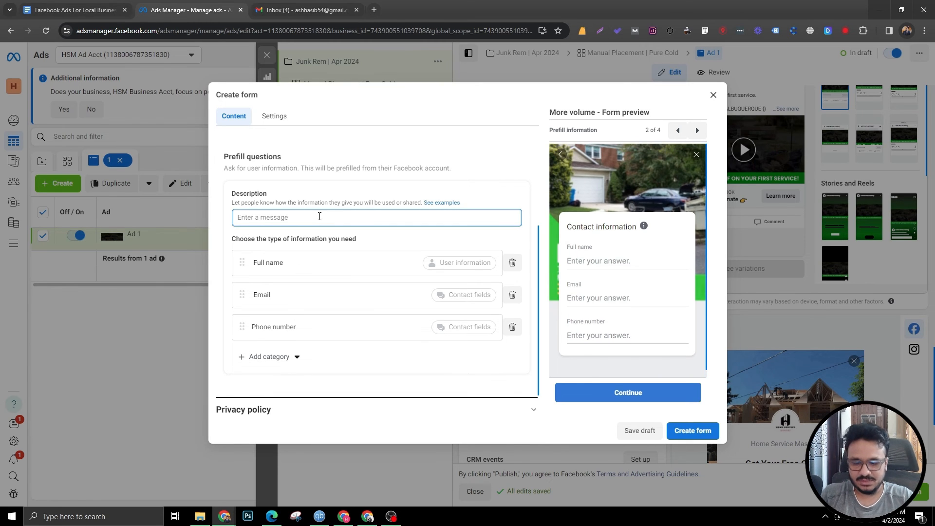
type("Your information is 100%")
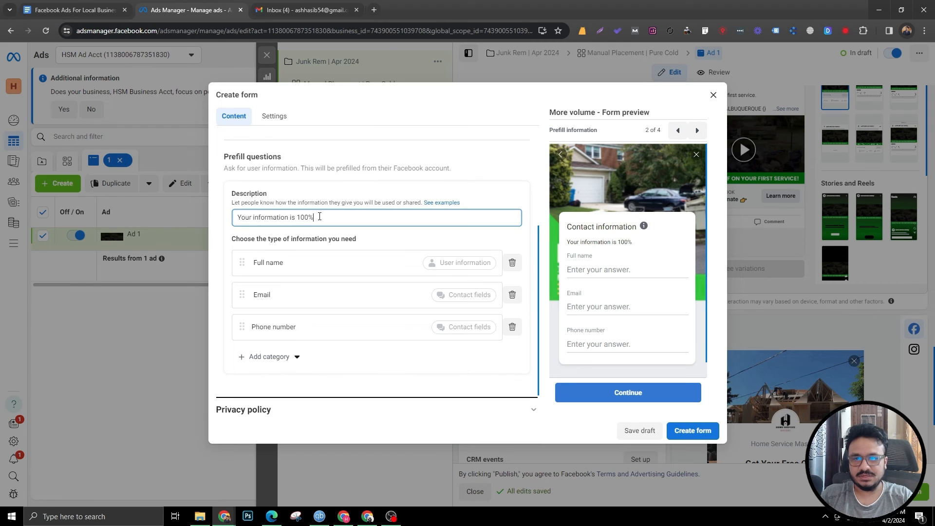
type(" secure.")
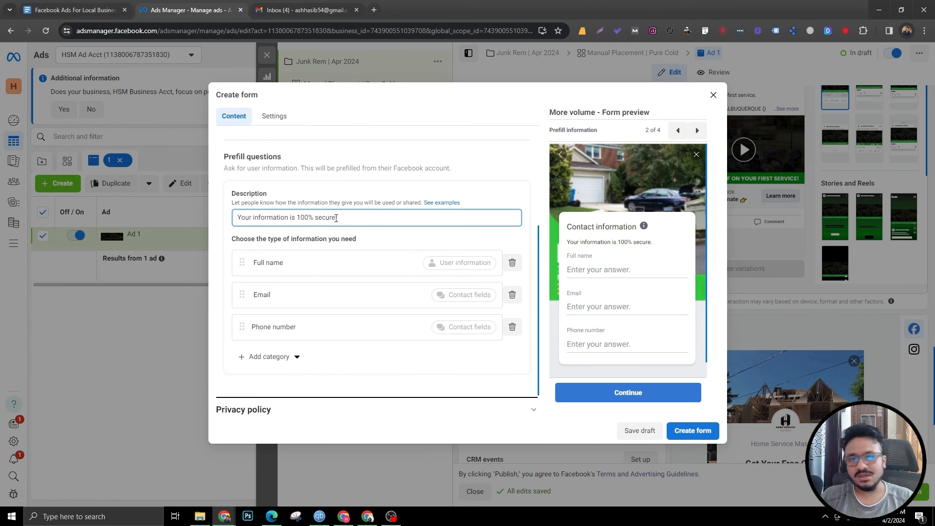
left_click(340, 197)
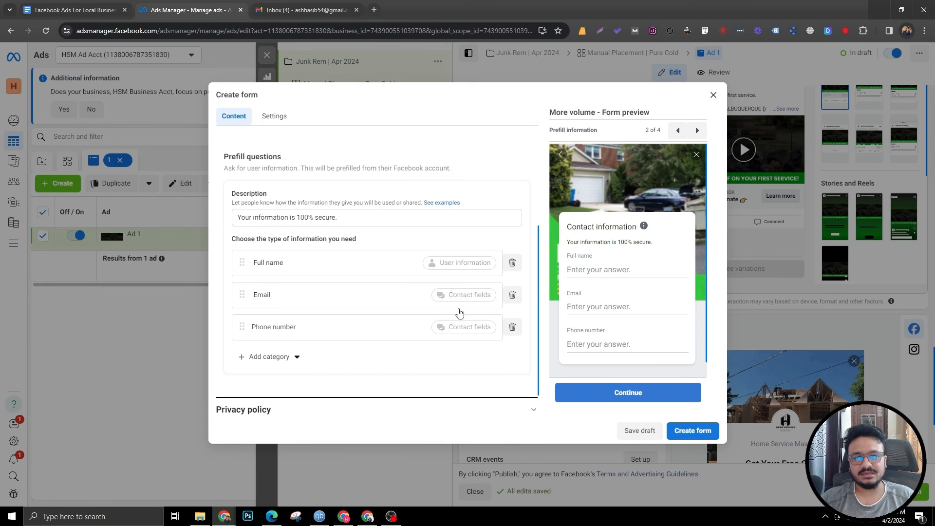
Step: Set the privacy policy link to junkremoval.com/privacy-policy and its link text to Privacy Policy
scroll(222, 282, "down", 1)
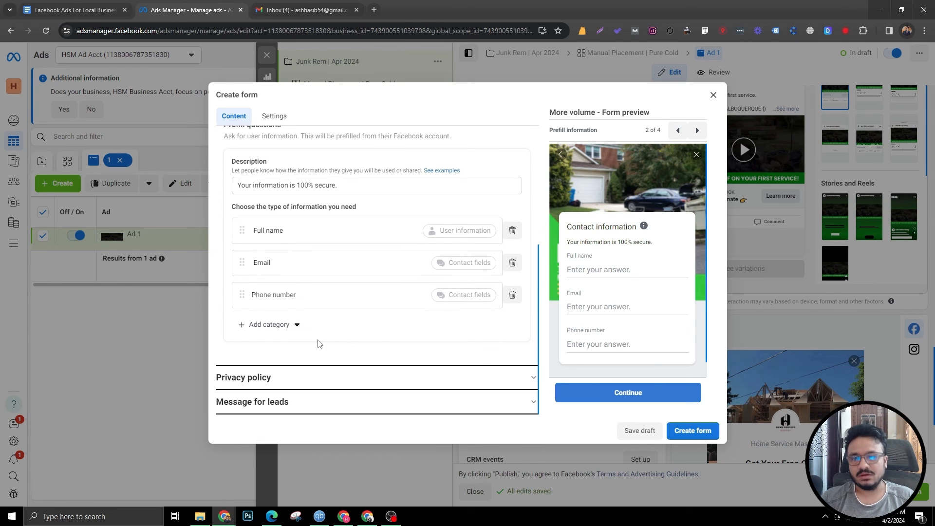
left_click(328, 378)
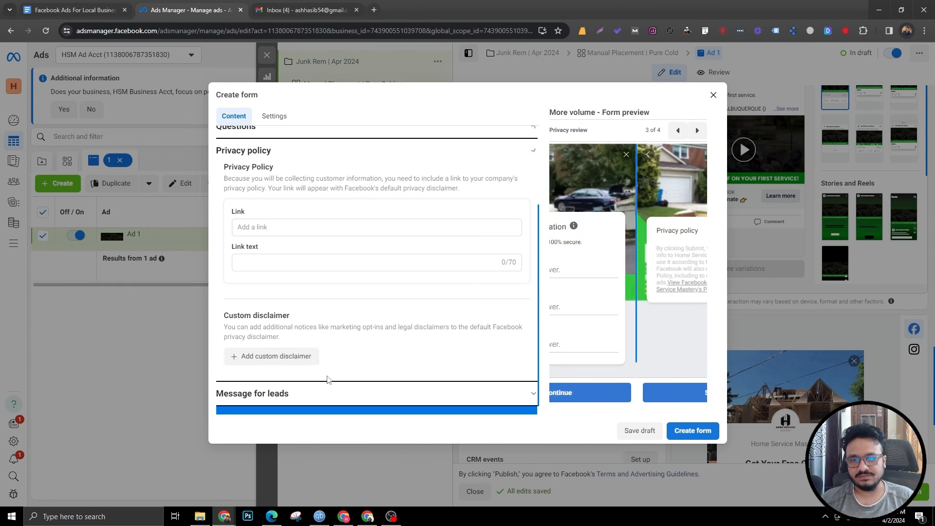
left_click(286, 232)
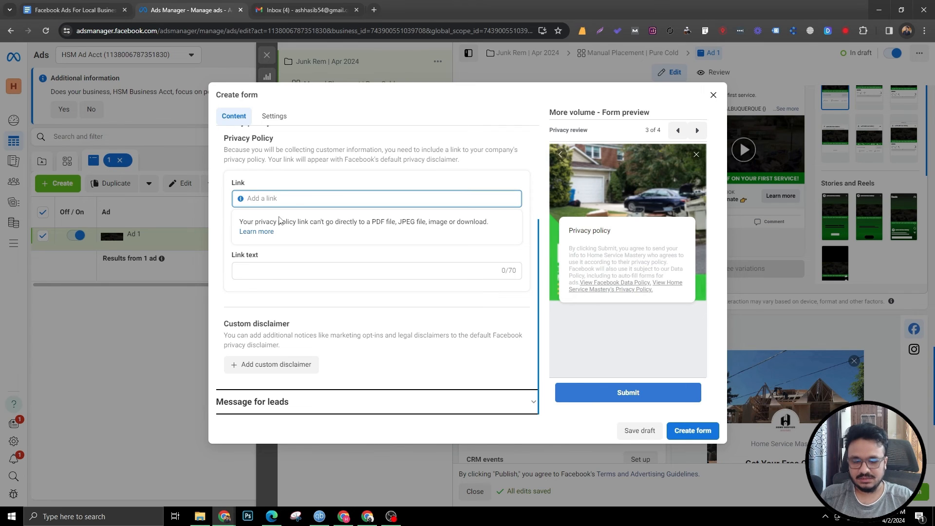
type("junk")
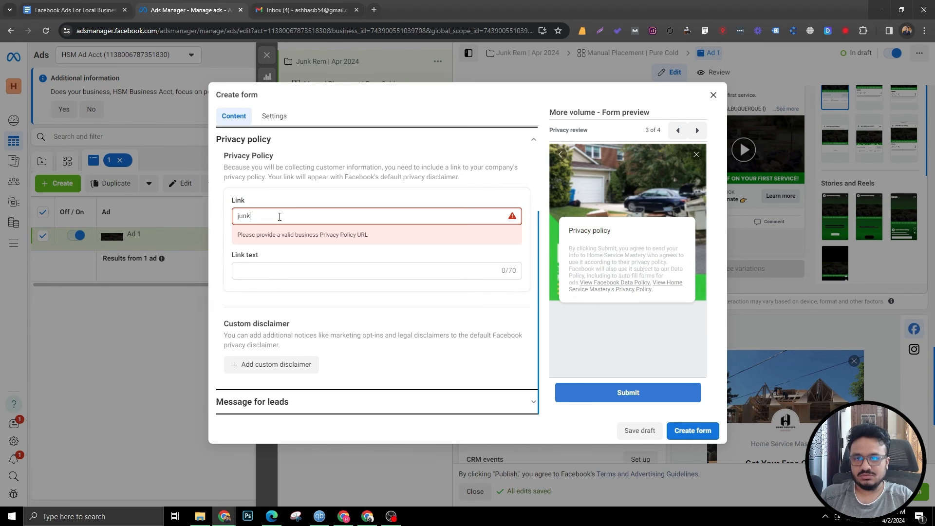
type("removal.com/privacy-policy")
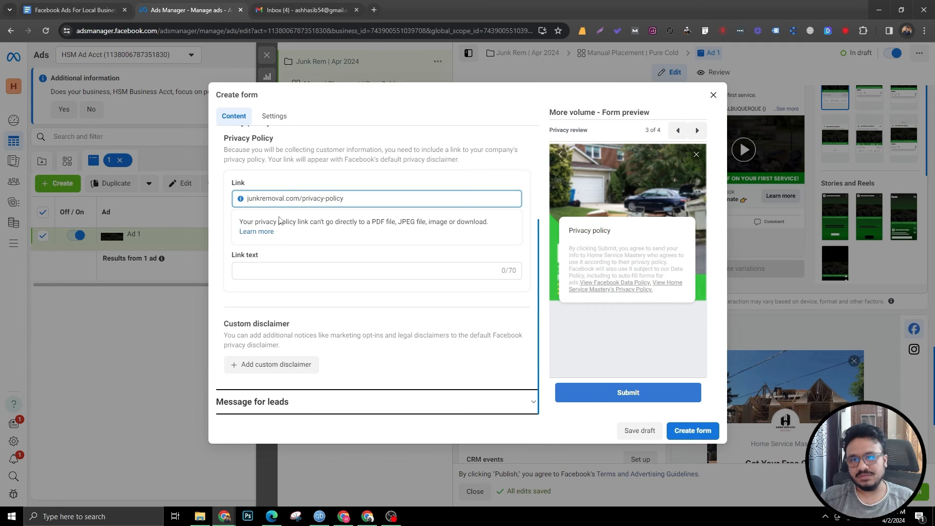
left_click(285, 186)
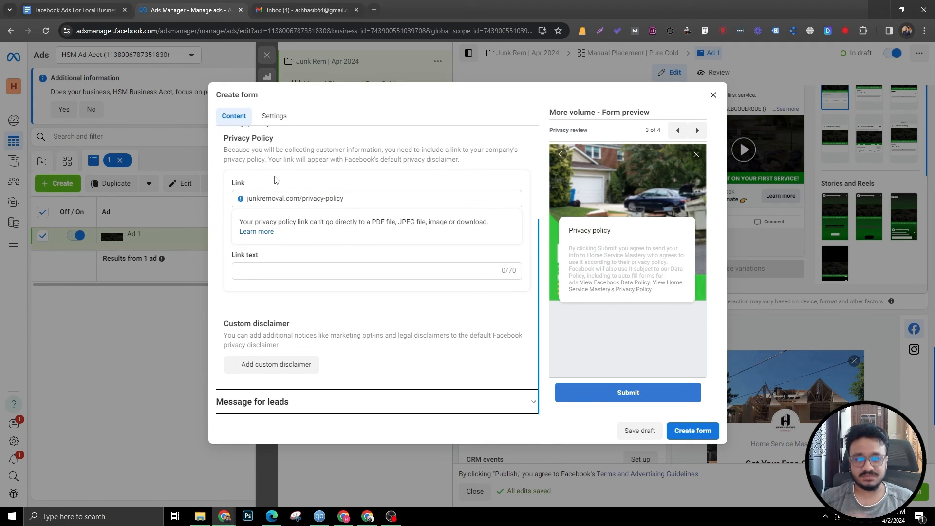
left_click(287, 269)
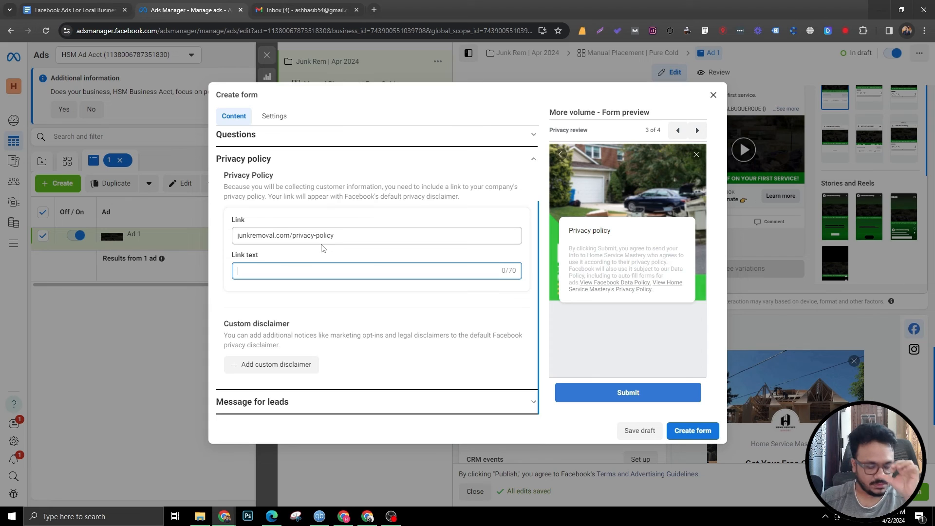
type("Priv")
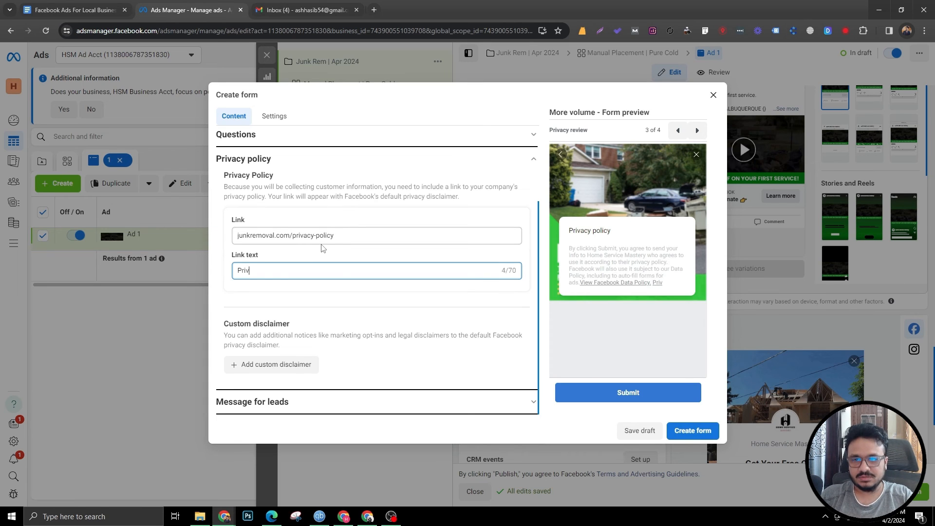
type("acy Policy")
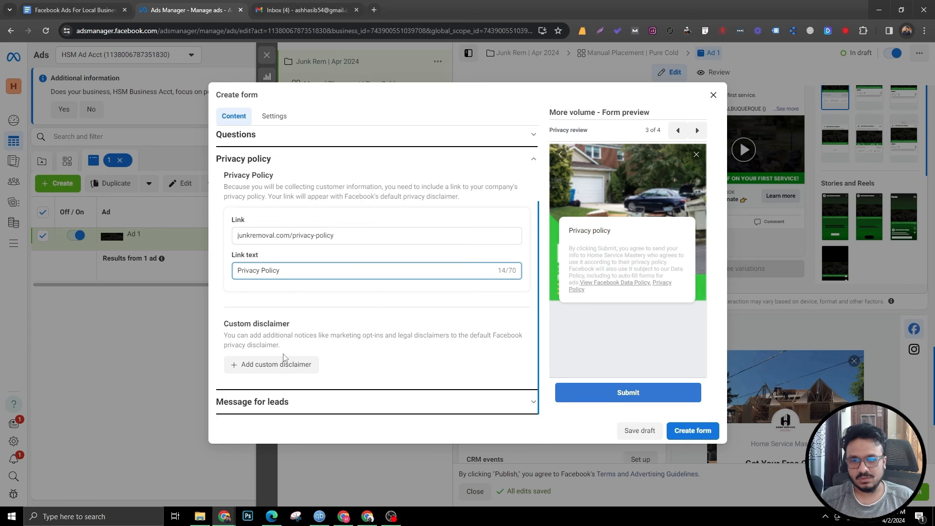
Step: Open the message for leads and set the View website link to junkremoval.com
left_click(306, 403)
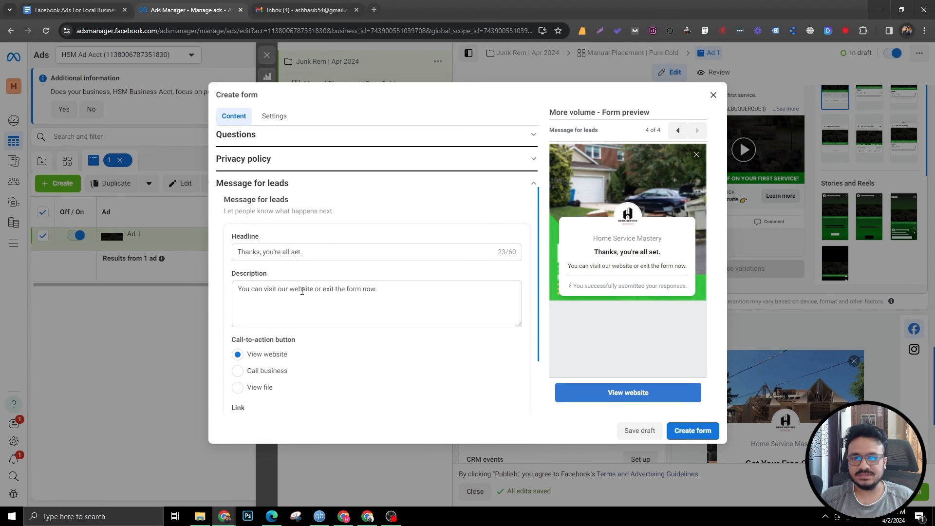
scroll(263, 380, "down", 2)
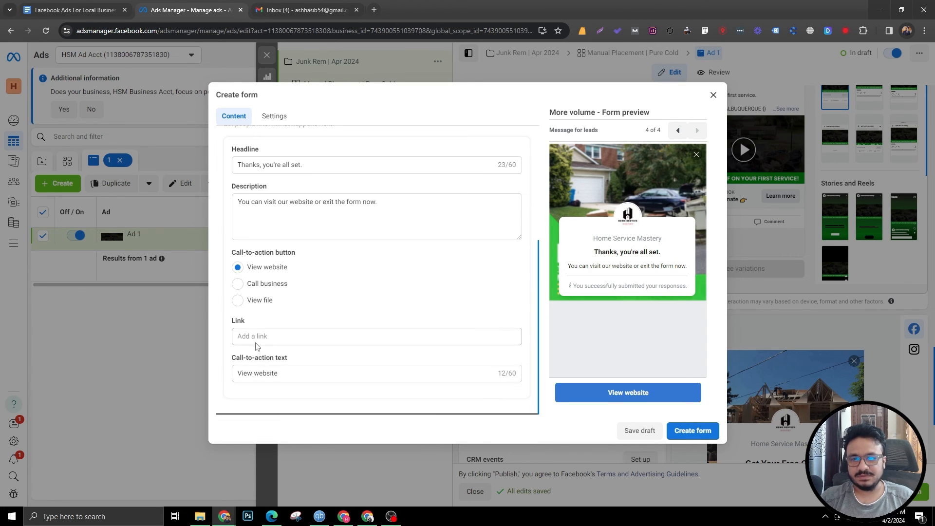
left_click(256, 343)
left_click(256, 341)
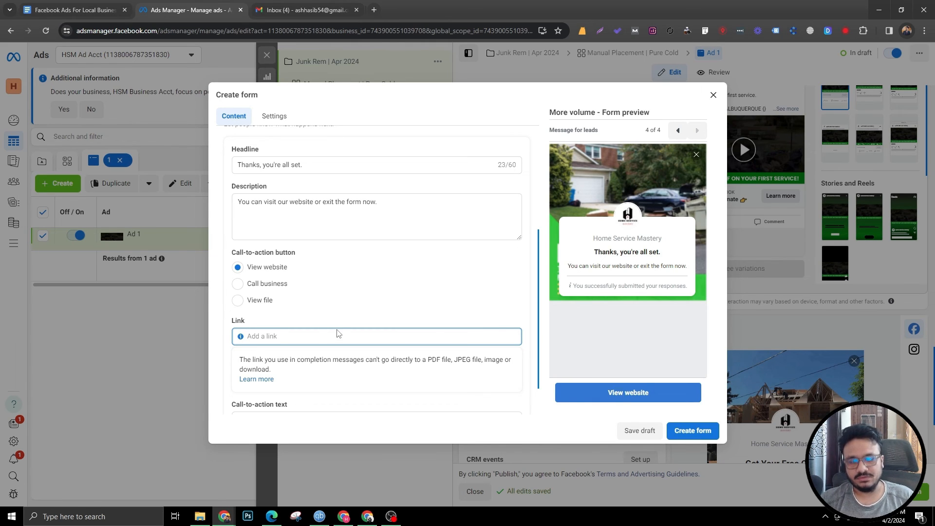
type("junkremoval.")
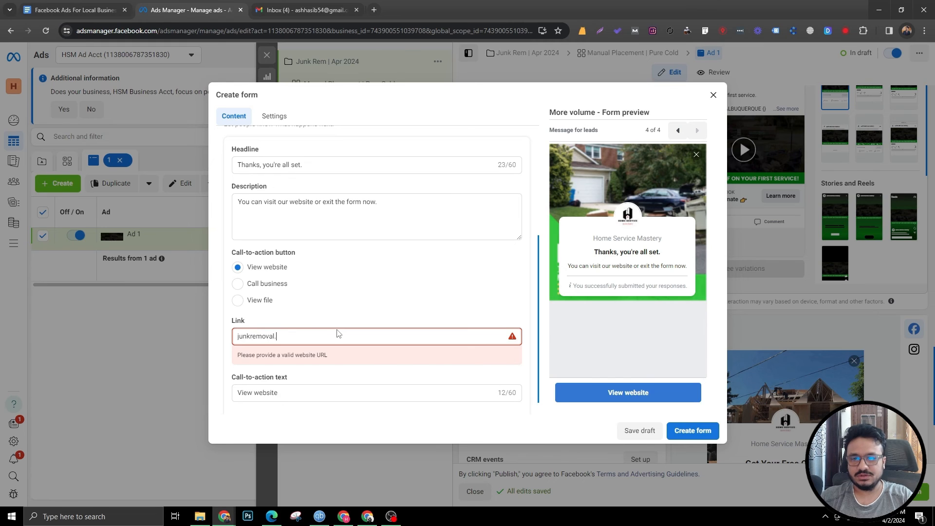
type("com")
left_click(363, 302)
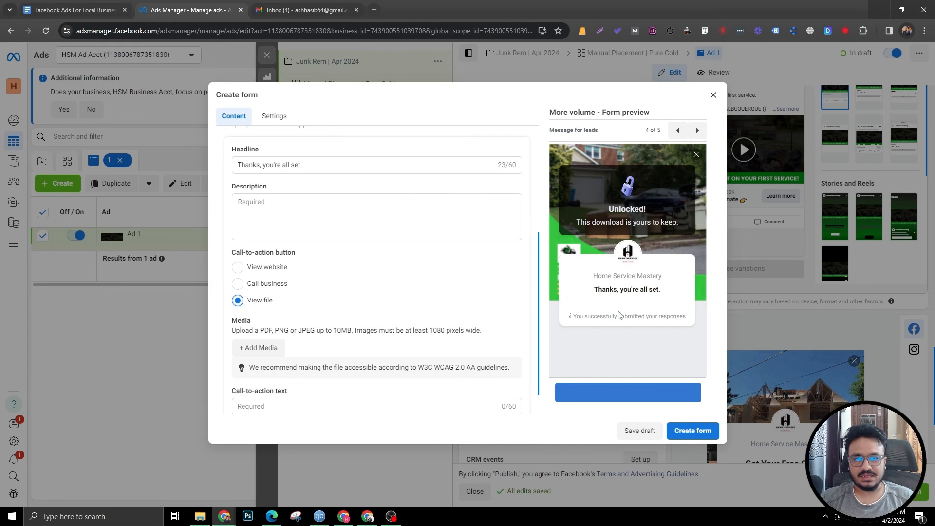
left_click(238, 267)
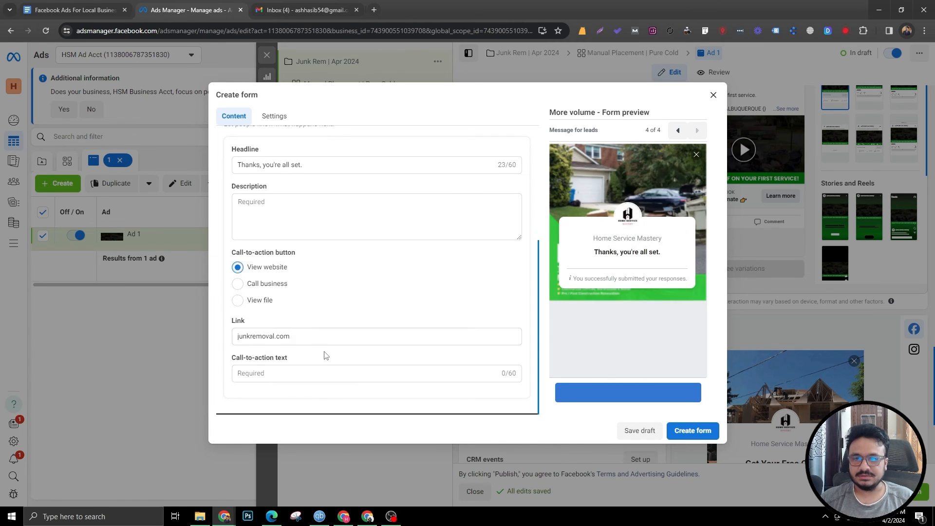
Step: Set the completion message's call-to-action text to "Visit Website"
left_click(240, 372)
type("Vus")
key("BackSpace")
key("BackSpace")
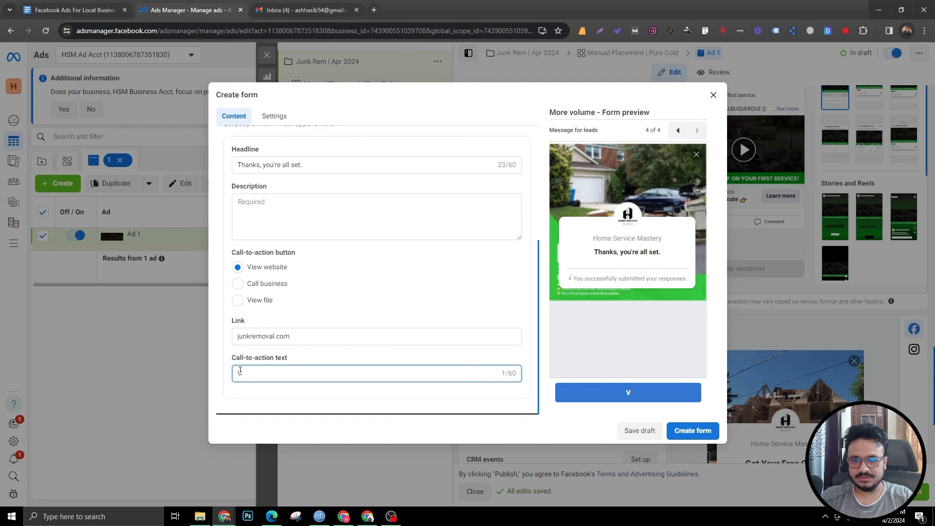
type("isit Website")
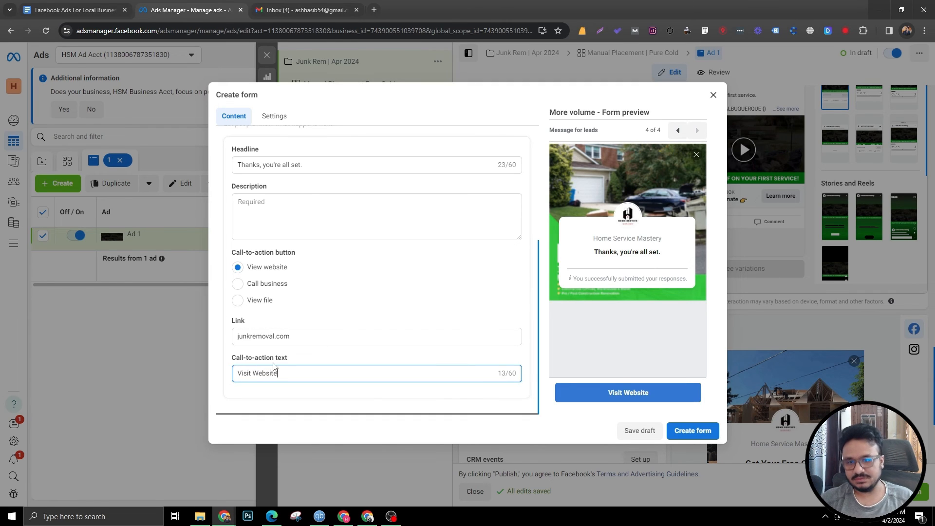
Step: Set the completion message description to "Please visit our website for more info." and create the form
scroll(332, 291, "up", 5)
scroll(332, 290, "down", 4)
left_click(276, 248)
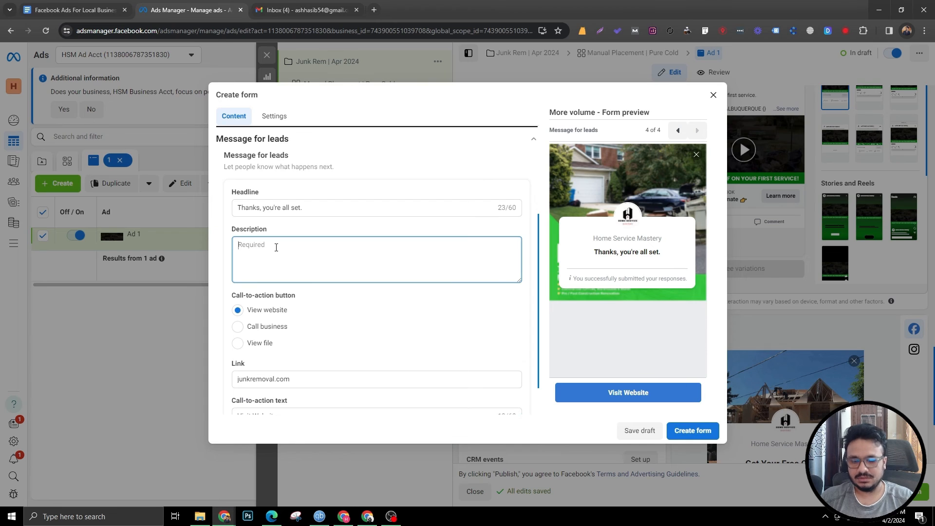
type("Please visit")
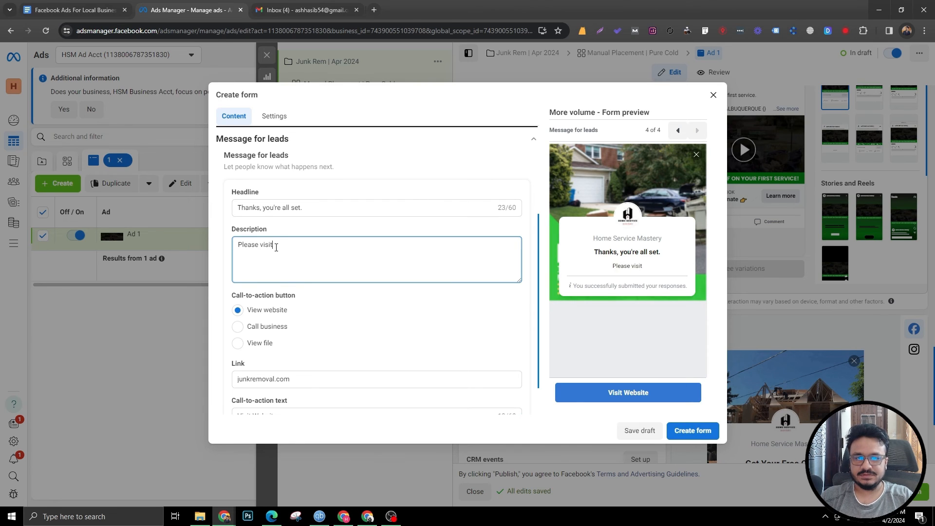
type(" our website for mo")
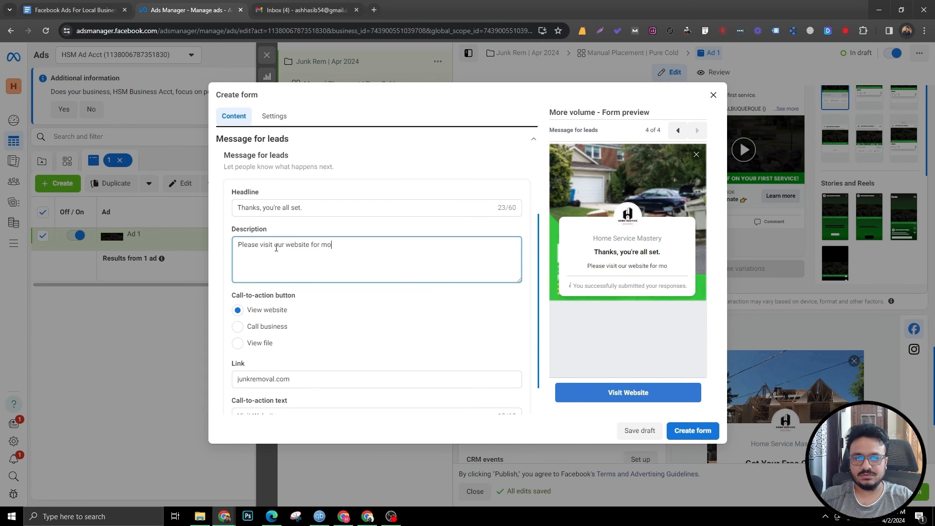
type("re info.")
left_click(324, 235)
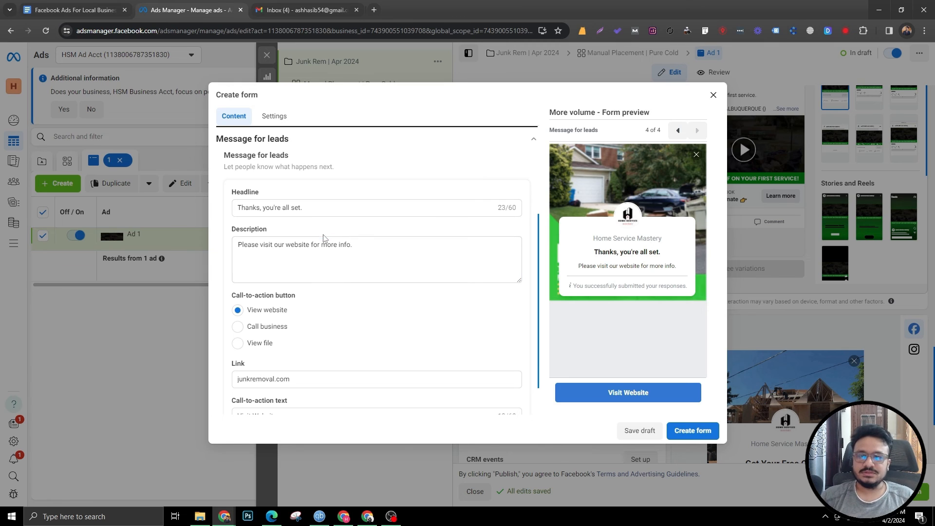
scroll(389, 334, "up", 3)
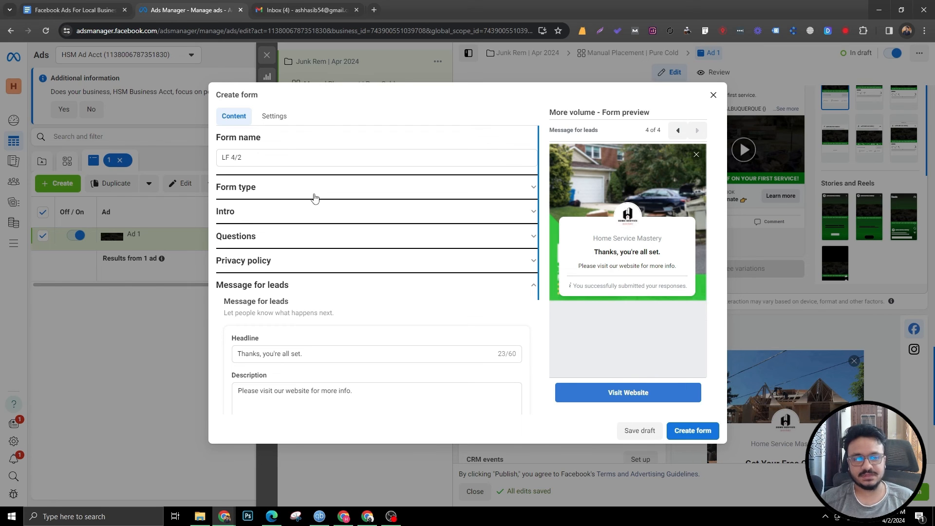
scroll(313, 199, "down", 4)
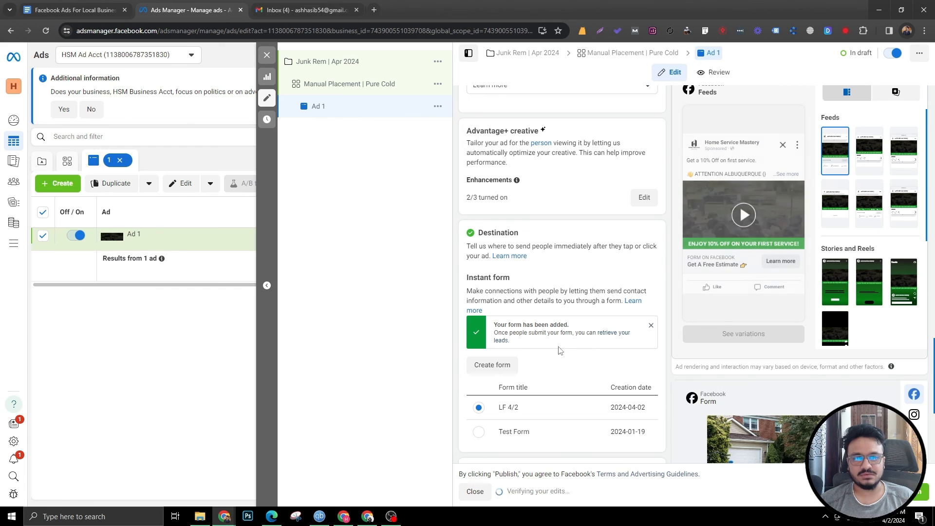
Step: Duplicate Ad 1 into the original campaign as one copy
scroll(580, 189, "up", 11)
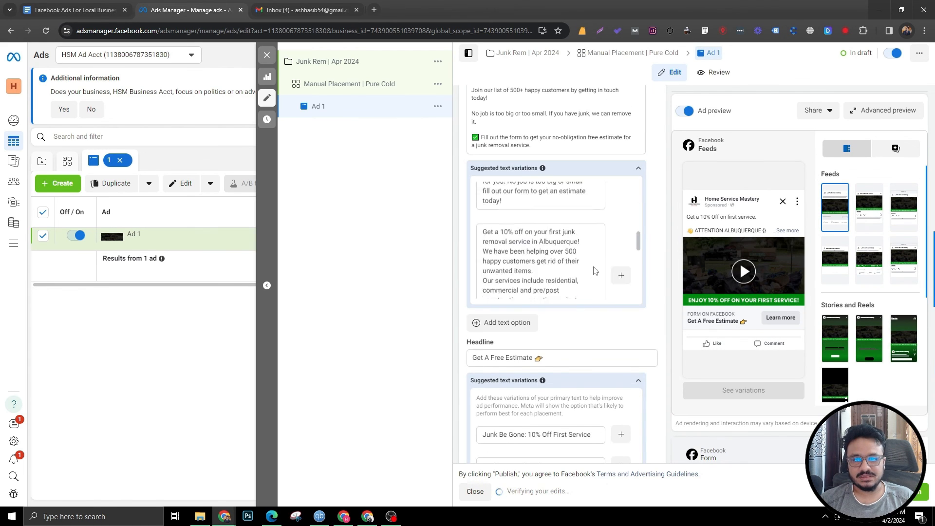
scroll(562, 346, "down", 12)
scroll(506, 438, "up", 10)
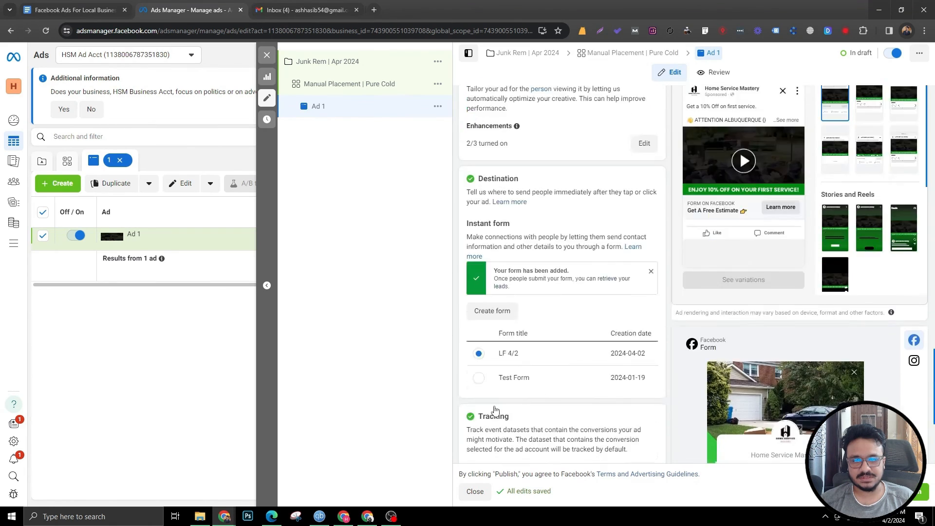
scroll(489, 398, "up", 3)
scroll(552, 325, "up", 11)
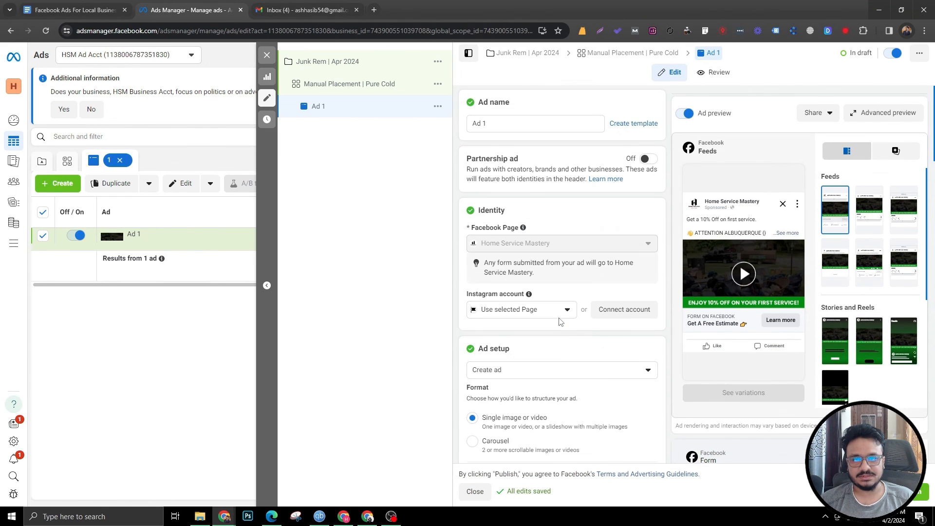
scroll(559, 322, "down", 6)
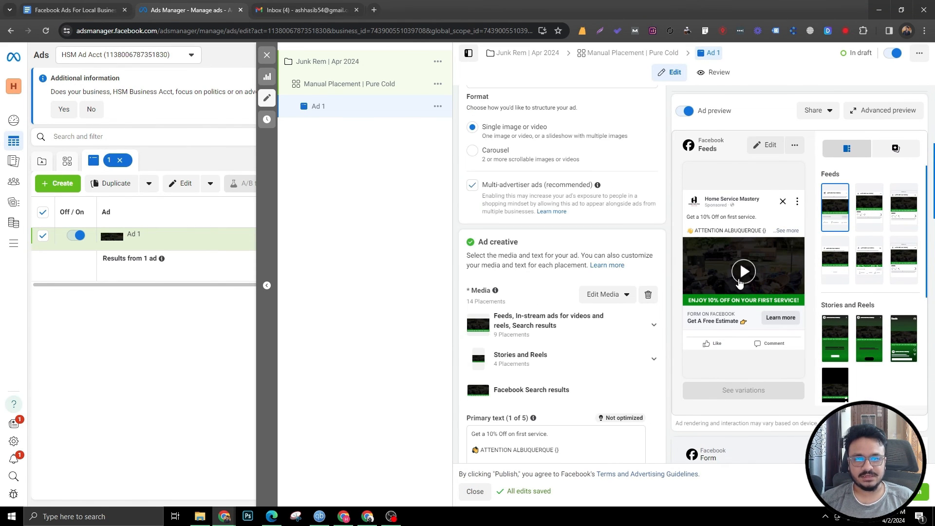
left_click(438, 107)
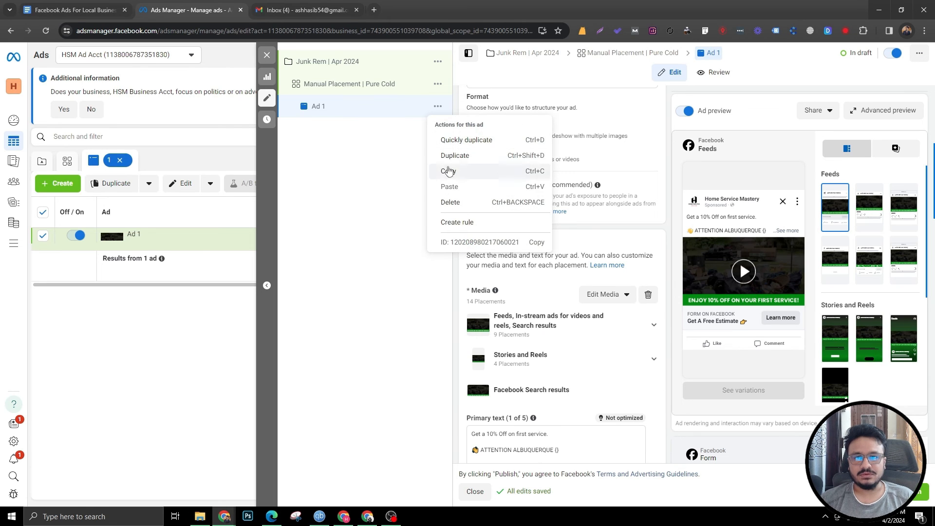
left_click(448, 156)
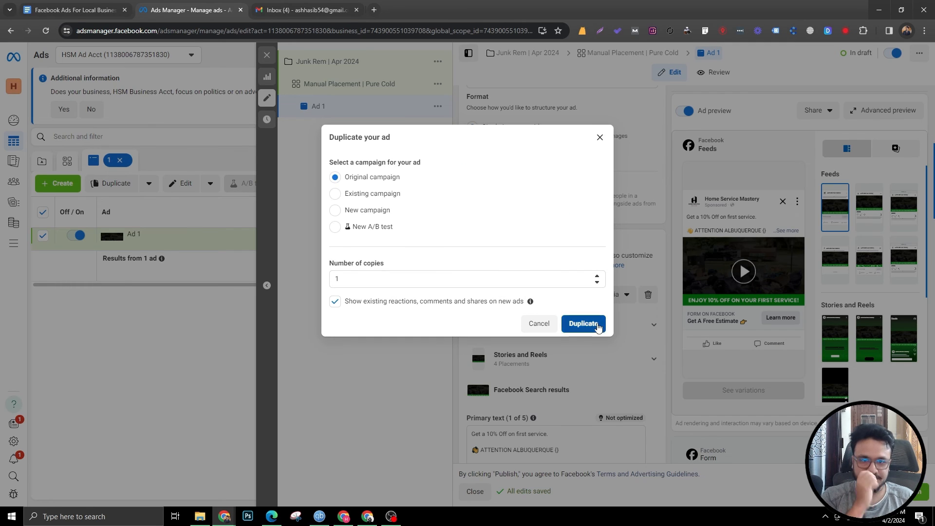
left_click(595, 321)
Step: Rename the duplicated ad to Ad 2
scroll(515, 127, "up", 6)
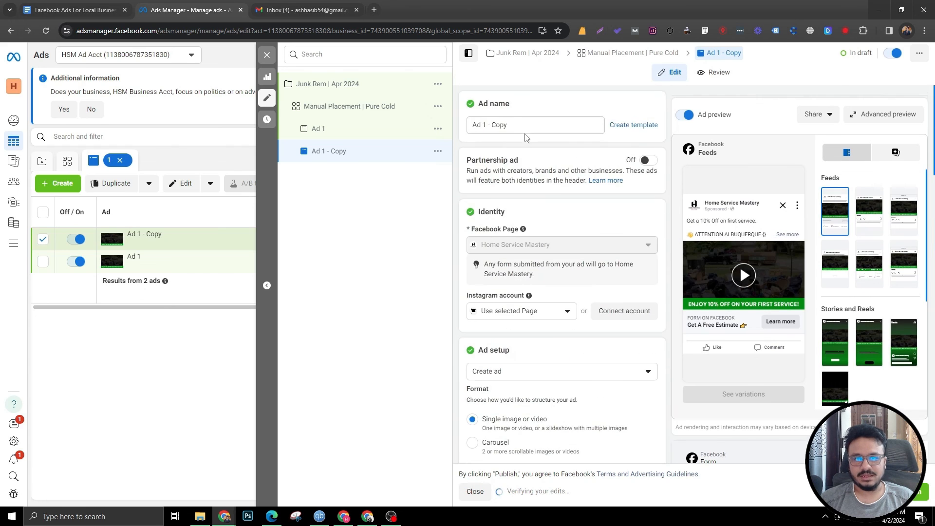
left_click_drag(482, 124, 532, 127)
type("2")
left_click(453, 174)
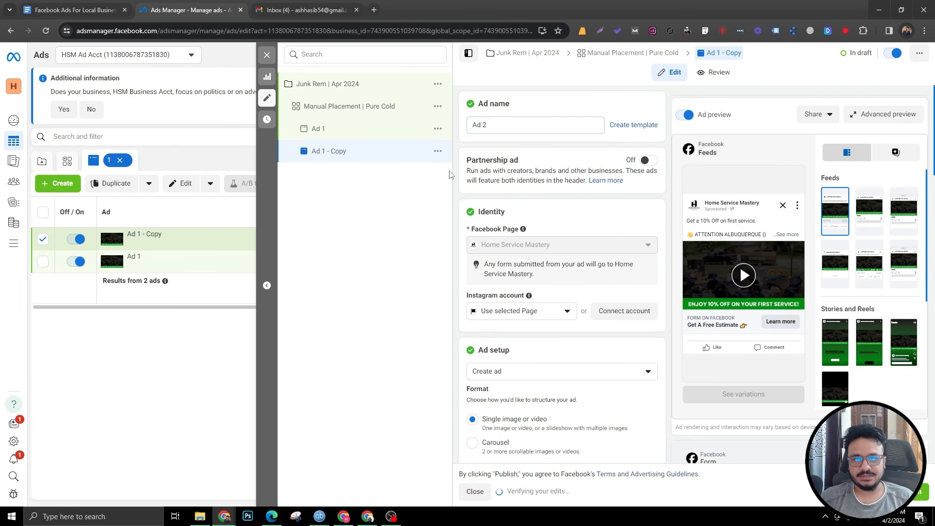
Step: Remove Ad 2's video media and add Image.jpg as its new media
scroll(549, 203, "down", 6)
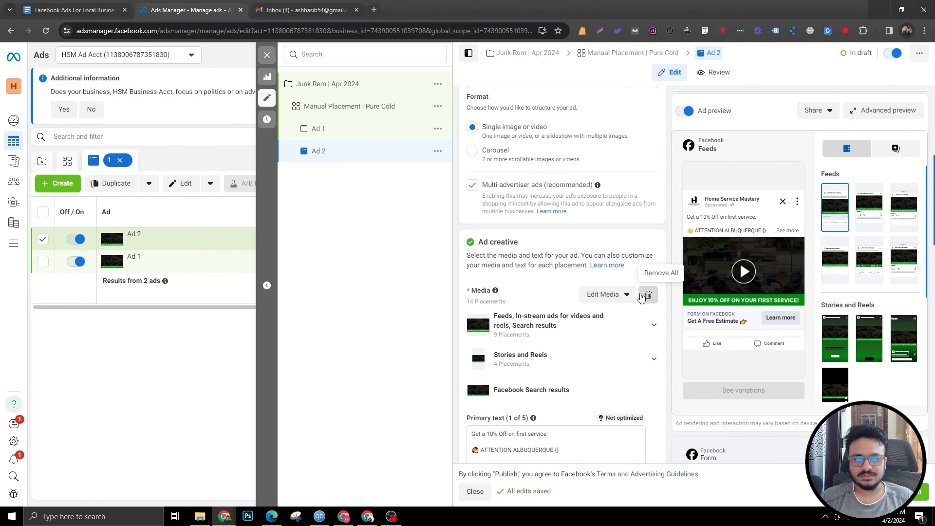
left_click(642, 298)
left_click(523, 305)
left_click(507, 329)
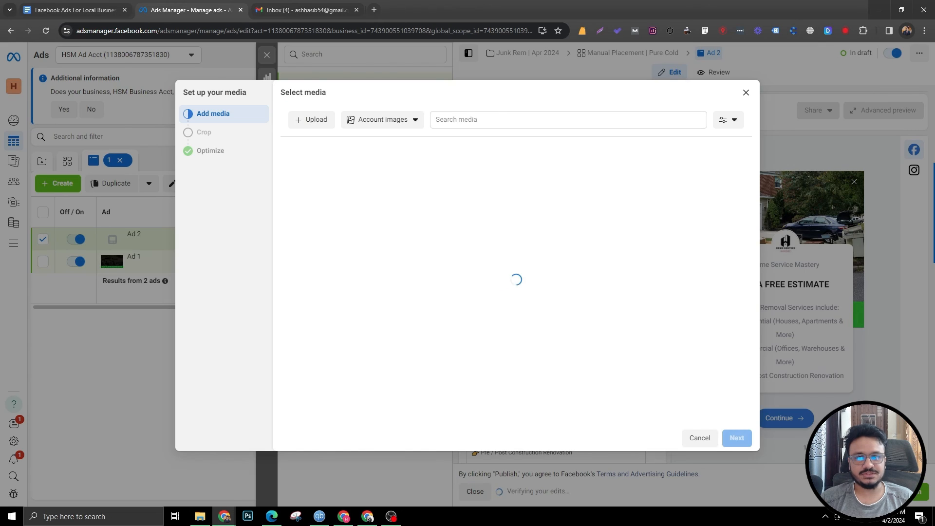
left_click_drag(879, 216, 698, 250)
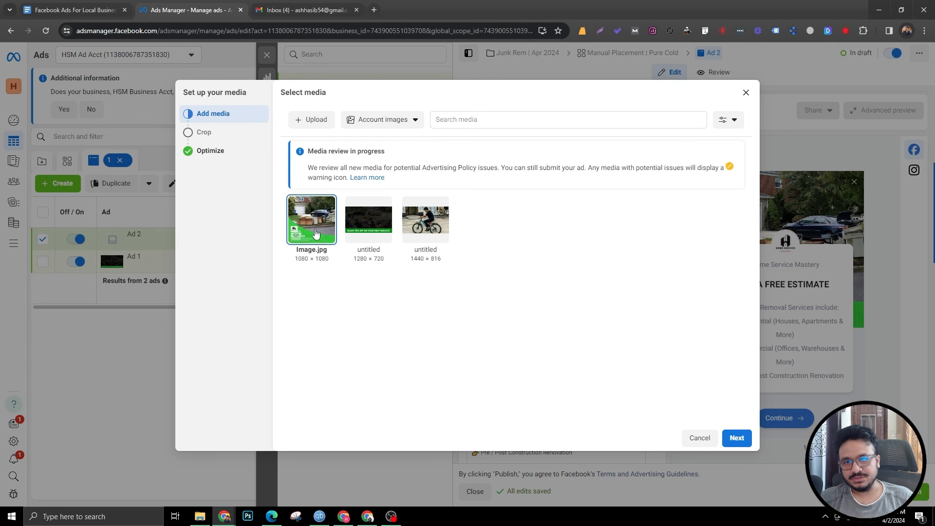
left_click(736, 438)
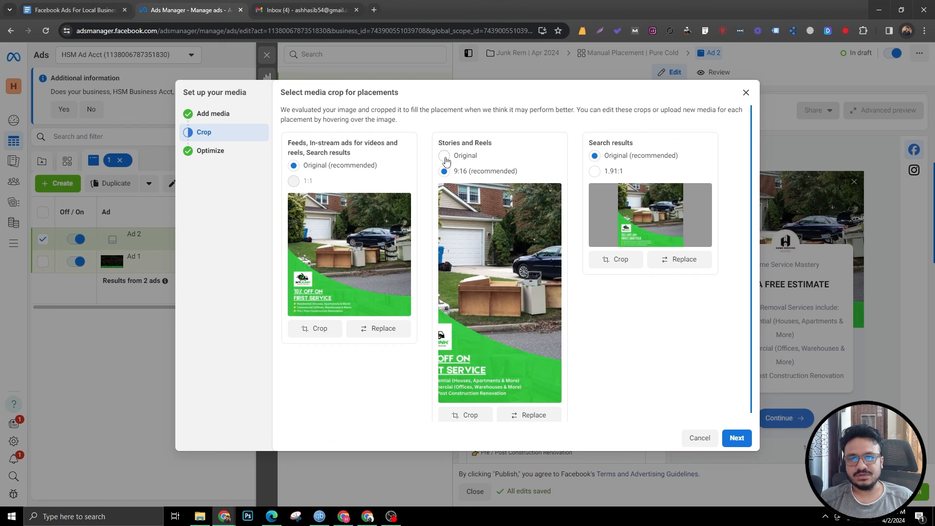
Step: Set the Stories and Reels placement to the Original crop of Image.jpg
left_click(444, 156)
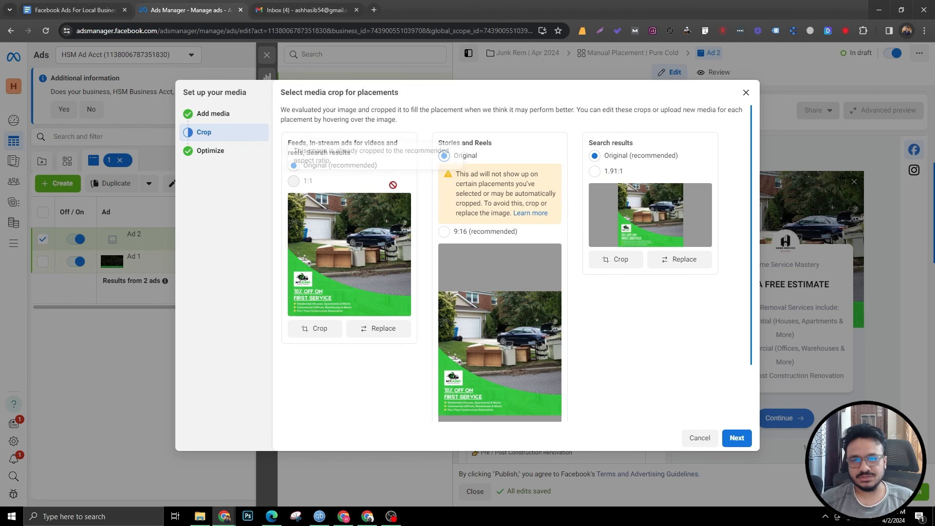
scroll(390, 234, "down", 2)
scroll(374, 265, "up", 2)
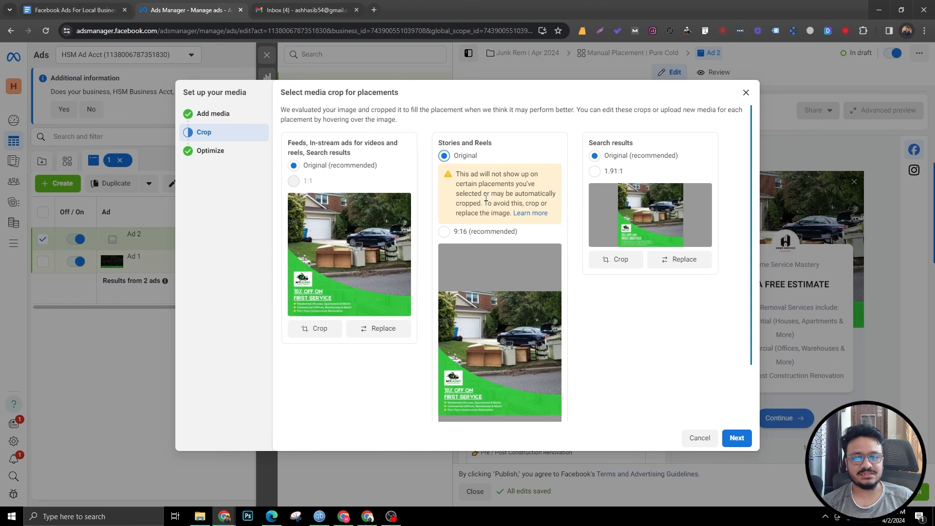
scroll(477, 237, "down", 2)
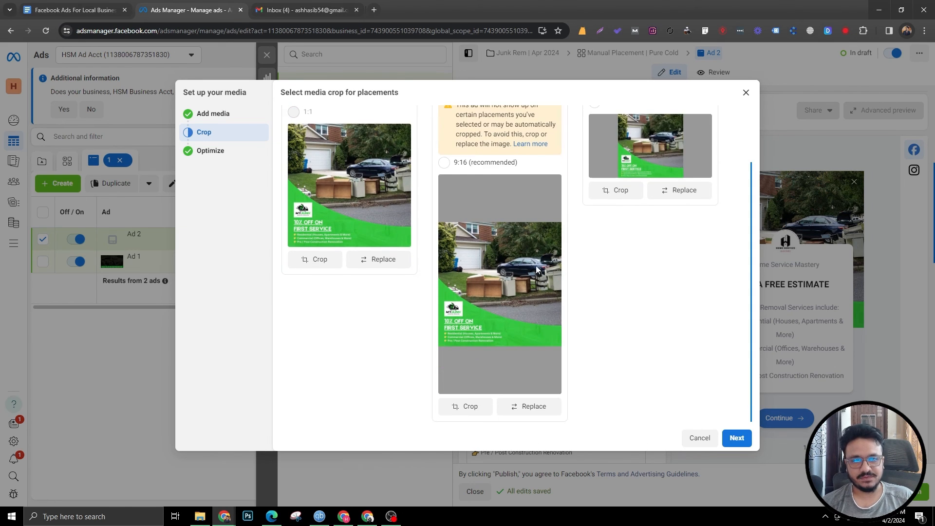
scroll(650, 254, "up", 2)
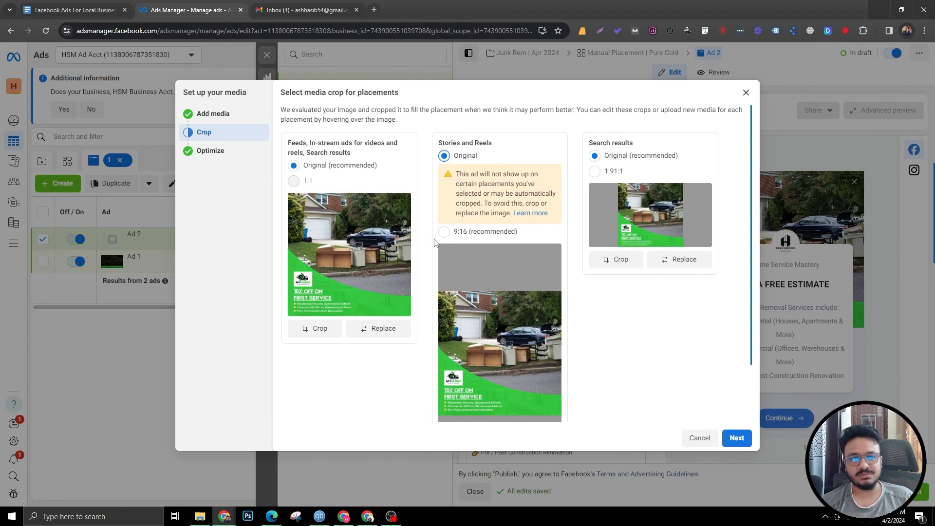
scroll(435, 242, "down", 2)
left_click(518, 415)
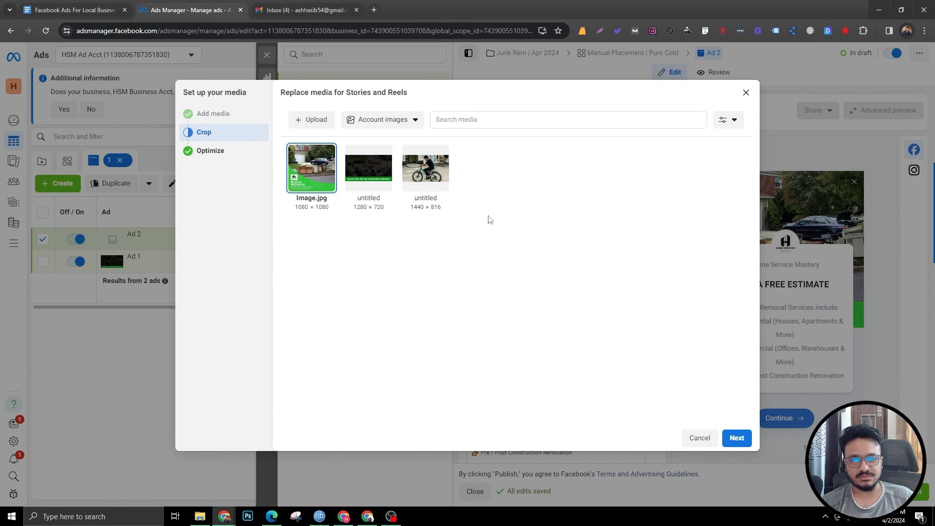
left_click(738, 439)
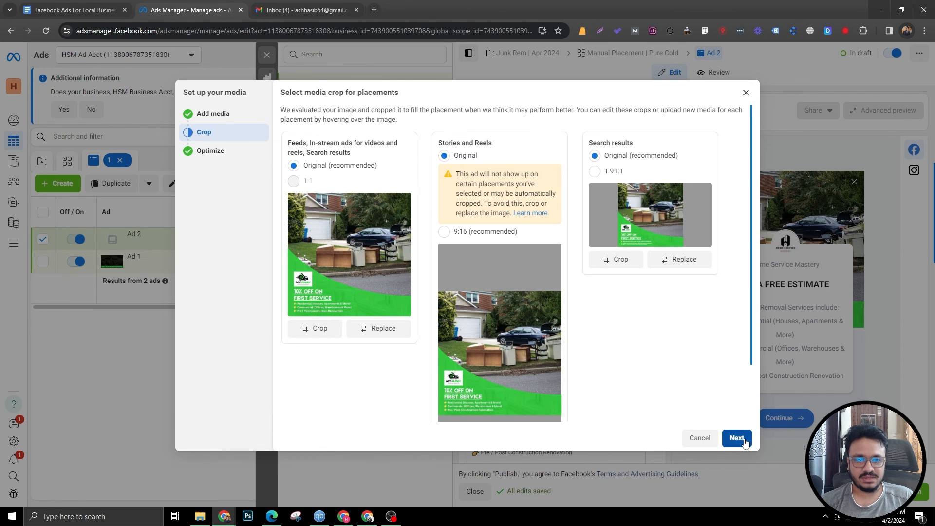
Step: Complete the media setup, keeping all Advantage+ creative optimizations on
left_click(738, 439)
scroll(294, 126, "down", 1)
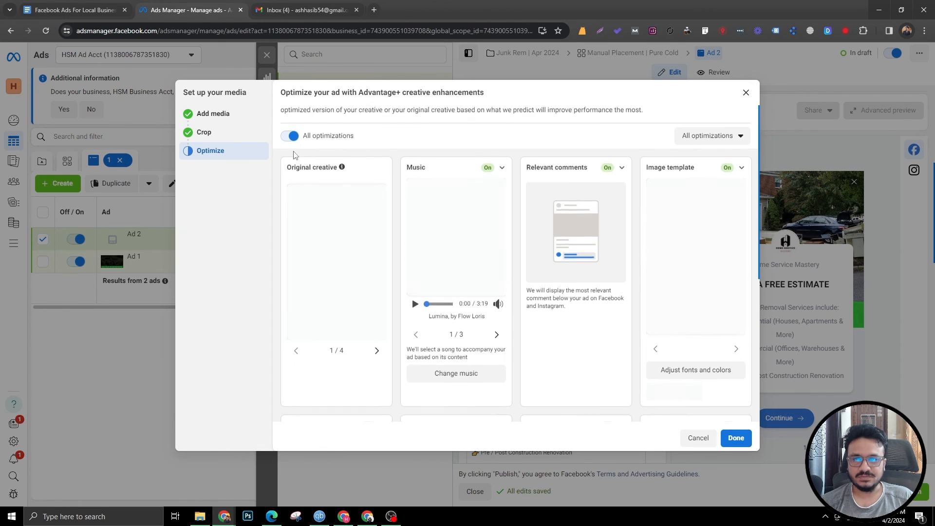
left_click(736, 438)
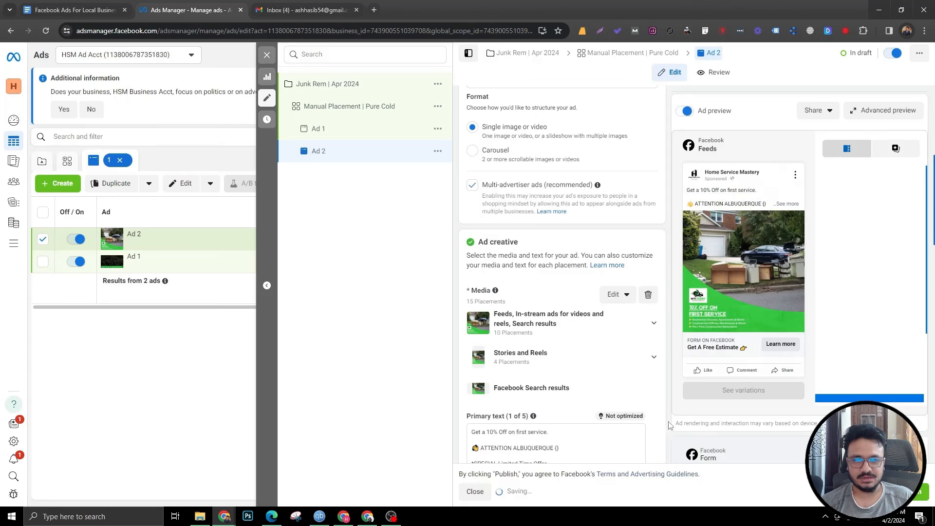
scroll(561, 375, "down", 6)
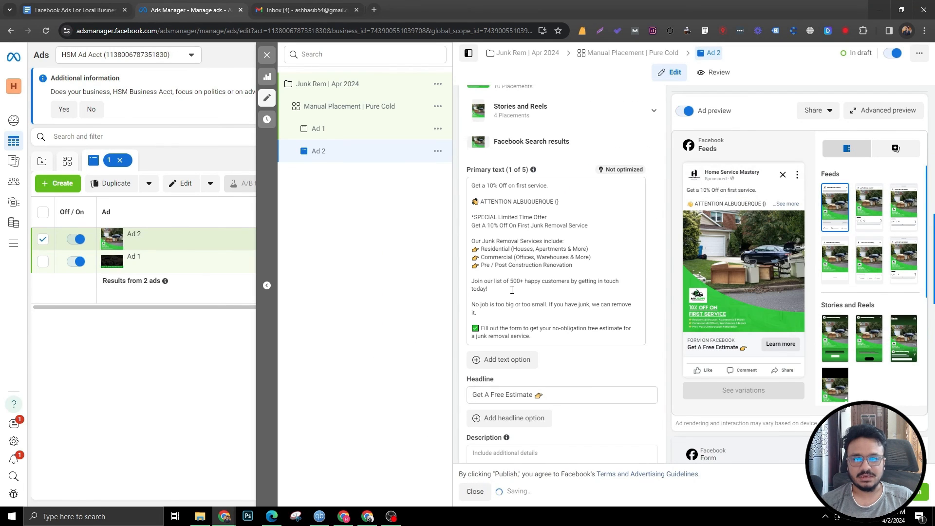
Step: Review Ad 2's form and tracking settings, then open the campaign level of Junk Rem | Apr 2024
scroll(484, 250, "down", 12)
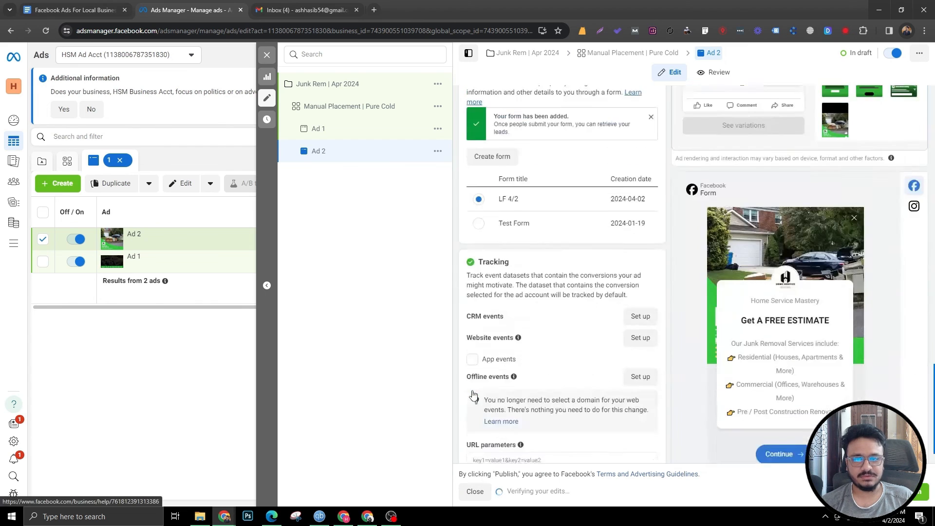
left_click(651, 211)
scroll(526, 335, "down", 2)
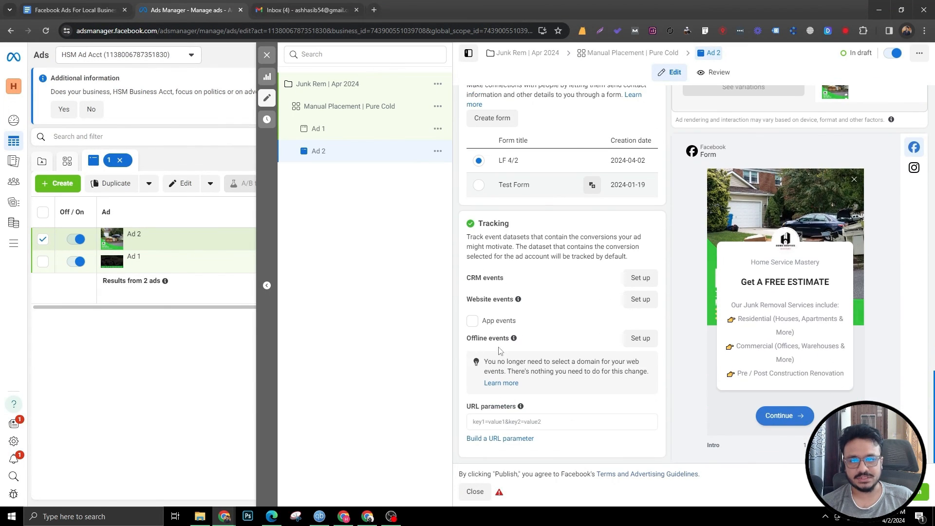
scroll(526, 335, "up", 15)
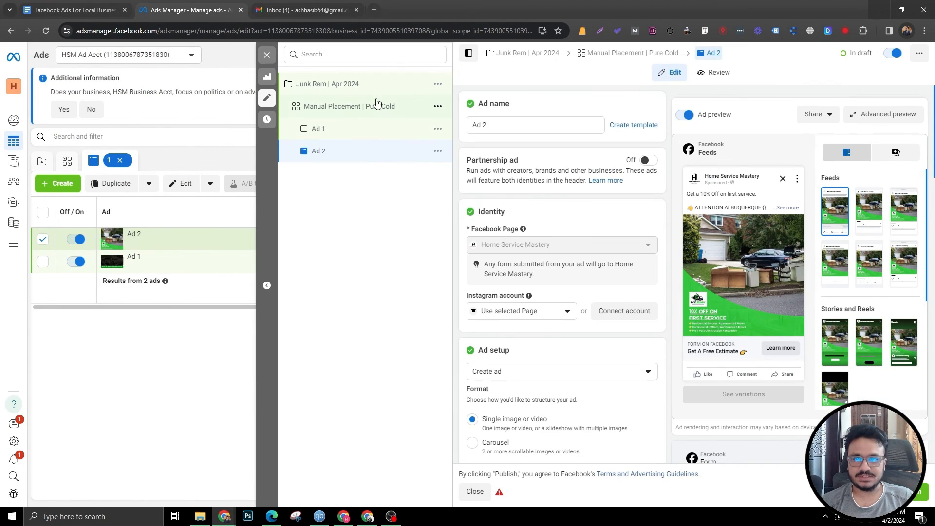
left_click(368, 92)
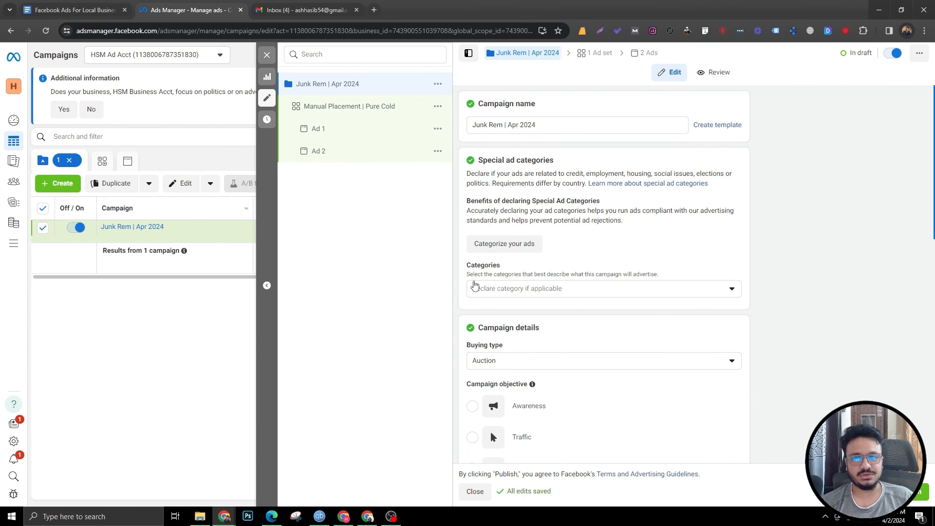
scroll(576, 212, "down", 3)
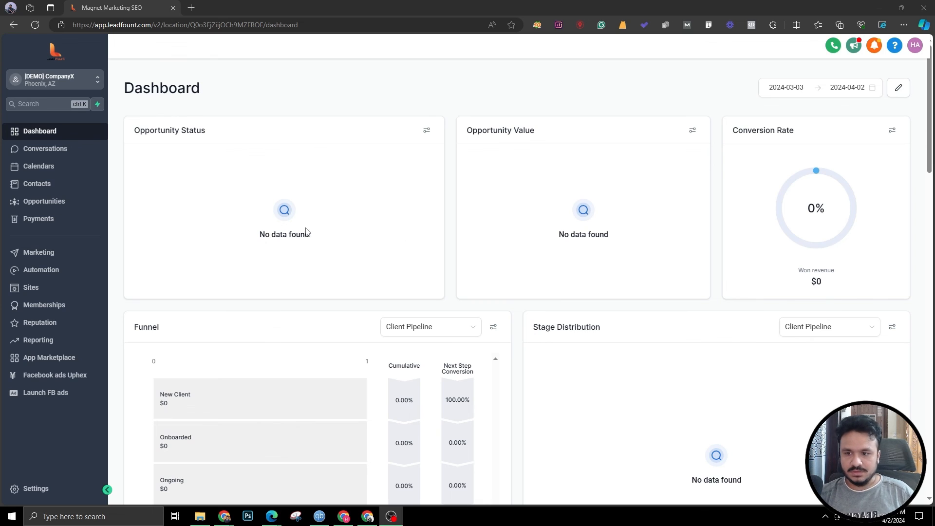
Step: Switch to the LeadFount CRM settings and connect its Facebook integration to the Home Service Mastery page
left_click(29, 488)
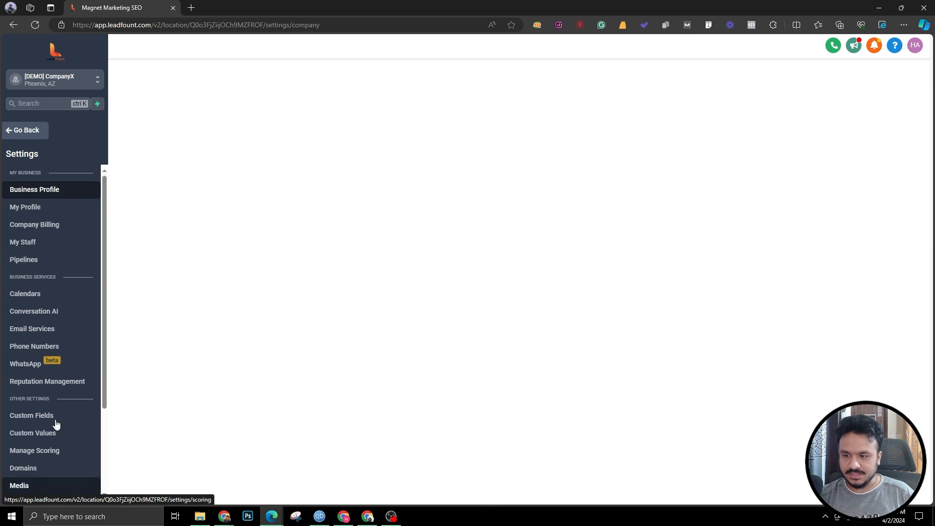
scroll(20, 428, "down", 3)
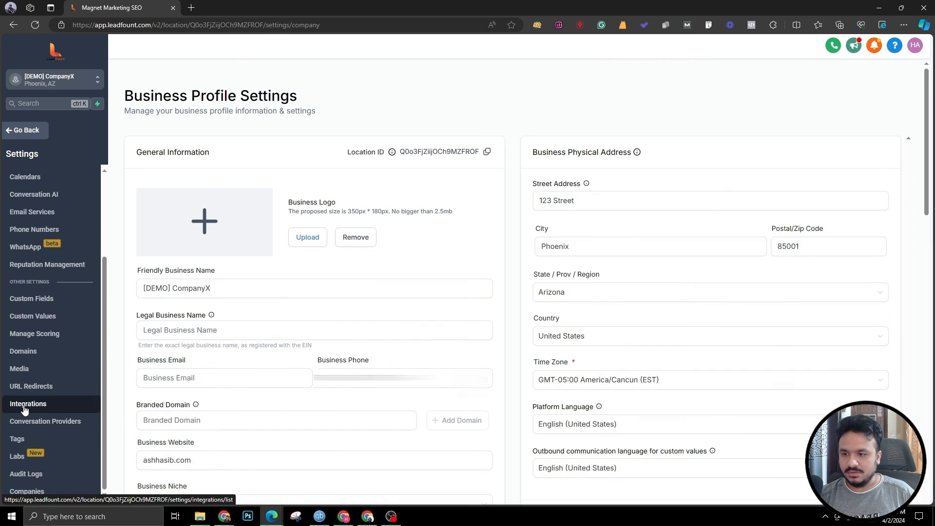
left_click(26, 408)
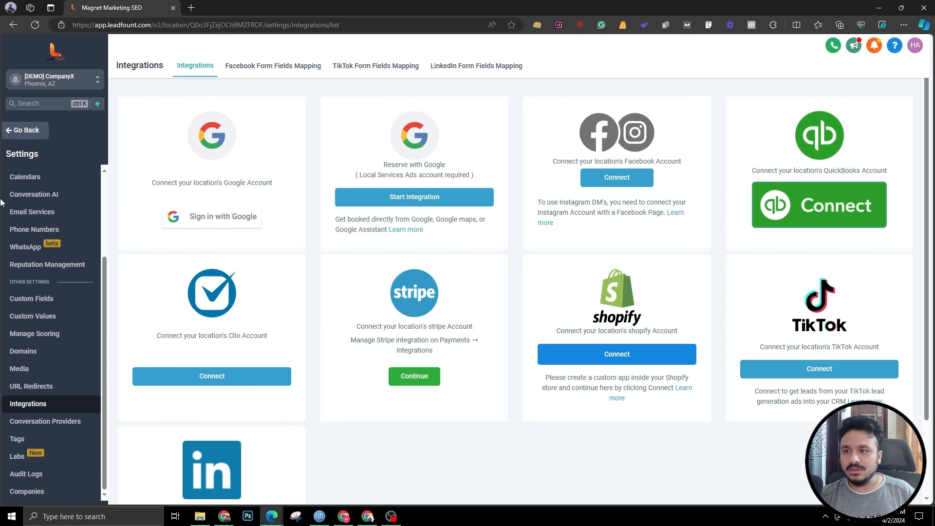
left_click(593, 178)
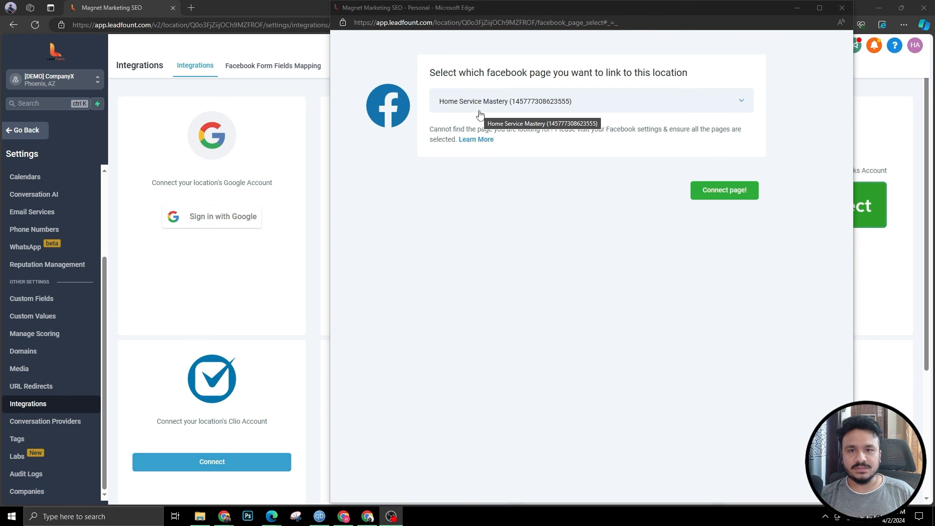
left_click(731, 193)
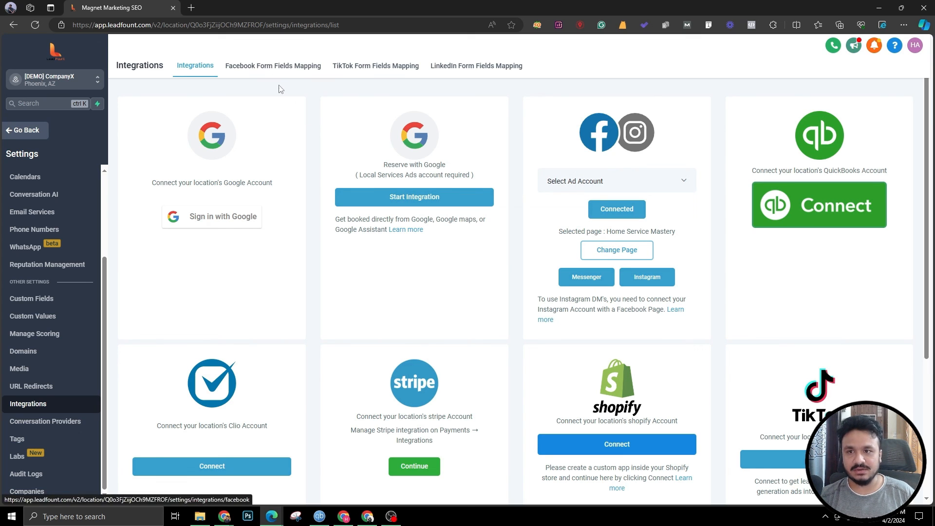
Step: Map the LF 4/2 lead form's Full name, Email and Phone number fields to CRM fields and save
left_click(267, 68)
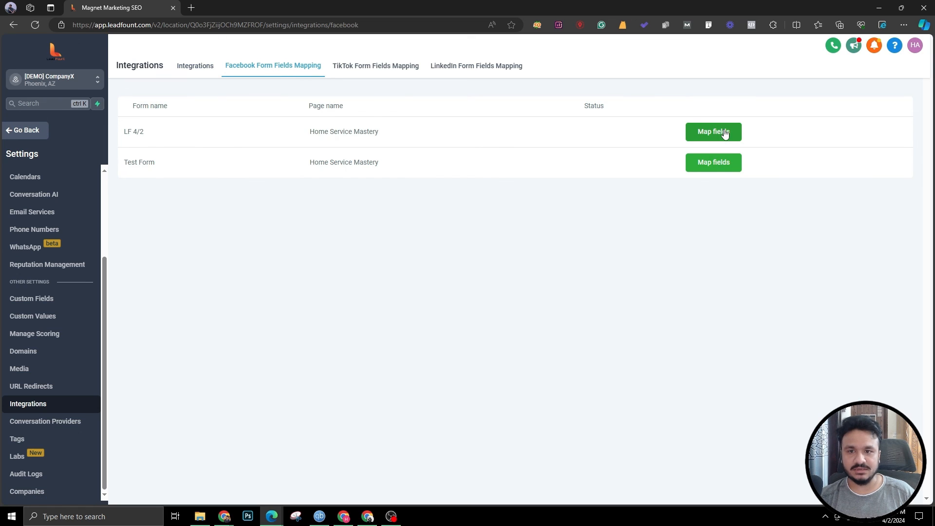
left_click_drag(149, 138, 124, 135)
left_click(130, 135)
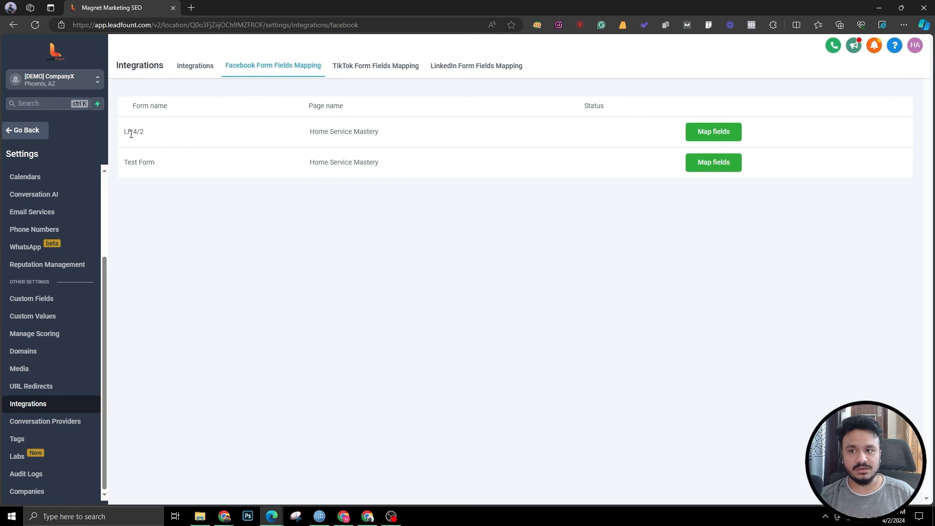
left_click(706, 138)
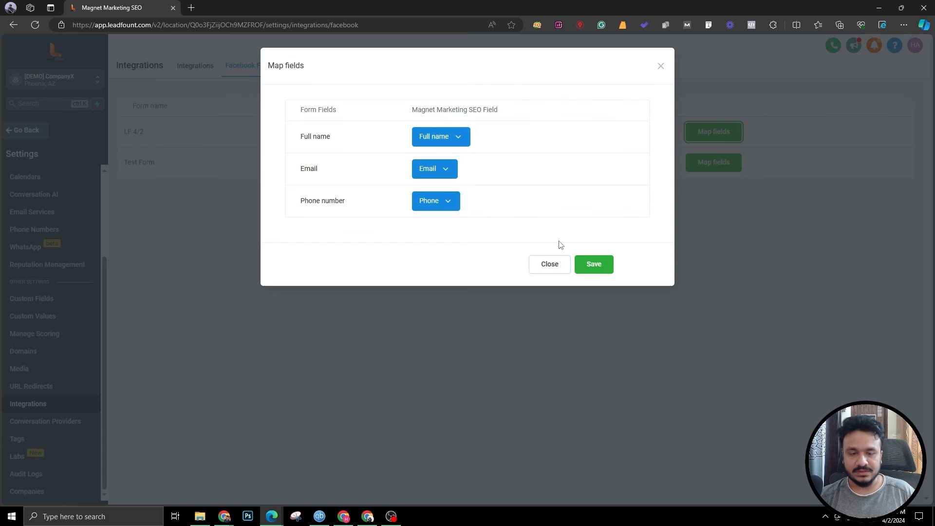
left_click(593, 264)
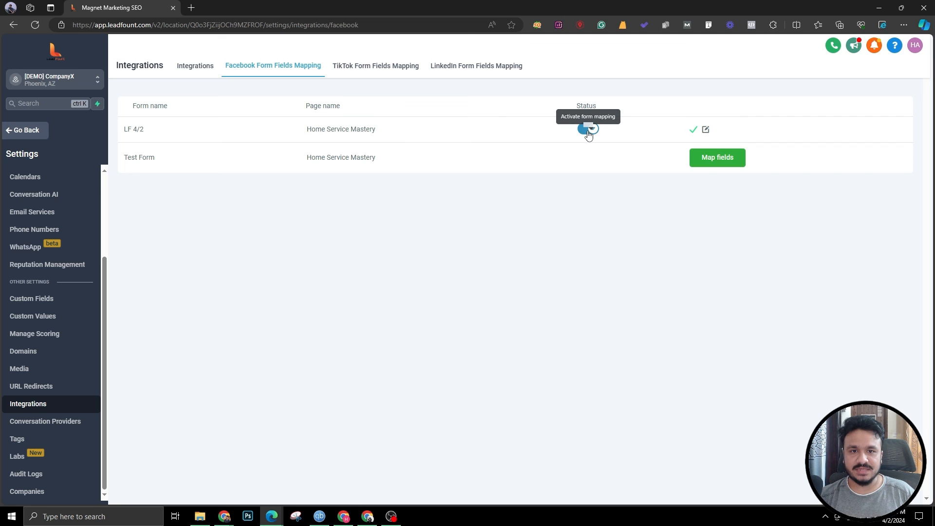
Step: Create a new automation workflow from scratch and name it Facebook Ads Automation
left_click(23, 132)
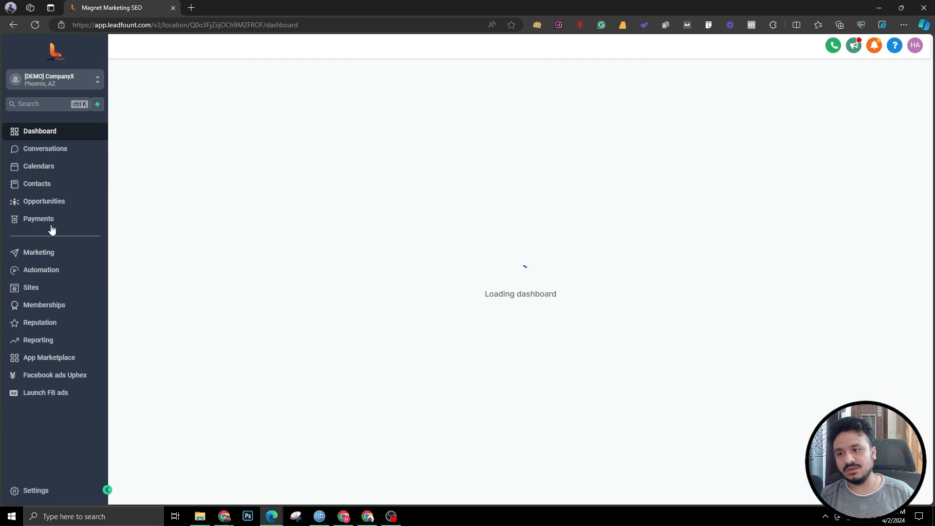
left_click(48, 273)
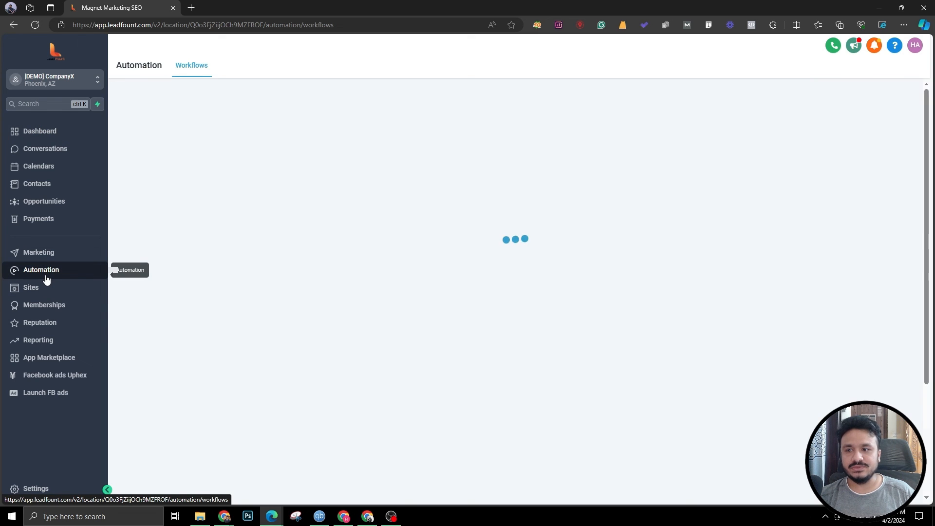
left_click(774, 106)
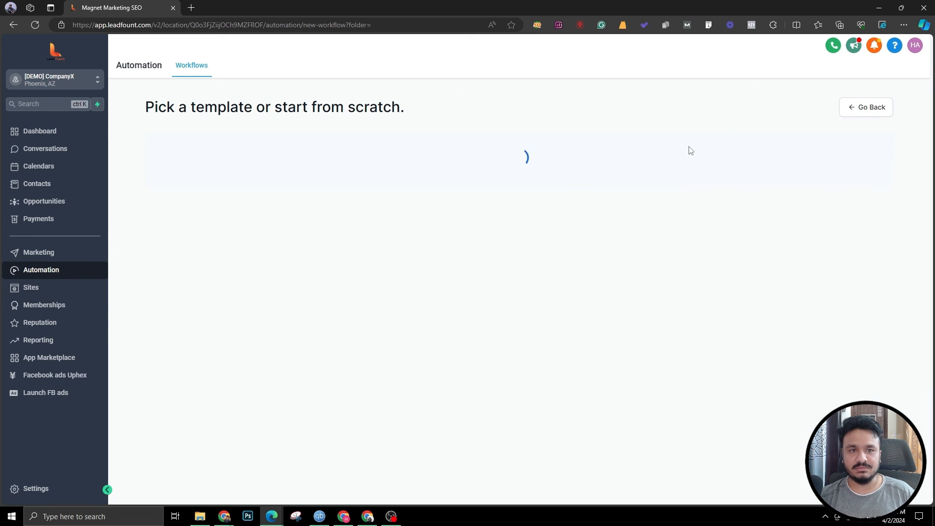
left_click(339, 245)
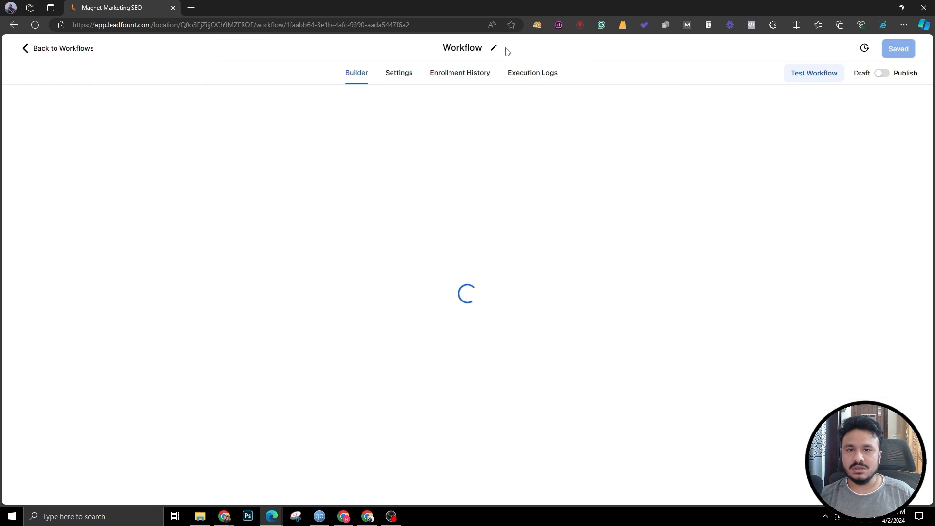
triple_click(470, 53)
type("Face")
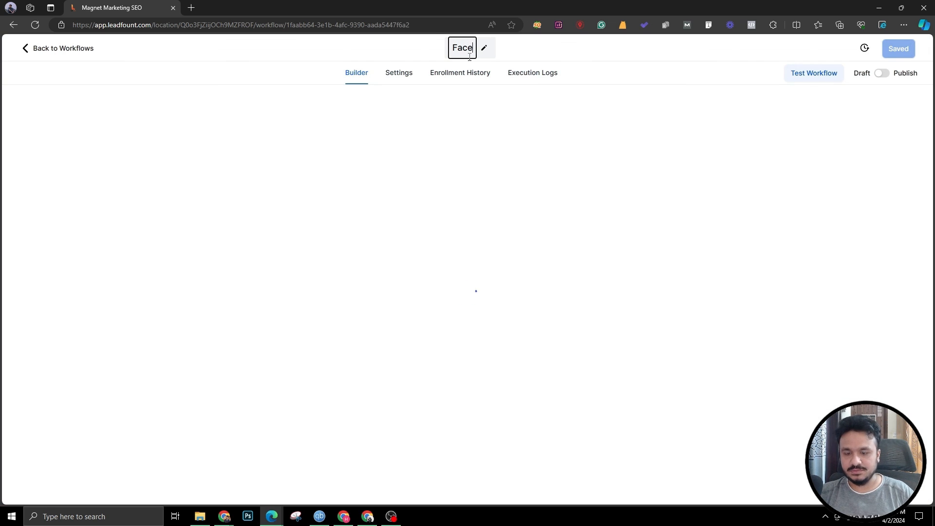
type("book Ads Automation")
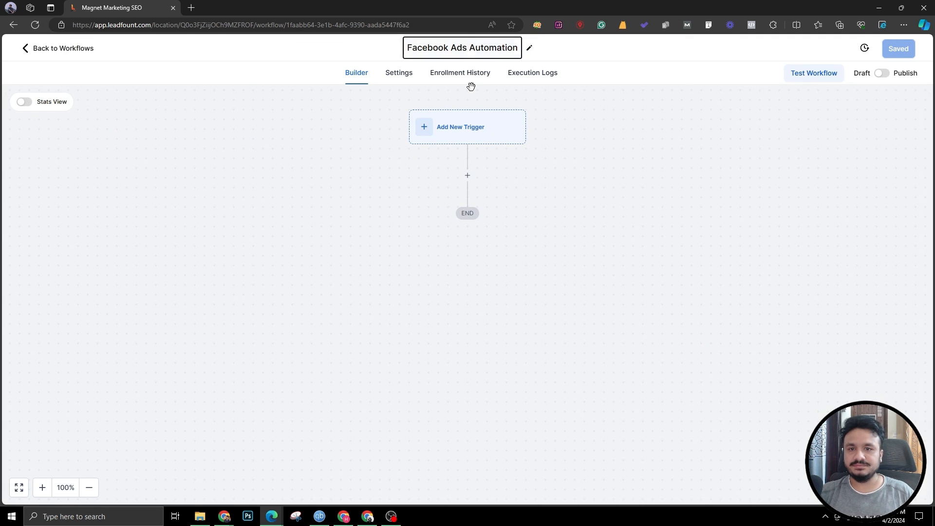
key("Return")
Step: Add a Facebook Lead Form Submitted trigger with an In Form filter selecting the lead form
left_click(474, 127)
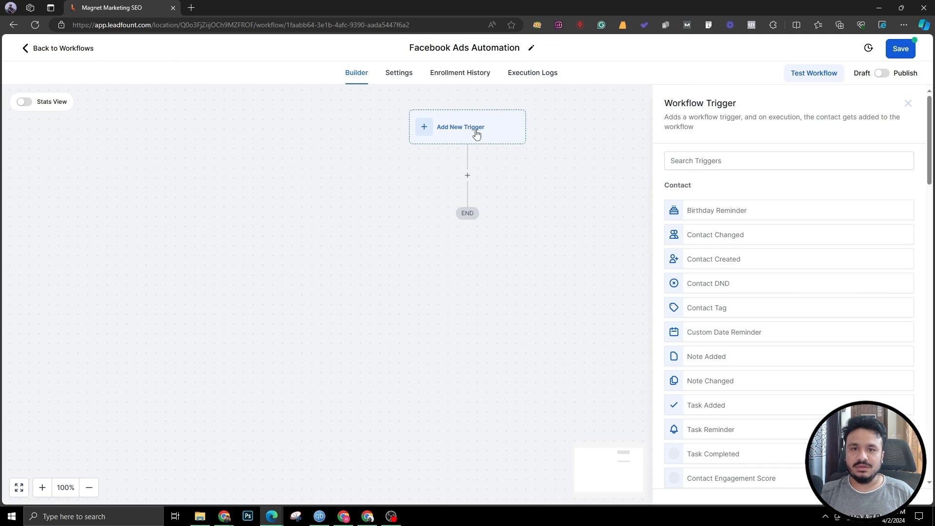
left_click(720, 163)
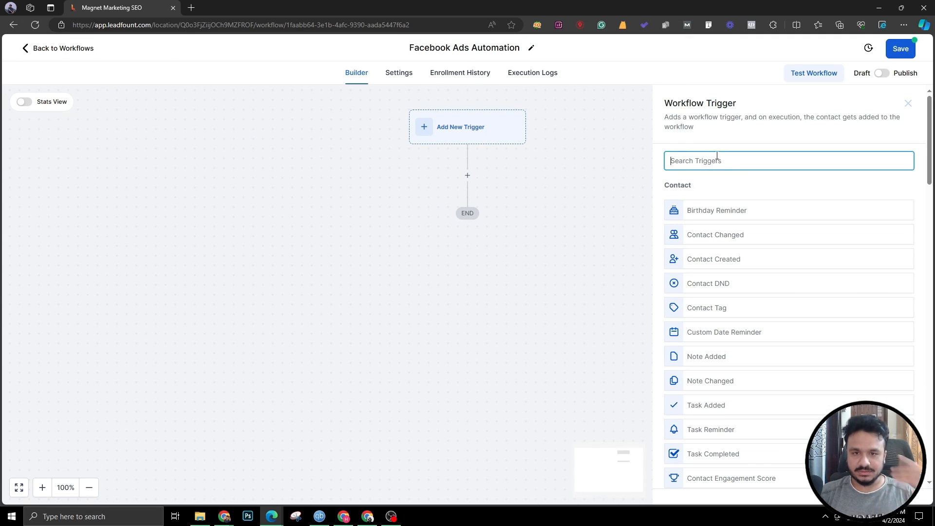
type("face")
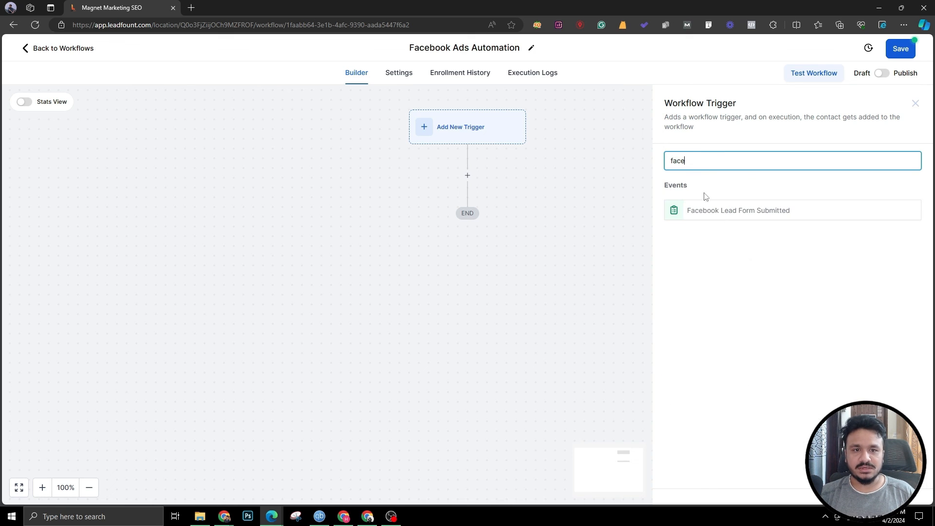
left_click(718, 217)
left_click(546, 255)
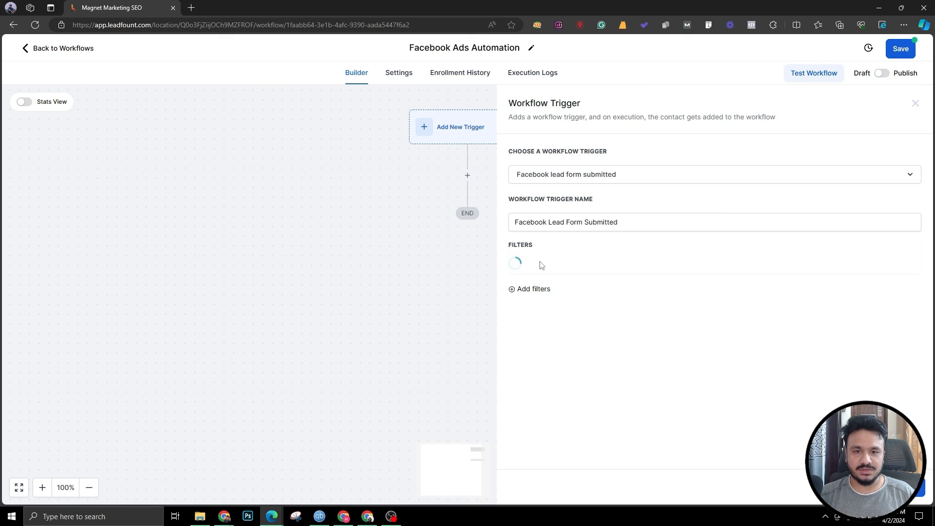
left_click(534, 268)
left_click(539, 335)
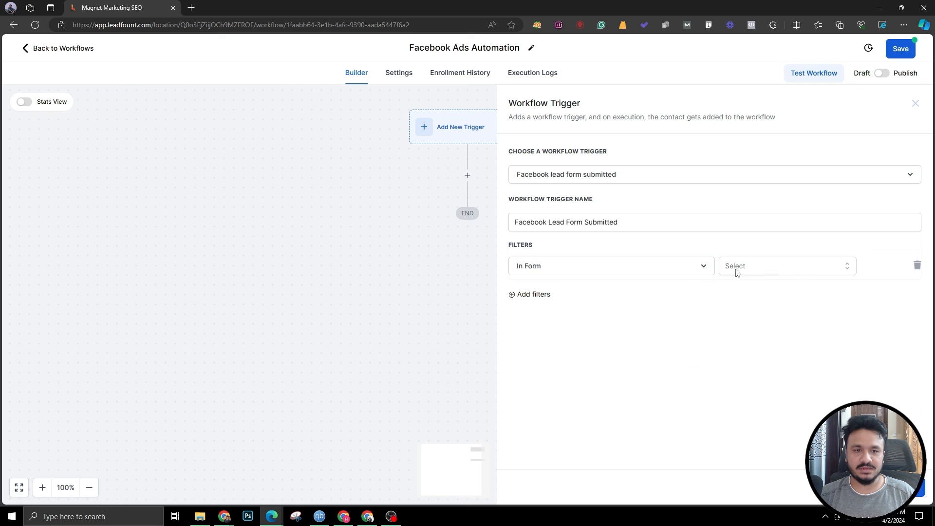
left_click(735, 268)
left_click(741, 311)
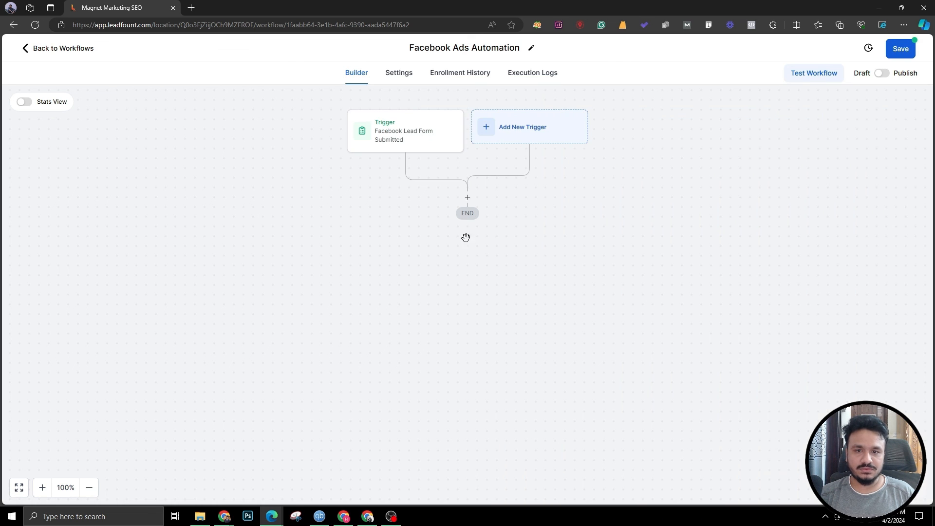
Step: Add a Send Internal Notification action after the trigger and set its notification type to Email
left_click(467, 196)
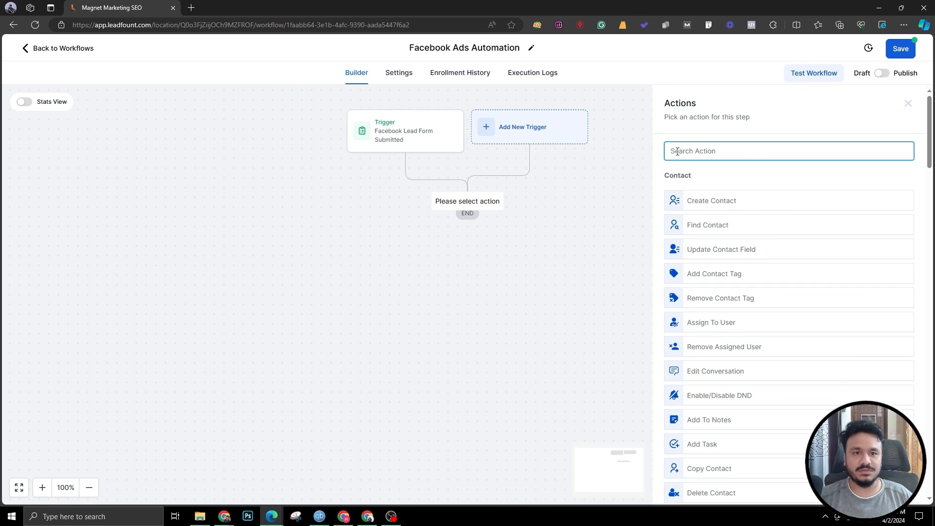
type("notifi")
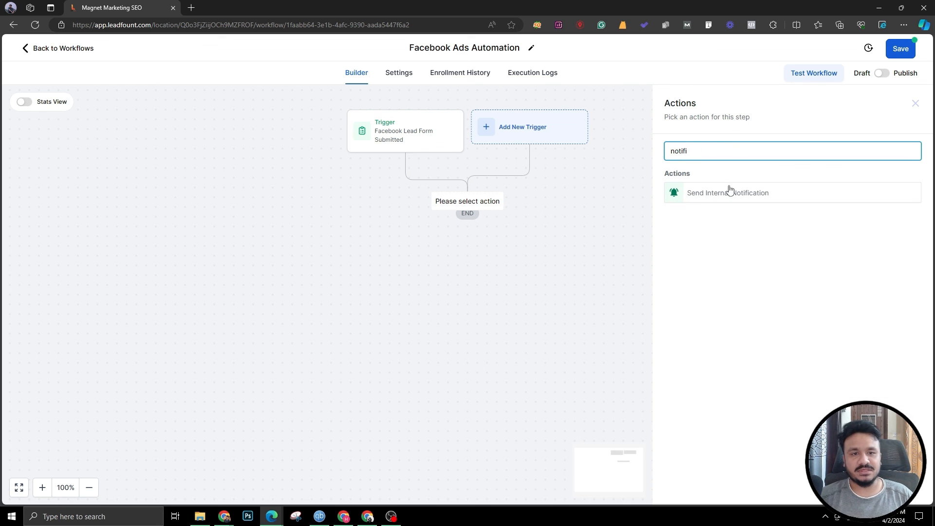
left_click(730, 191)
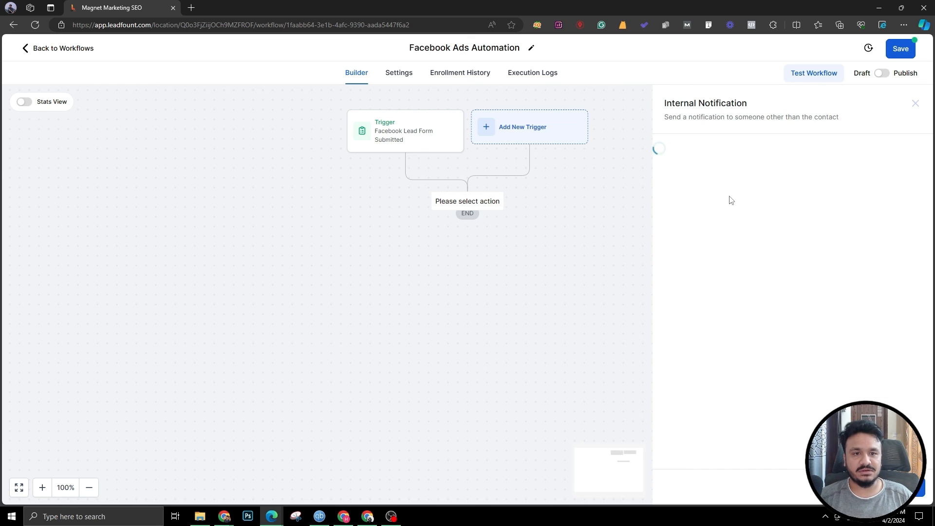
left_click(705, 213)
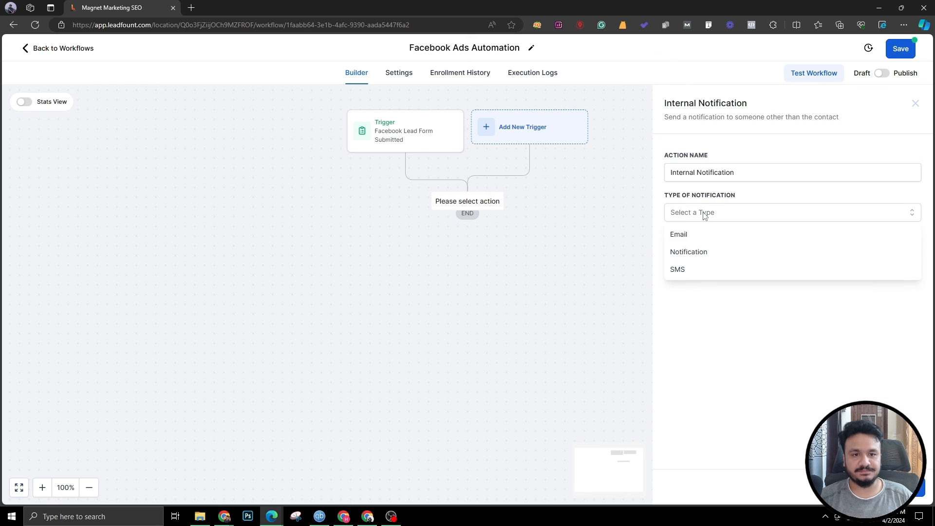
left_click(679, 235)
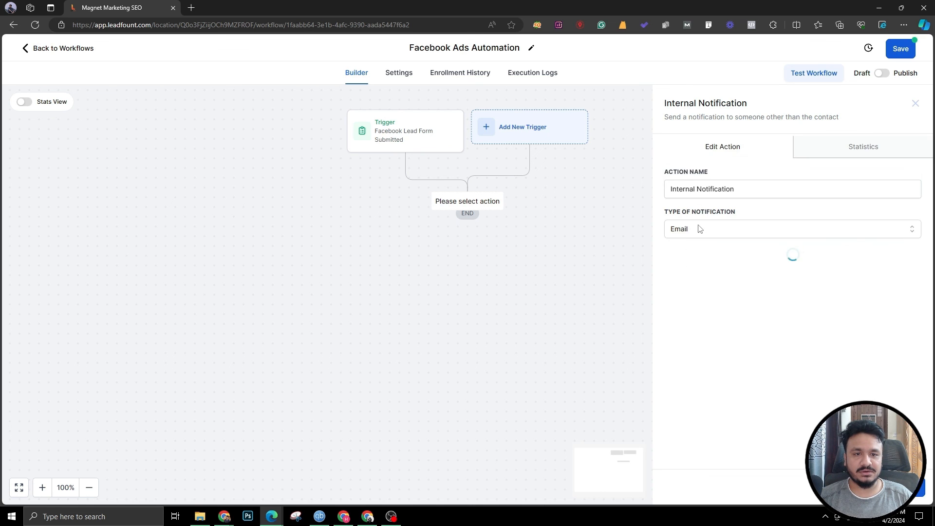
scroll(699, 277, "down", 3)
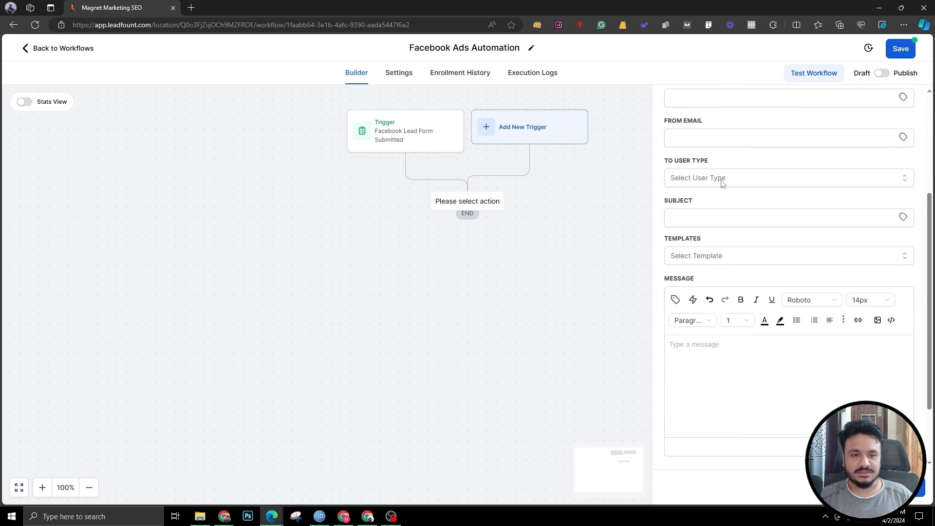
scroll(695, 238, "up", 3)
scroll(701, 292, "down", 3)
scroll(706, 369, "up", 4)
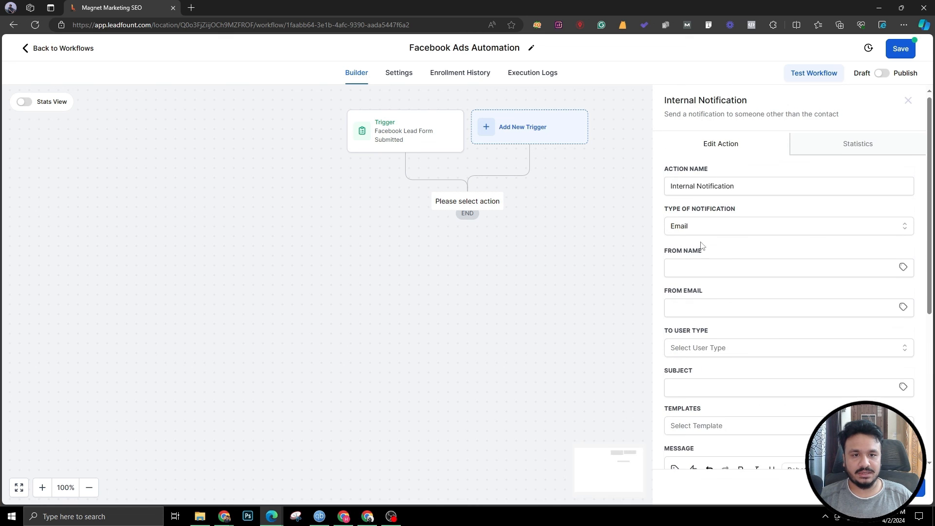
Step: Fill in the notification's sender name and sender e-mail address
left_click(707, 271)
type("X")
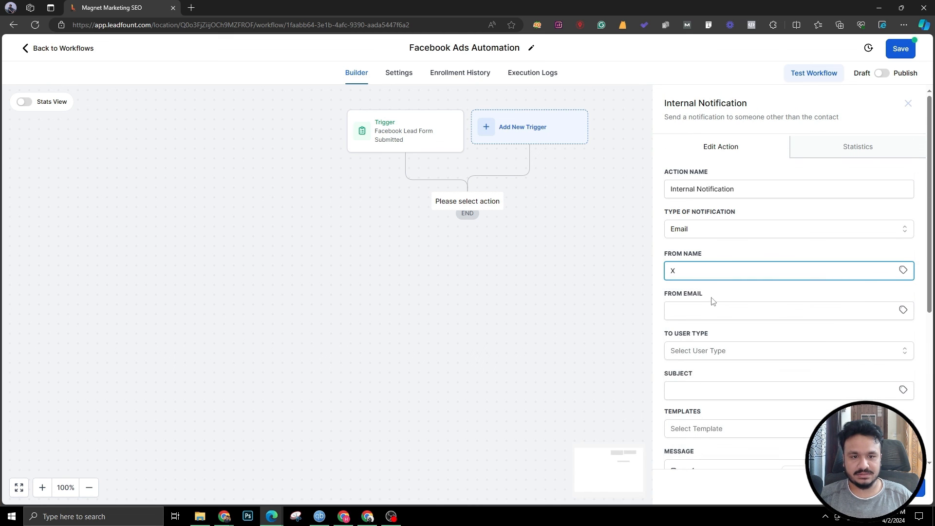
left_click(712, 308)
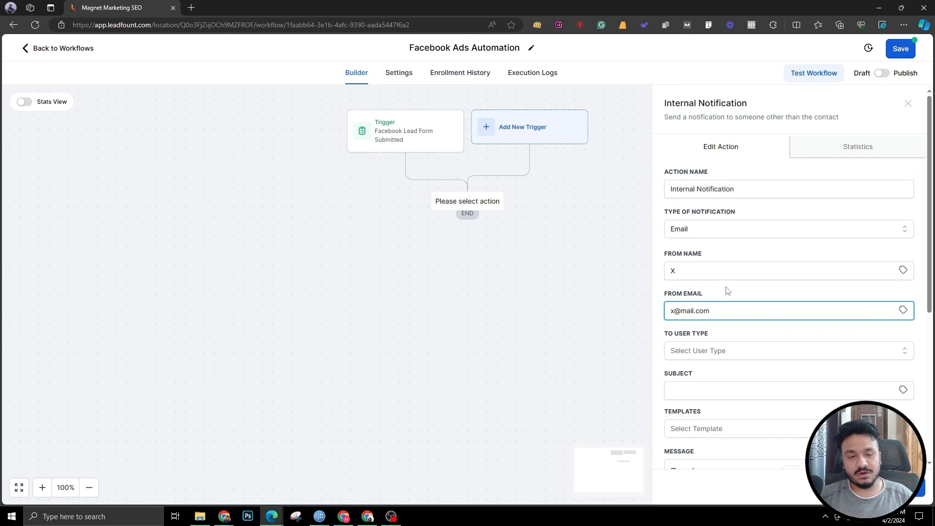
Step: Set the notification's recipient type to Custom Email and enter the recipient's e-mail address
left_click(686, 354)
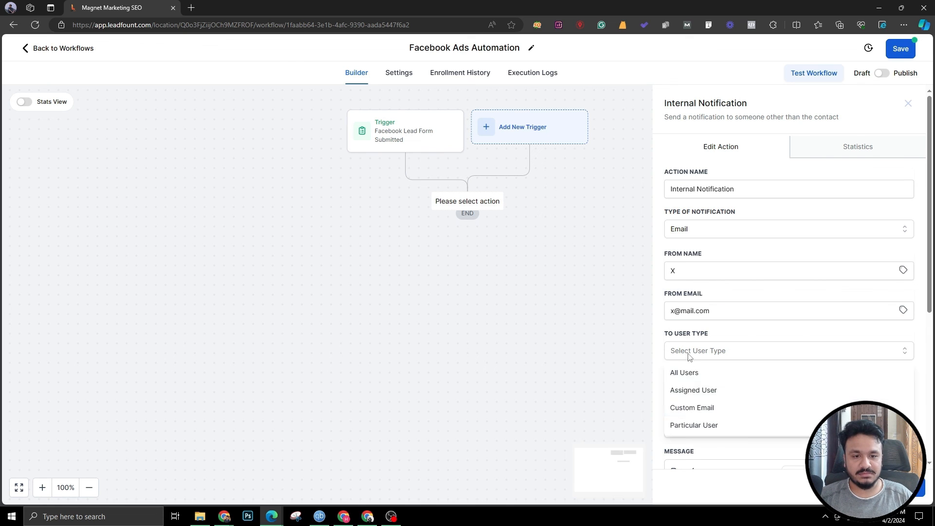
left_click(695, 408)
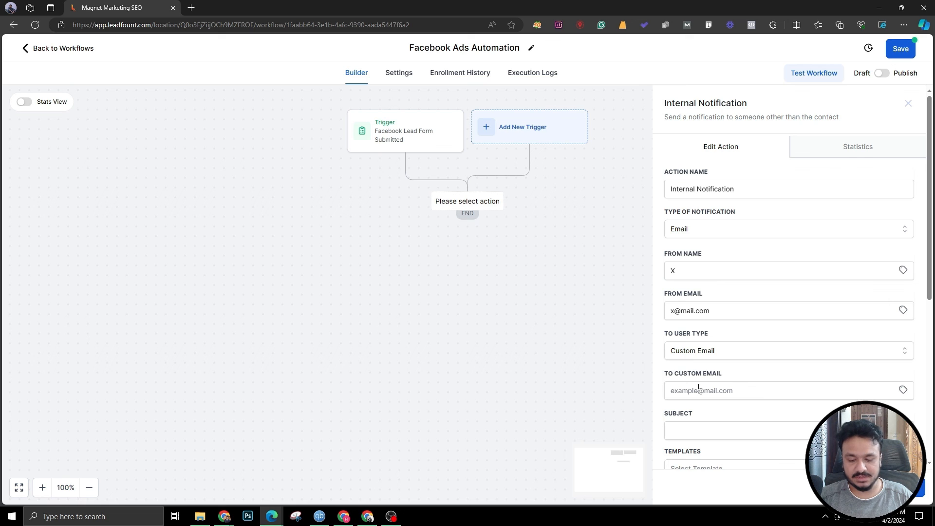
left_click(698, 389)
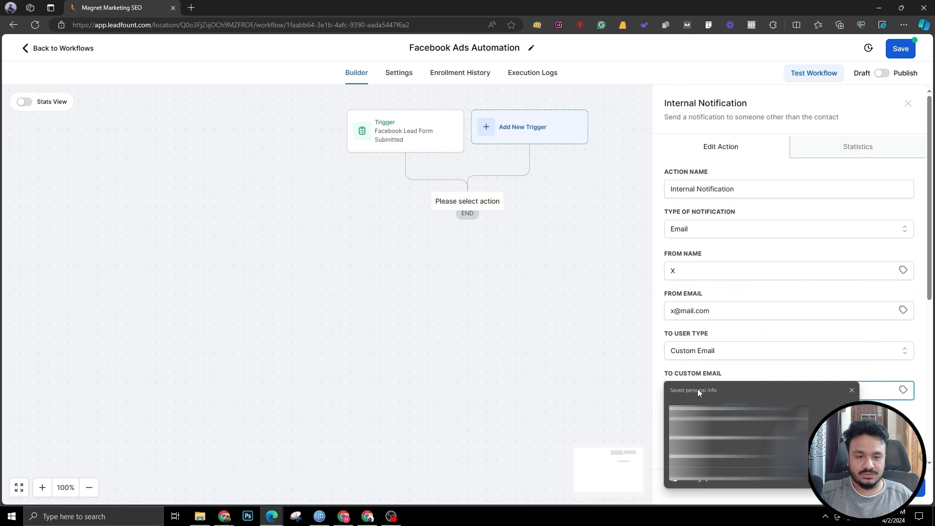
left_click(851, 390)
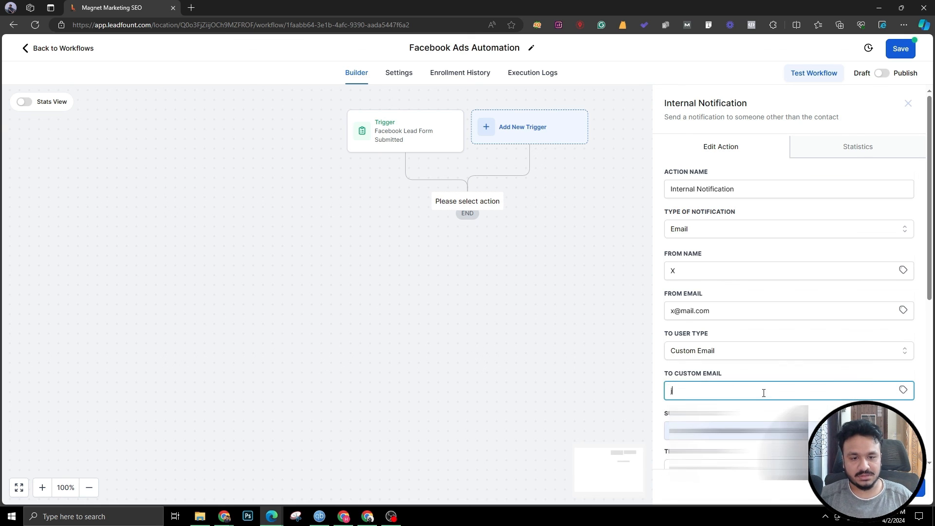
left_click(737, 395)
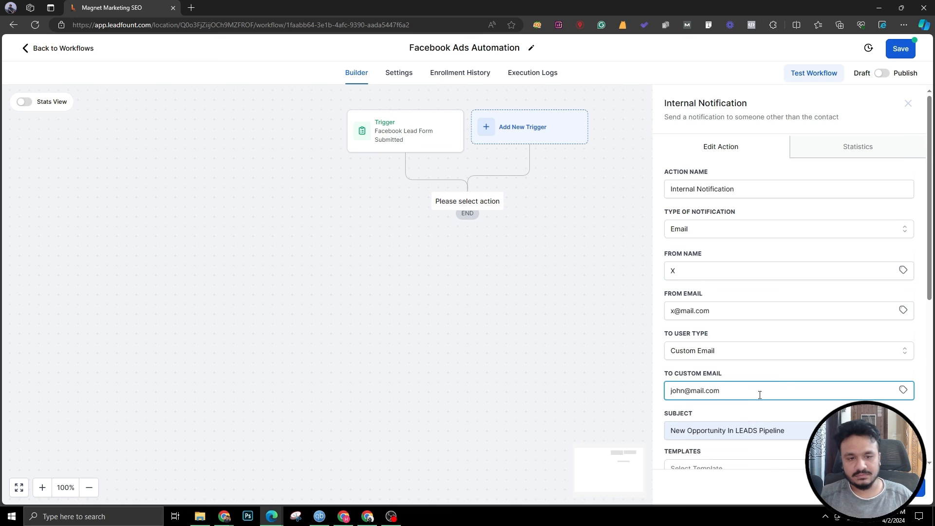
scroll(760, 395, "down", 2)
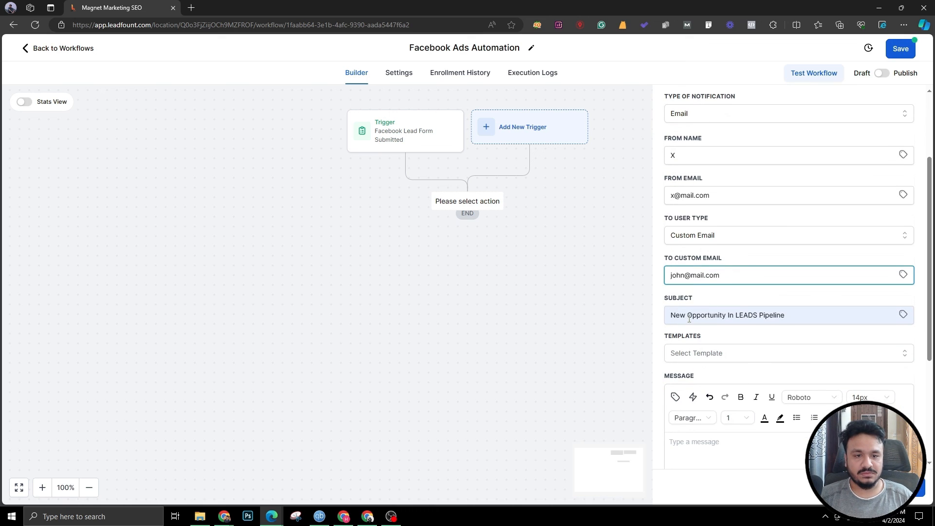
Step: Replace the notification subject with New Lead From Facebook Ad
left_click(738, 314)
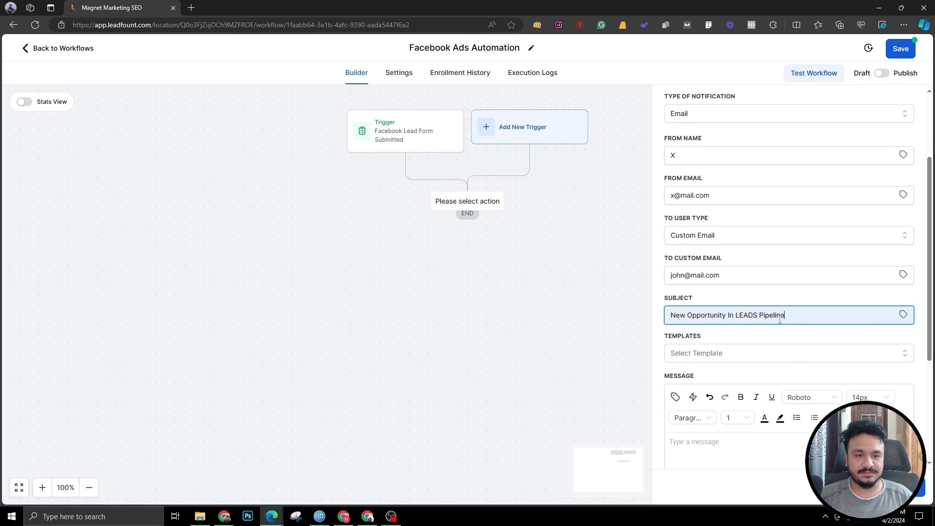
key("ctrl+a")
type("New Lead From Facebook Ad")
left_click(703, 348)
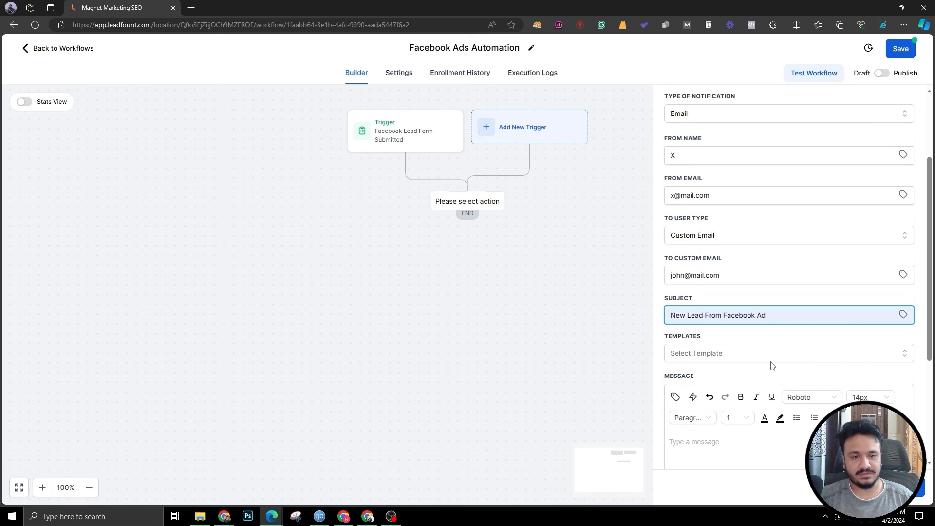
Step: Write the notification message: Hi, Got a new lead., followed by Name:, Email: and Phone: lines
scroll(772, 363, "down", 4)
left_click(710, 309)
type("Hi ")
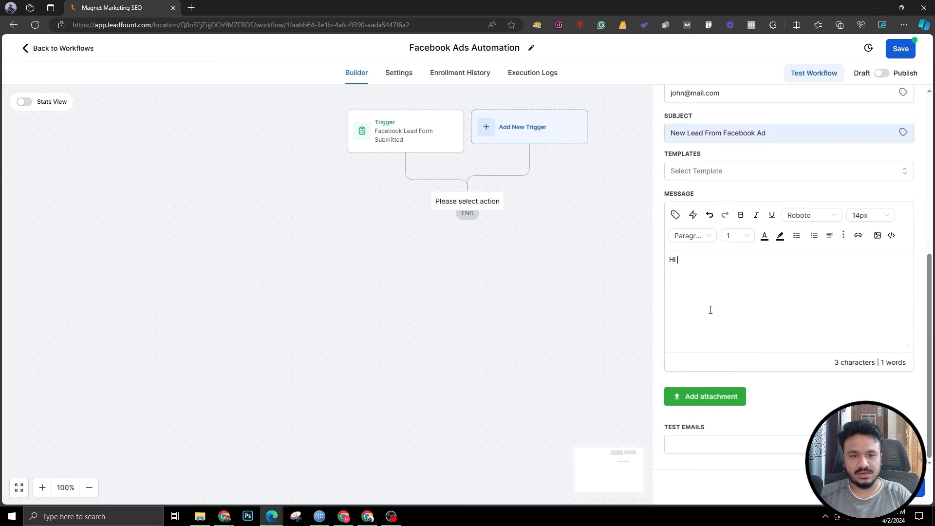
type("we")
key("BackSpace")
key("BackSpace")
key("BackSpace")
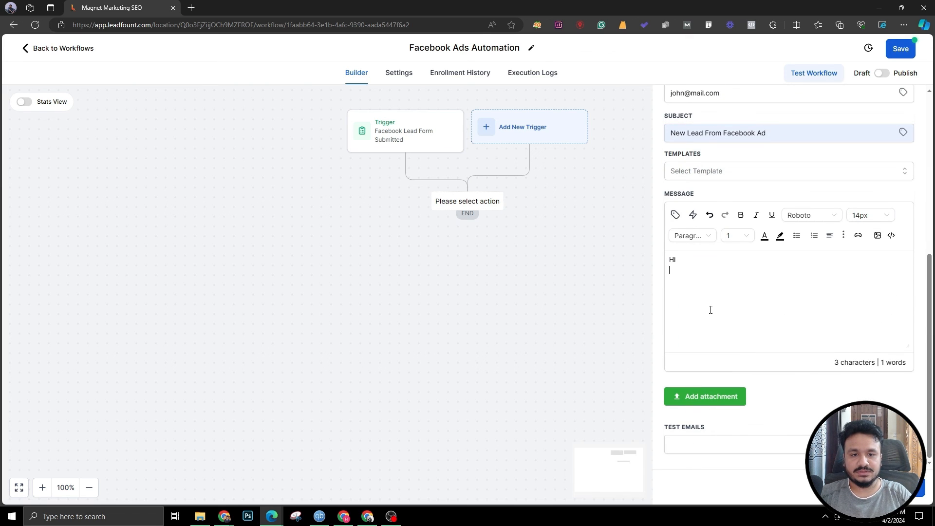
type("Got a new lead.")
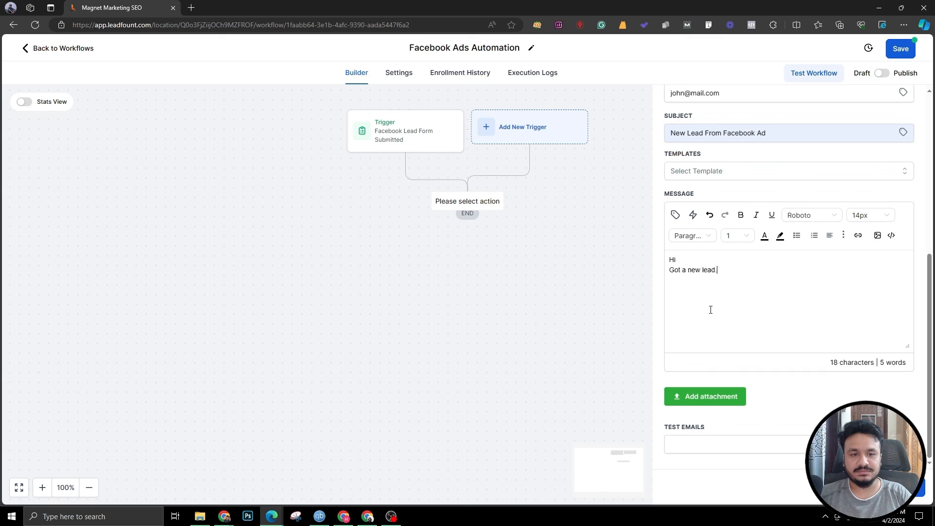
key("Return")
type("Name: ")
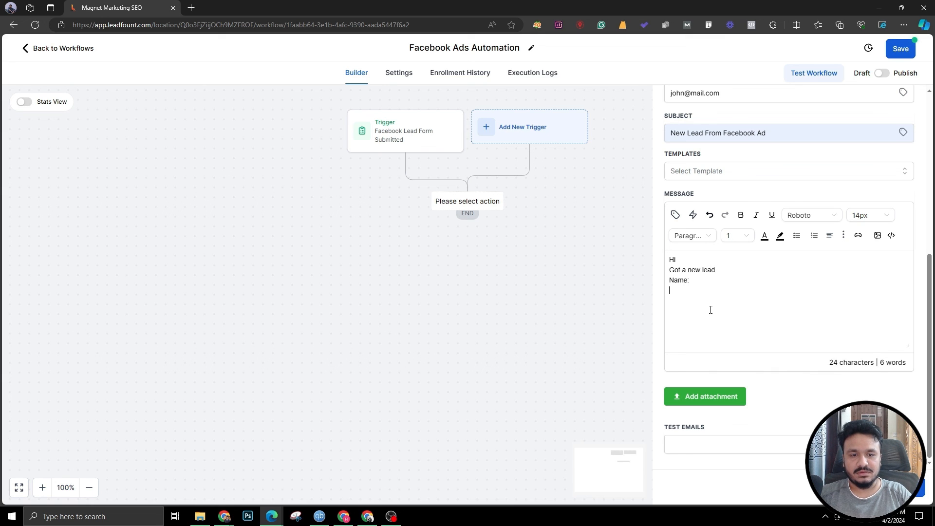
type("Emai")
key("BackSpace")
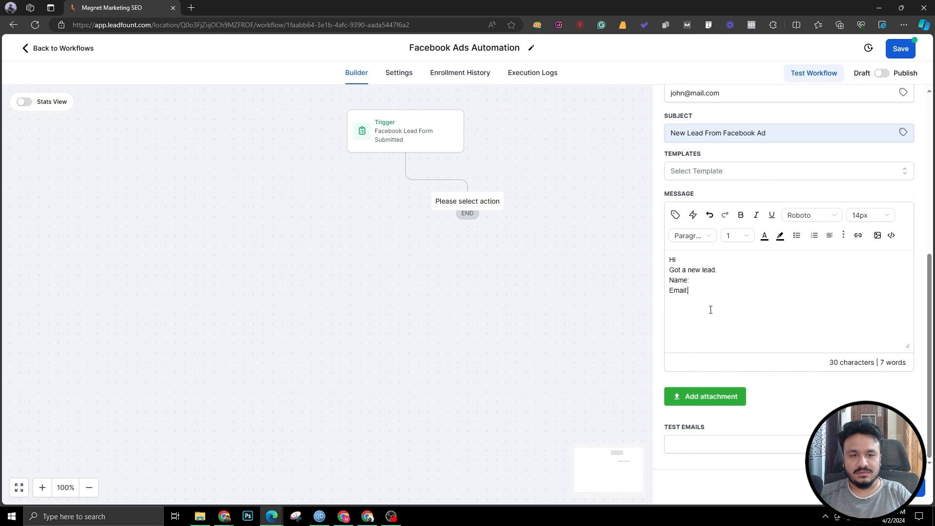
type("Phone:")
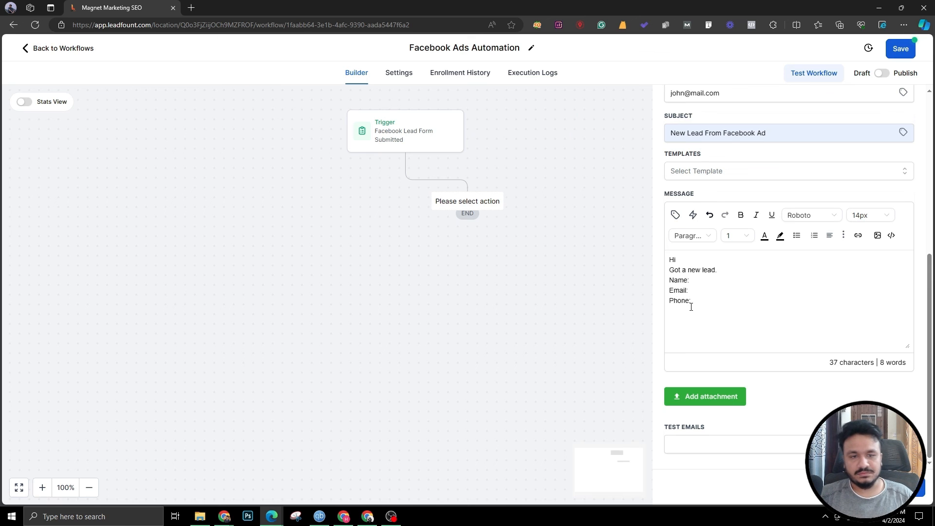
Step: Insert the contact's name, email and phone custom values after the matching labels and save the notification action
left_click(674, 214)
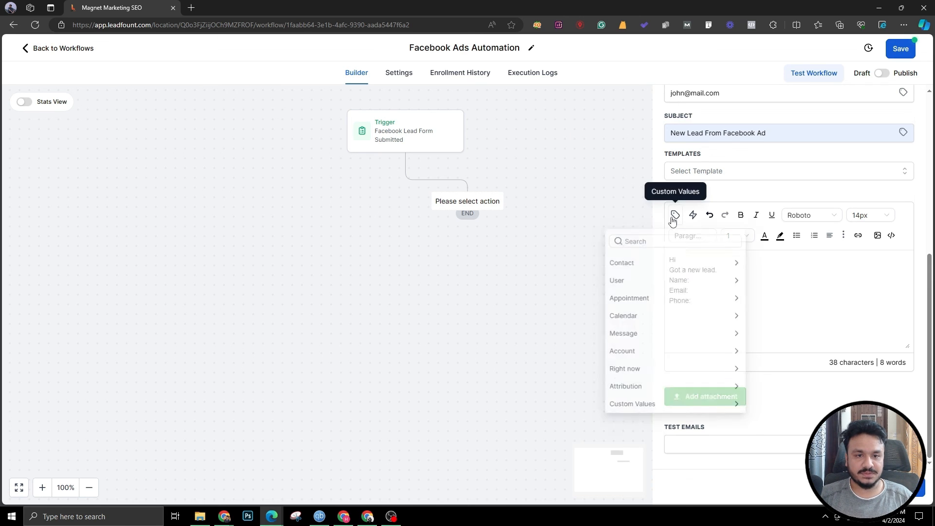
left_click(618, 265)
left_click(645, 282)
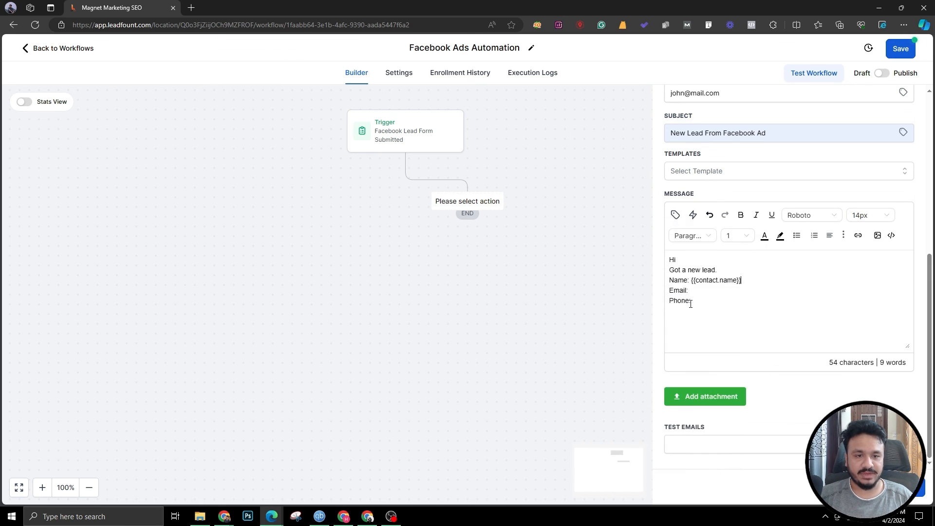
left_click(675, 215)
left_click(616, 337)
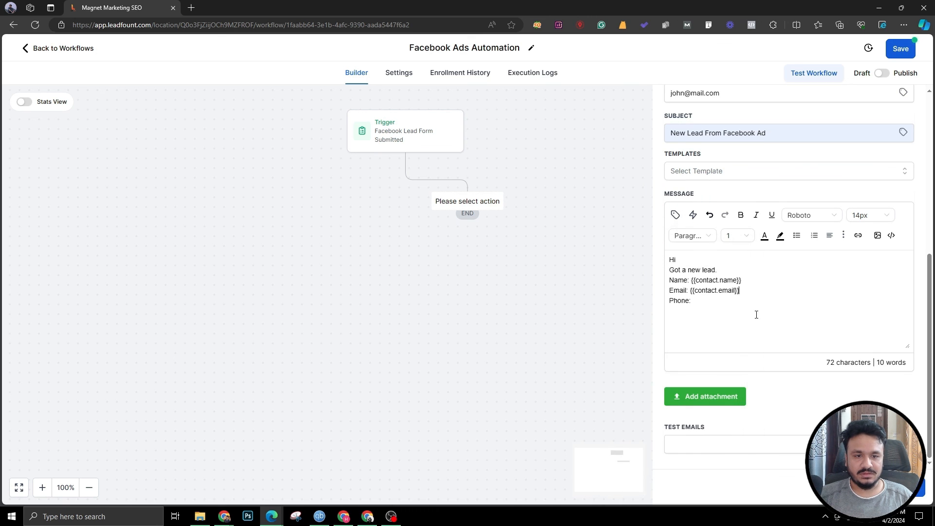
left_click(675, 215)
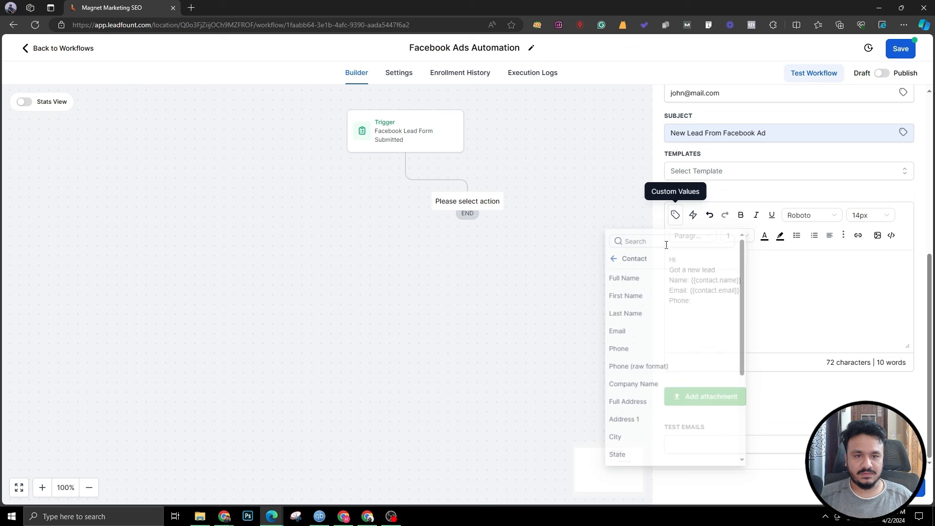
left_click(619, 355)
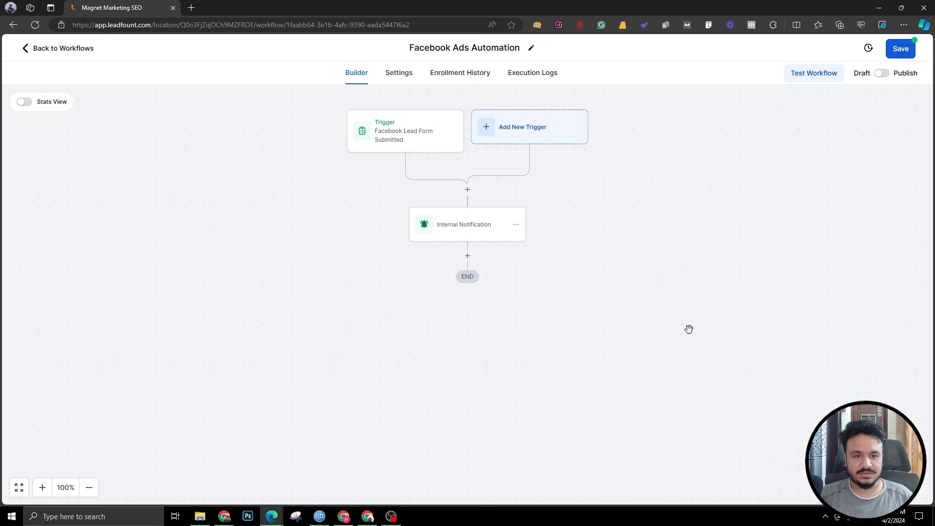
Step: Add an Email action after the Internal Notification step by searching for email
left_click(467, 256)
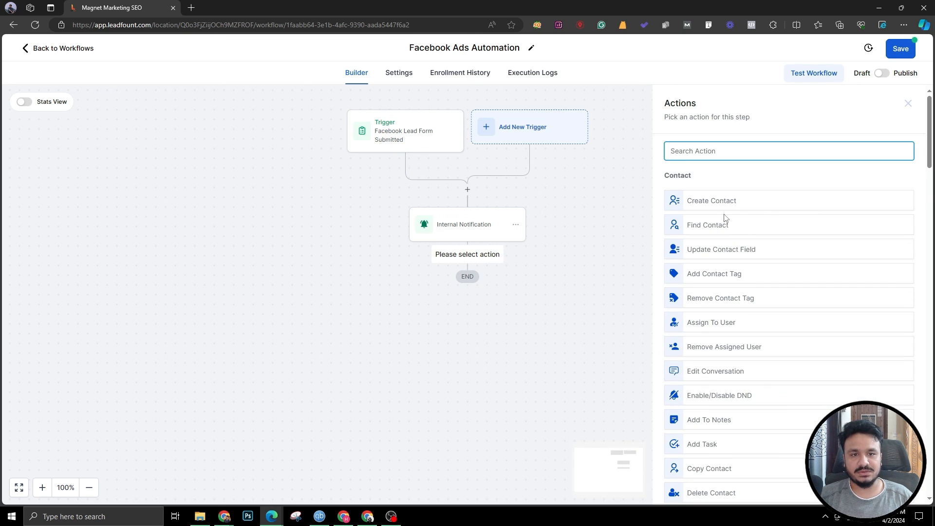
type("emai")
left_click(701, 196)
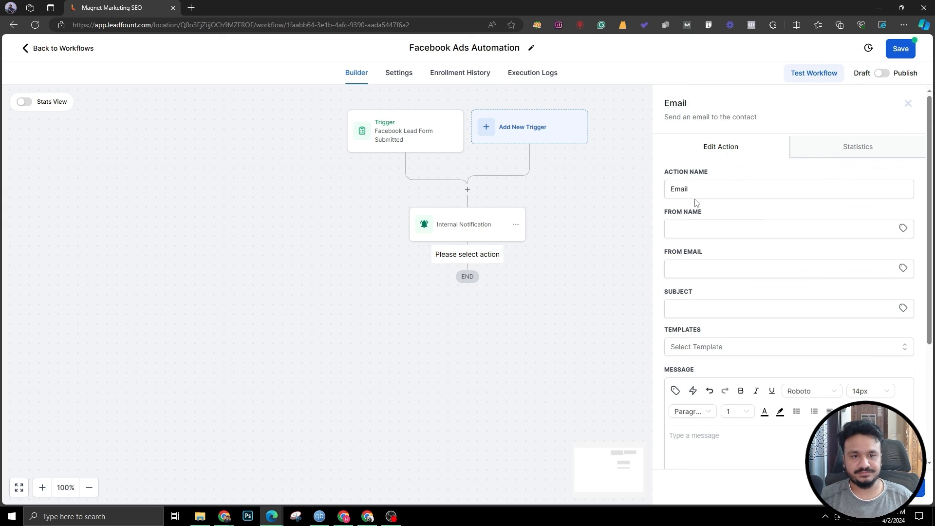
Step: Fill in the email's sender name and sender e-mail address
left_click(697, 222)
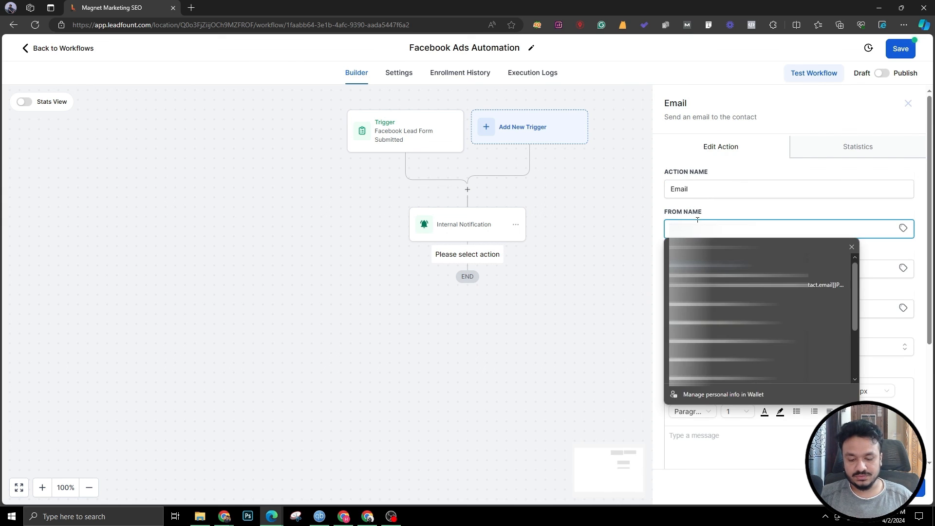
type("John")
left_click(696, 265)
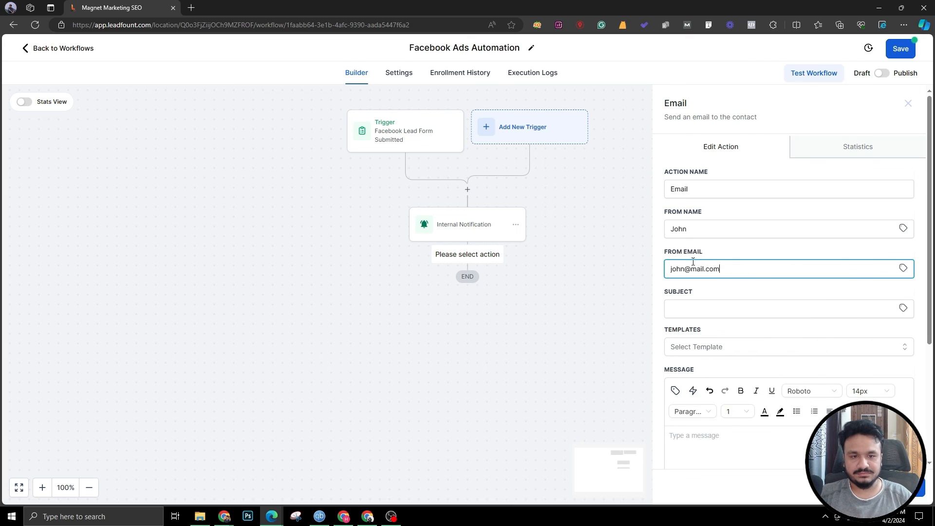
Step: Set the email subject to Thanks for your interest
scroll(769, 271, "down", 1)
left_click(766, 251)
type("Thanks for your interest")
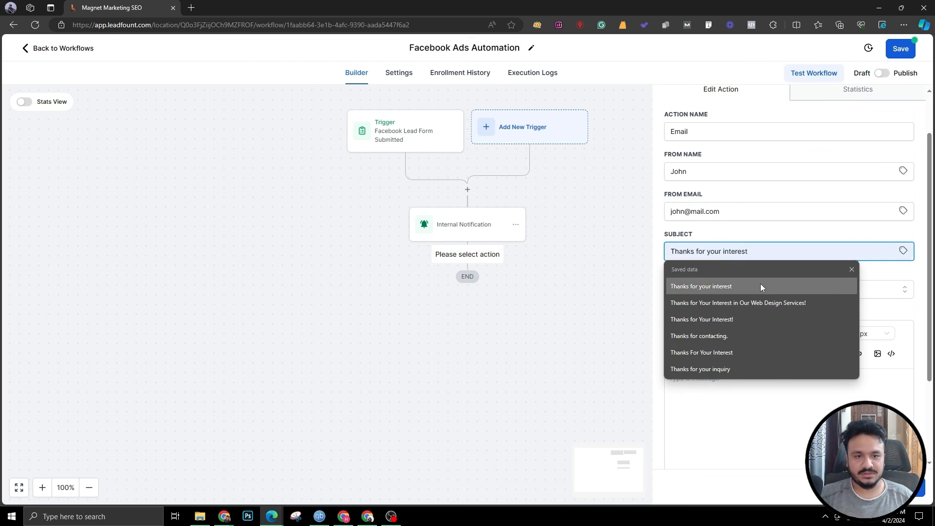
left_click(760, 285)
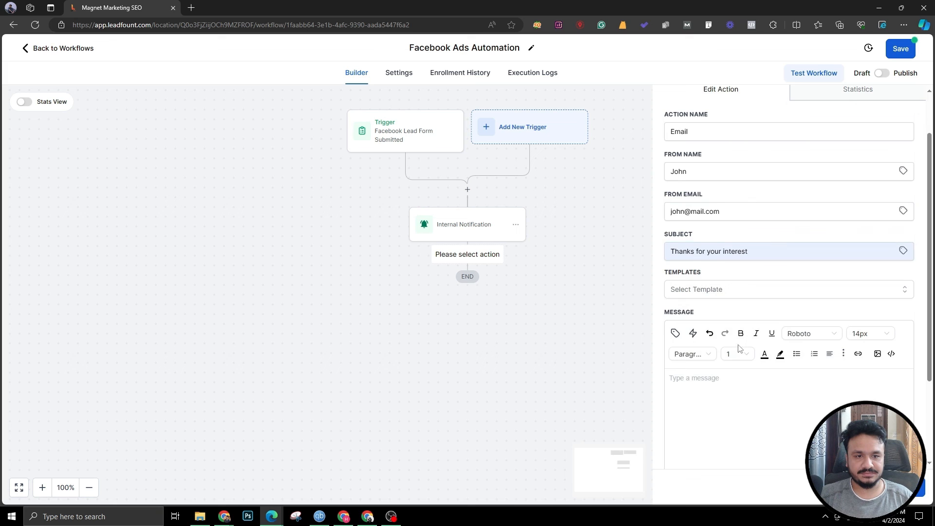
Step: Start the email message with Hi followed by the contact's first name custom value
scroll(730, 296, "down", 2)
type("Hi,")
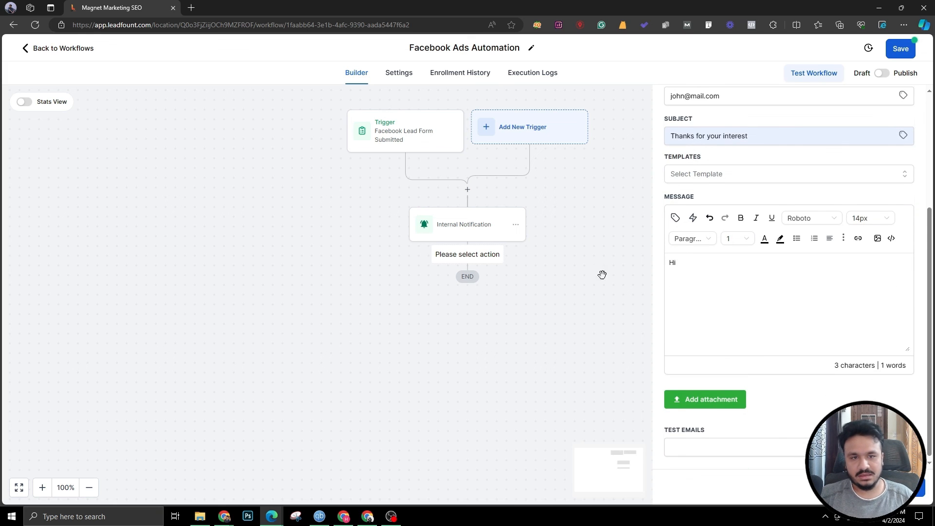
left_click(674, 218)
left_click(618, 267)
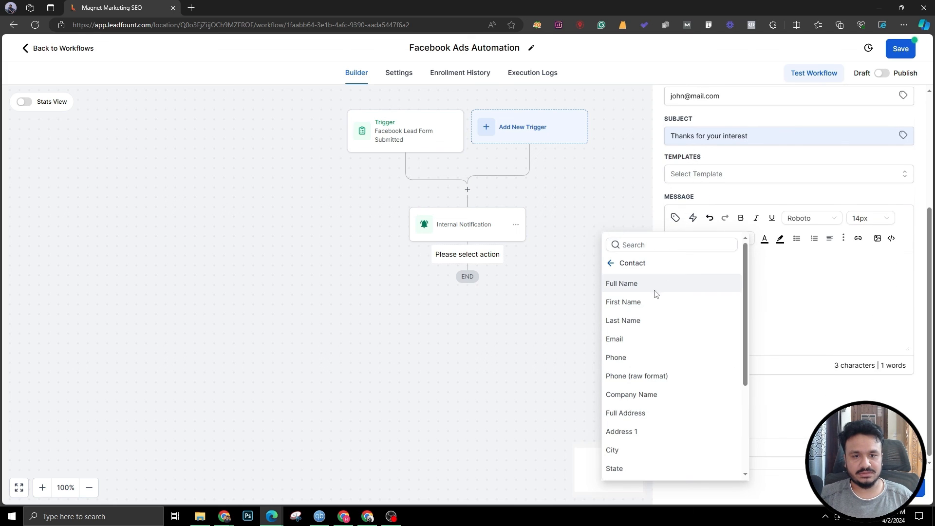
left_click(636, 301)
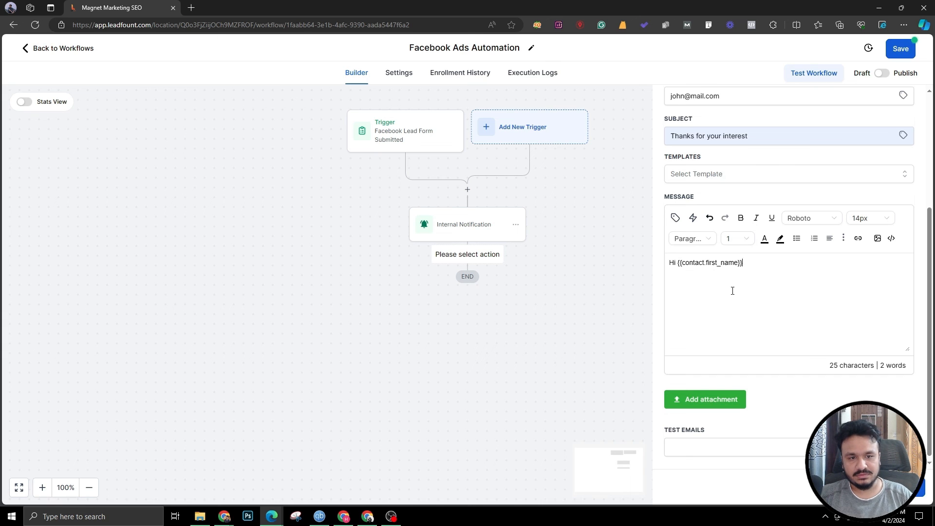
Step: Add the line Thank you for your interest in our services. We will reach out to you shorly. and save the action
type("Thank you for ")
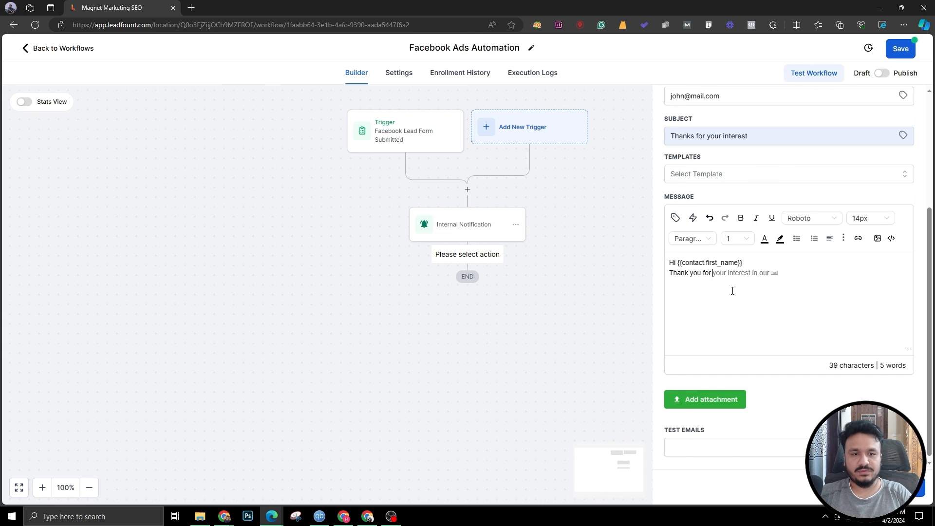
type("your interest in our service")
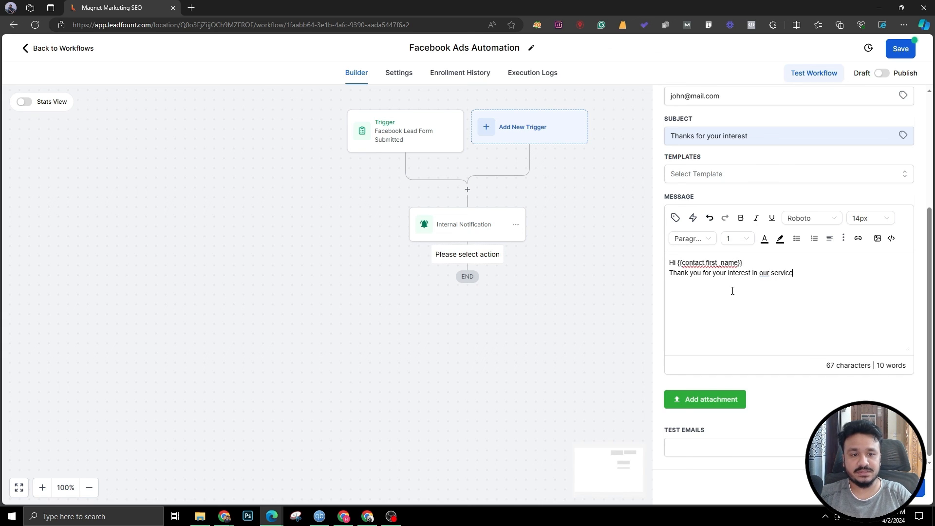
type("s. We will reach out to you")
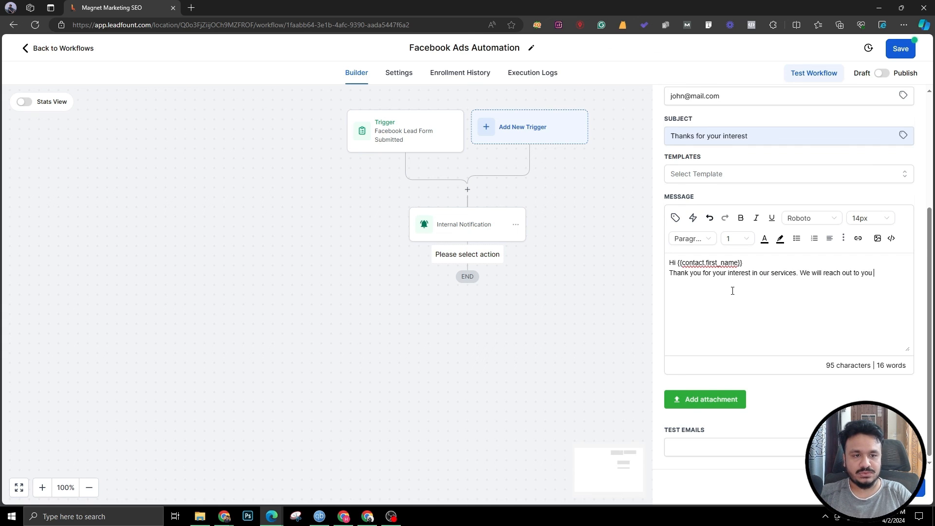
type("r shorly.")
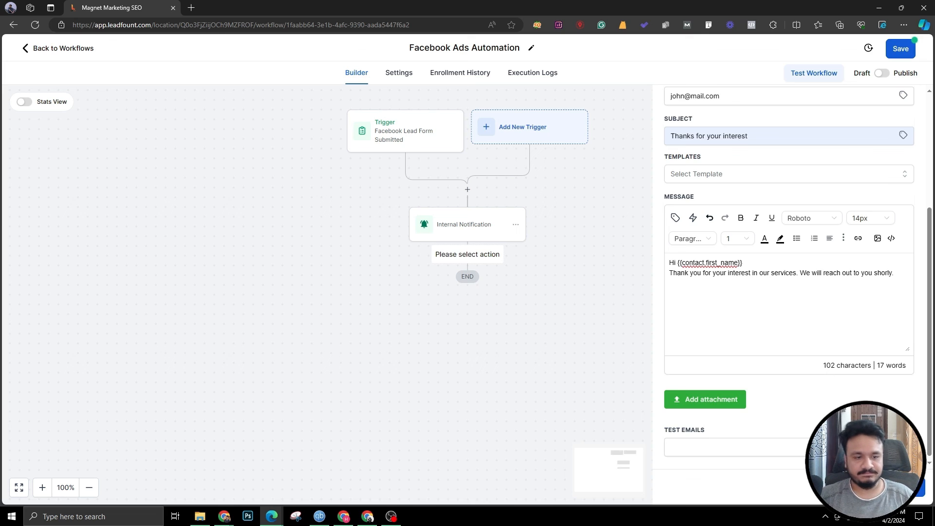
left_click(915, 487)
Step: Save the workflow and switch it from Draft to Publish
left_click(900, 48)
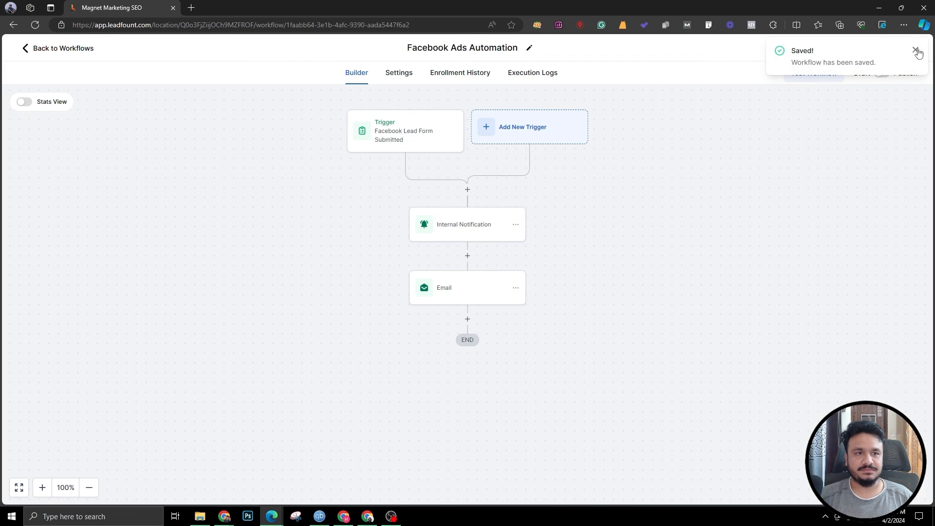
left_click(881, 73)
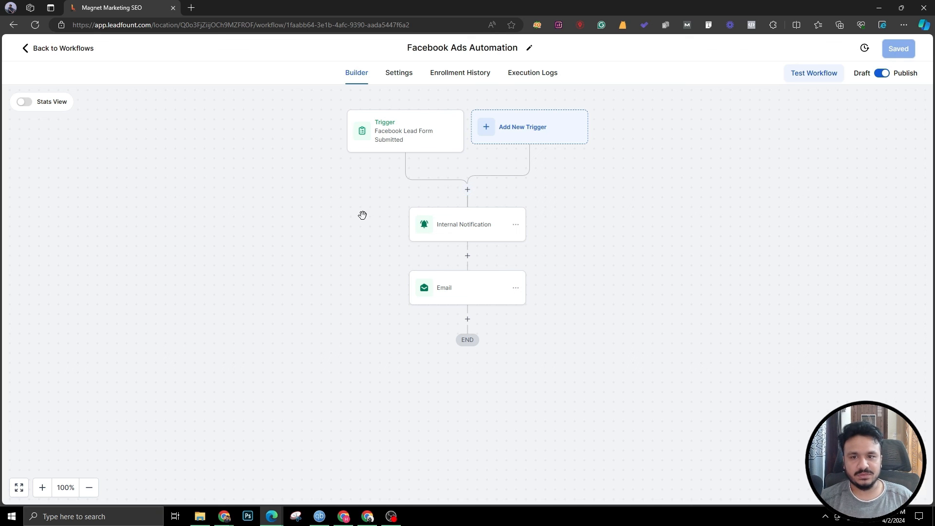
Step: Return to the Ads Manager campaign in the browser and close the campaign editing panel
left_click_drag(361, 215, 380, 232)
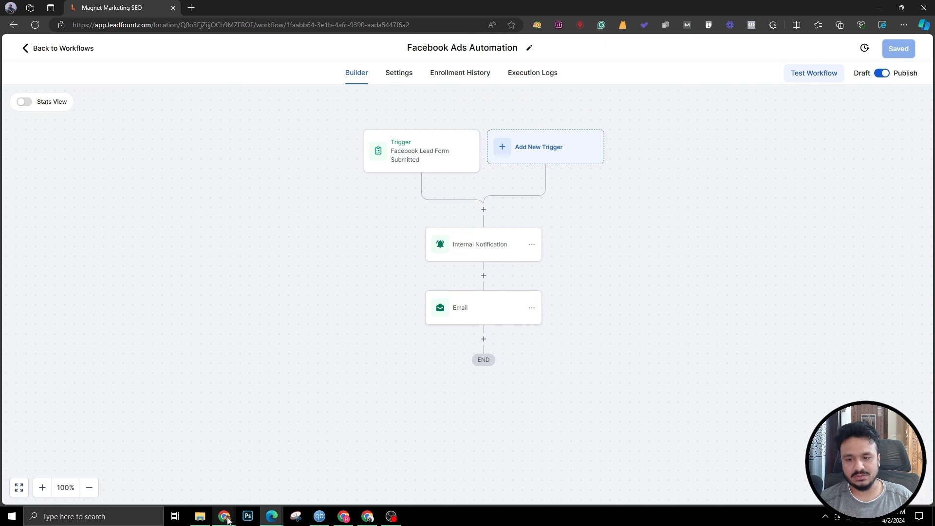
mouse_move(230, 515)
left_click(274, 472)
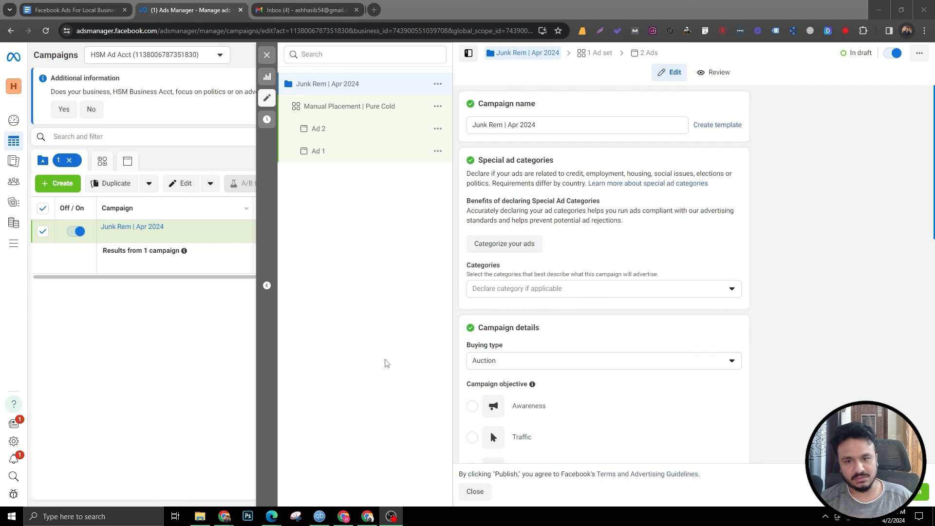
left_click(267, 54)
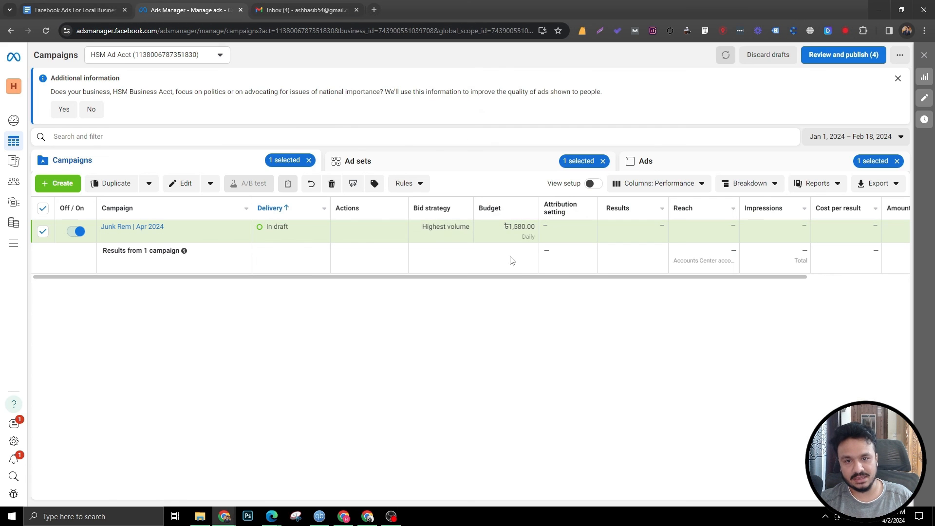
Step: Dismiss the additional information notice above the campaigns table
left_click_drag(527, 278, 373, 348)
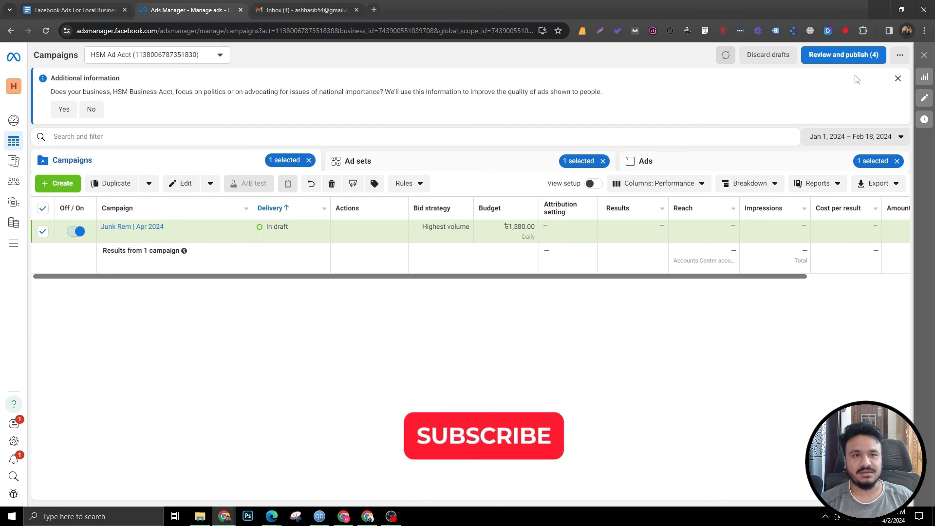
left_click(898, 79)
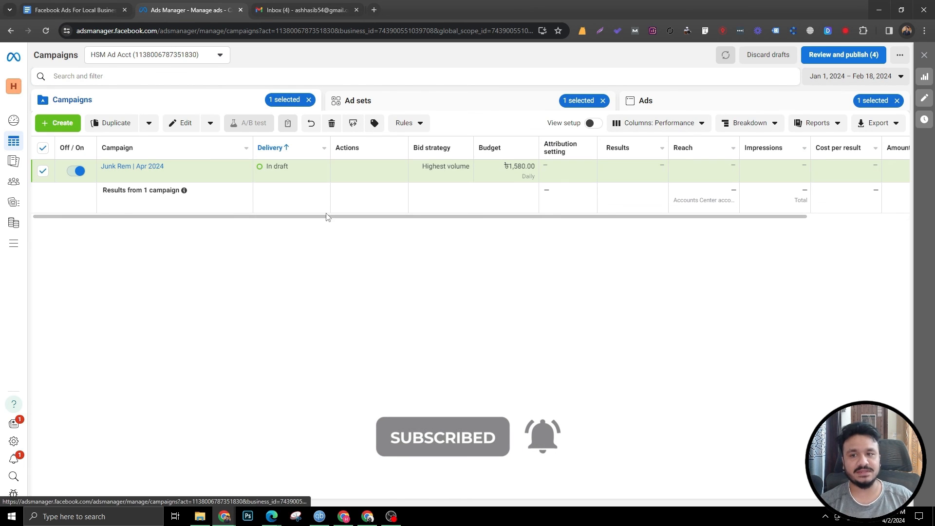
left_click_drag(411, 217, 318, 220)
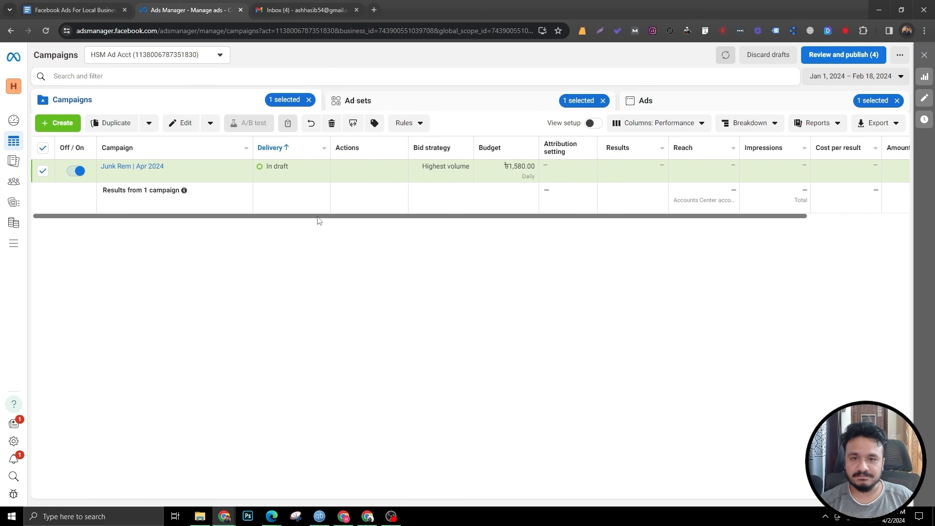